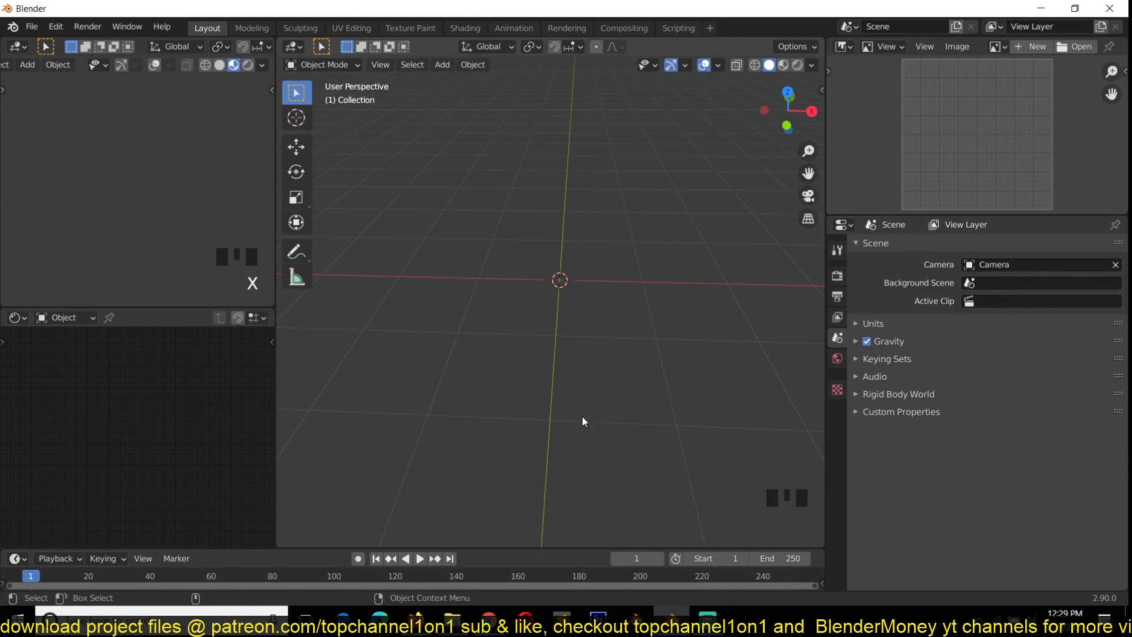
Add a mesh cylinder at the world origin.
key("shift+a")
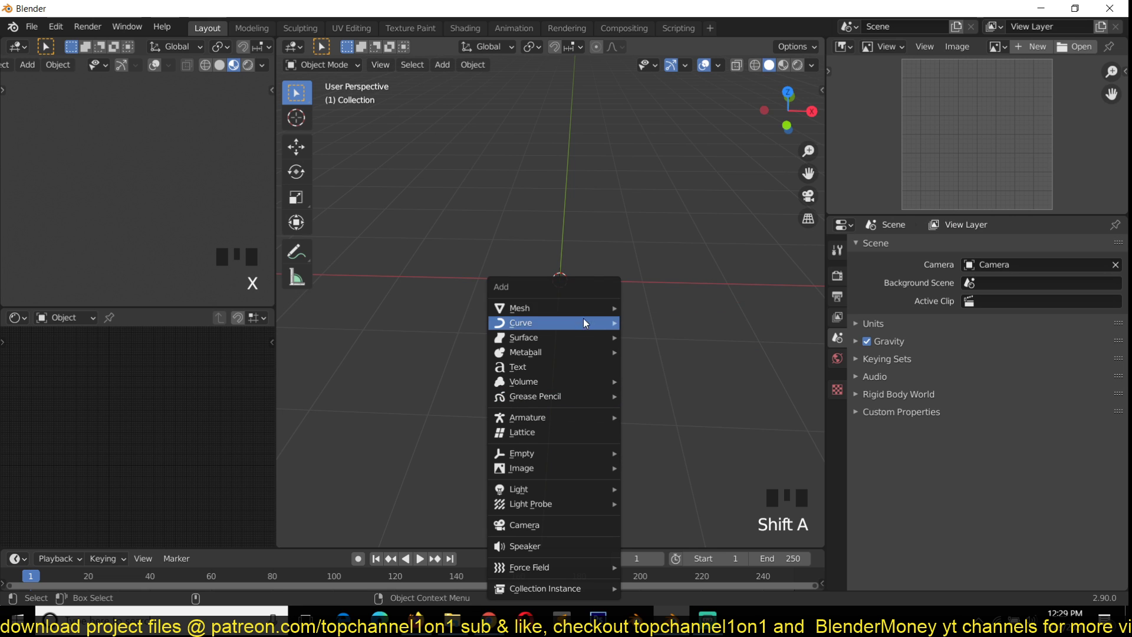
mouse_move(585, 307)
left_click(656, 380)
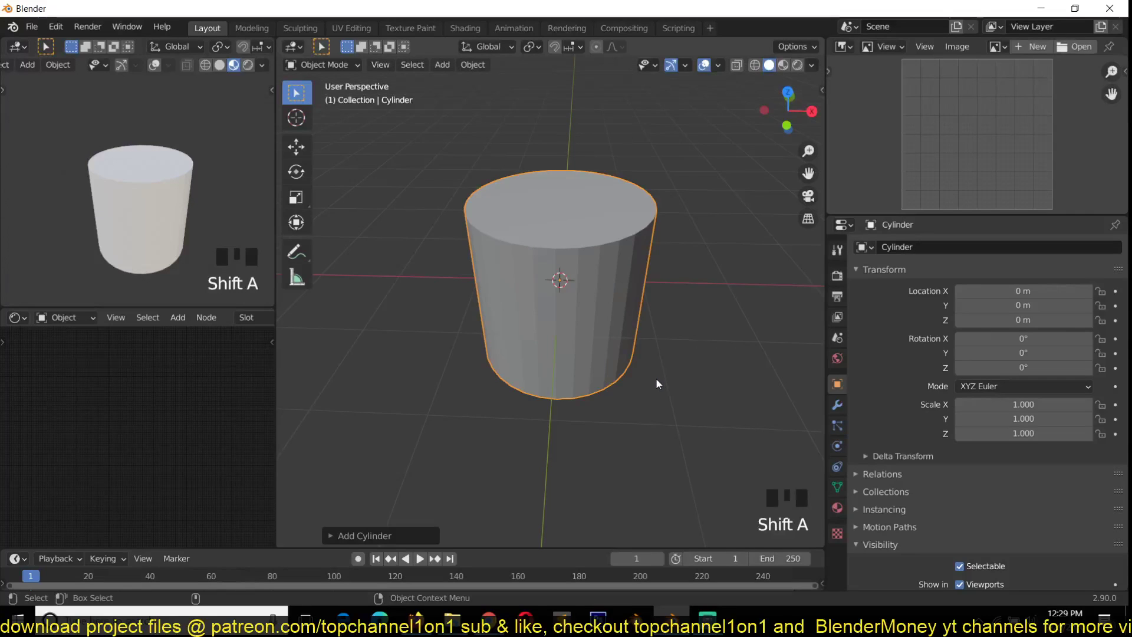
Bevel the cylinder's bottom edge loop in Edit Mode with a wide, rounded bevel of 4 segments.
left_click(347, 66)
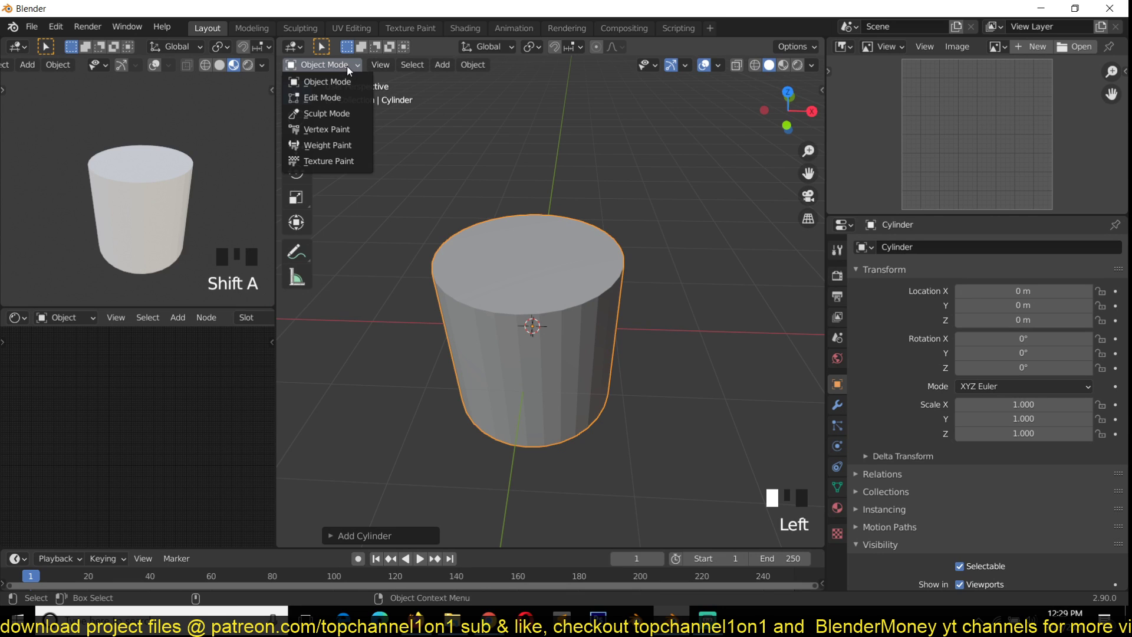
left_click(327, 97)
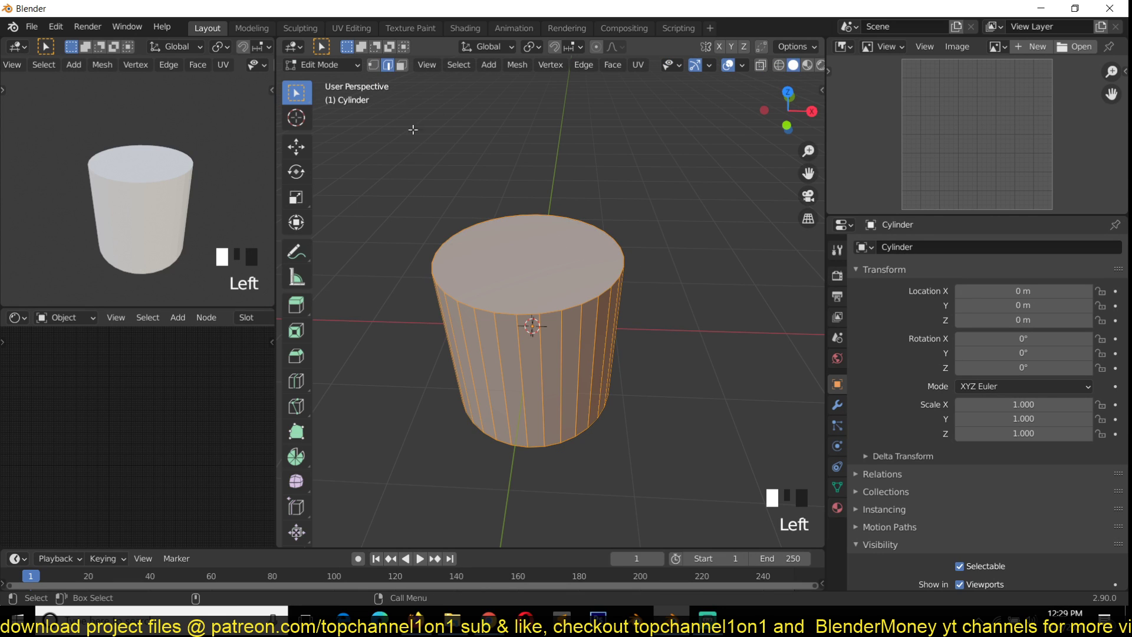
left_click(388, 66)
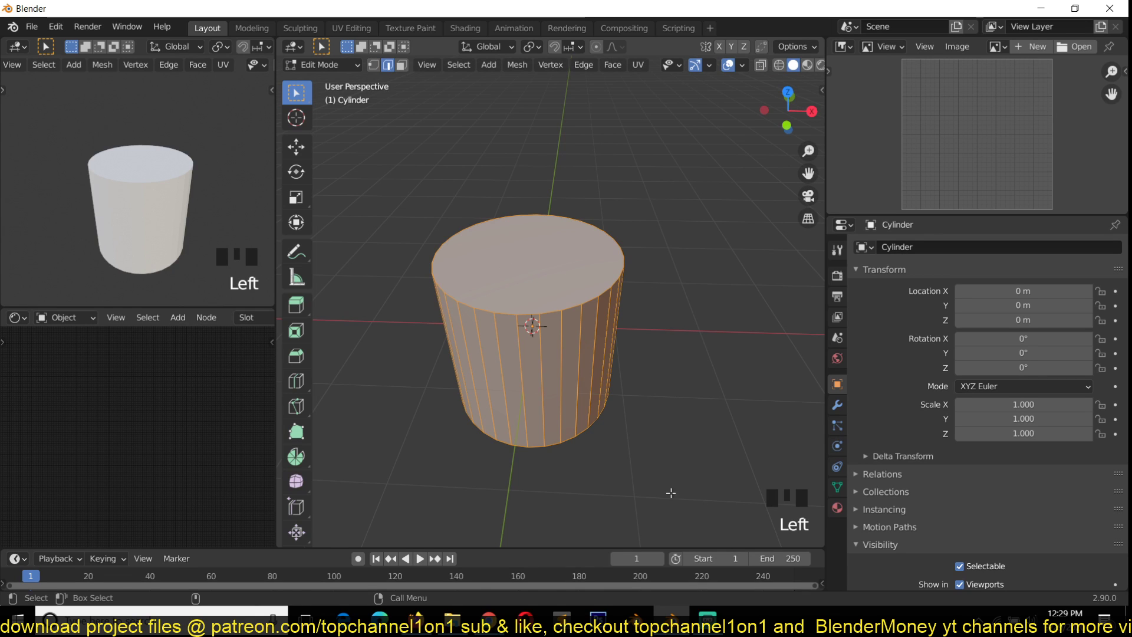
key("grave")
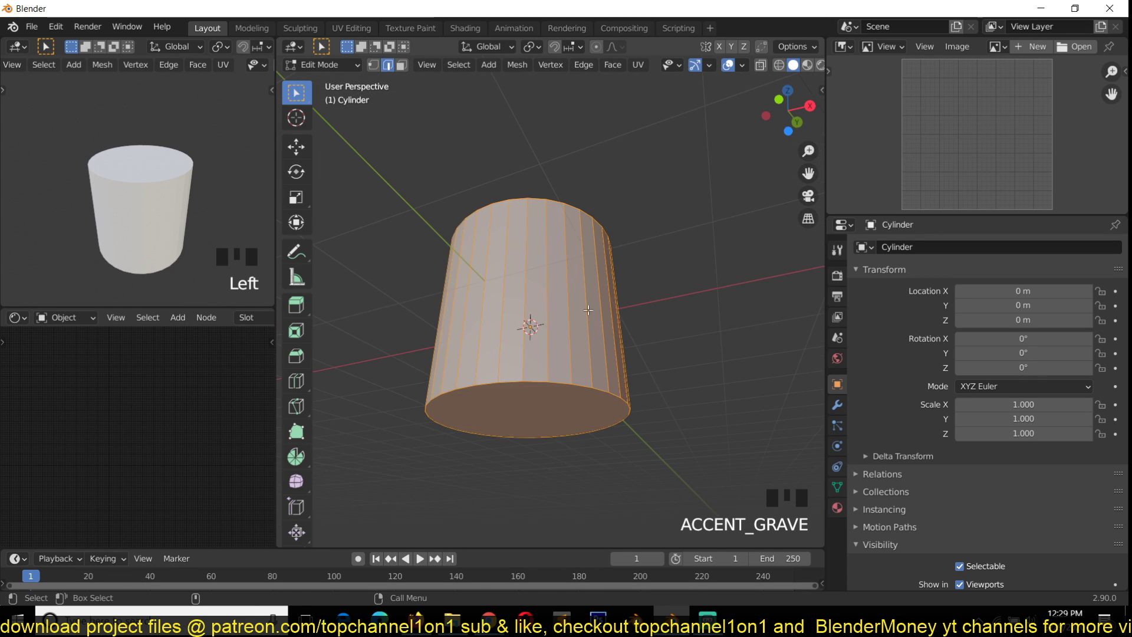
left_click(560, 383)
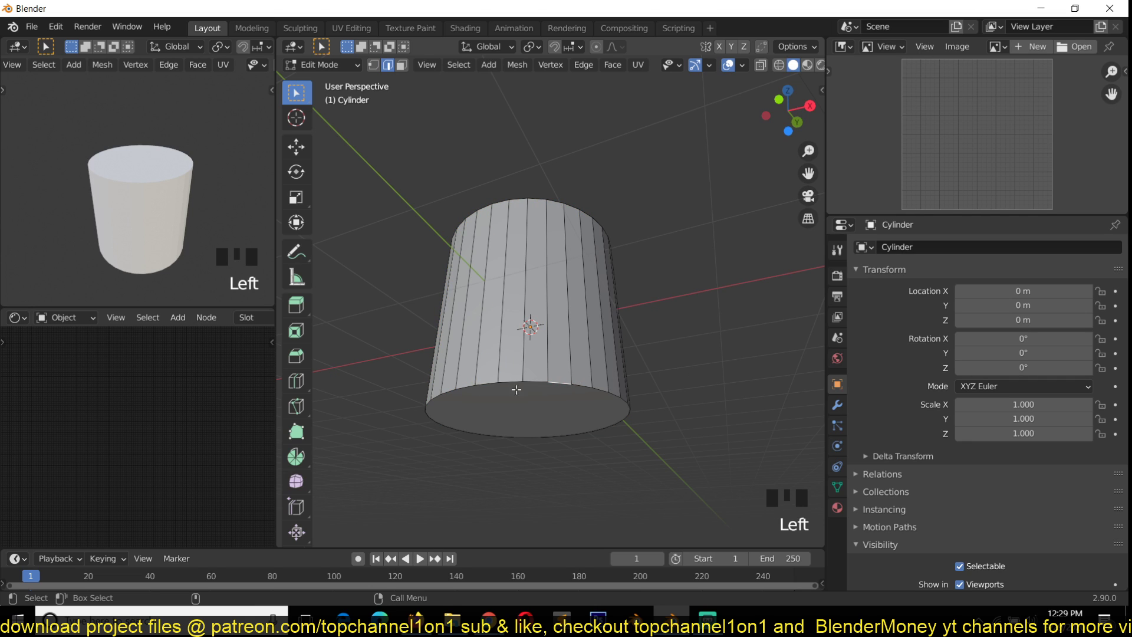
left_click(553, 382, "alt")
middle_click_drag(553, 382, 602, 295)
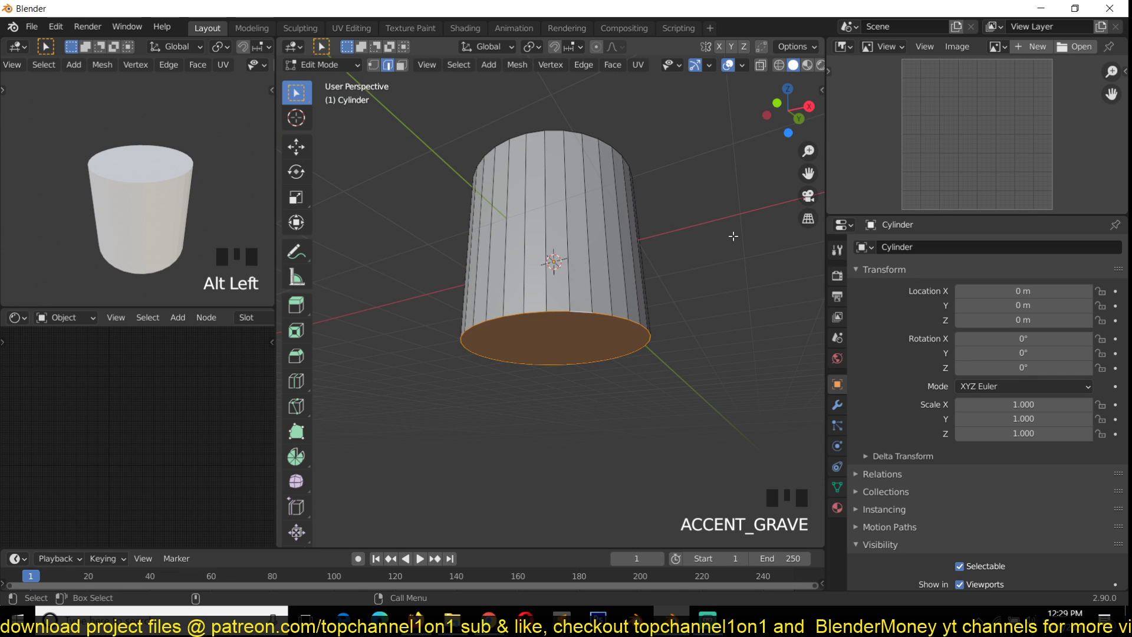
key("ctrl+b")
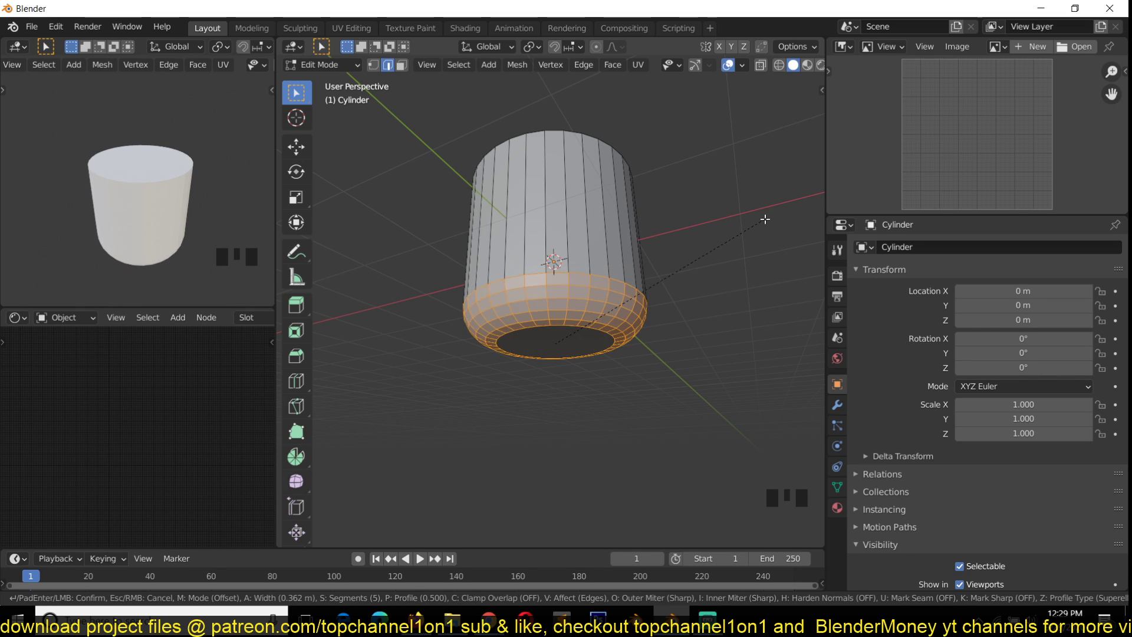
scroll(763, 221, "up", 1)
scroll(766, 223, "up", 2)
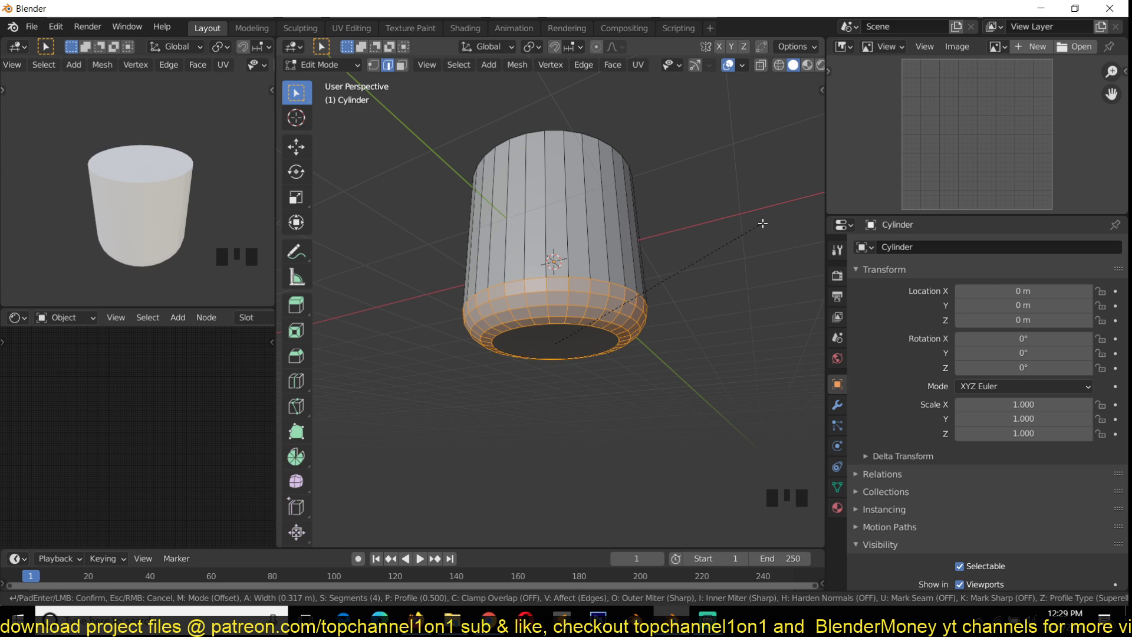
left_click(788, 207)
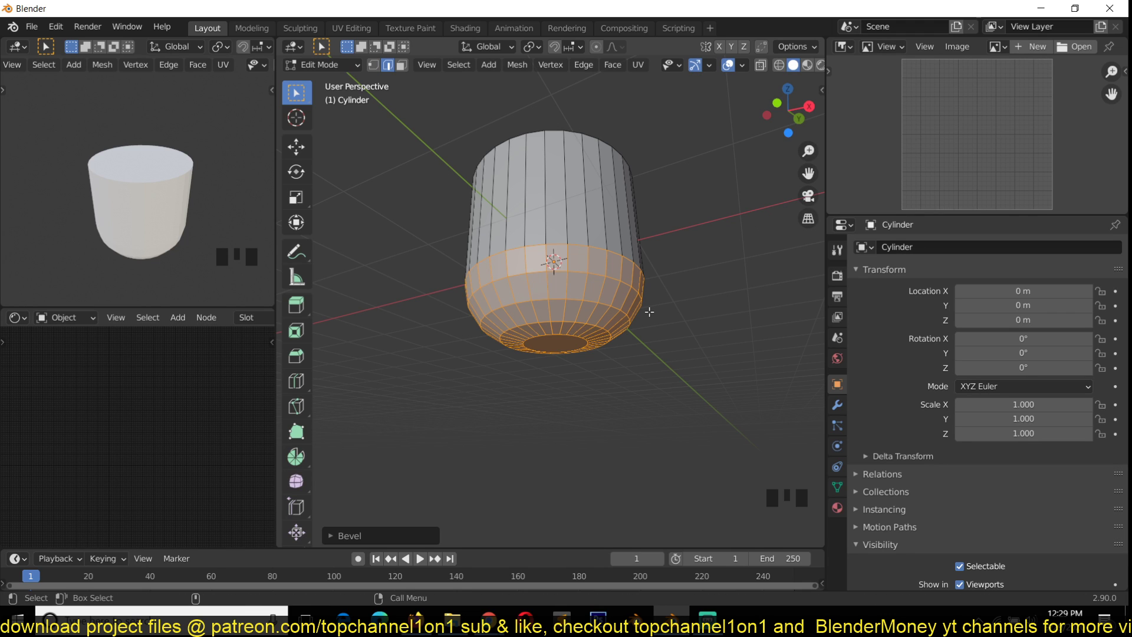
Delete the top face of the cylinder to open it up and return to Object Mode.
key("KP_1")
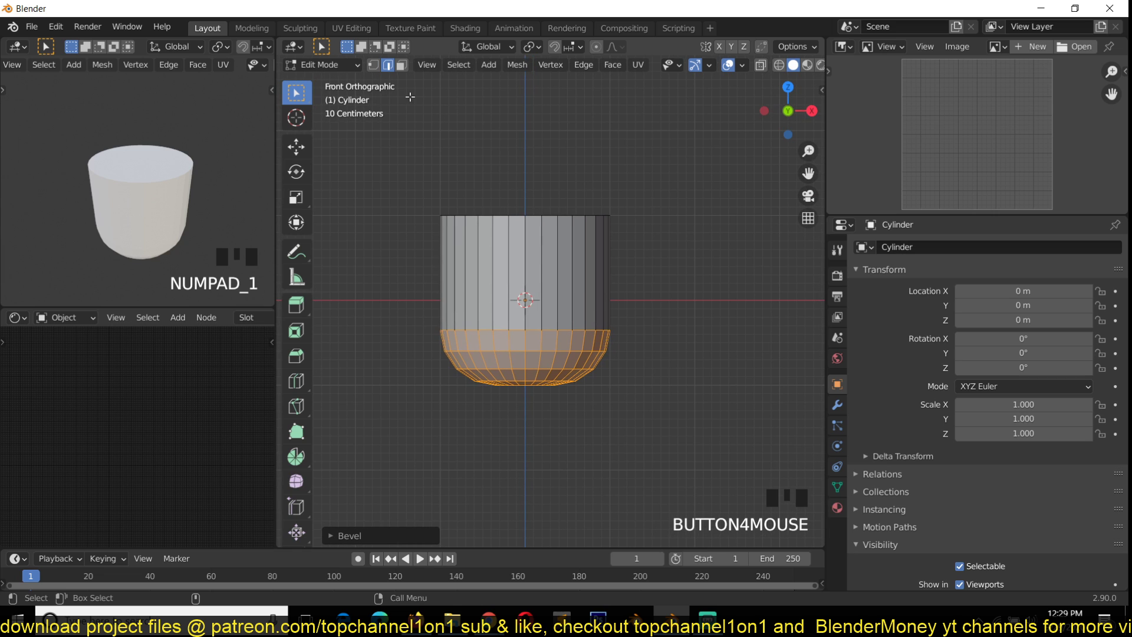
scroll(527, 251, "up", 4)
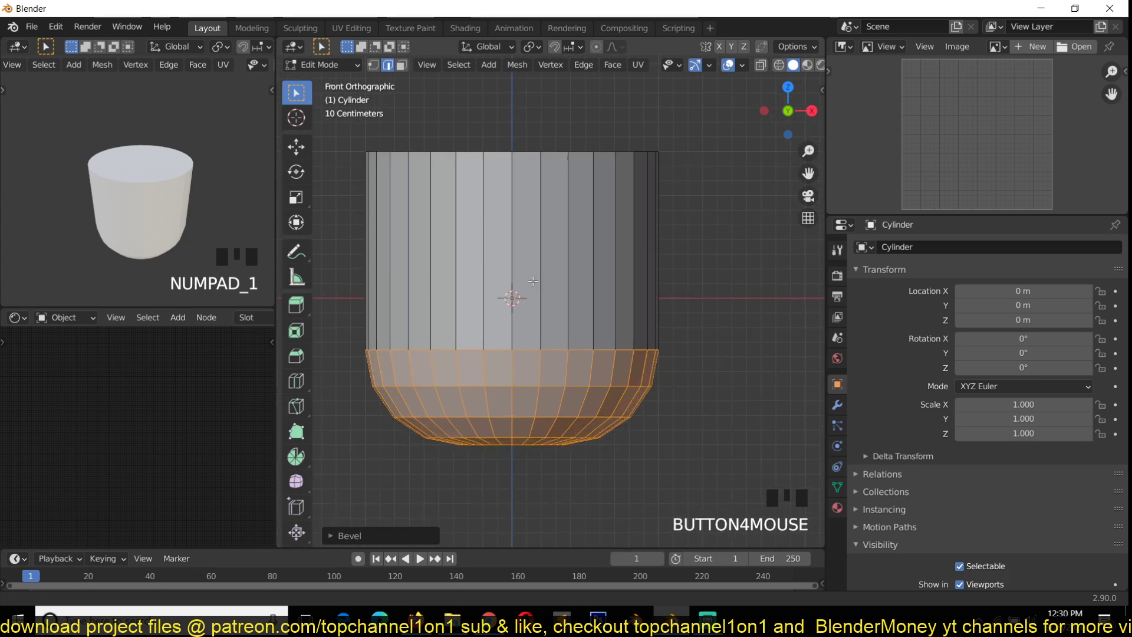
scroll(577, 285, "down", 1)
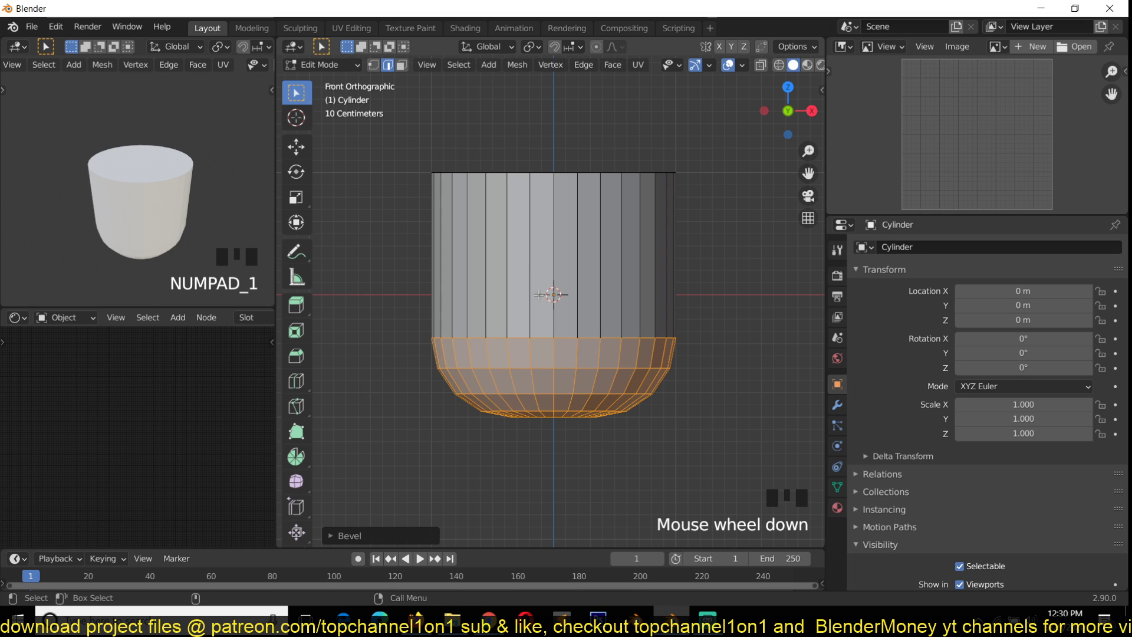
left_click(350, 65)
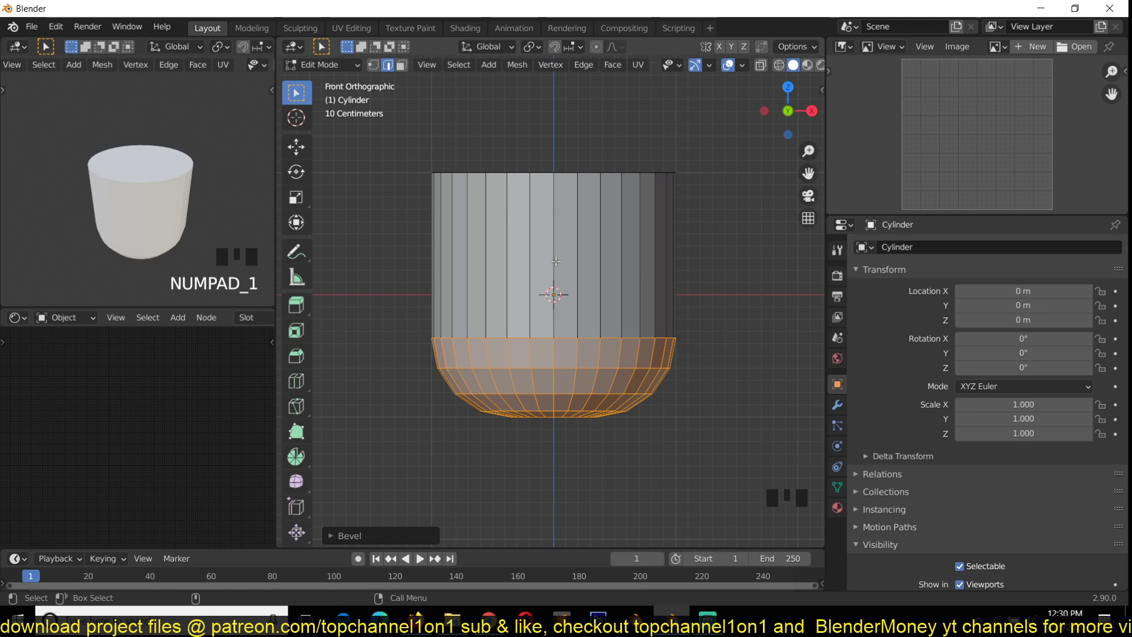
key("Tab")
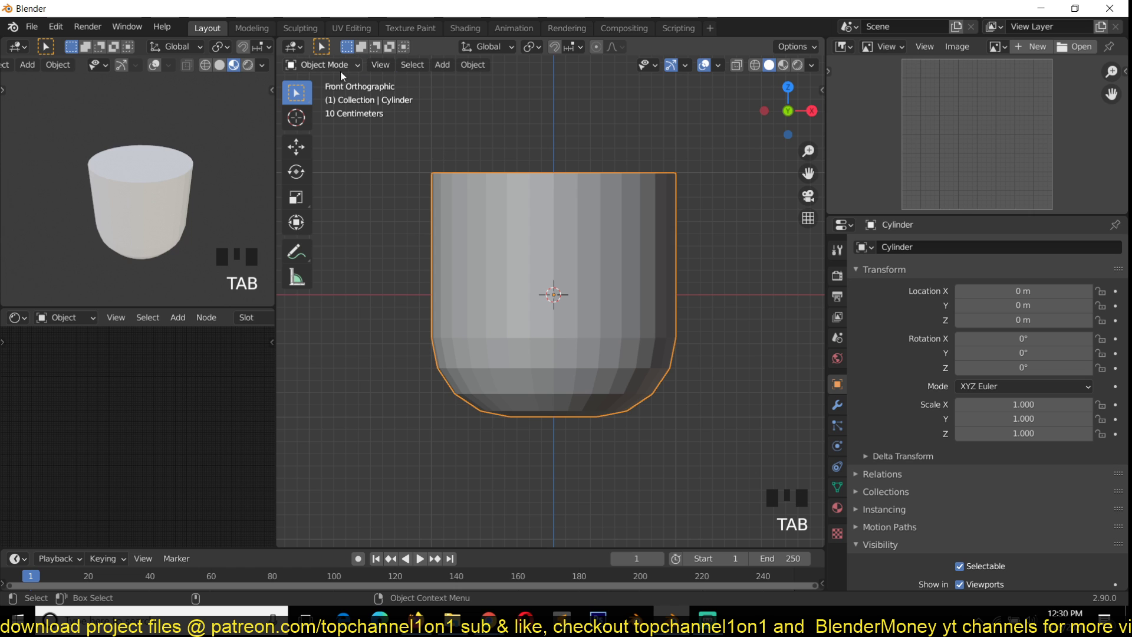
middle_click_drag(578, 347, 607, 241)
middle_click_drag(511, 242, 698, 192)
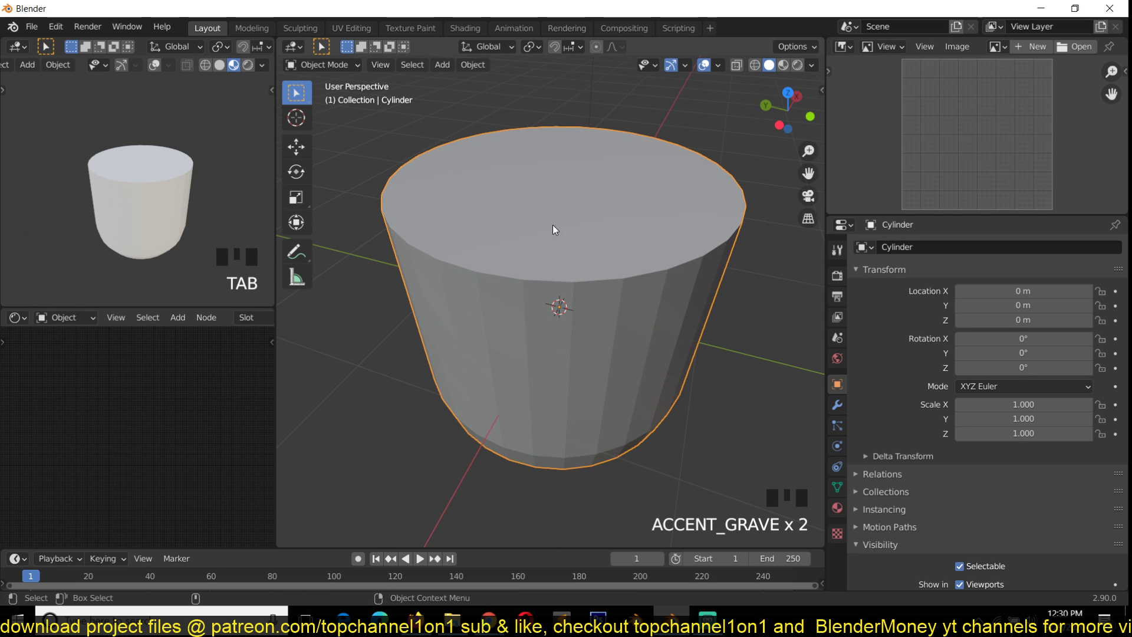
key("Tab")
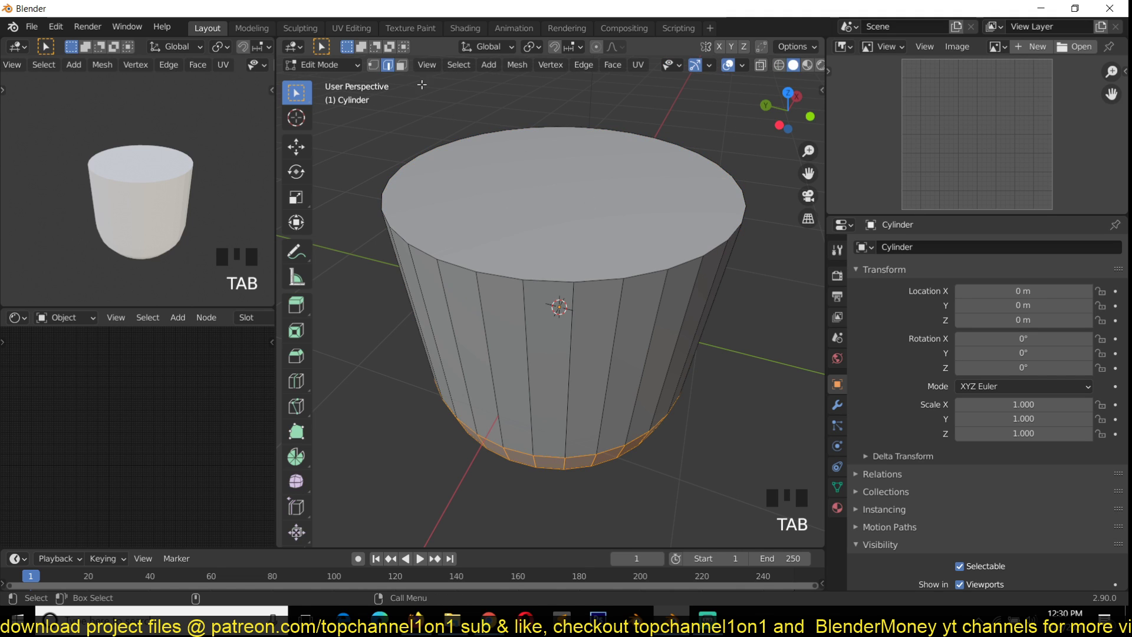
left_click(402, 65)
left_click(629, 286)
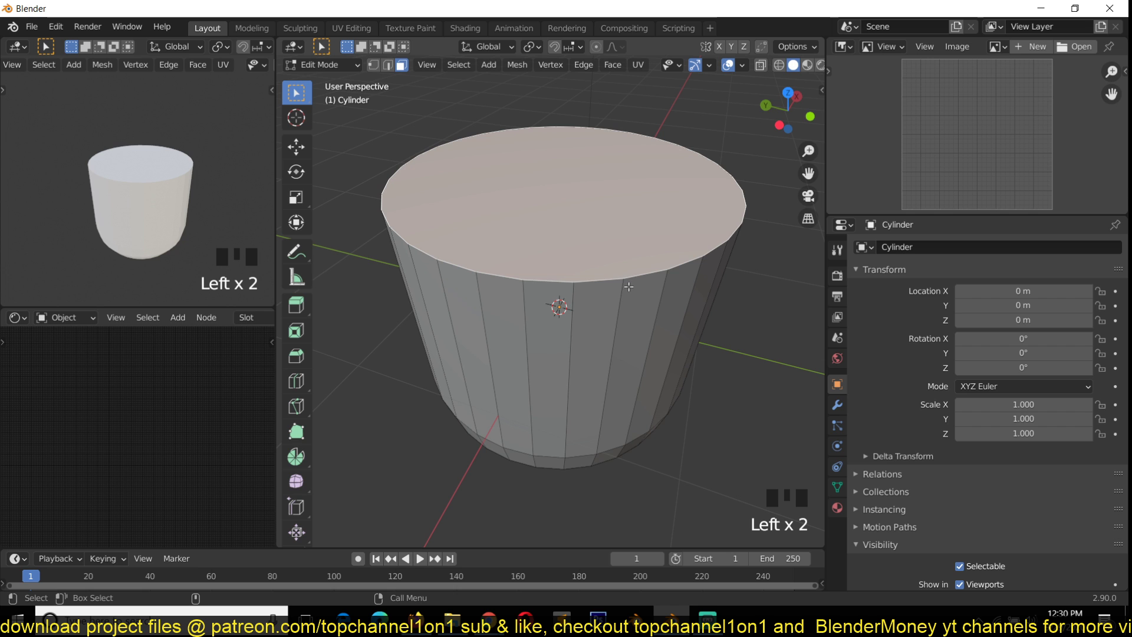
key("x")
left_click(614, 319)
key("Tab")
Add a Solidify modifier to the open cylinder and set its thickness to 0.16 m.
key("grave")
middle_click_drag(639, 335, 658, 159)
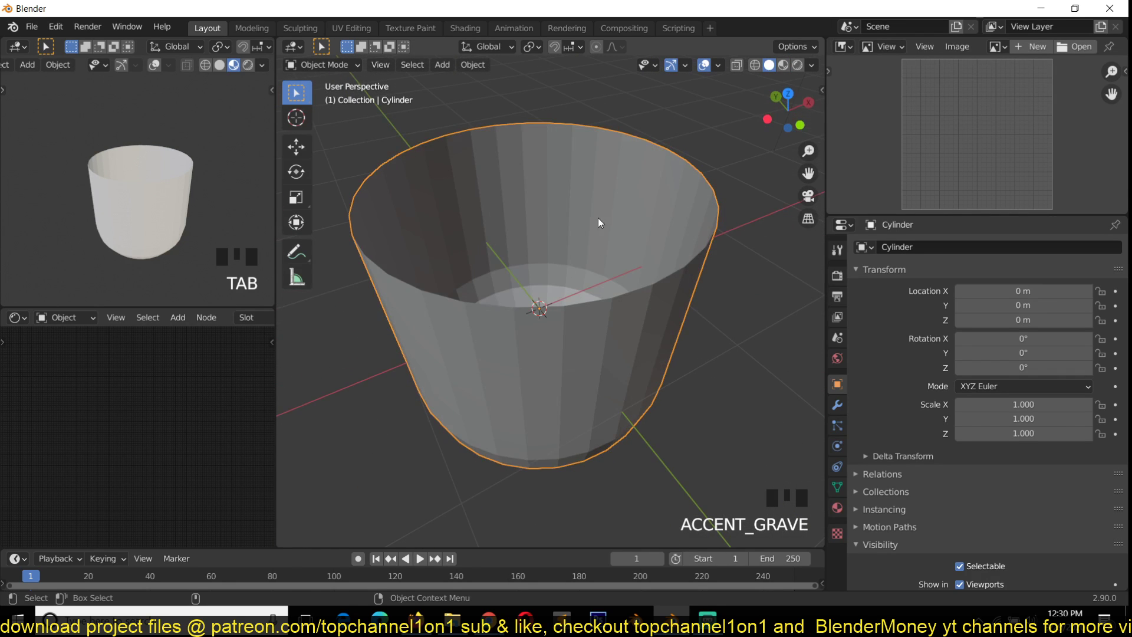
key("grave")
middle_click_drag(598, 218, 560, 178)
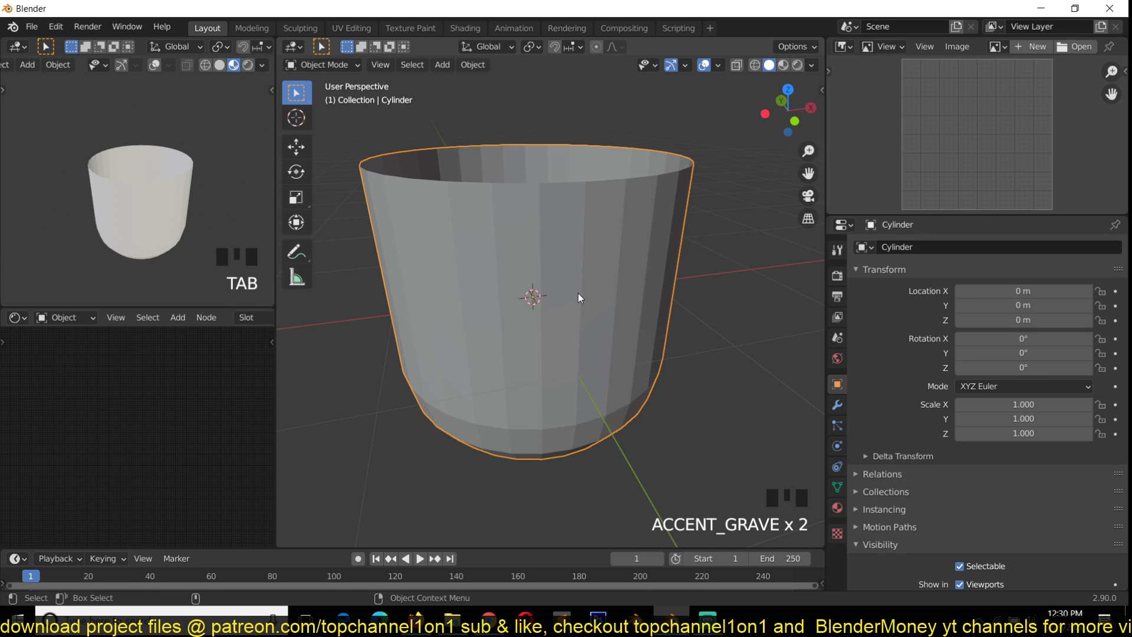
key("grave")
middle_click_drag(578, 292, 769, 167)
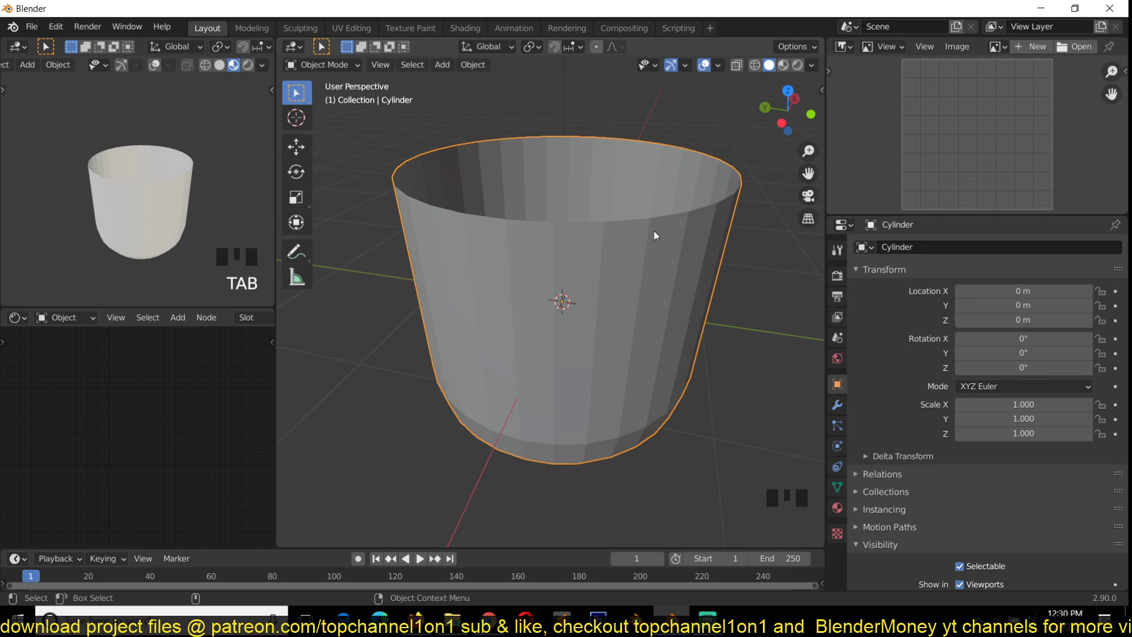
left_click(835, 404)
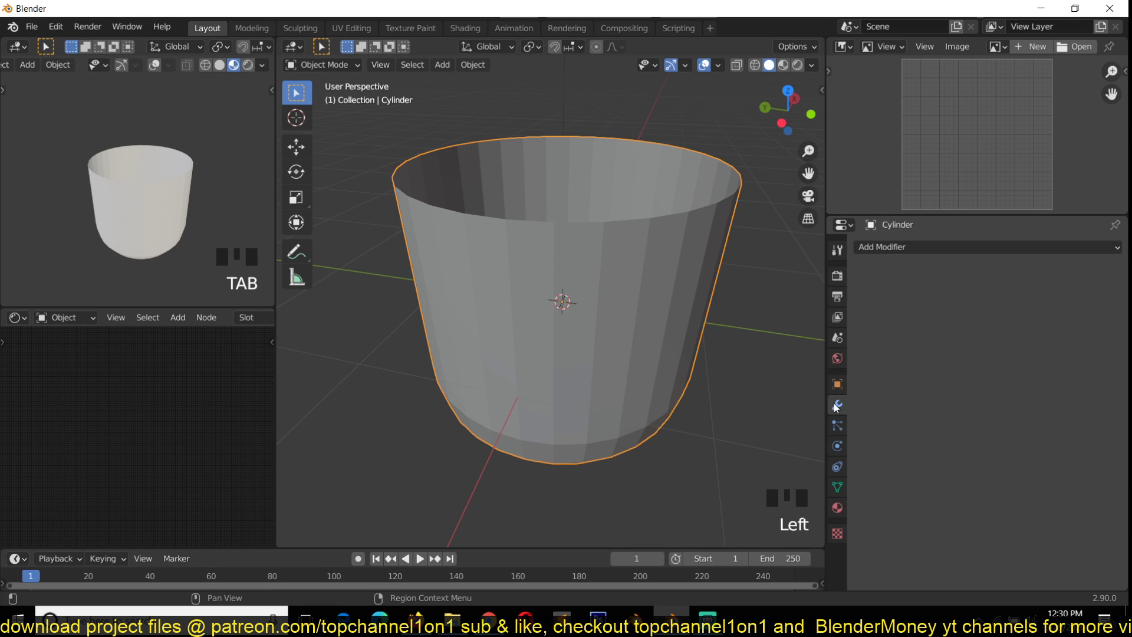
left_click(957, 247)
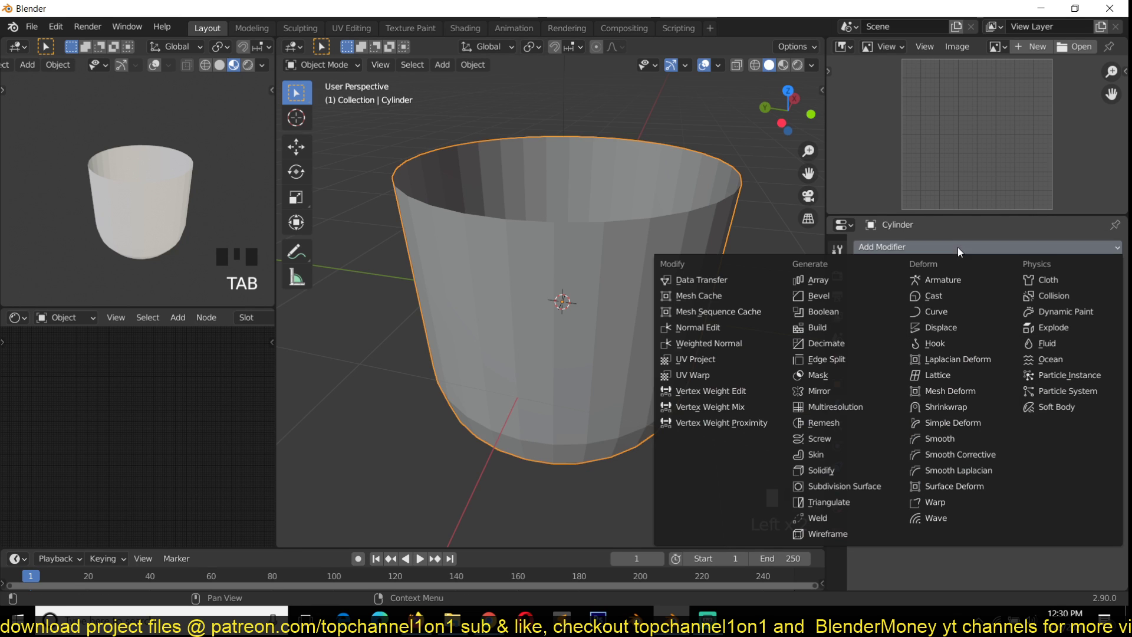
left_click(851, 470)
key("shift+grave")
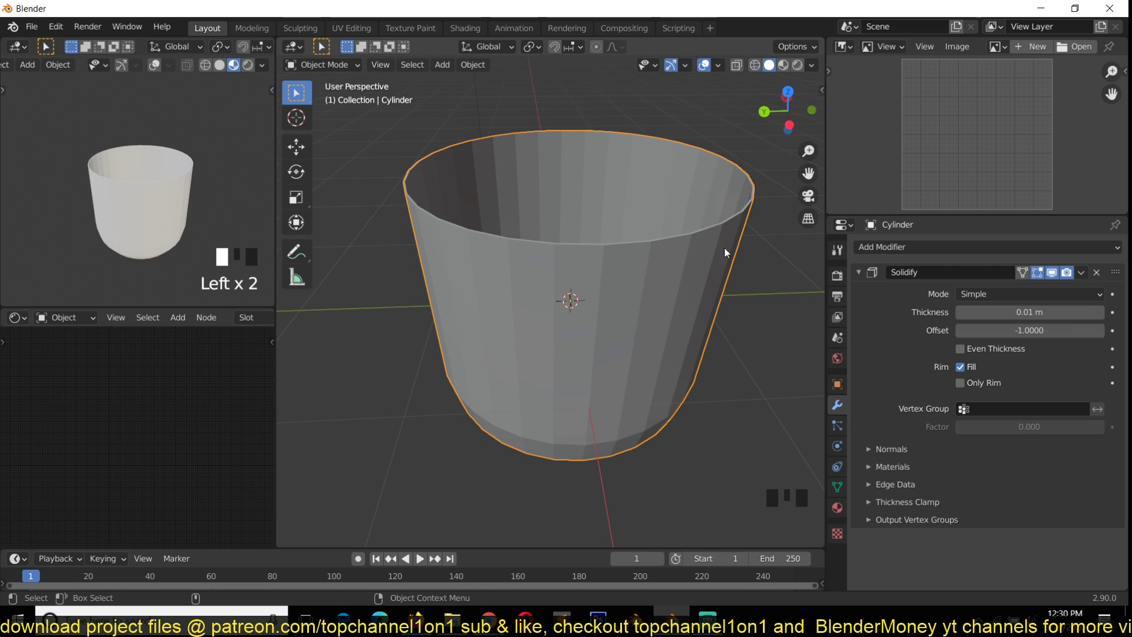
left_click(1002, 312)
mouse_move(1002, 312)
left_mouse_down()
mouse_move(1026, 312)
mouse_move(1014, 312)
left_mouse_up()
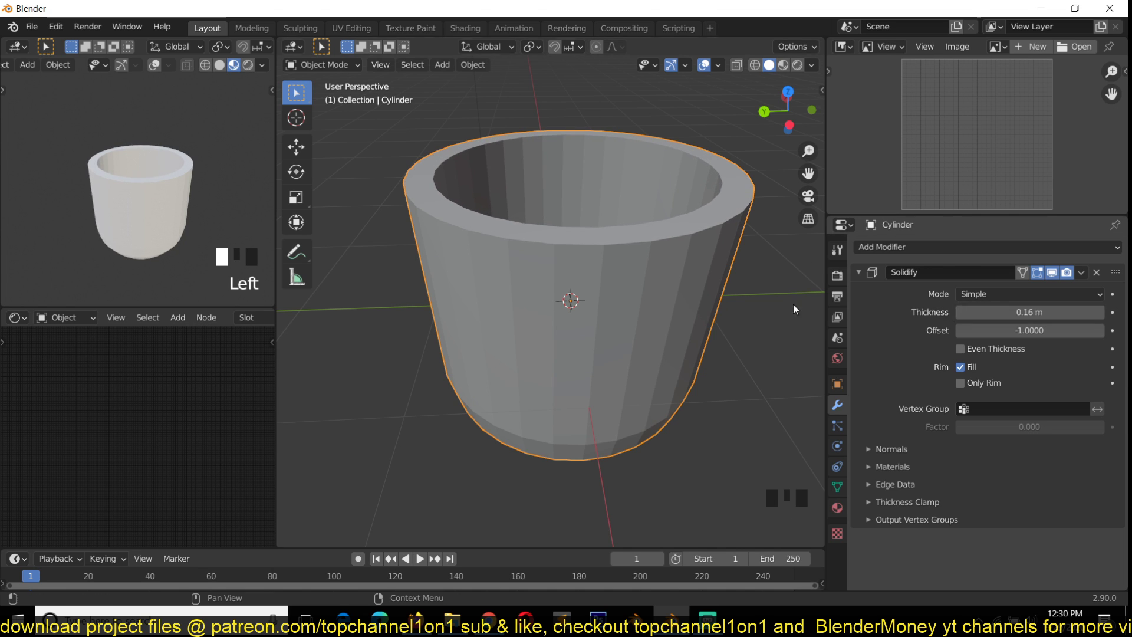
Collapse the Solidify settings and add a Subdivision Surface modifier to the cup.
middle_click_drag(642, 301, 667, 260)
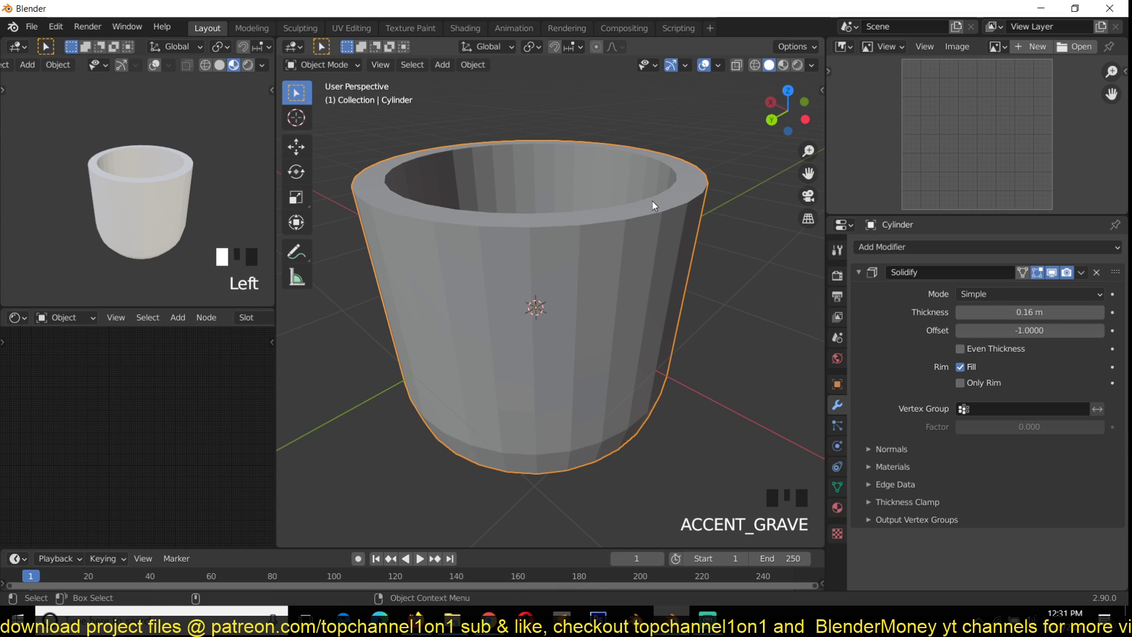
left_click(858, 273)
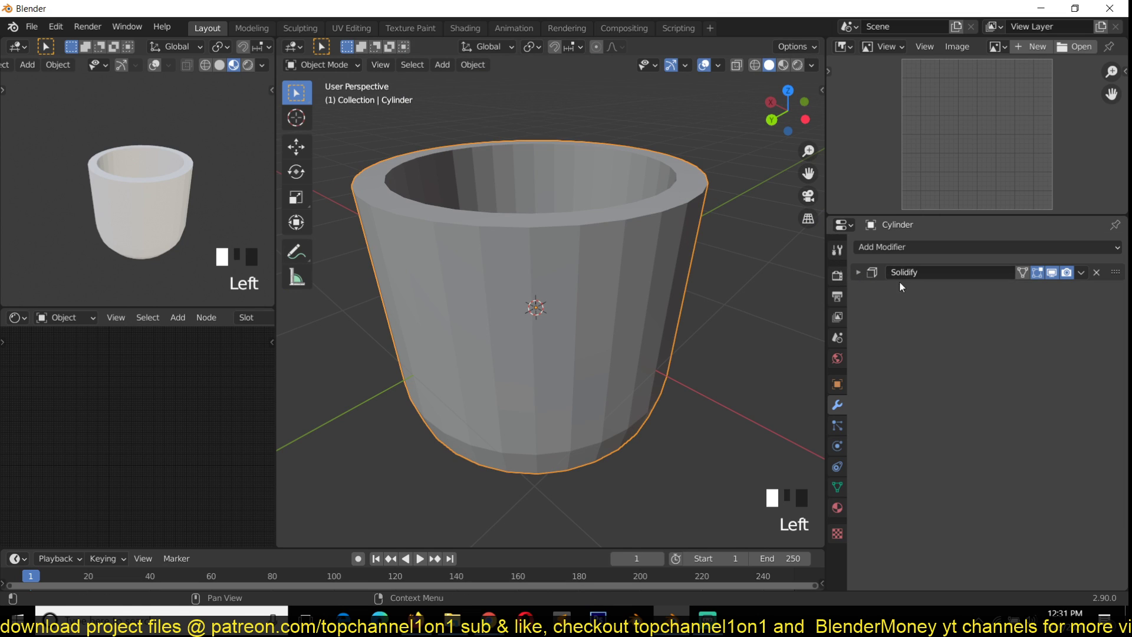
left_click(925, 247)
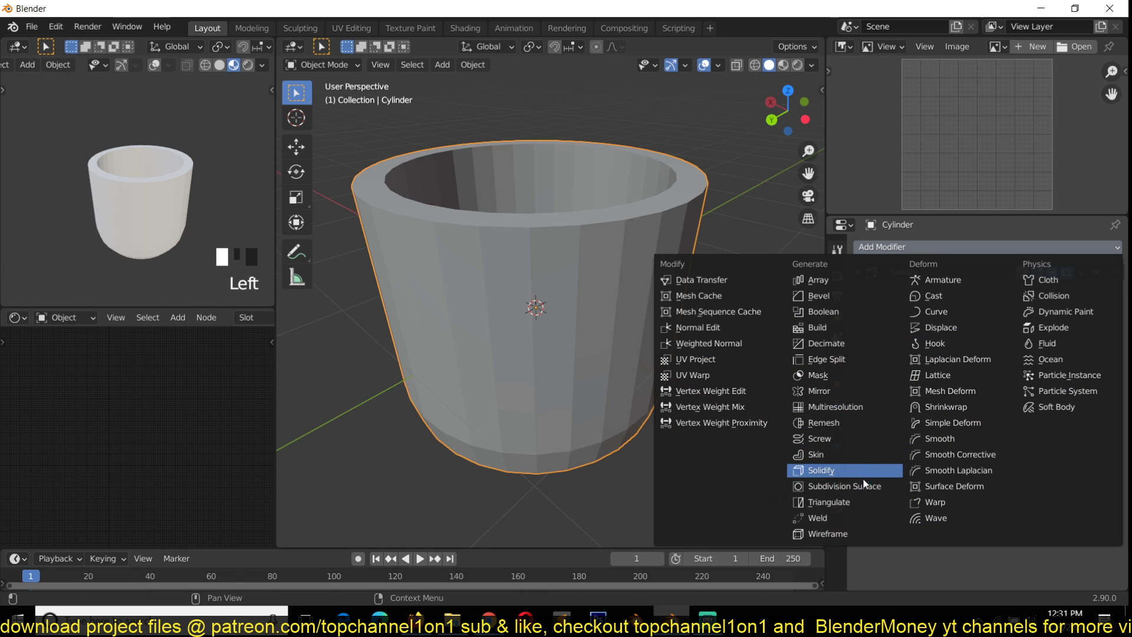
left_click(840, 486)
Apply smooth shading to the subdivided cup.
key("grave")
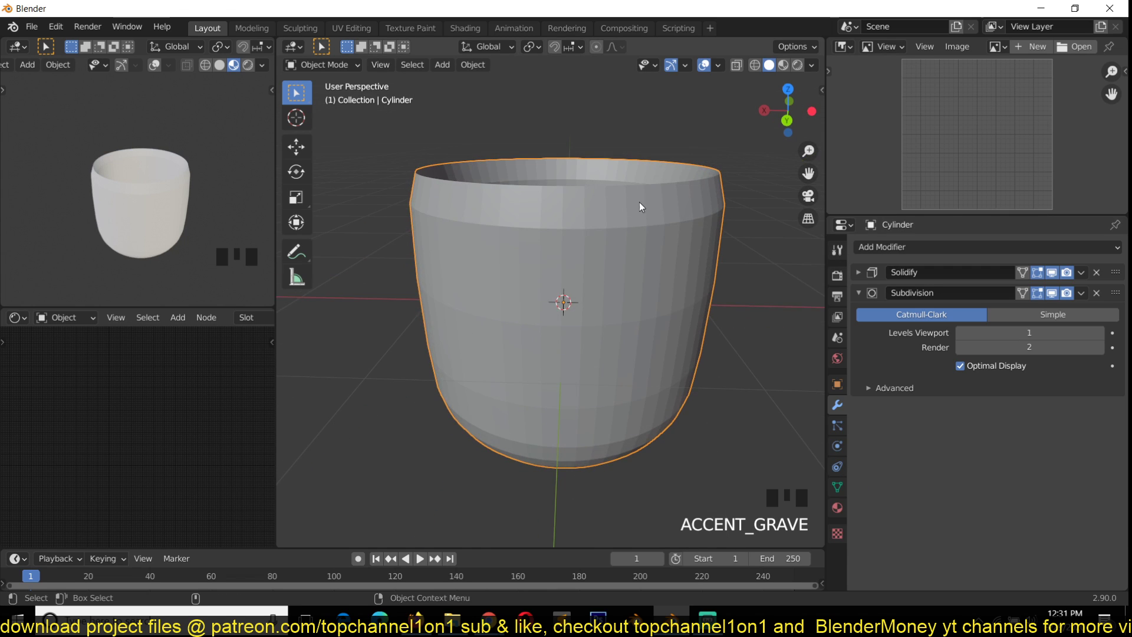
key("grave")
middle_click_drag(691, 228, 617, 257, "shift")
key("grave")
middle_click_drag(613, 214, 608, 241)
middle_click_drag(571, 186, 623, 188)
scroll(617, 218, "up", 3)
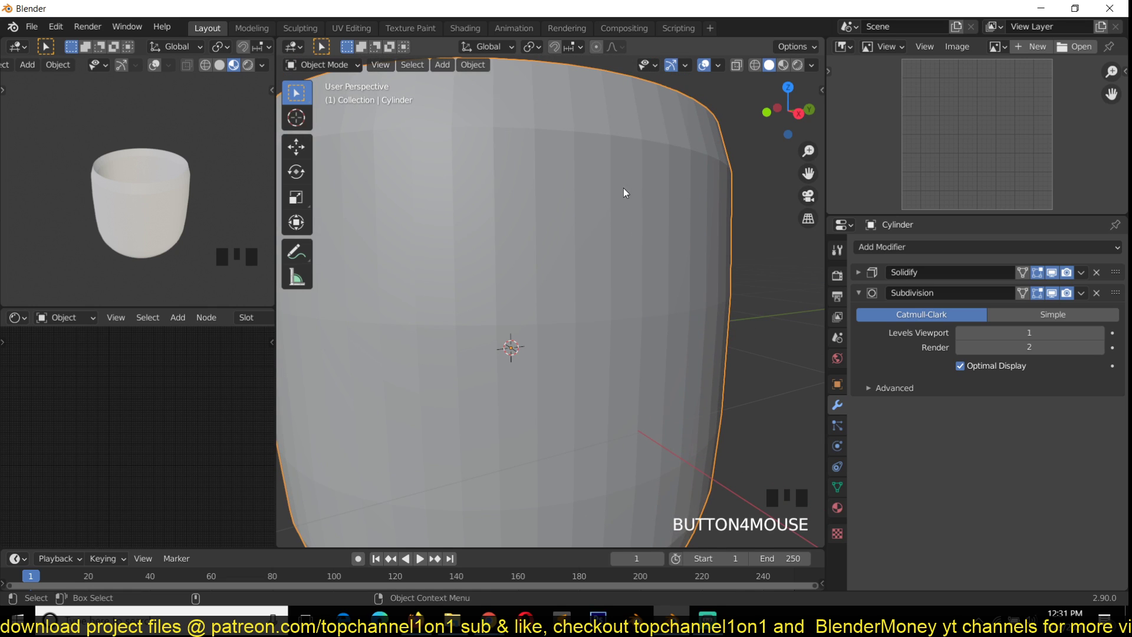
middle_click_drag(580, 158, 609, 186)
middle_click_drag(608, 186, 577, 211, "ctrl")
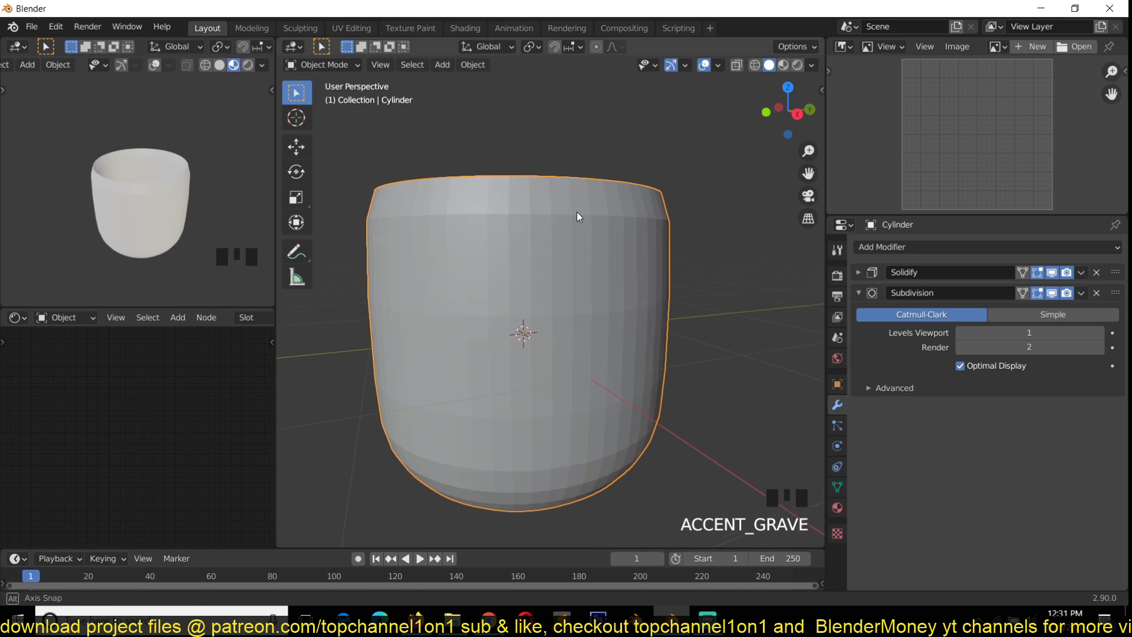
right_click(544, 236)
left_click(521, 201)
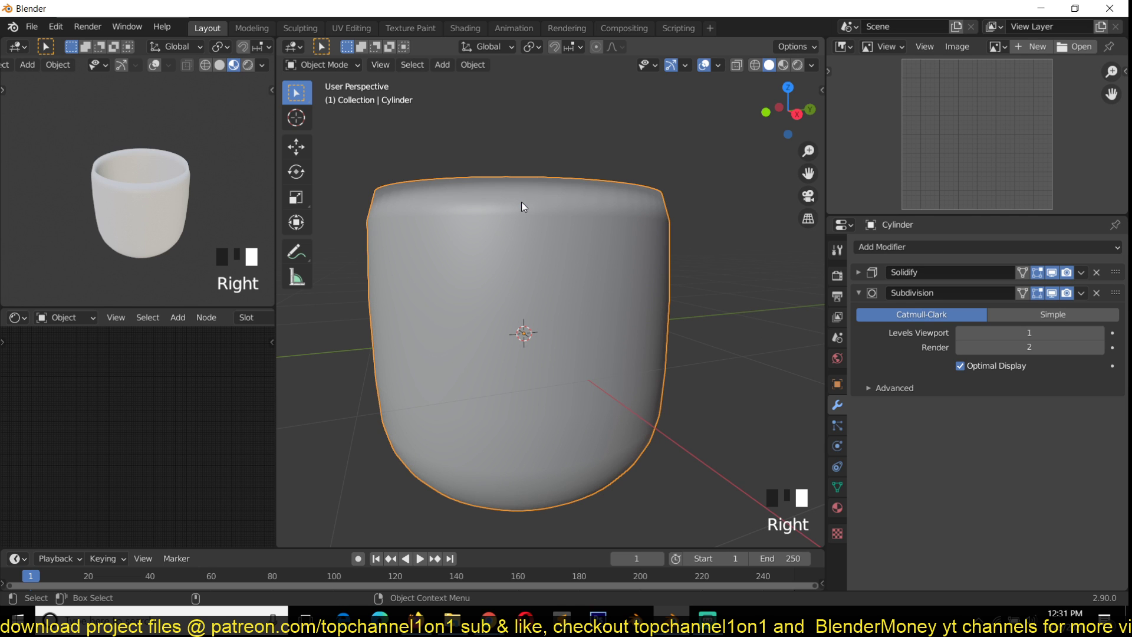
Add a horizontal loop cut around the cup, slide it up close to the rim, and return to Object Mode.
middle_click_drag(521, 202, 677, 247)
scroll(683, 230, "up", 2)
scroll(678, 236, "down", 2)
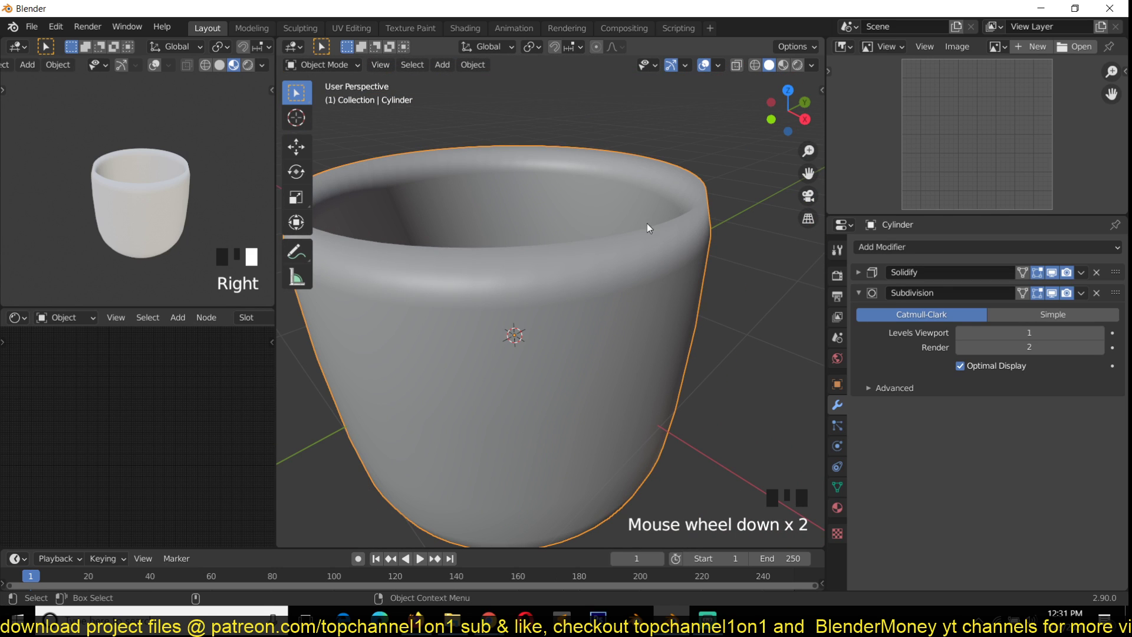
left_click(323, 64)
left_click(318, 97)
middle_click_drag(678, 241, 583, 221)
scroll(672, 283, "down", 1)
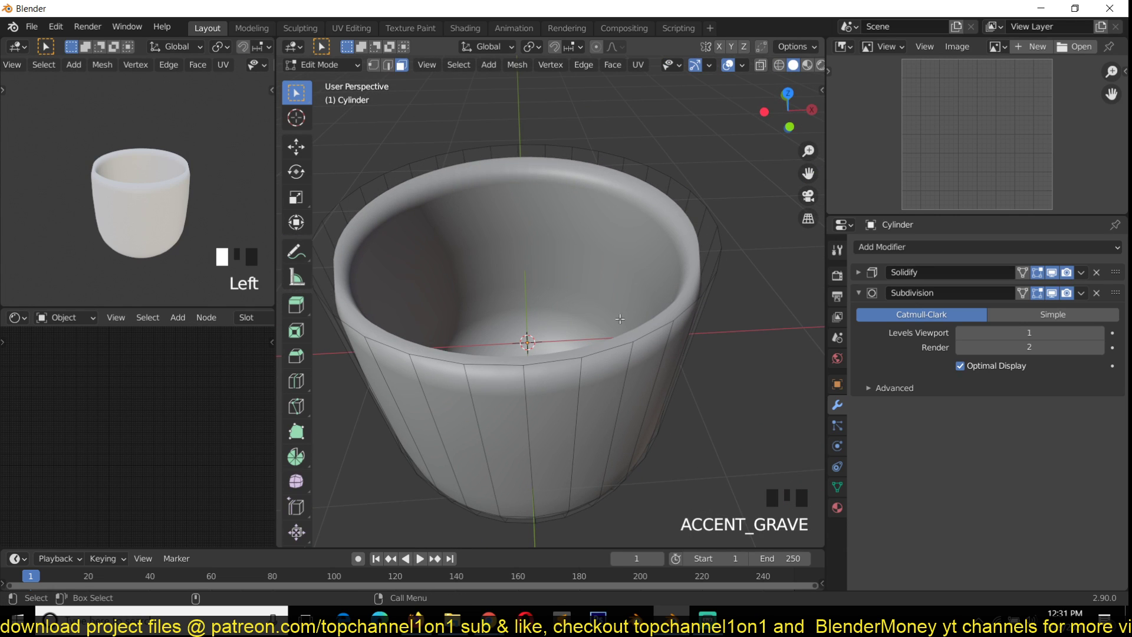
middle_click_drag(619, 318, 766, 338)
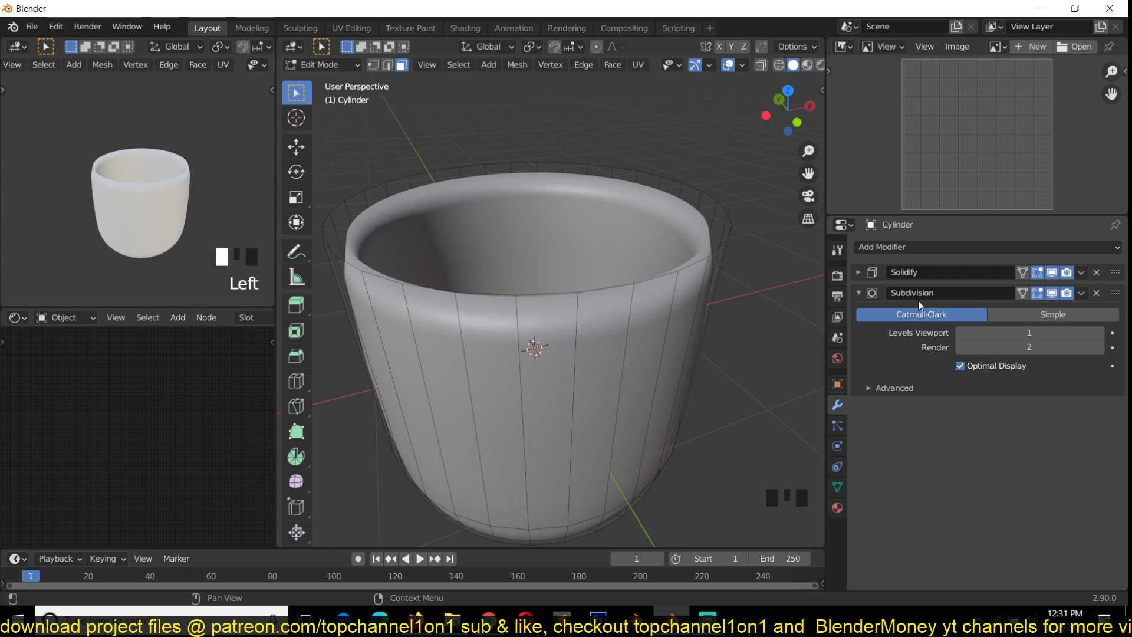
key("grave")
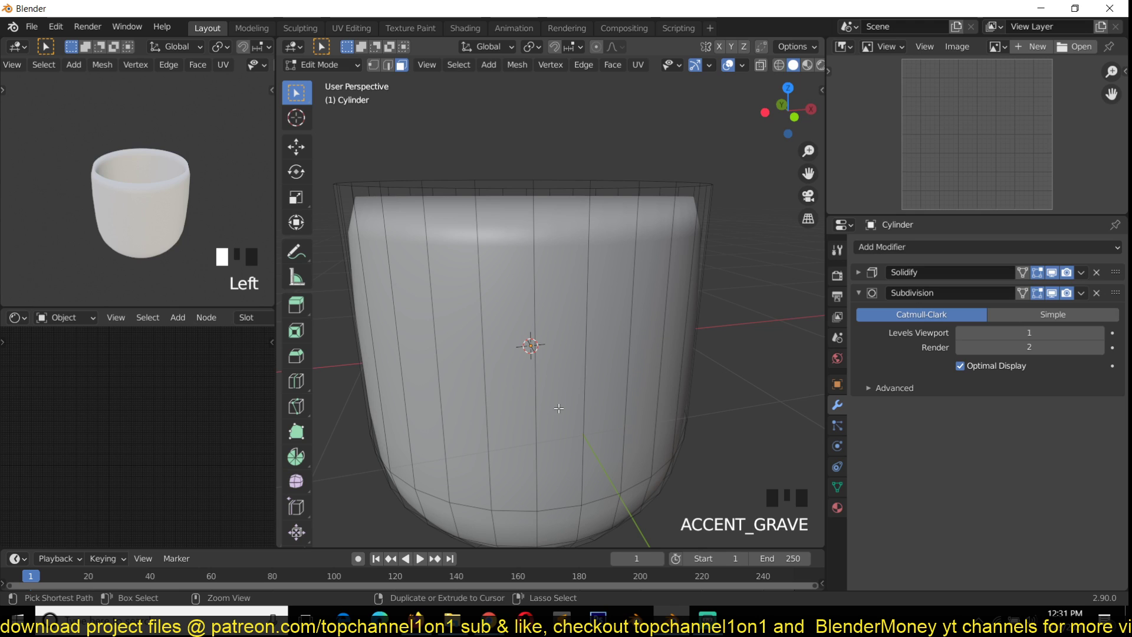
key("ctrl+r")
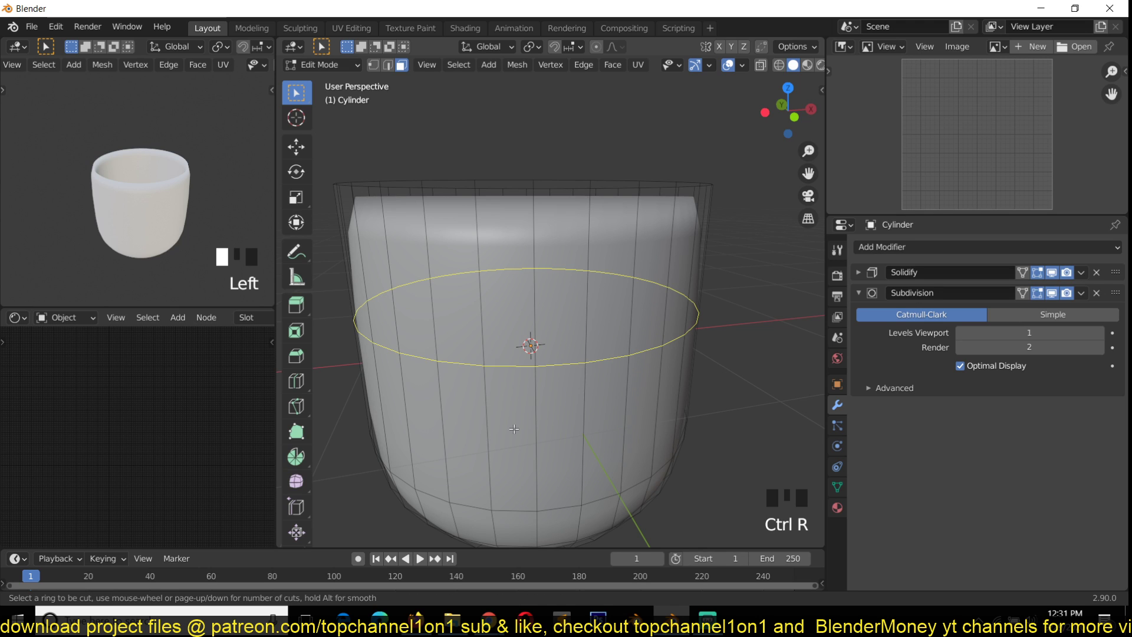
left_click(513, 428)
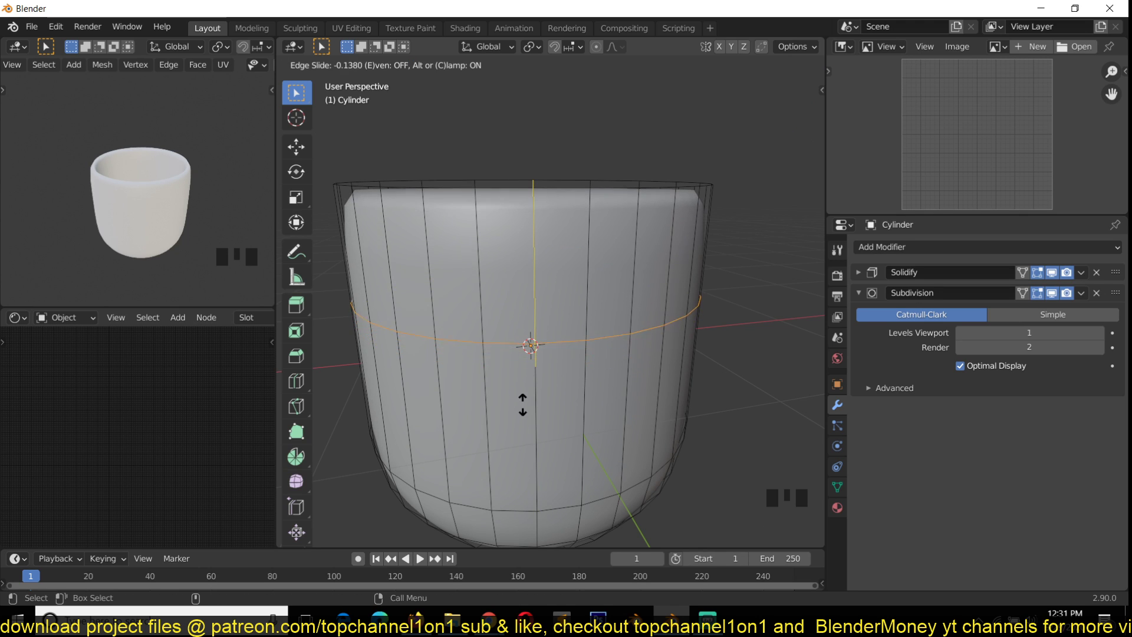
left_click(538, 280)
key("Tab")
Examine the cup's rim and wall from several angles and in the front view.
key("grave")
middle_click_drag(553, 239, 700, 268)
scroll(698, 264, "up", 2)
mouse_move(586, 252)
middle_mouse_down()
mouse_move(636, 220)
mouse_move(715, 258)
mouse_move(576, 261)
middle_mouse_up()
scroll(636, 220, "down", 3)
scroll(717, 259, "up", 1)
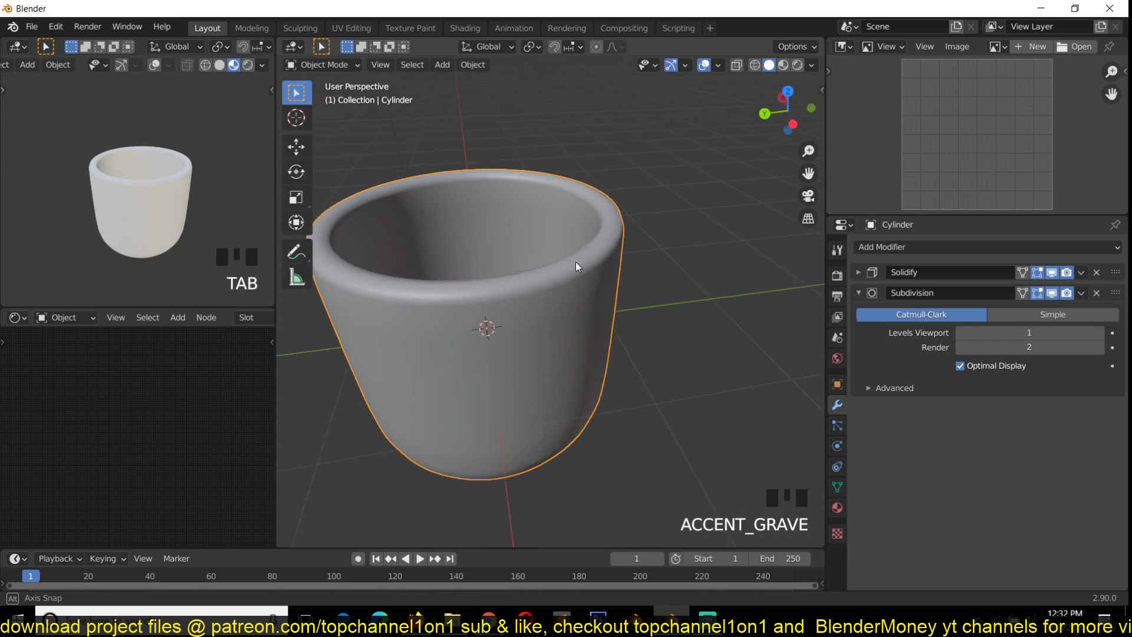
scroll(567, 262, "down", 4)
key("KP_1")
scroll(537, 247, "up", 4)
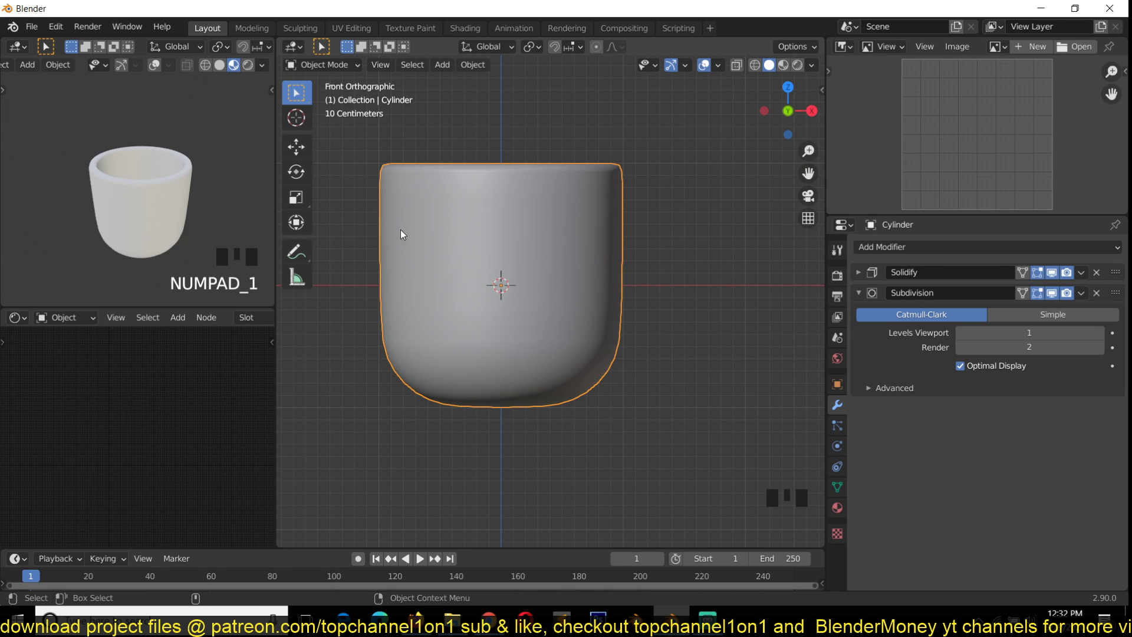
key("grave")
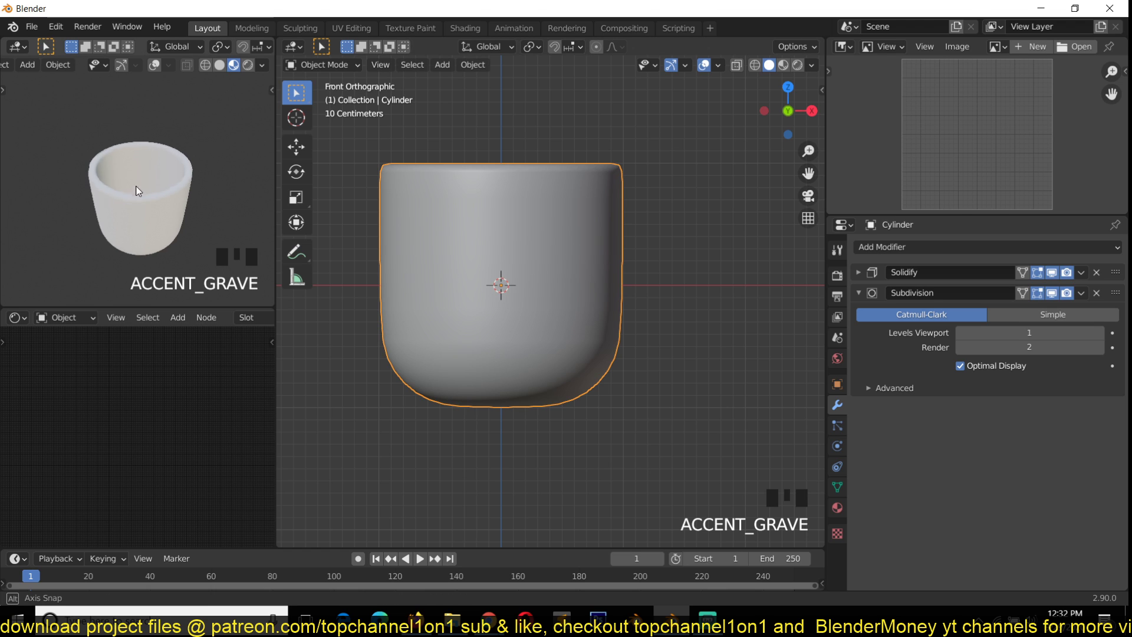
In Edit Mode, deselect everything and add a centred horizontal loop cut in the cup's tall wall section.
key("Tab")
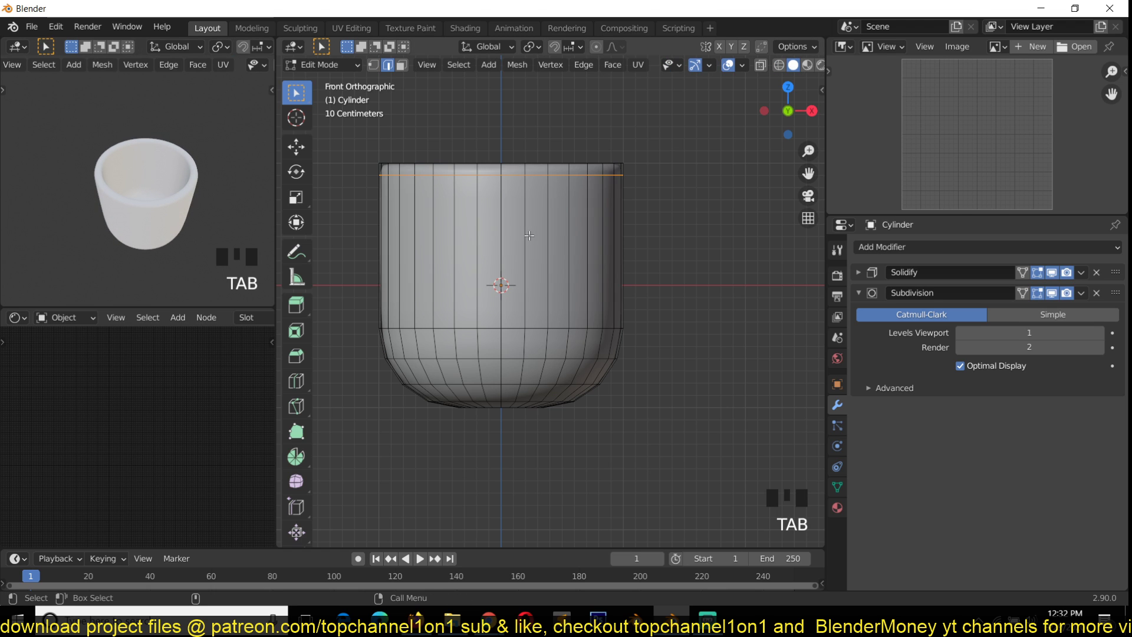
key("alt+a")
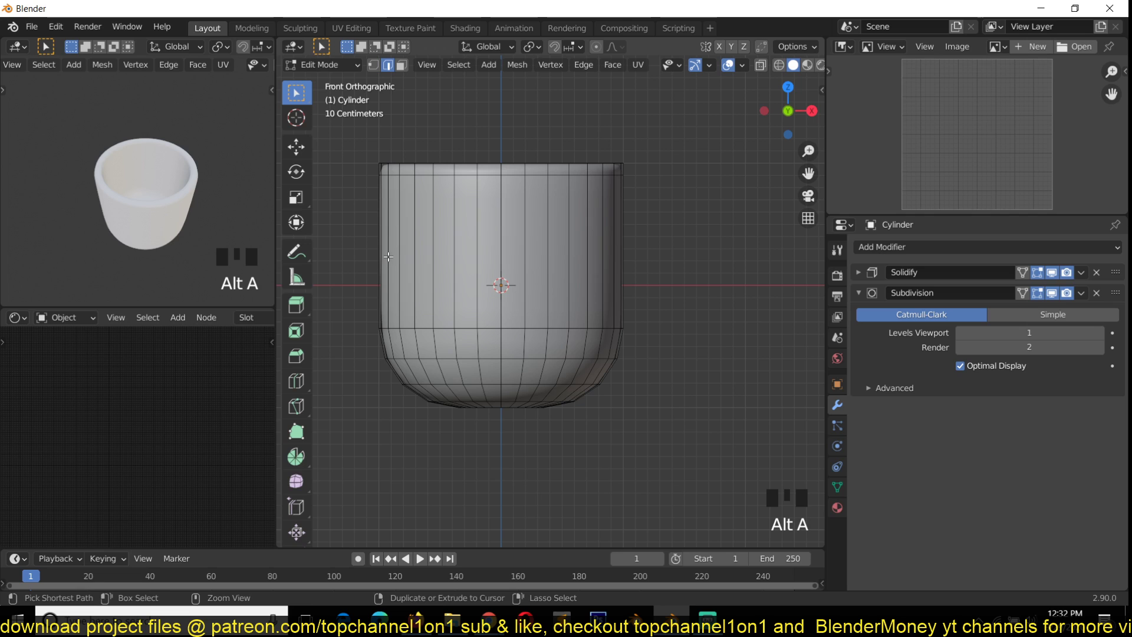
key("ctrl+r")
left_click(389, 258)
right_click(467, 258)
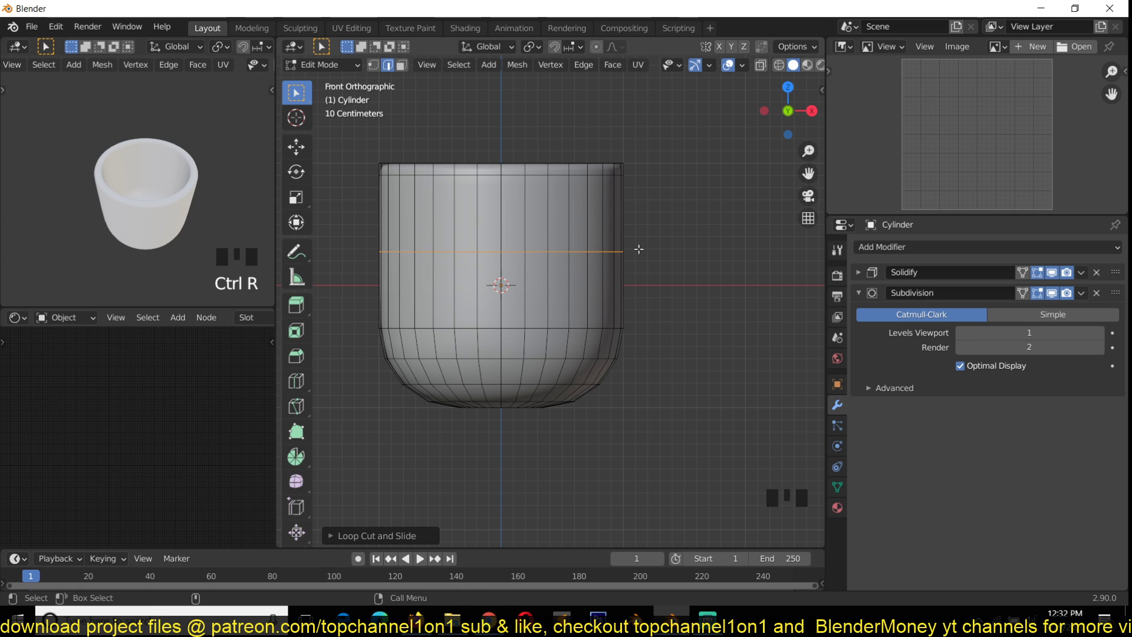
Scale the new loop outward to bulge the wall, check it in Object Mode, and scale it back in slightly.
key("s")
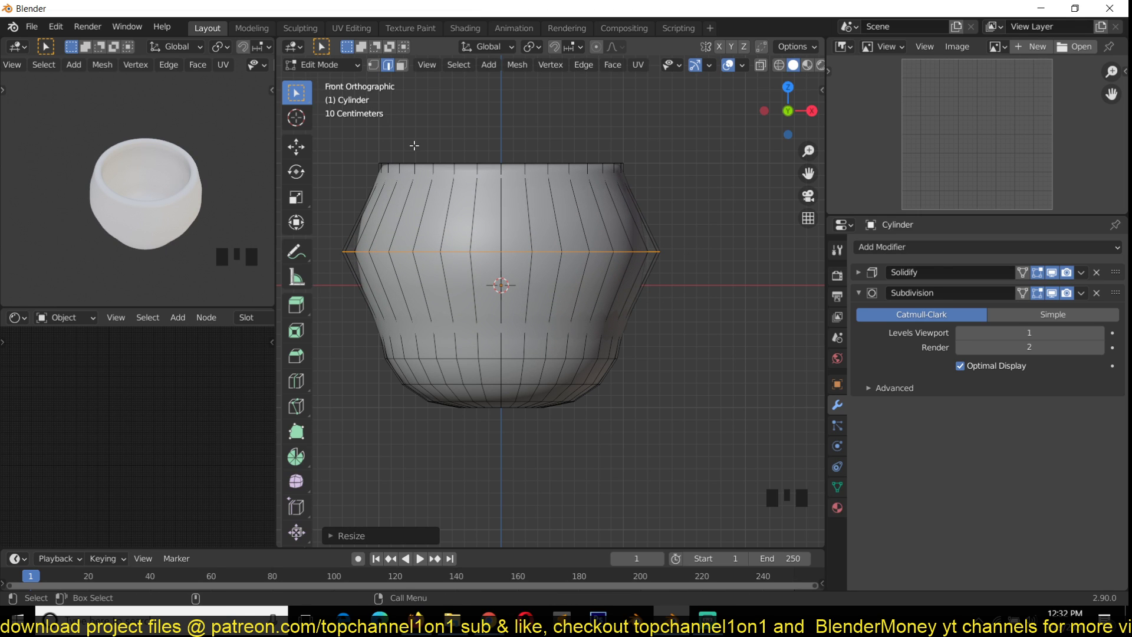
key("Tab")
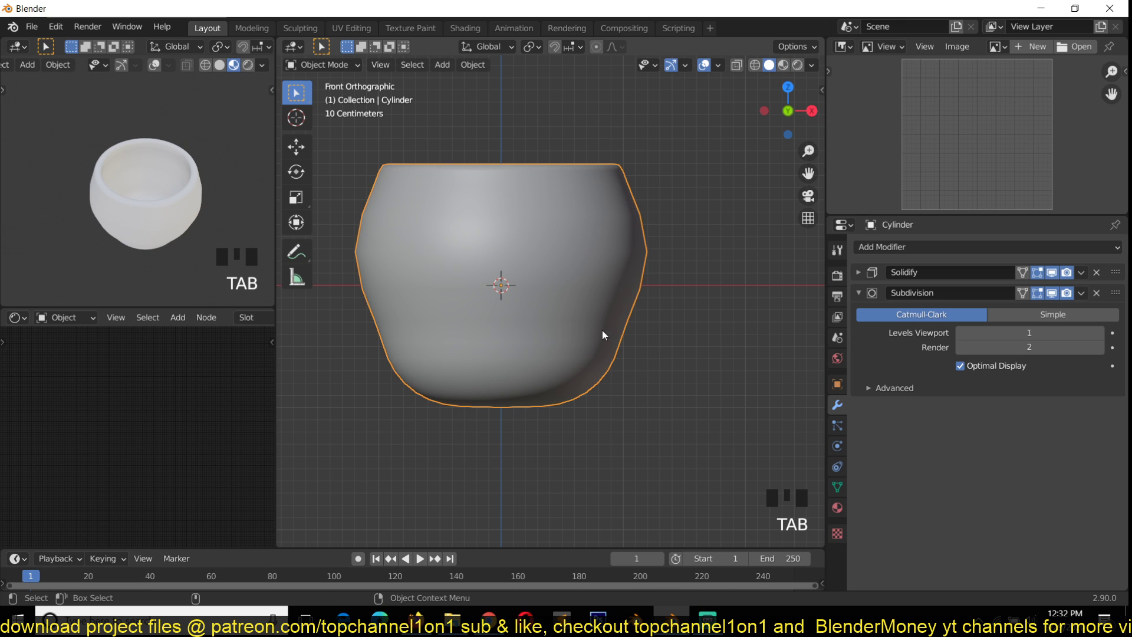
key("Tab")
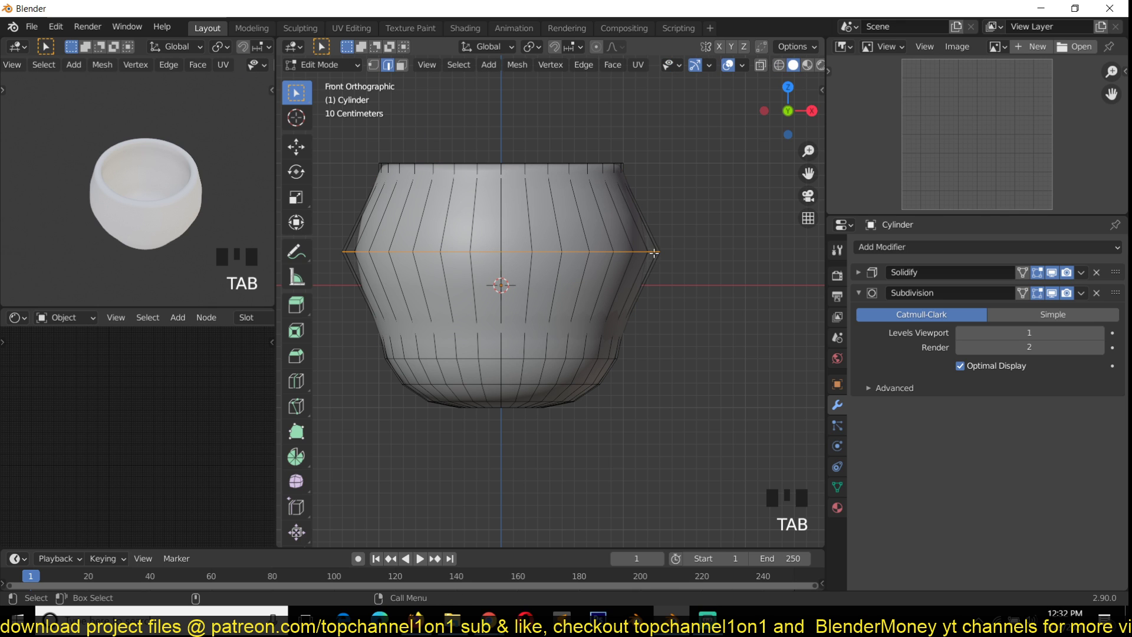
key("s")
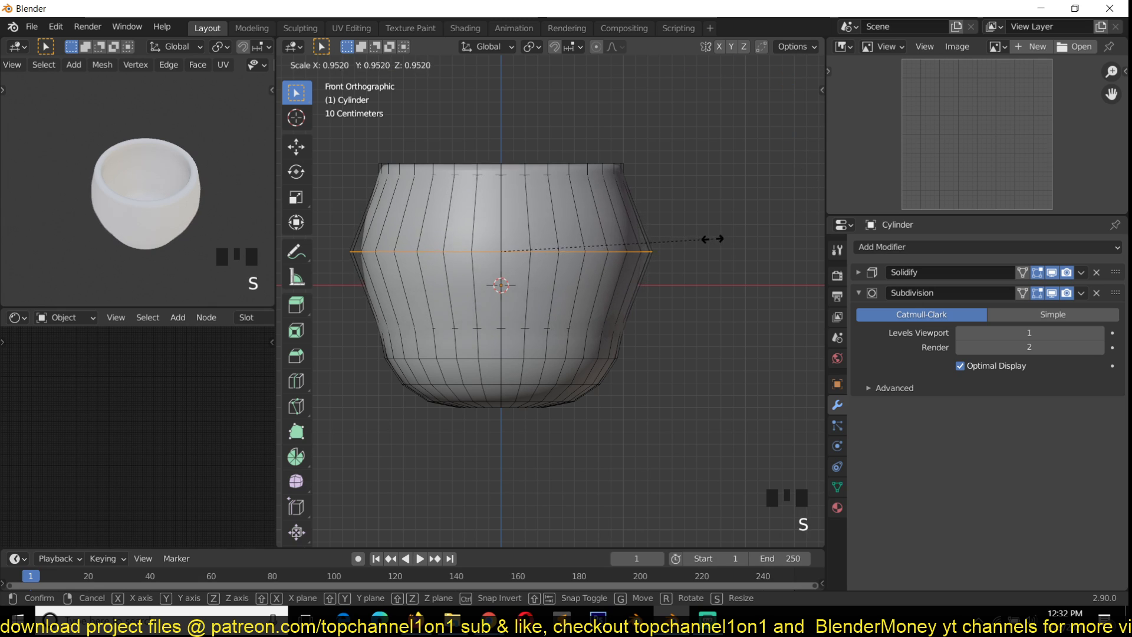
left_click(697, 242)
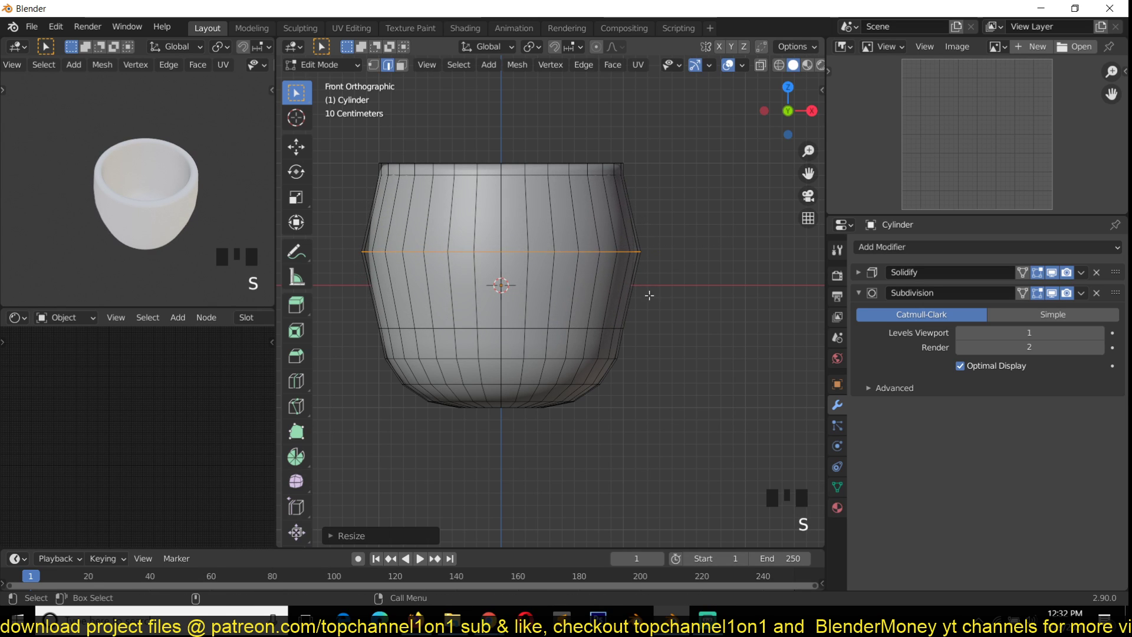
In vertex selection mode, select the loop just below the bulged one and scale it outward to about 1.07.
key("1")
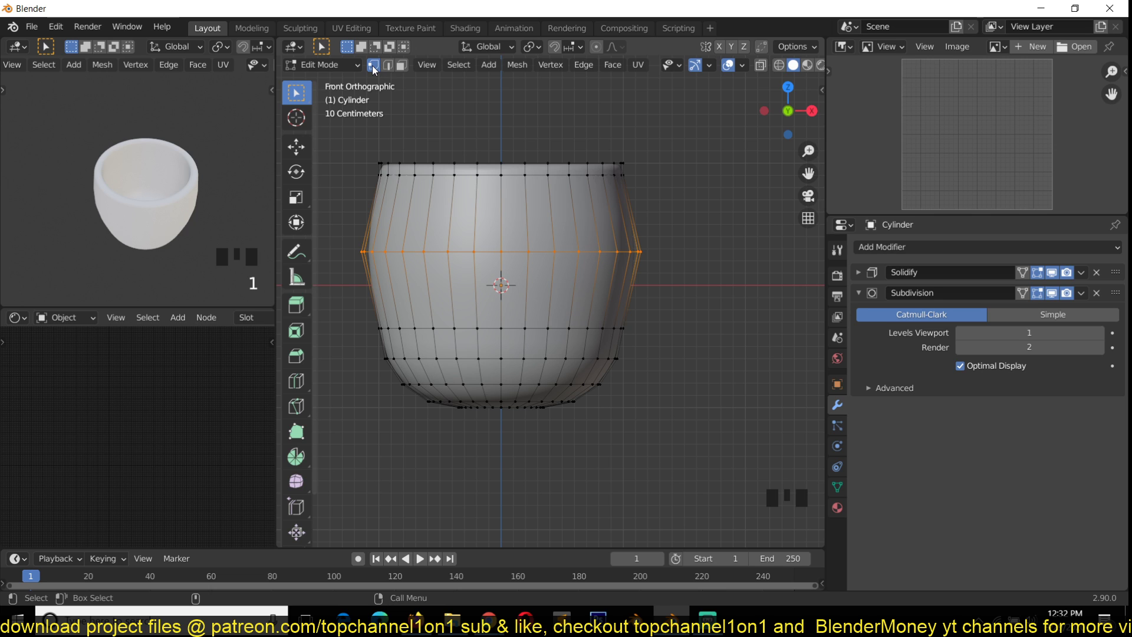
key("2")
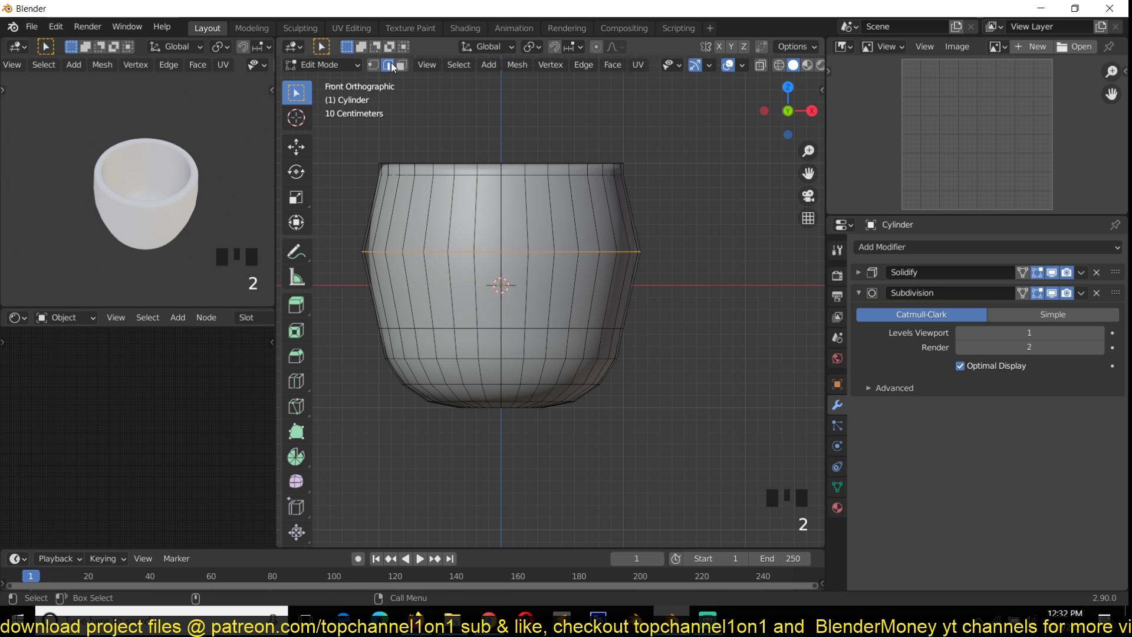
key("4")
key("3")
key("1")
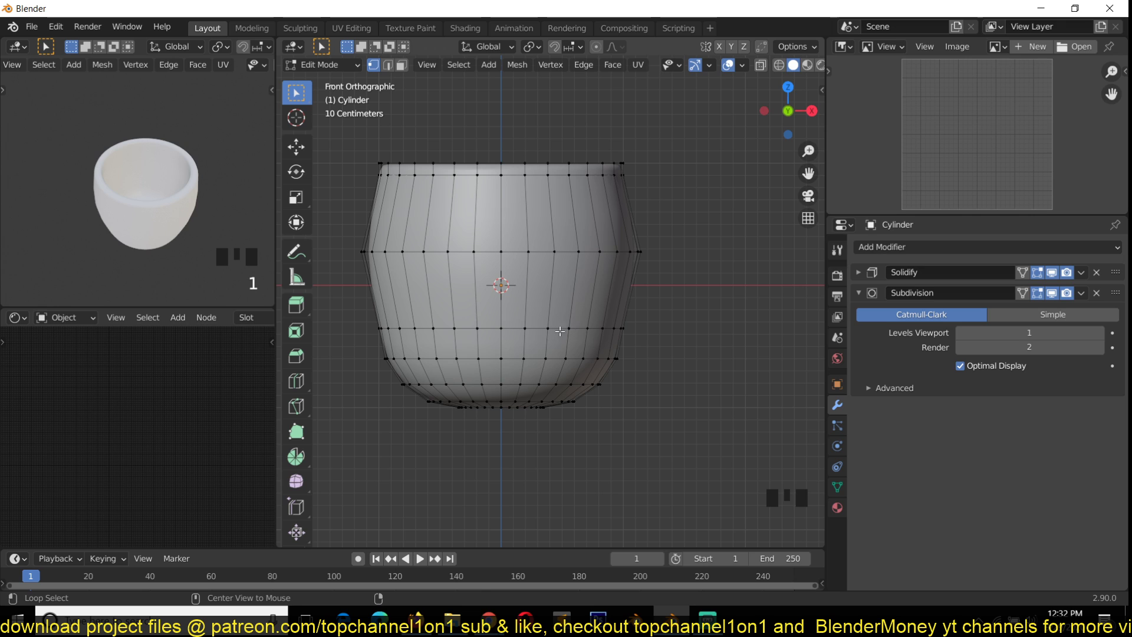
left_click(536, 328, "alt")
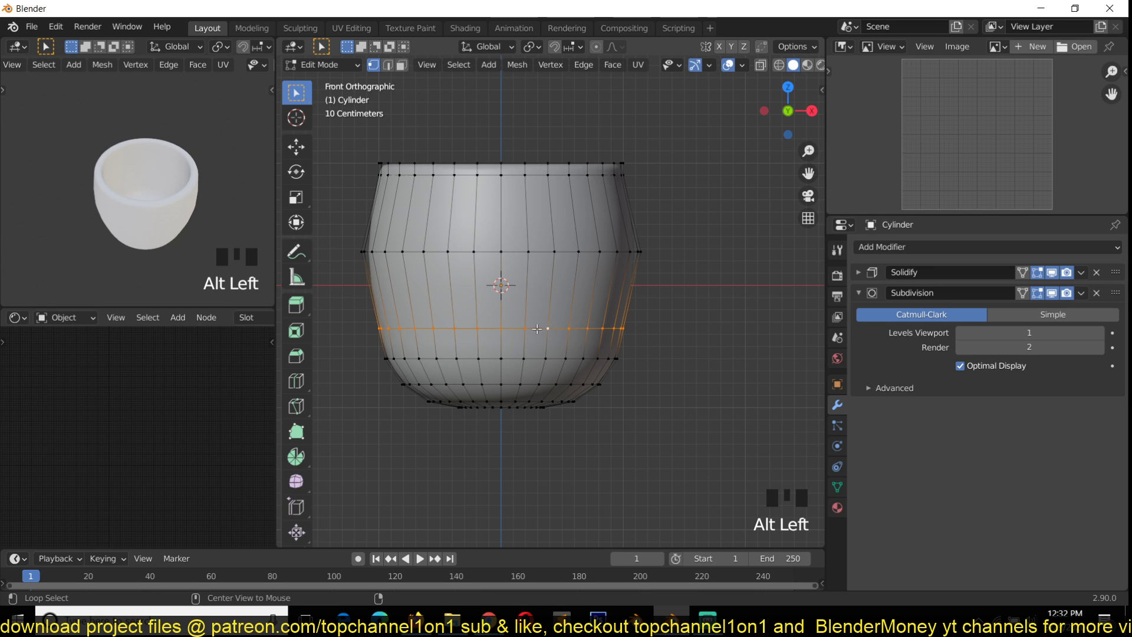
key("s")
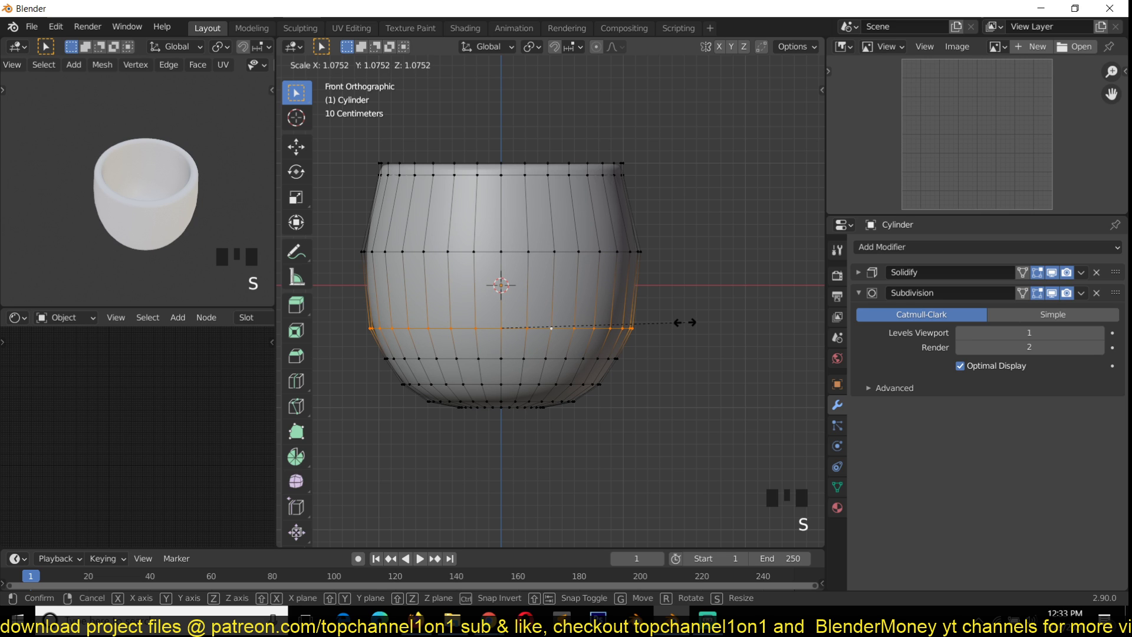
left_click(672, 324)
Select the next lower horizontal loop, scale it outward slightly, and return to Object Mode.
left_click(596, 356, "alt")
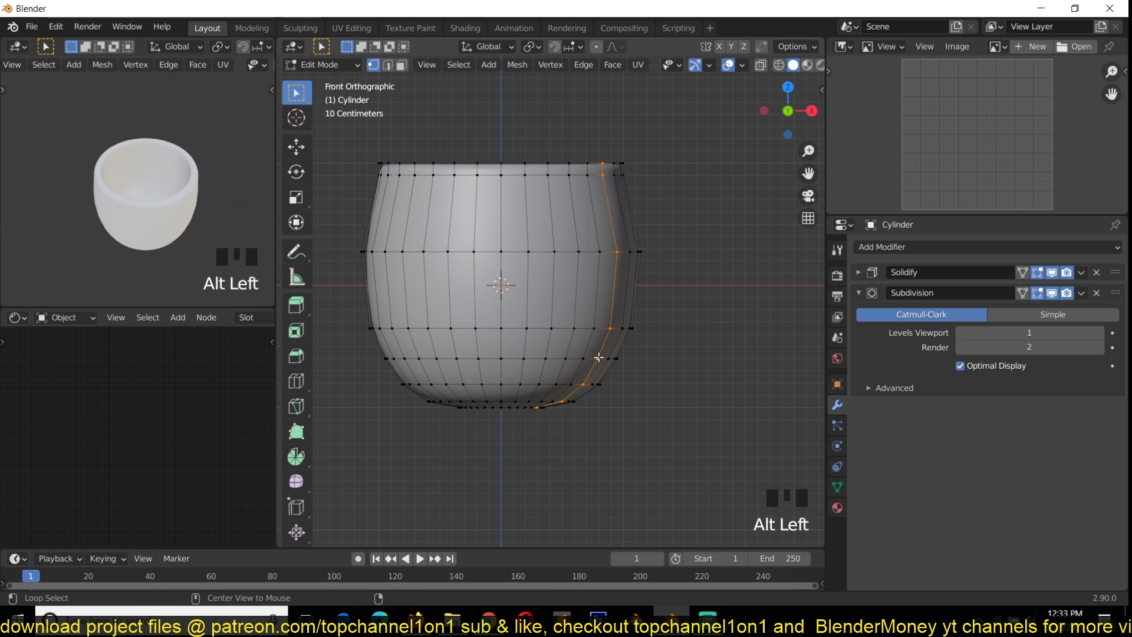
key("s")
left_click(656, 346)
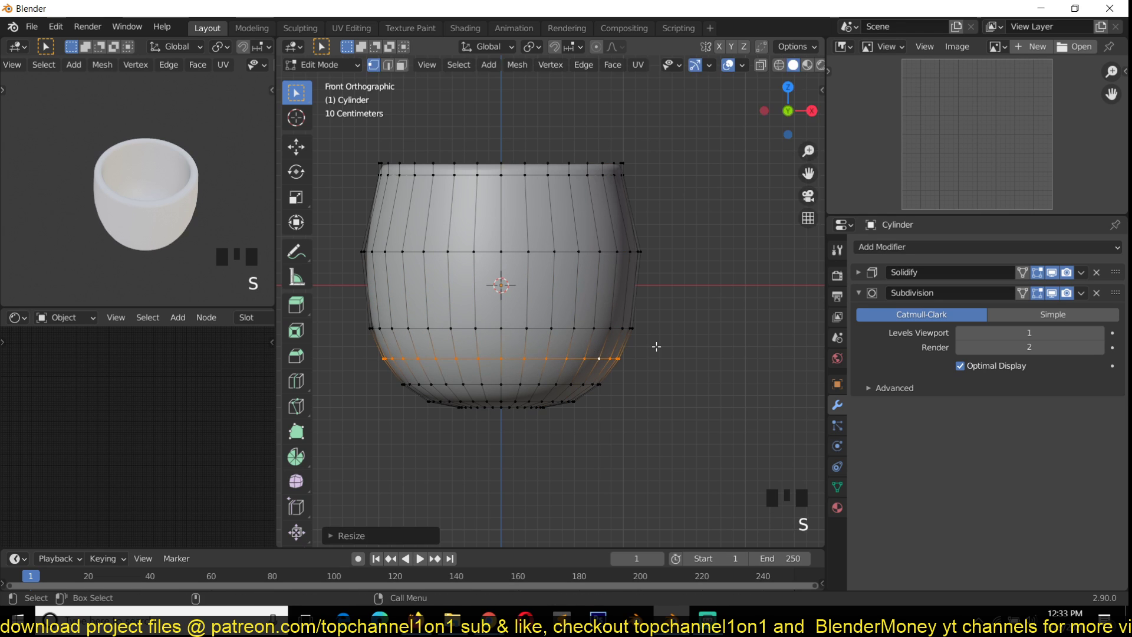
key("Tab")
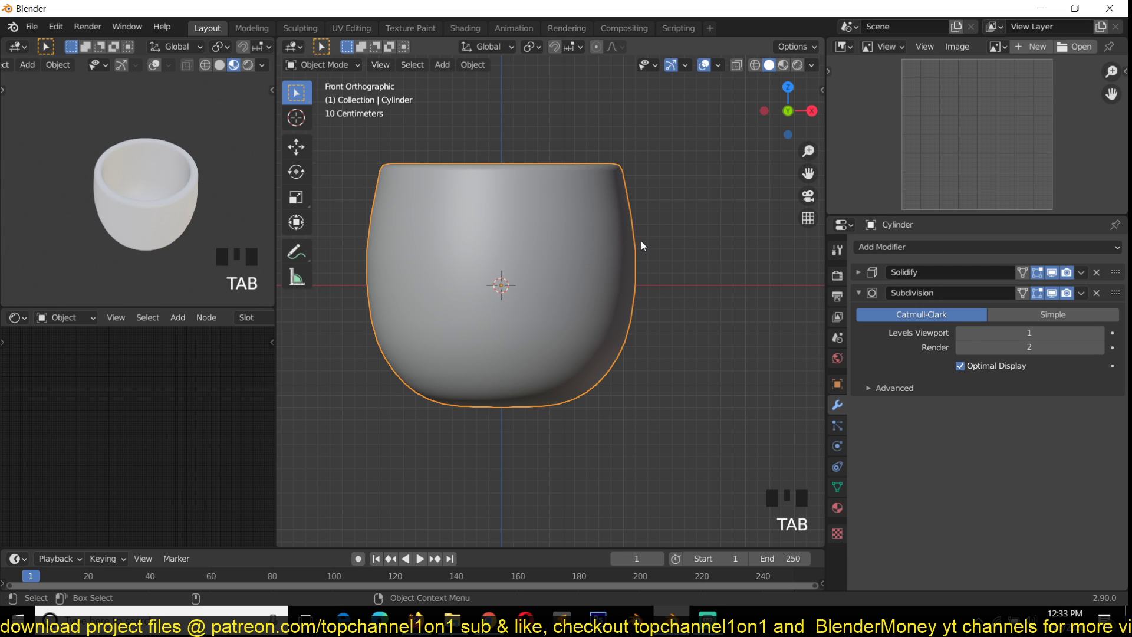
Get a close view of the cup's right-hand outline and activate the Annotate tool.
scroll(641, 241, "up", 3)
scroll(505, 289, "up", 3)
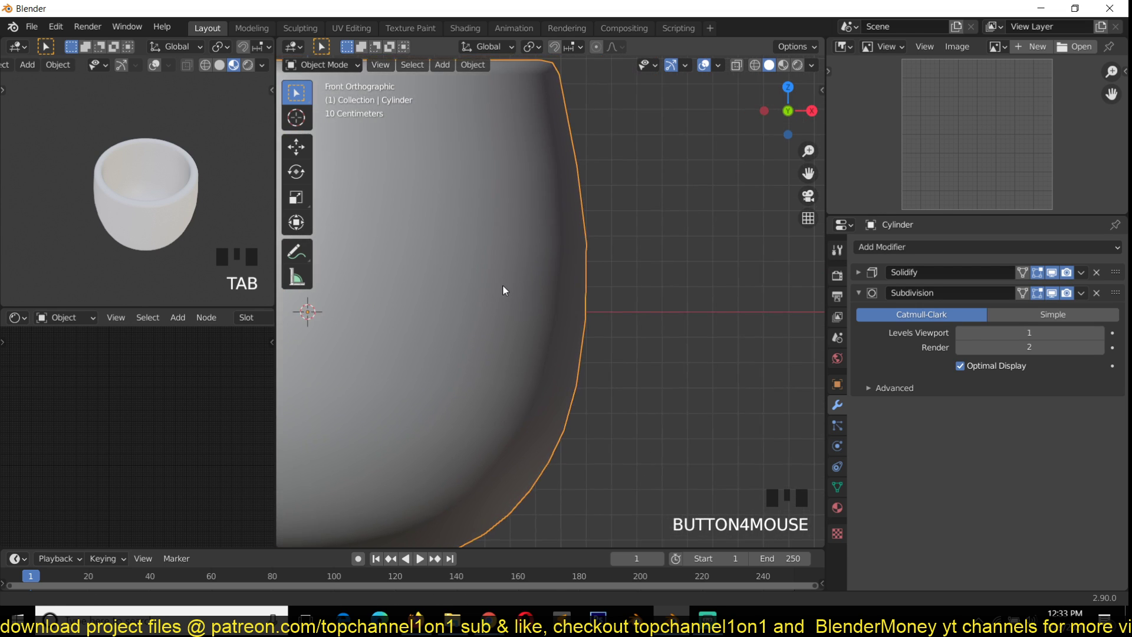
scroll(597, 284, "up", 2)
scroll(529, 329, "down", 2)
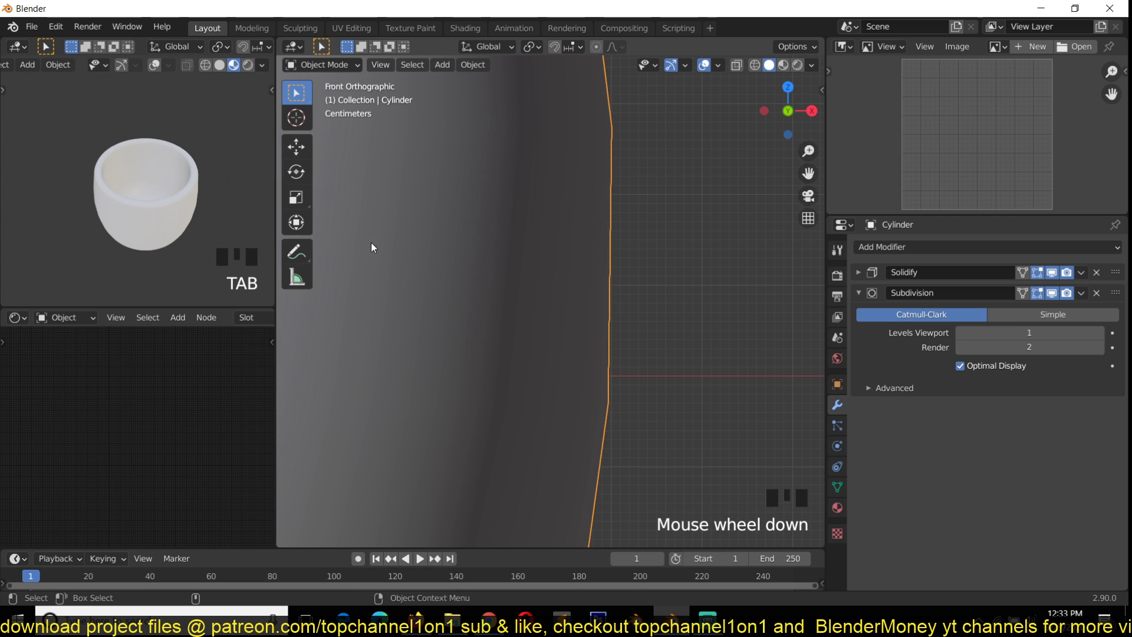
middle_click_drag(453, 233, 457, 262, "shift")
left_click(296, 251)
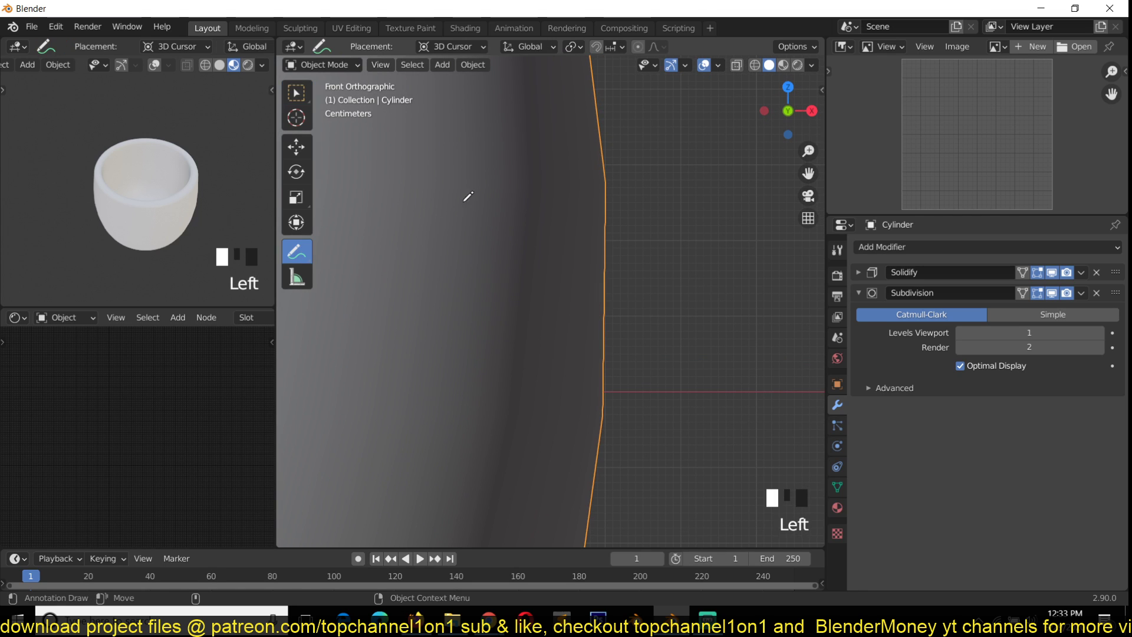
left_click_drag(607, 60, 609, 178)
key("ctrl+z")
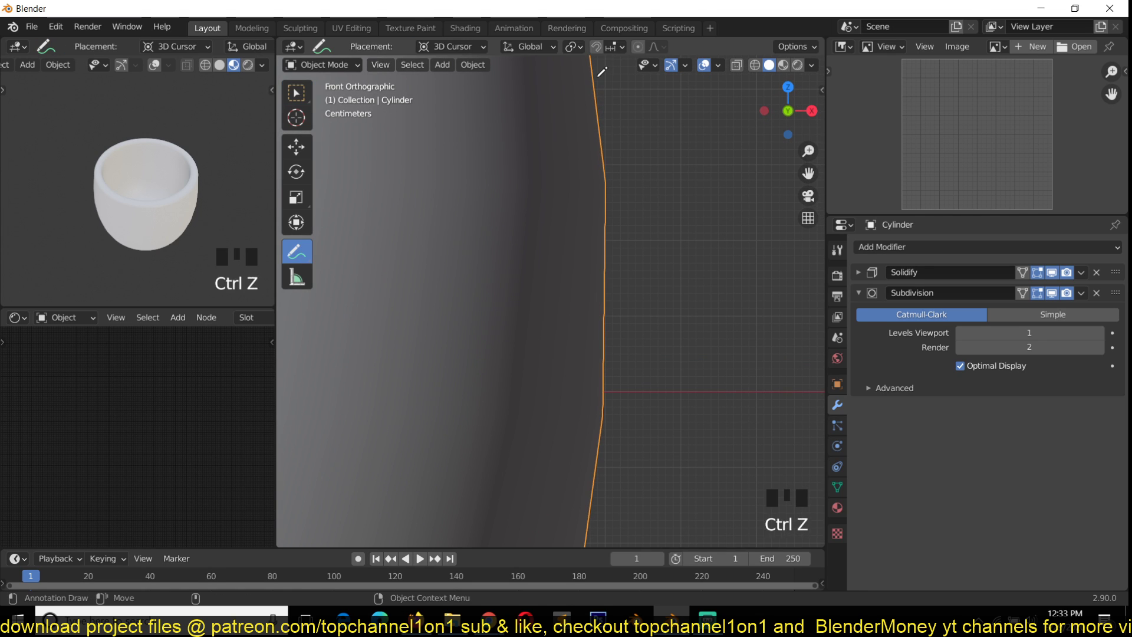
left_click_drag(597, 65, 624, 379)
key("ctrl+z")
key("ctrl+z")
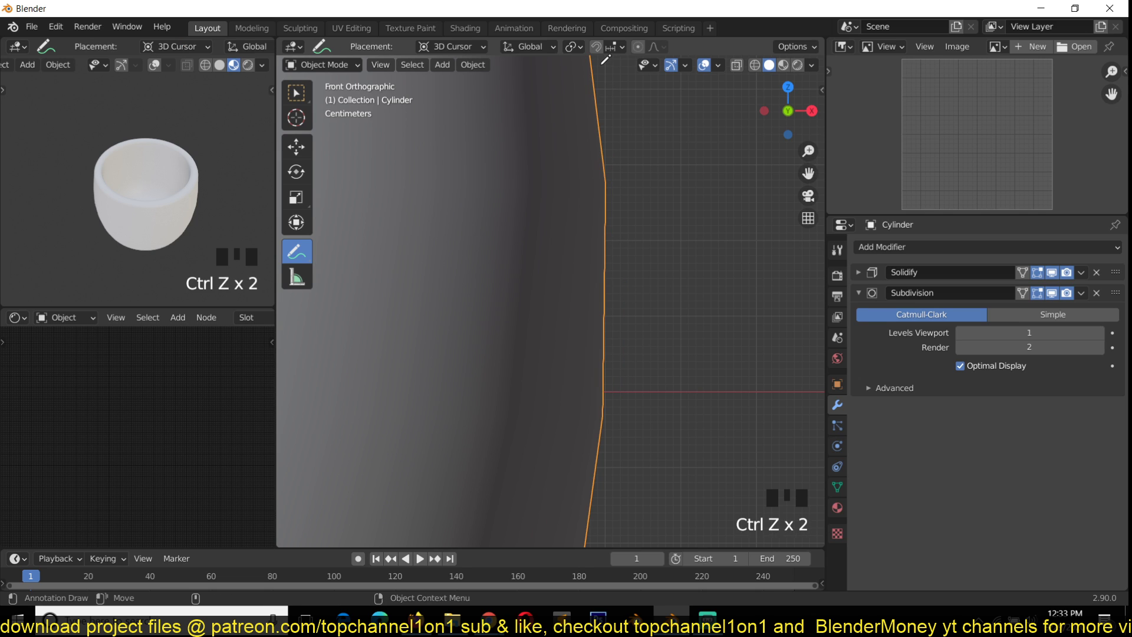
Draw a freehand annotation line beside the cup's right-hand outline, following its angular segments.
mouse_move(600, 66)
left_mouse_down()
mouse_move(635, 186)
mouse_move(632, 378)
mouse_move(611, 453)
left_mouse_up()
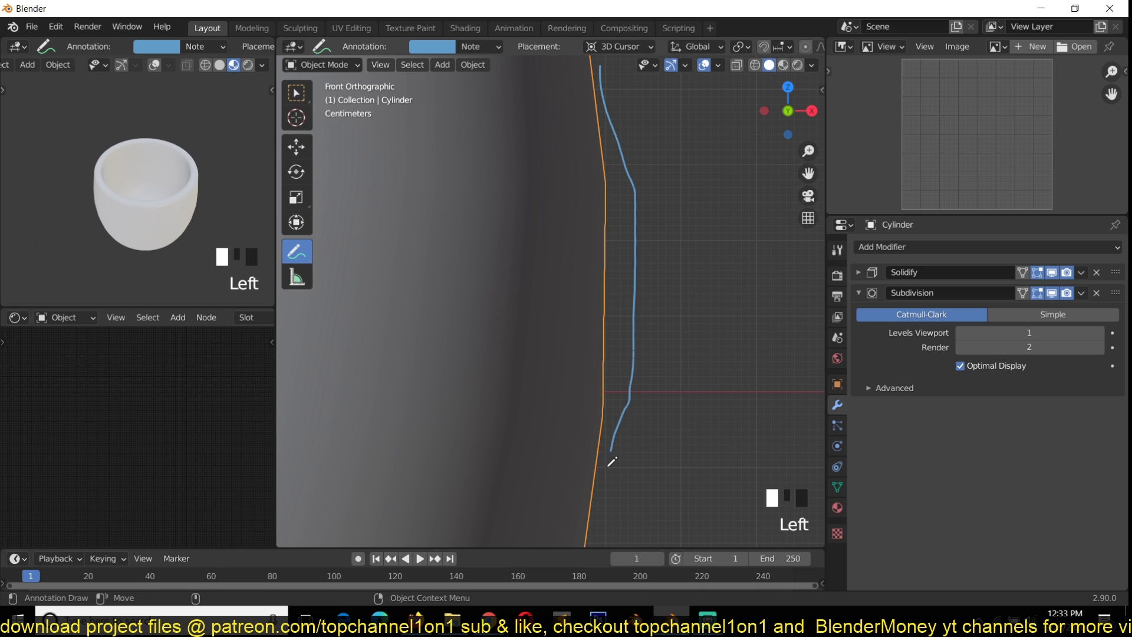
scroll(656, 321, "down", 8)
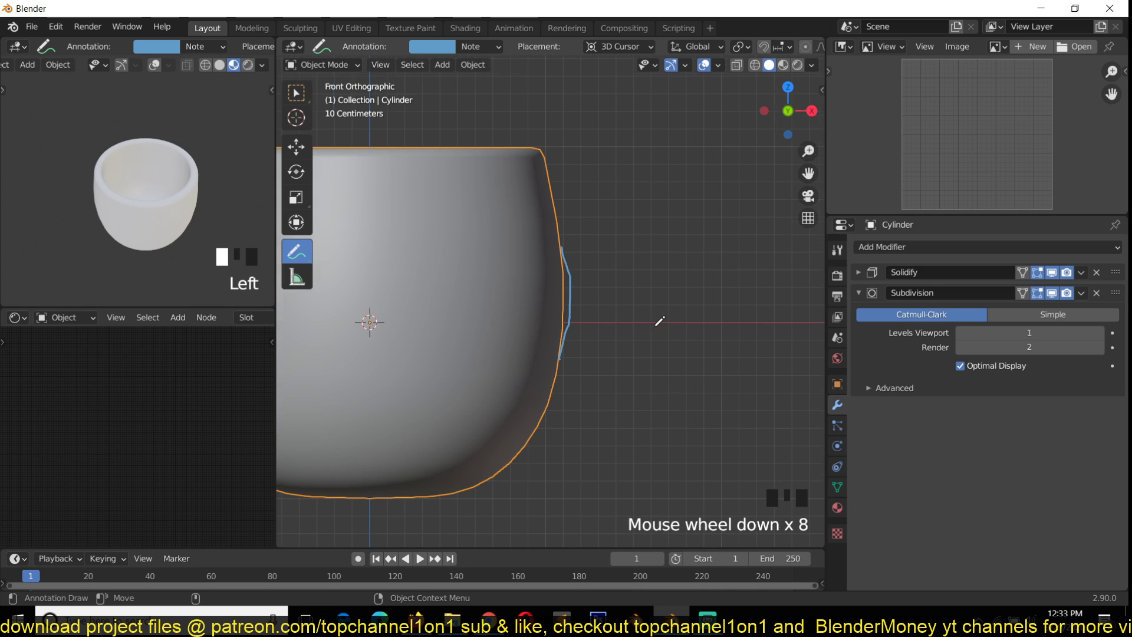
scroll(666, 300, "up", 2)
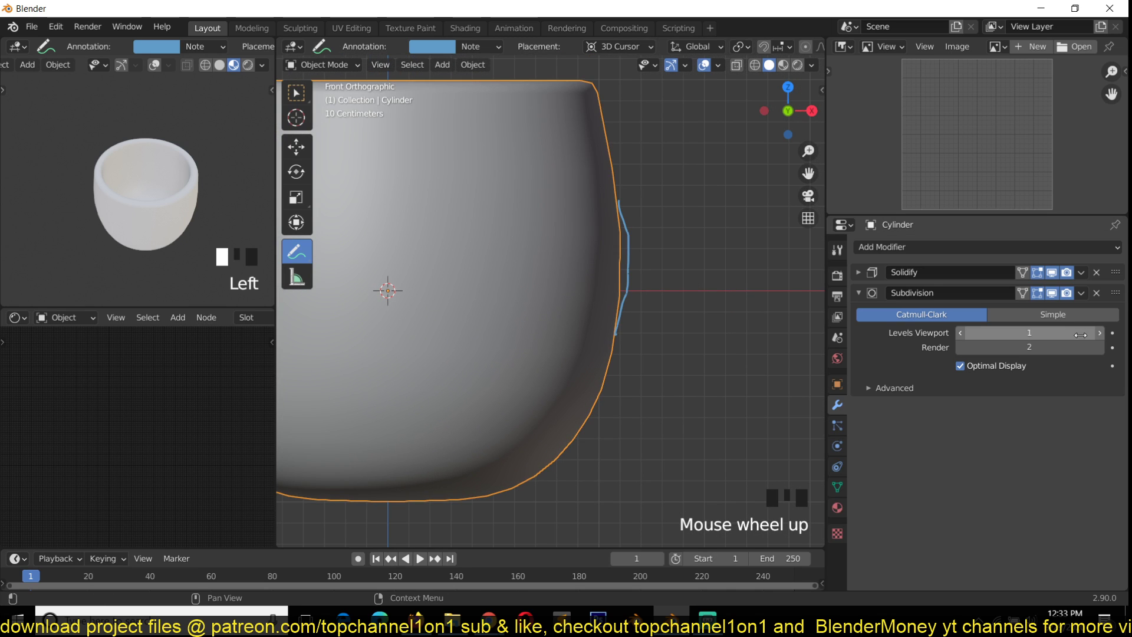
Raise the Subdivision modifier's viewport level to 2 to smooth the cup's outline.
left_click(1100, 333)
scroll(596, 248, "up", 2)
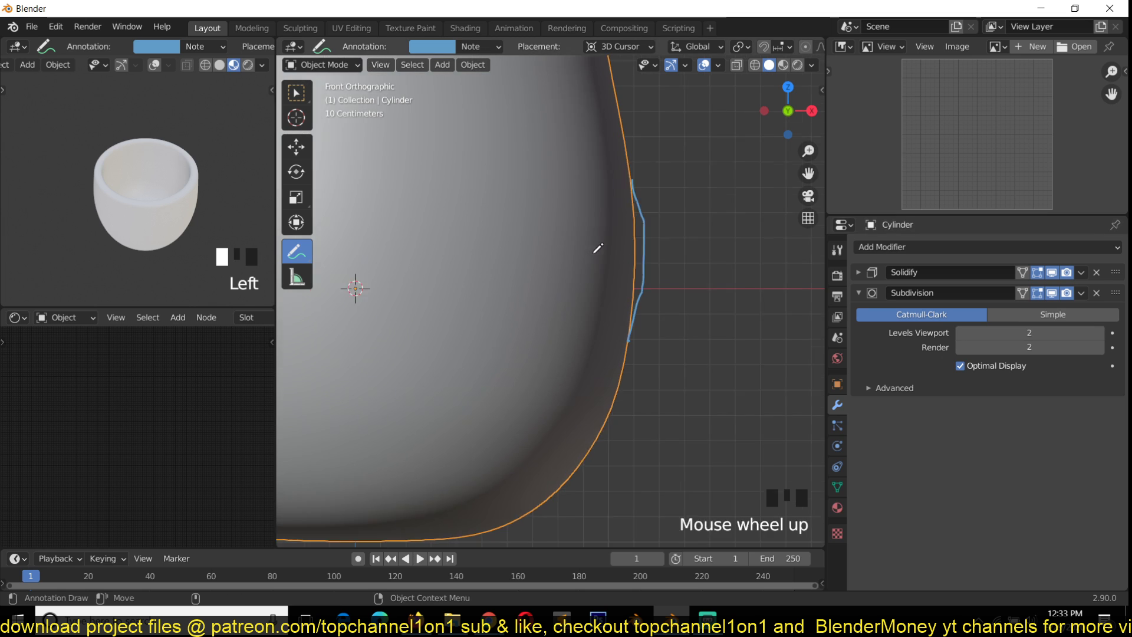
left_click(1100, 333)
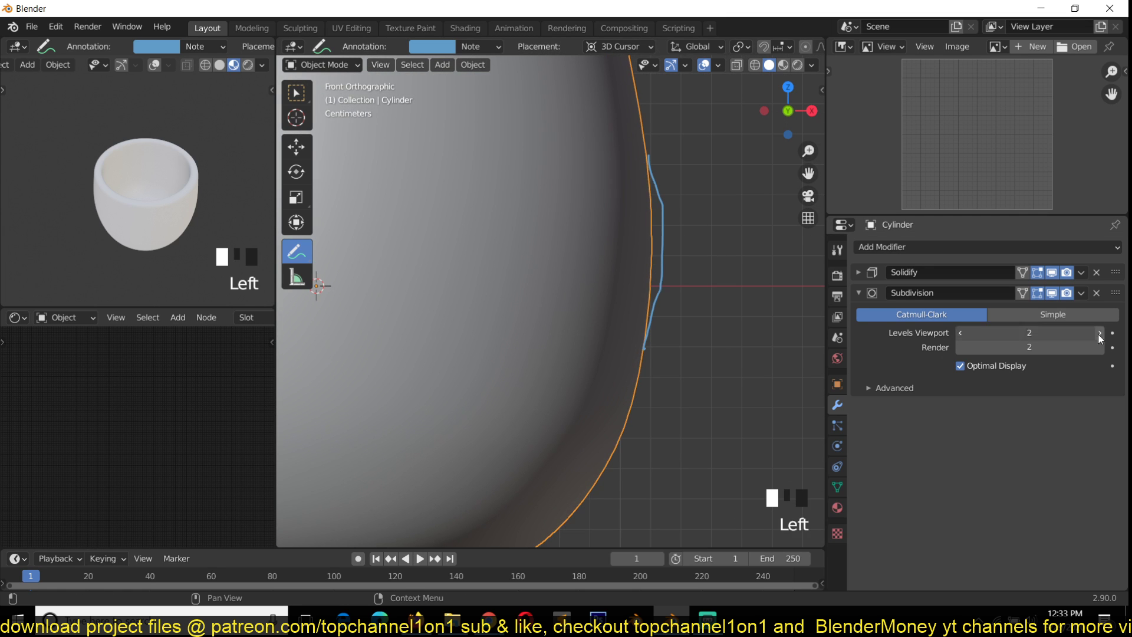
Draw a freehand annotation curve beside the cup's right-hand outline, erase all annotation strokes there, and activate the Move tool.
scroll(653, 158, "down", 5)
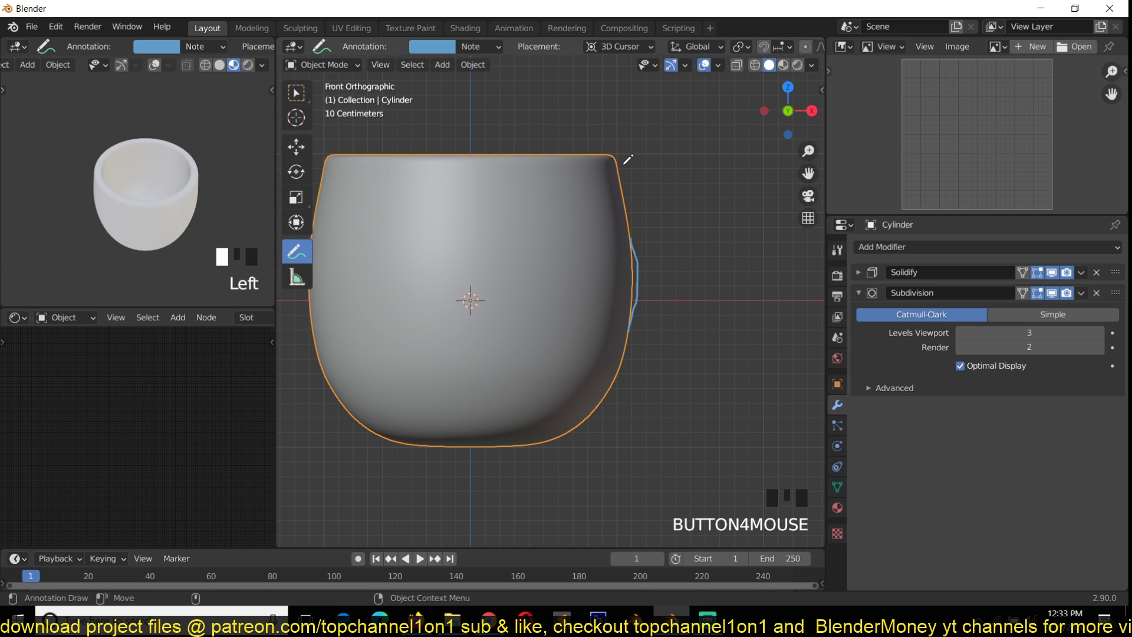
mouse_move(638, 198)
left_mouse_down()
mouse_move(646, 309)
mouse_move(619, 386)
left_mouse_up()
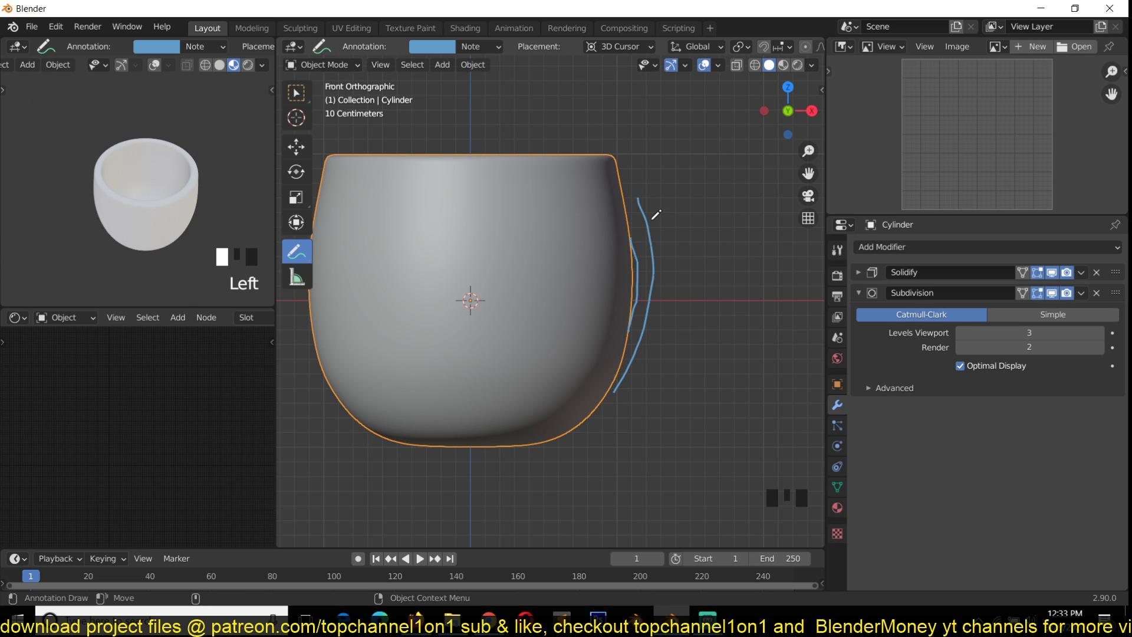
mouse_move(648, 203)
left_mouse_down("ctrl")
mouse_move(627, 302)
mouse_move(657, 260)
mouse_move(615, 386)
left_mouse_up("ctrl")
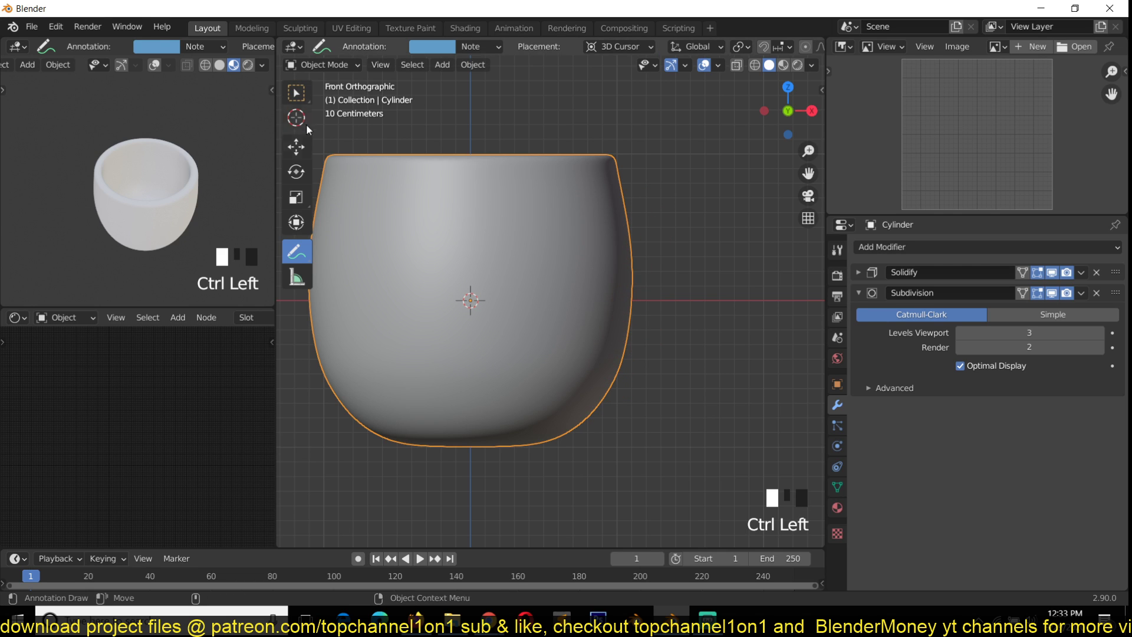
left_click(296, 146)
In the right orthographic view, draw a freehand annotation of a rounded mug handle against the cup's right-hand wall.
scroll(535, 190, "up", 2)
middle_click_drag(535, 190, 624, 214)
scroll(624, 210, "down", 2)
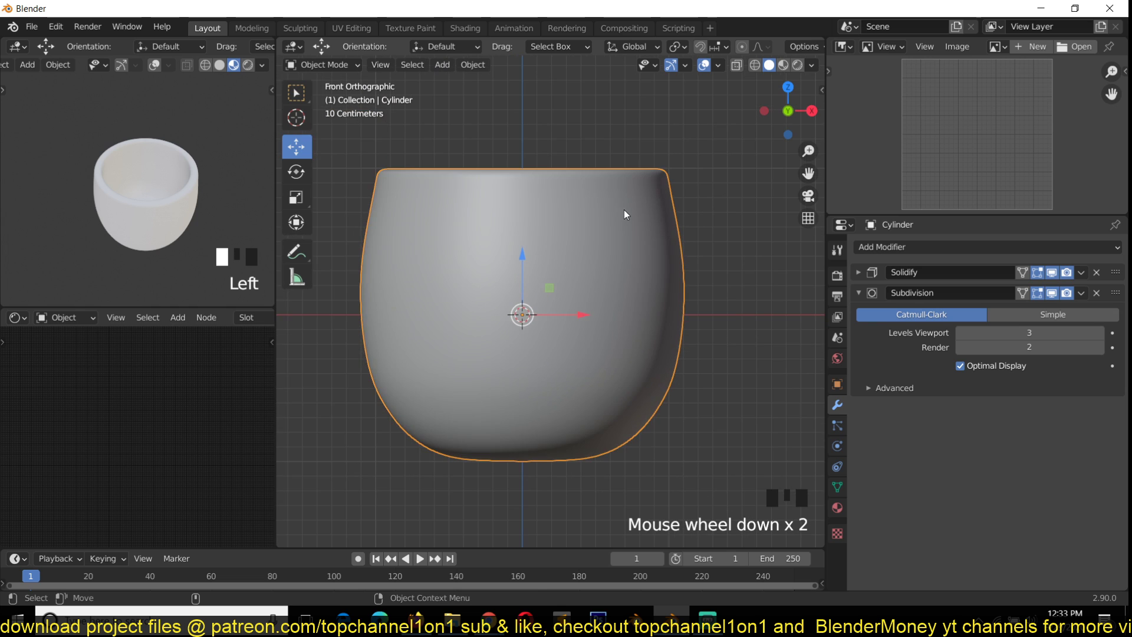
scroll(605, 203, "down", 2)
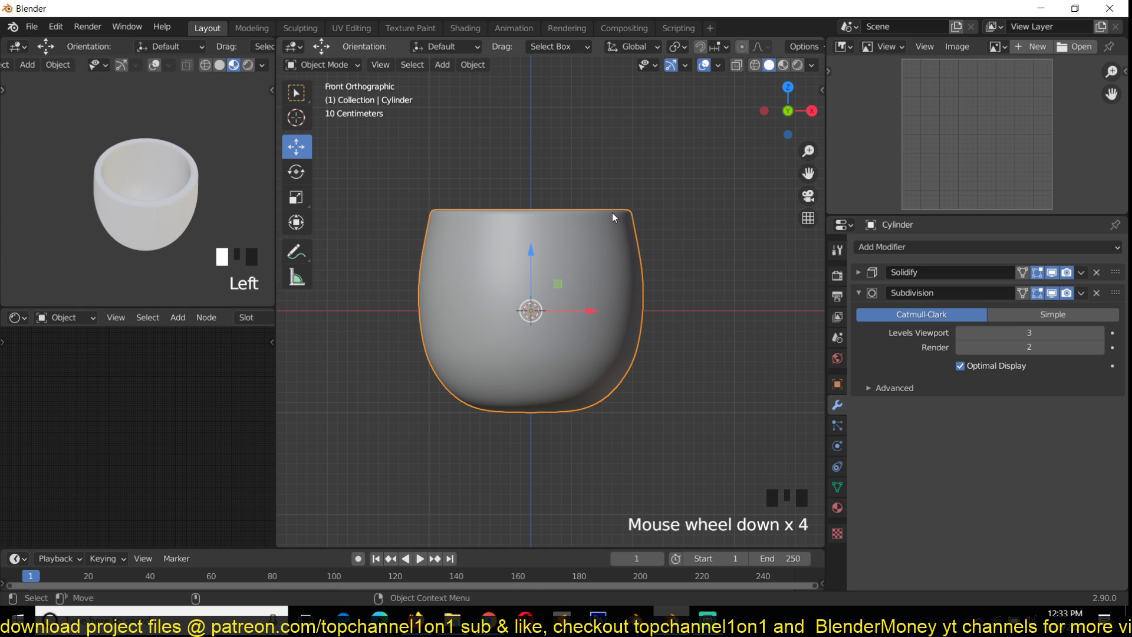
key("KP_3")
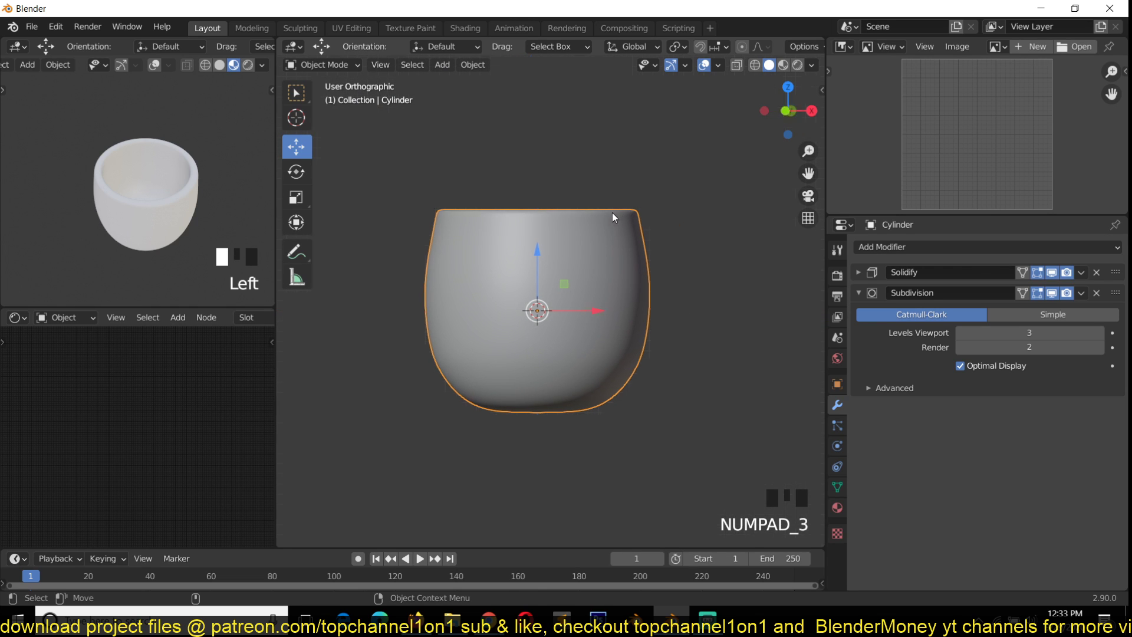
key("KP_1")
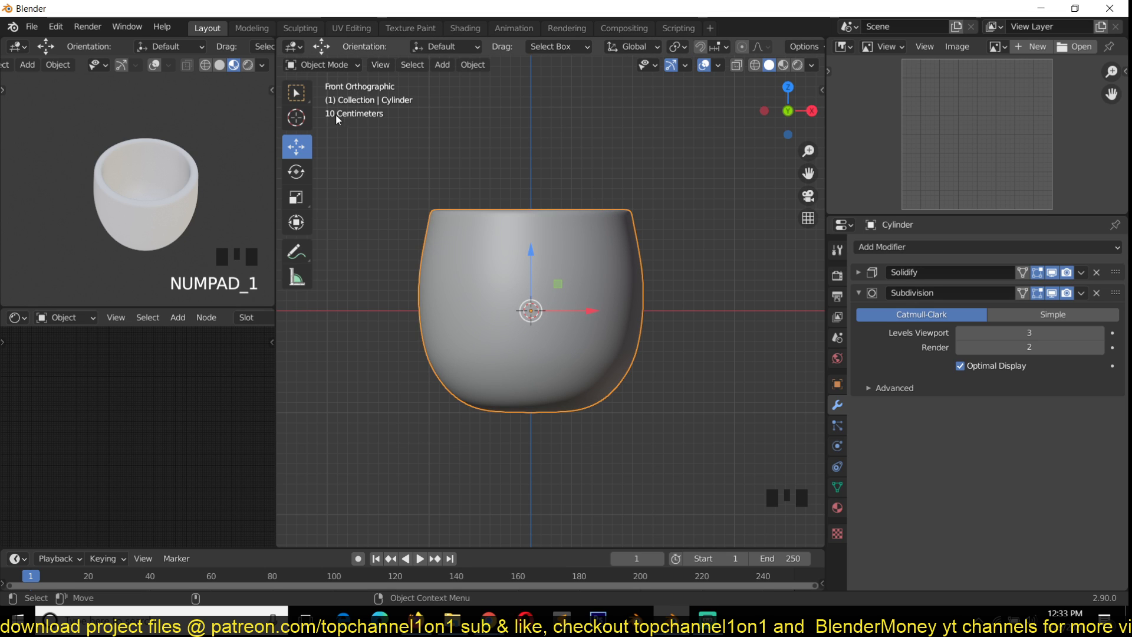
key("KP_3")
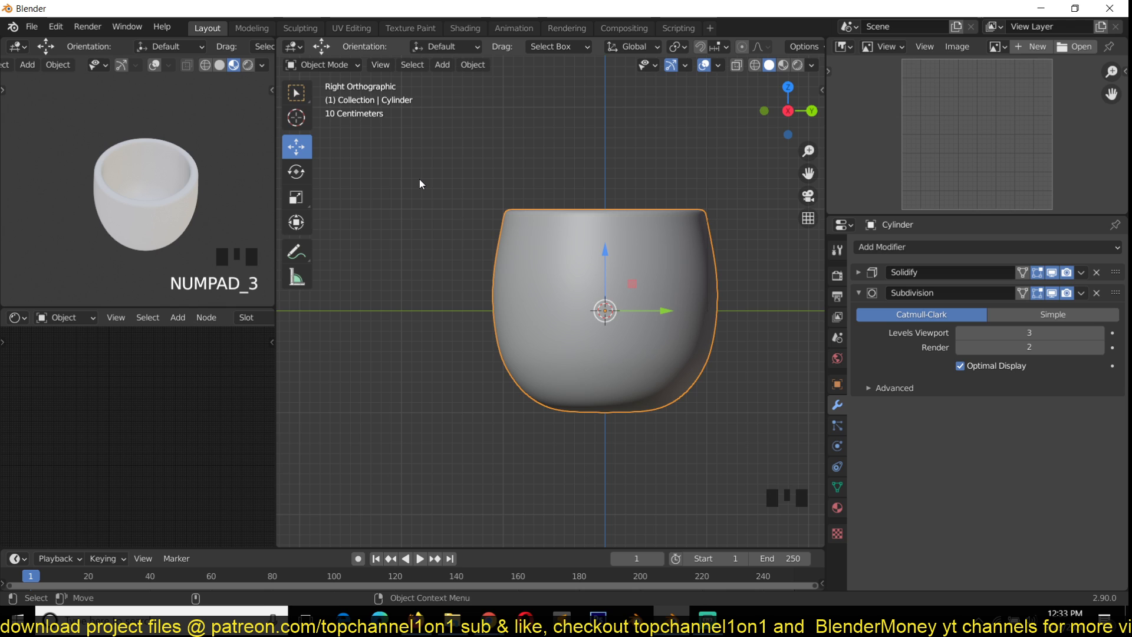
middle_click_drag(419, 178, 284, 194, "shift")
left_click(296, 252)
left_click(297, 252)
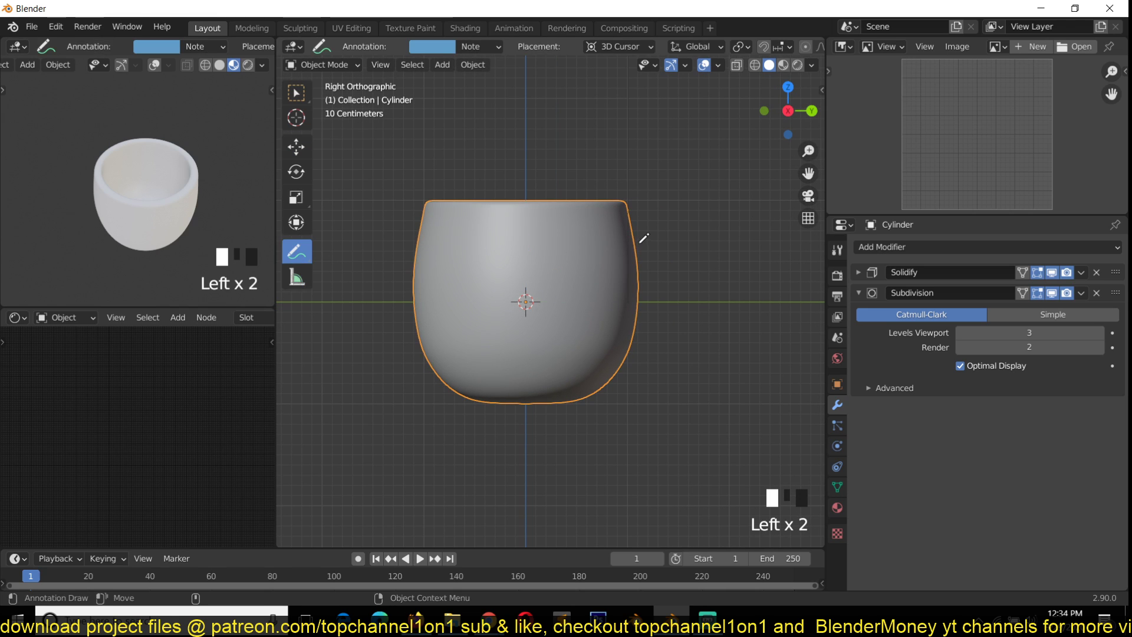
mouse_move(634, 235)
left_mouse_down()
mouse_move(711, 215)
mouse_move(728, 285)
mouse_move(702, 347)
mouse_move(650, 353)
mouse_move(640, 320)
left_mouse_up()
scroll(643, 319, "up", 3)
middle_click_drag(652, 308, 513, 323, "shift")
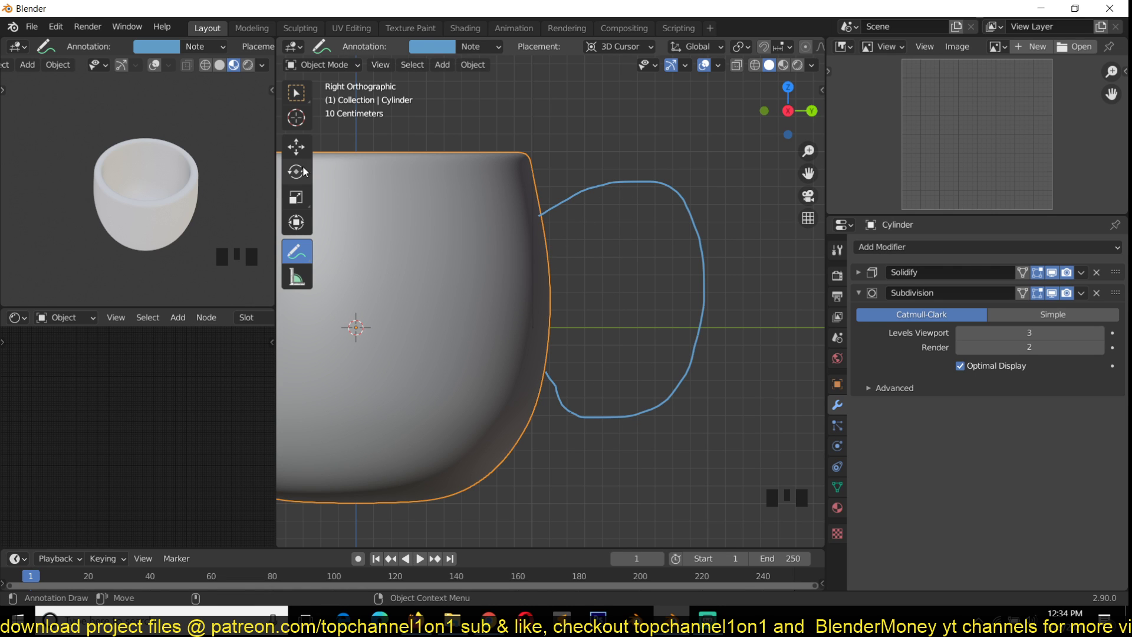
Place the 3D cursor in the middle of the annotated handle outline and add a plane there.
left_click(297, 146)
scroll(565, 245, "down", 2)
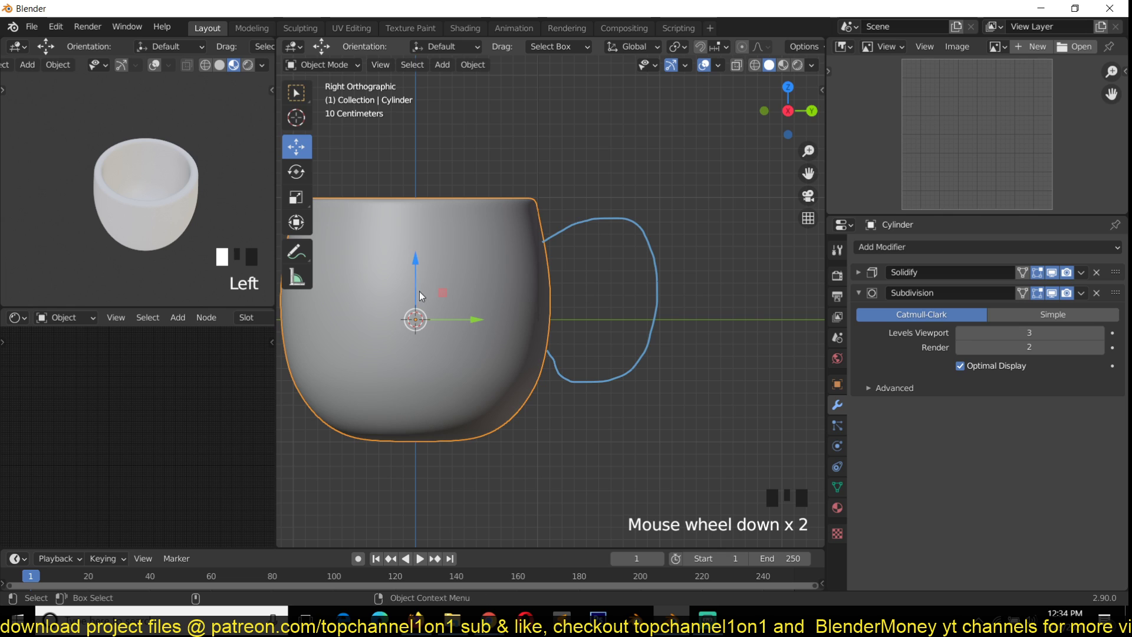
right_click(593, 297, "shift")
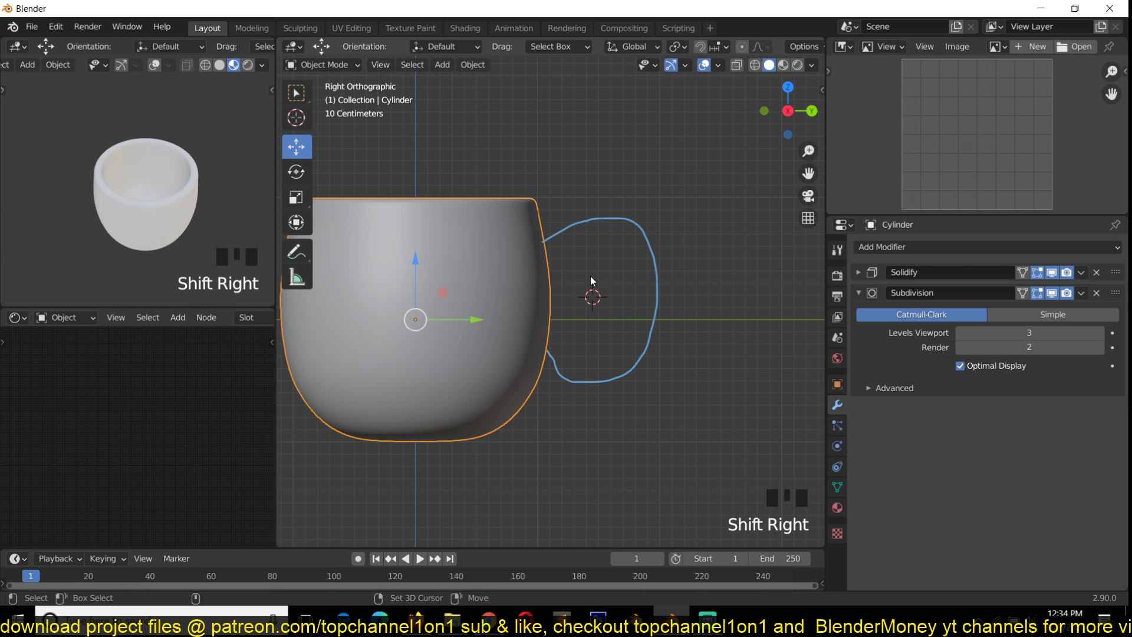
key("shift+a")
mouse_move(592, 281)
left_click(643, 276)
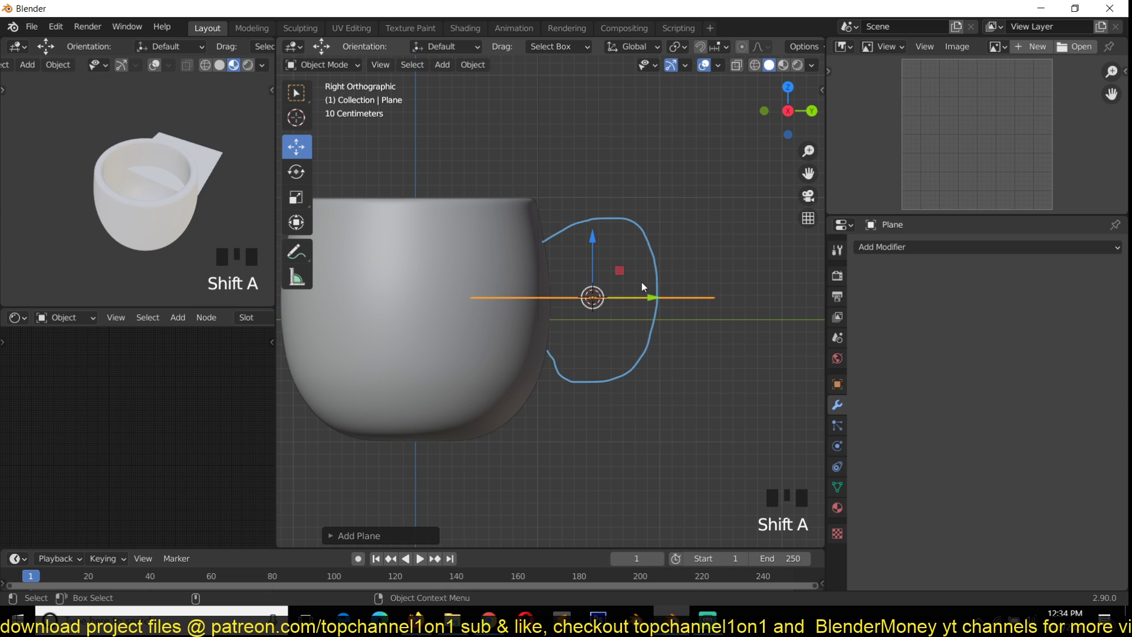
Rotate the new plane 90° about the Y axis.
key("r")
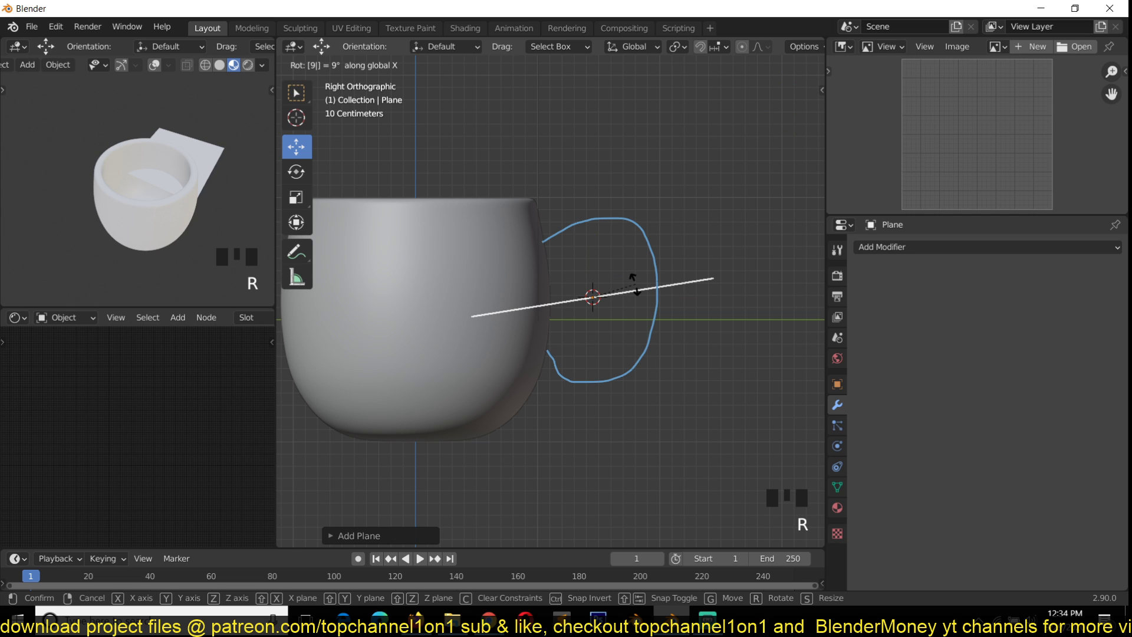
type("0")
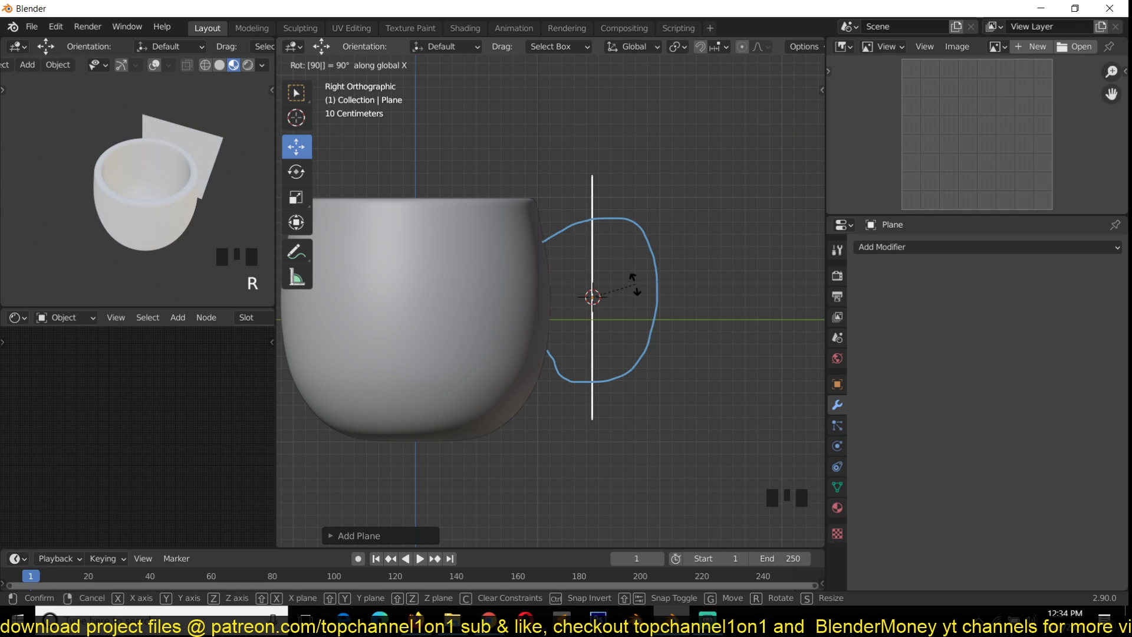
type("y")
key("Return")
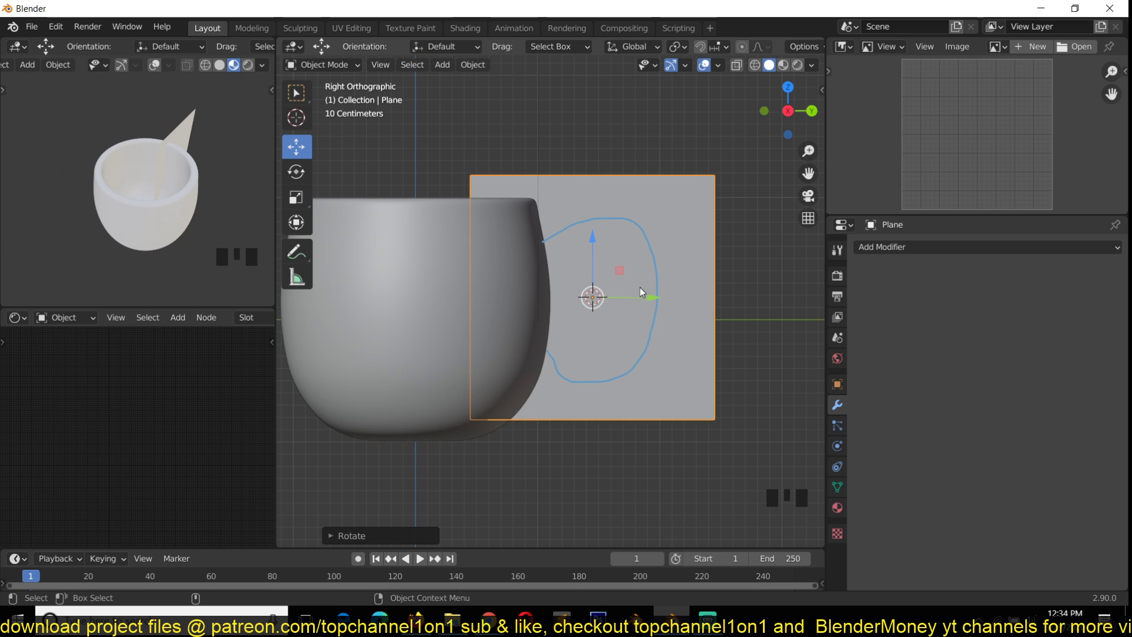
key("alt+a")
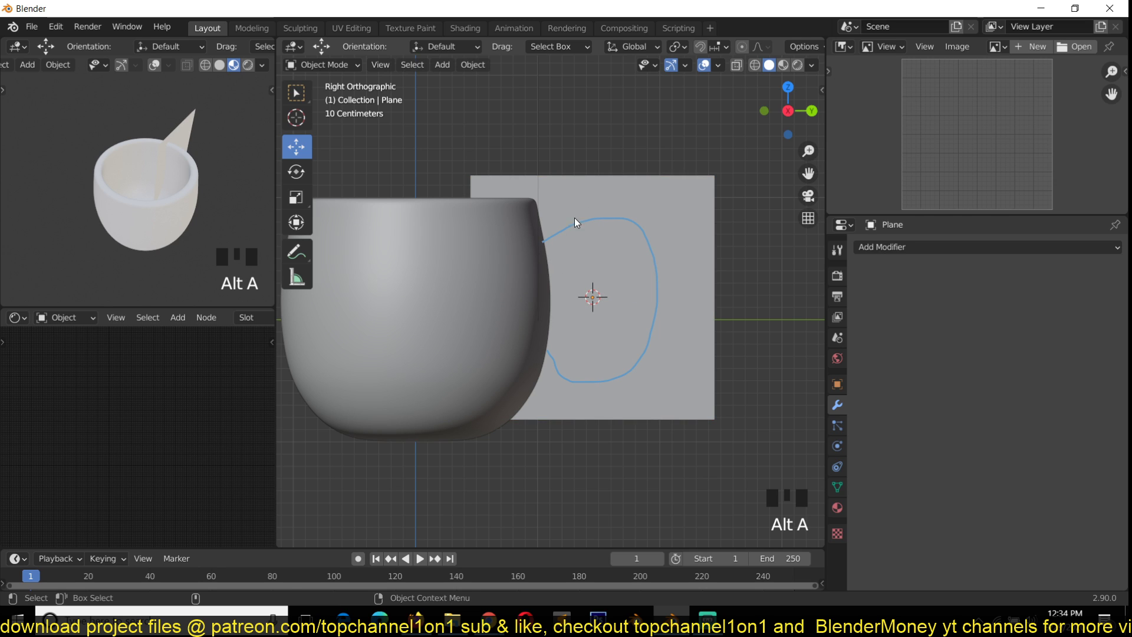
left_click(574, 218)
left_click(425, 271)
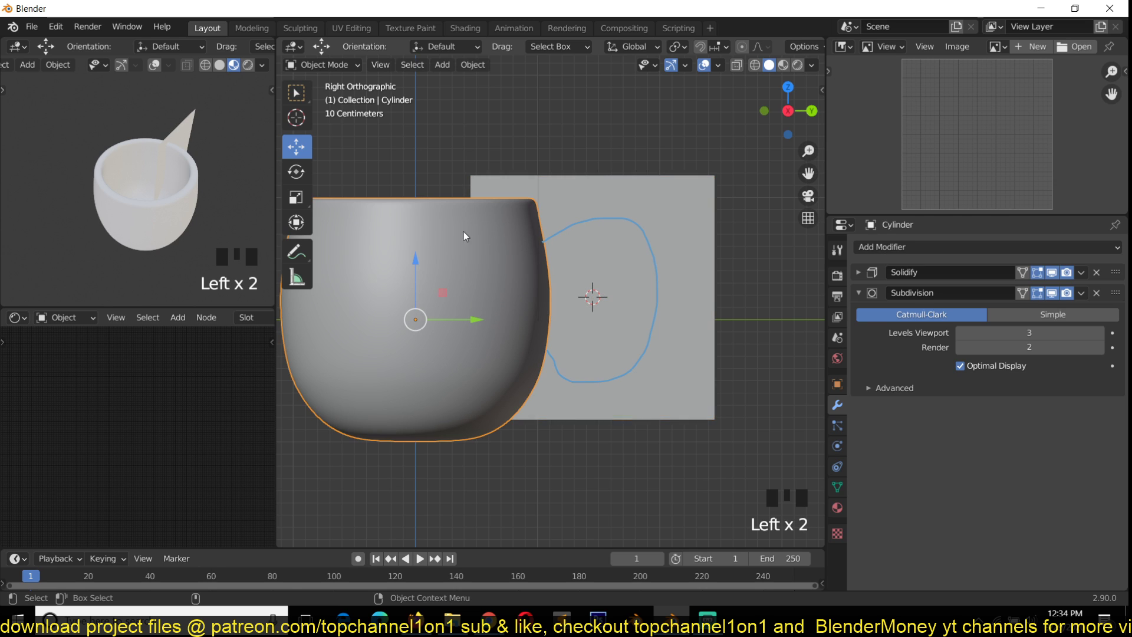
left_click(610, 177)
left_click(446, 261)
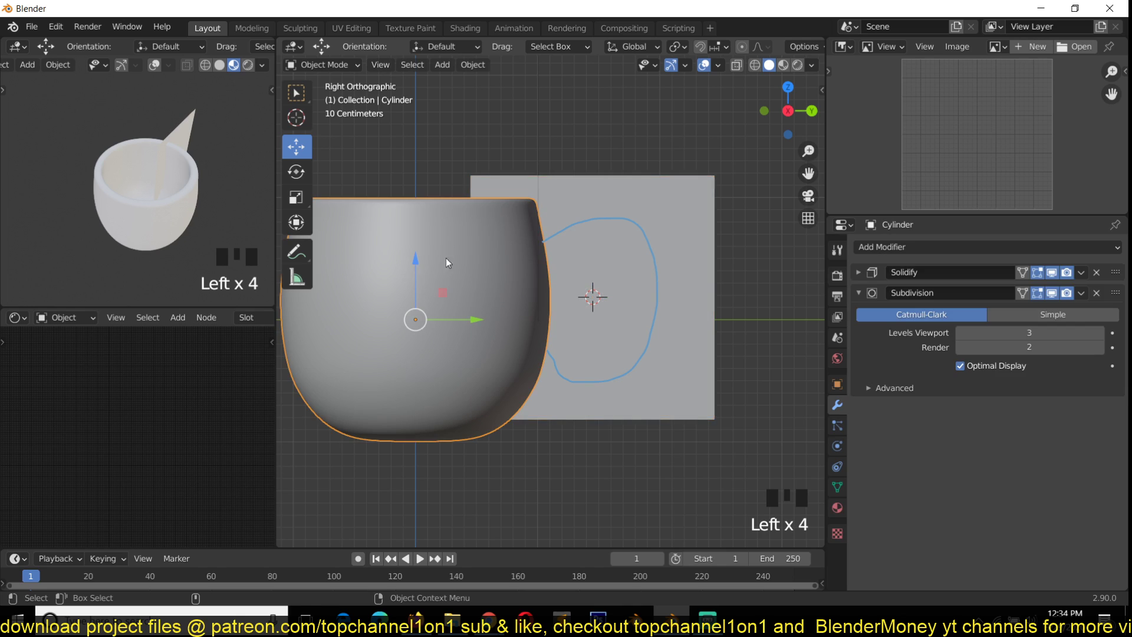
left_click(628, 192)
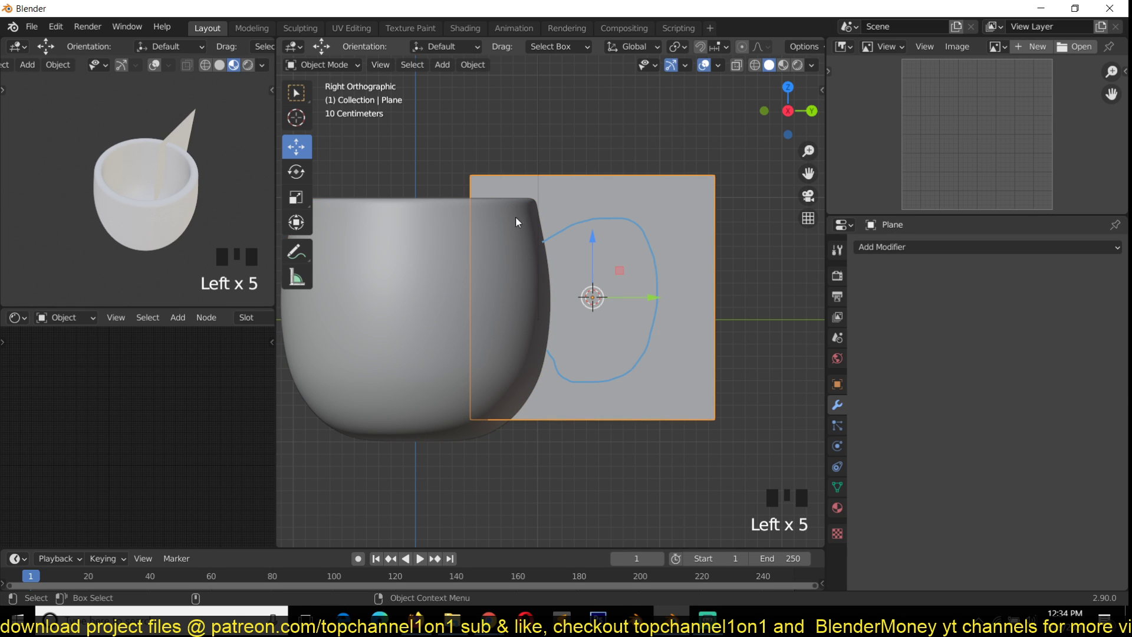
Set the viewport shading color to Random to tell the cup and plane apart, and keep the plane selected.
left_click(816, 67)
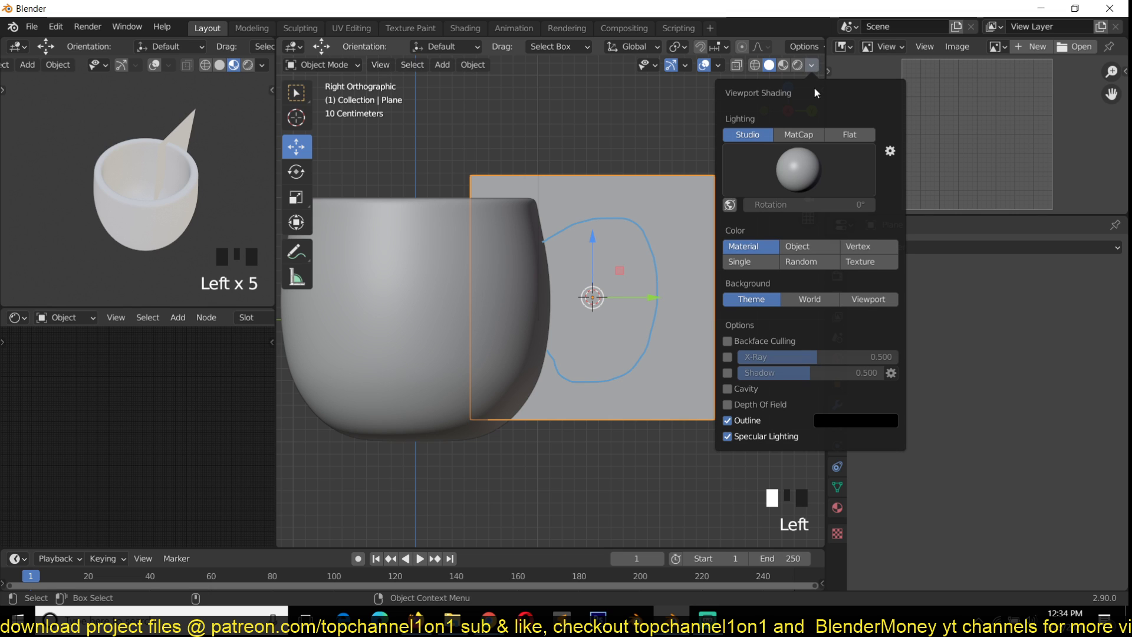
left_click(811, 265)
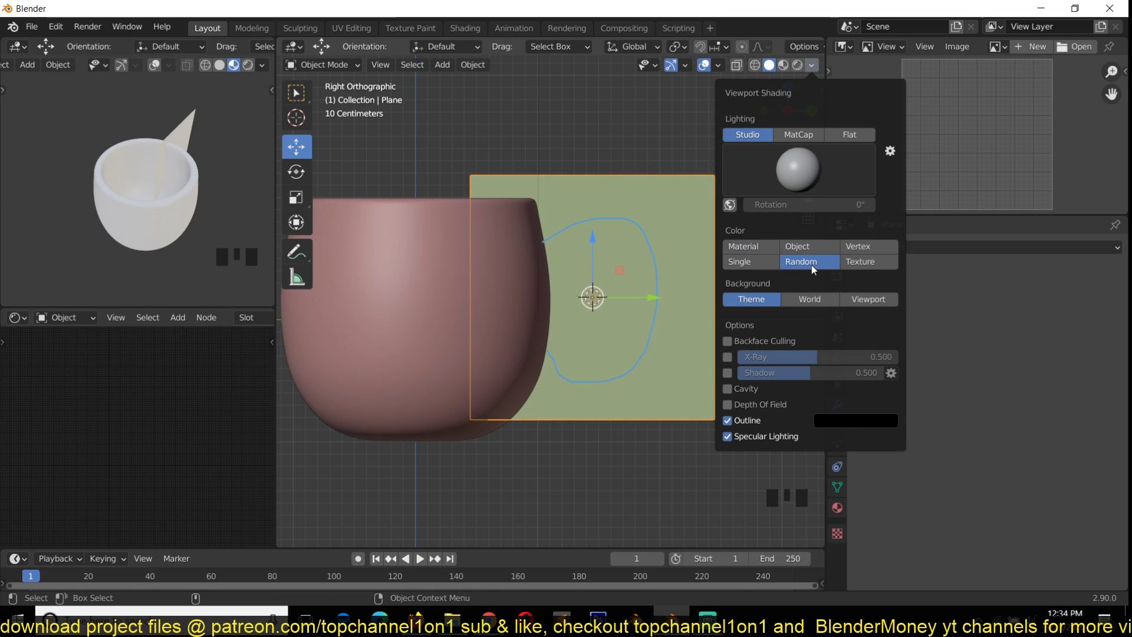
left_click(525, 264)
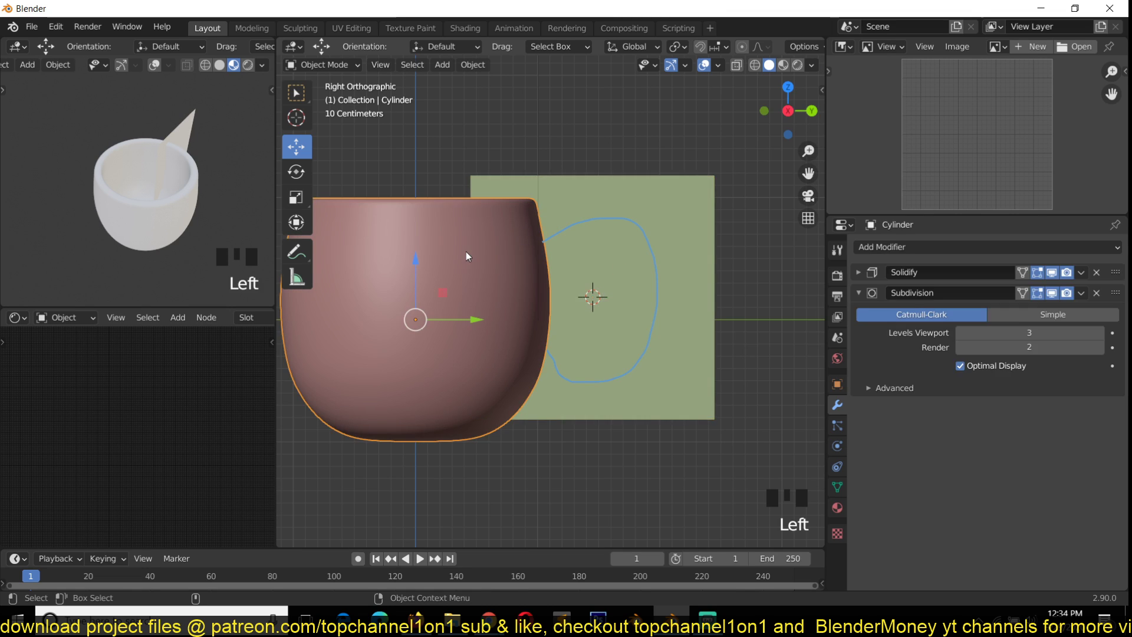
left_click(586, 196)
key("grave")
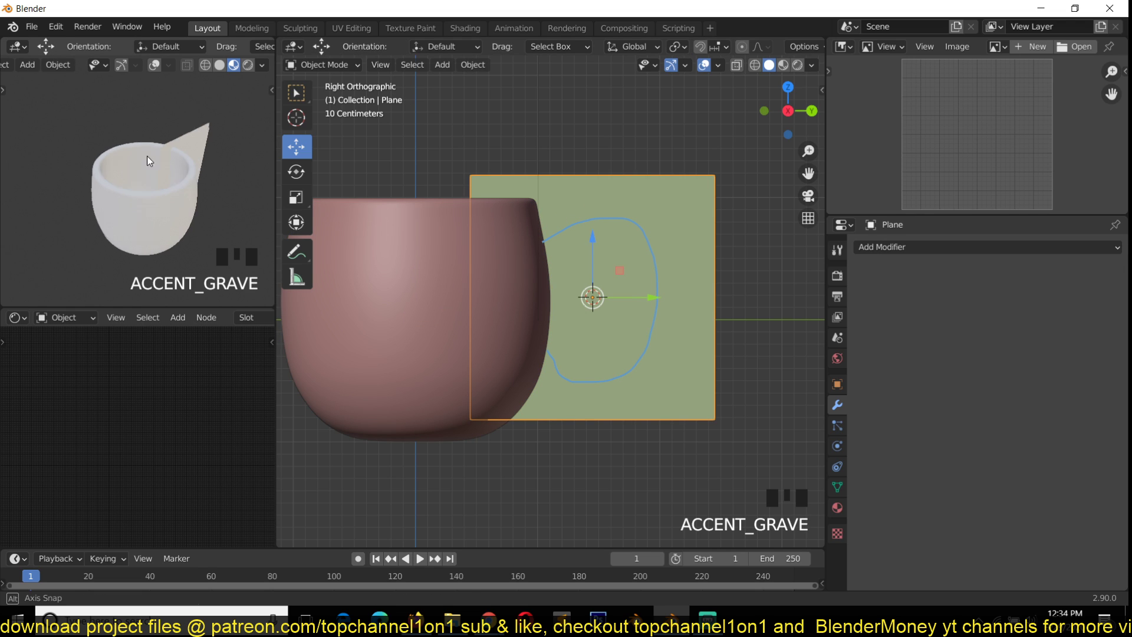
key("grave")
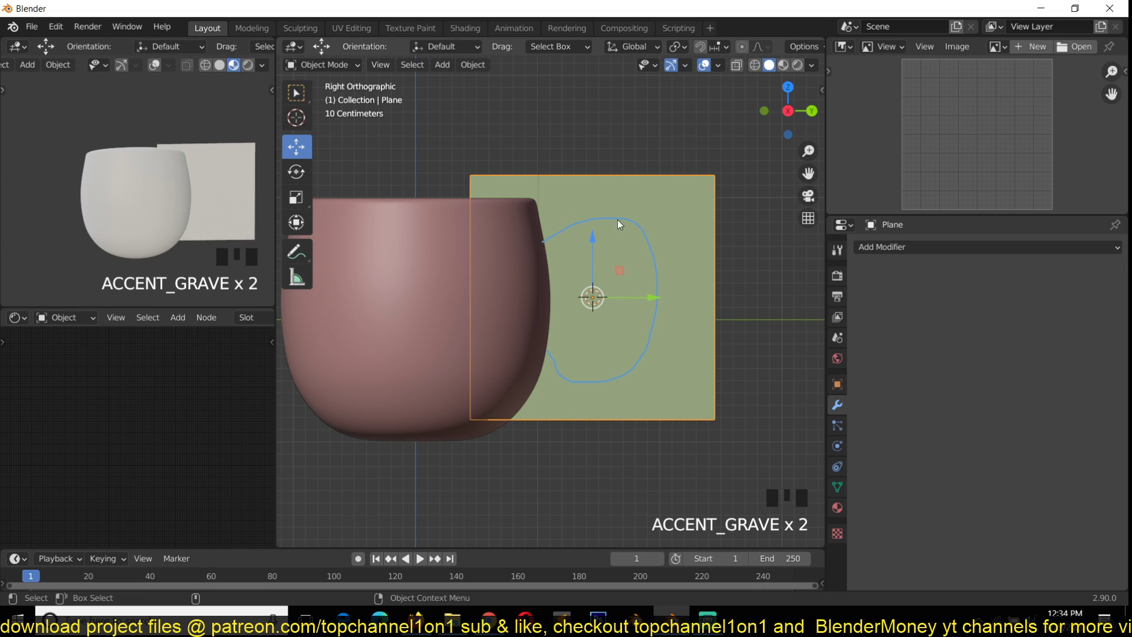
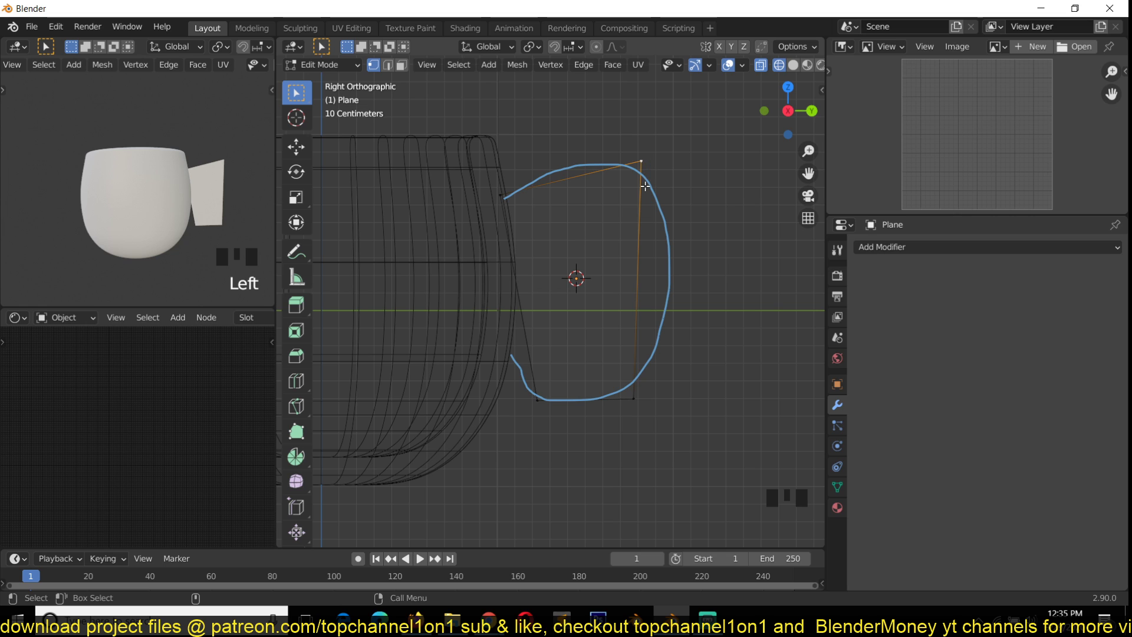
Move the handle plane's upper outer corner about 0.23 m outward and 0.27 m up, and try a four-segment vertex bevel on it.
key("shift+ctrl+b")
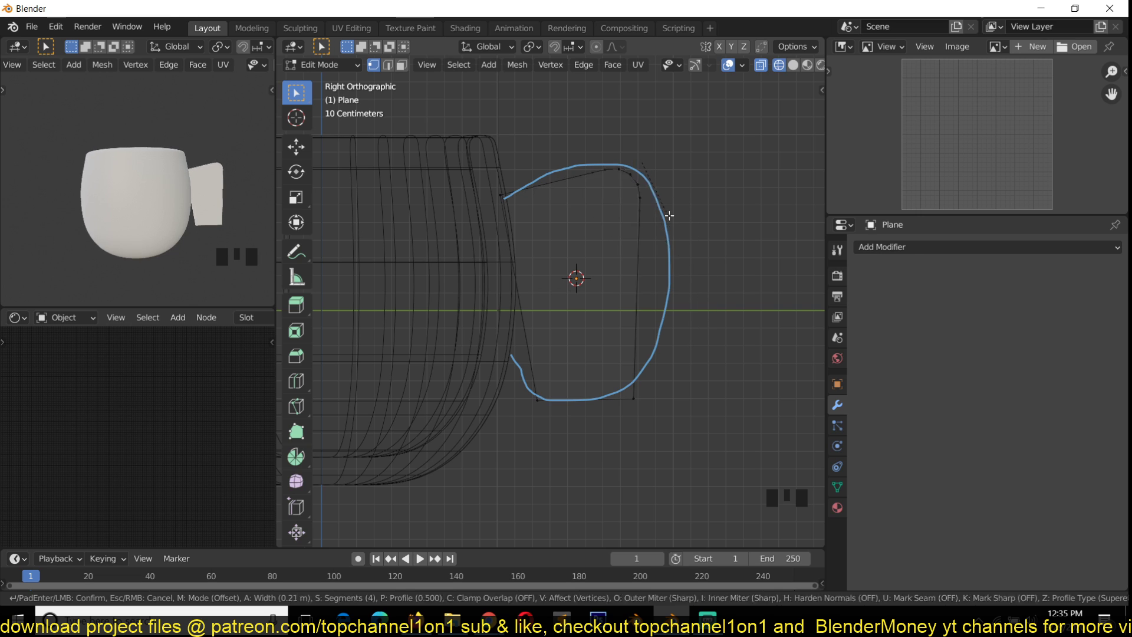
key("Escape")
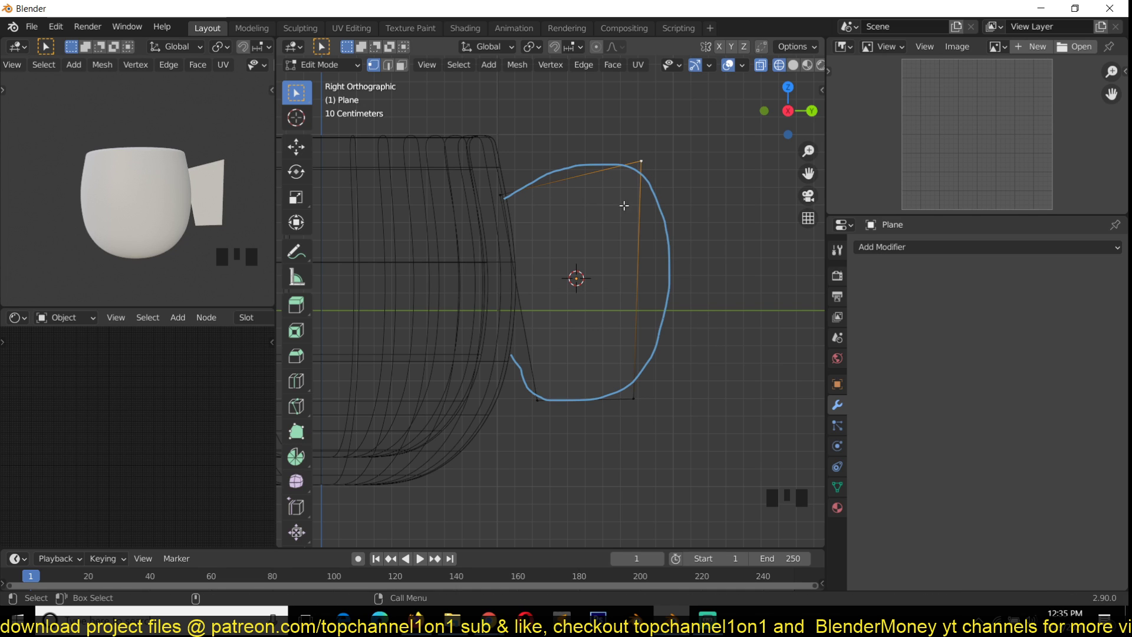
key("g")
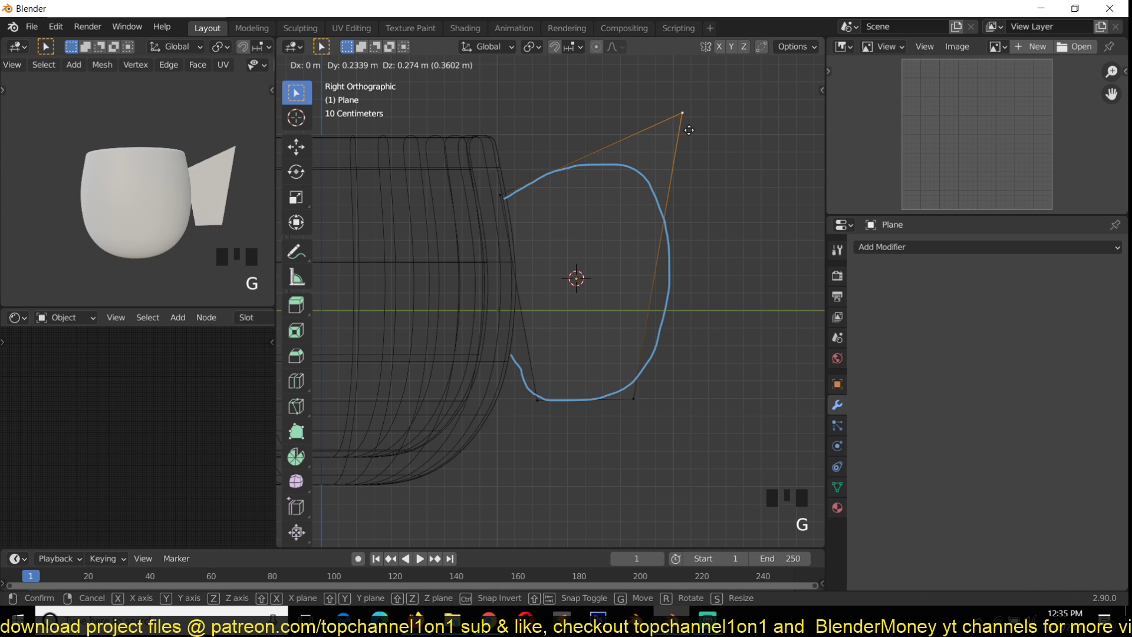
left_click(689, 129)
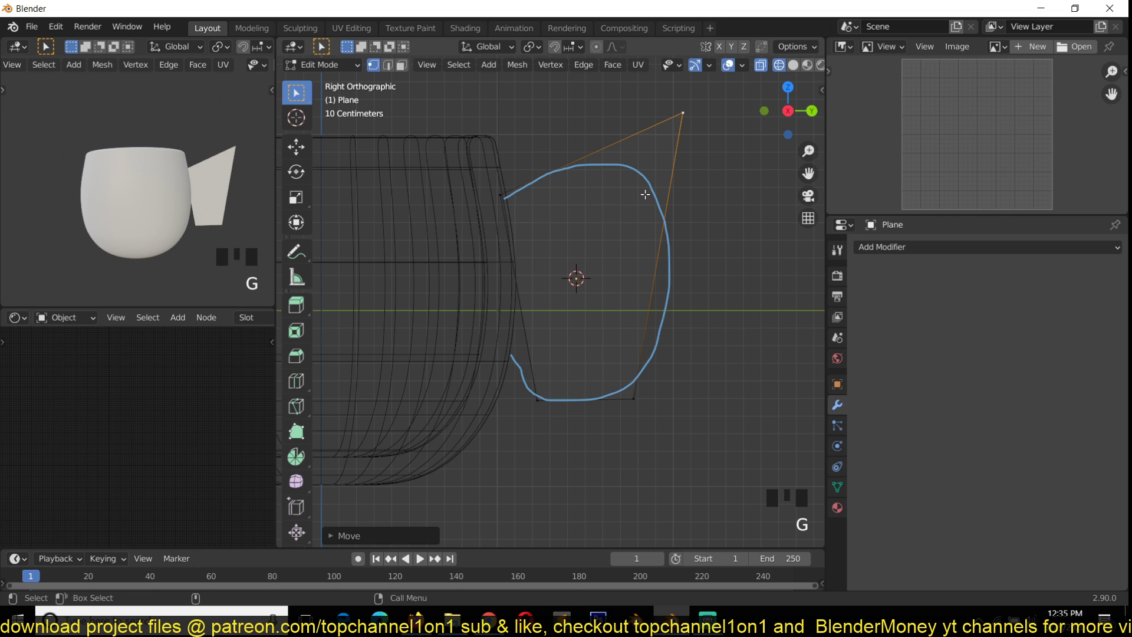
key("ctrl+shift+b")
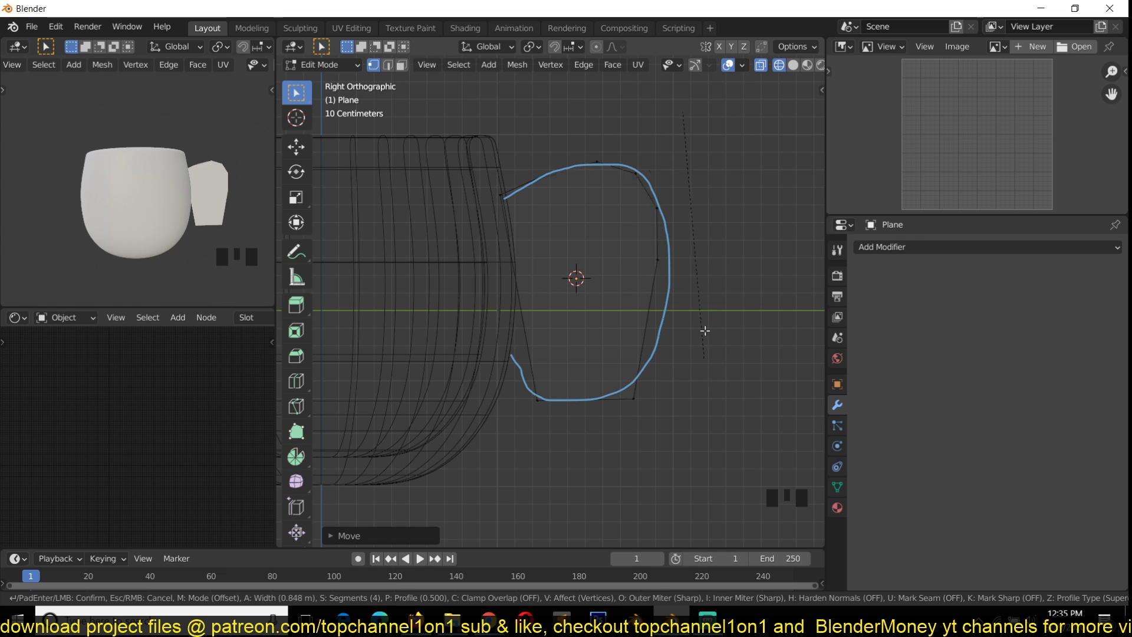
right_click(707, 262)
left_click(653, 365)
left_click(692, 134)
left_click(649, 412)
left_click(670, 113)
left_click(643, 398)
left_click(498, 206)
left_click(638, 126)
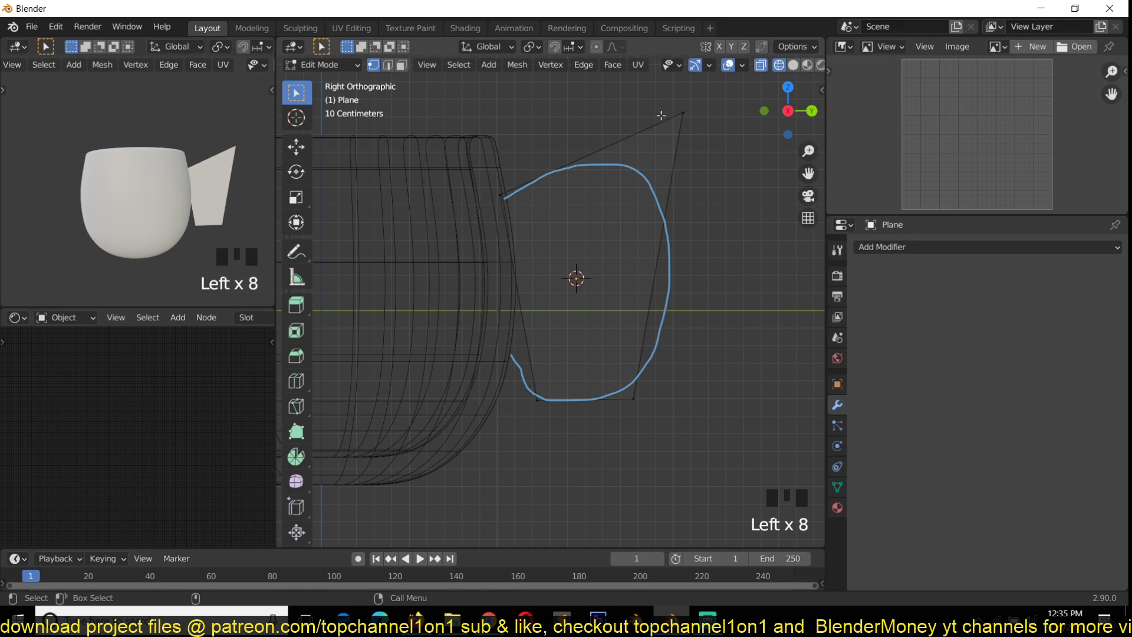
left_click(658, 116)
left_click(529, 217)
left_click(644, 126)
left_click(523, 182)
Try a four-segment vertex bevel on the handle plane's upper outer corner.
left_click(656, 116)
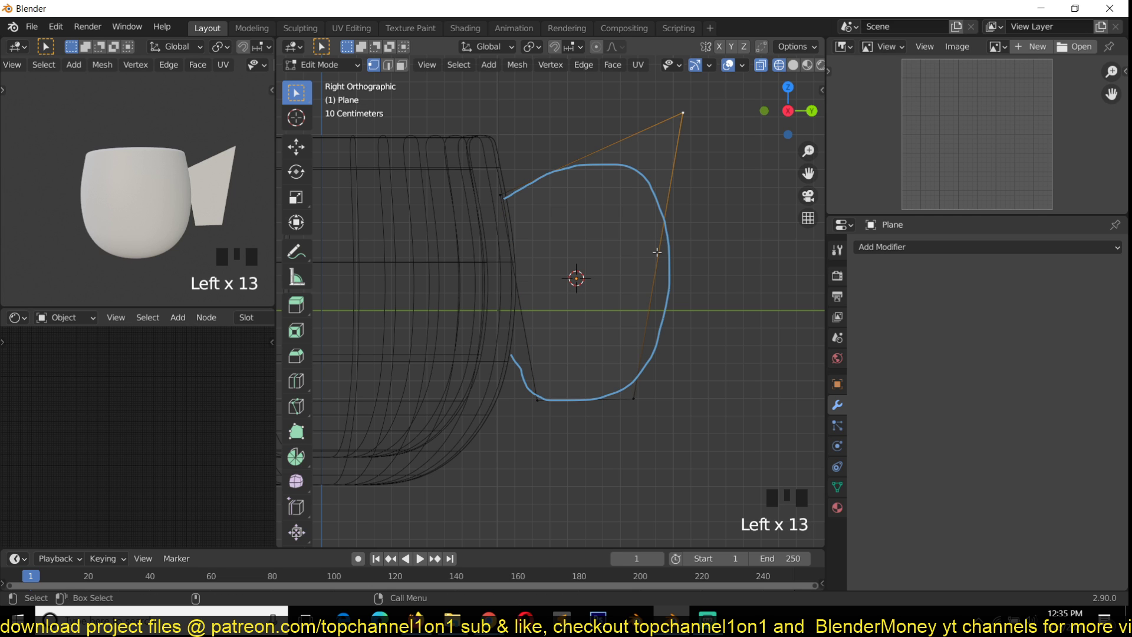
key("shift+ctrl+b")
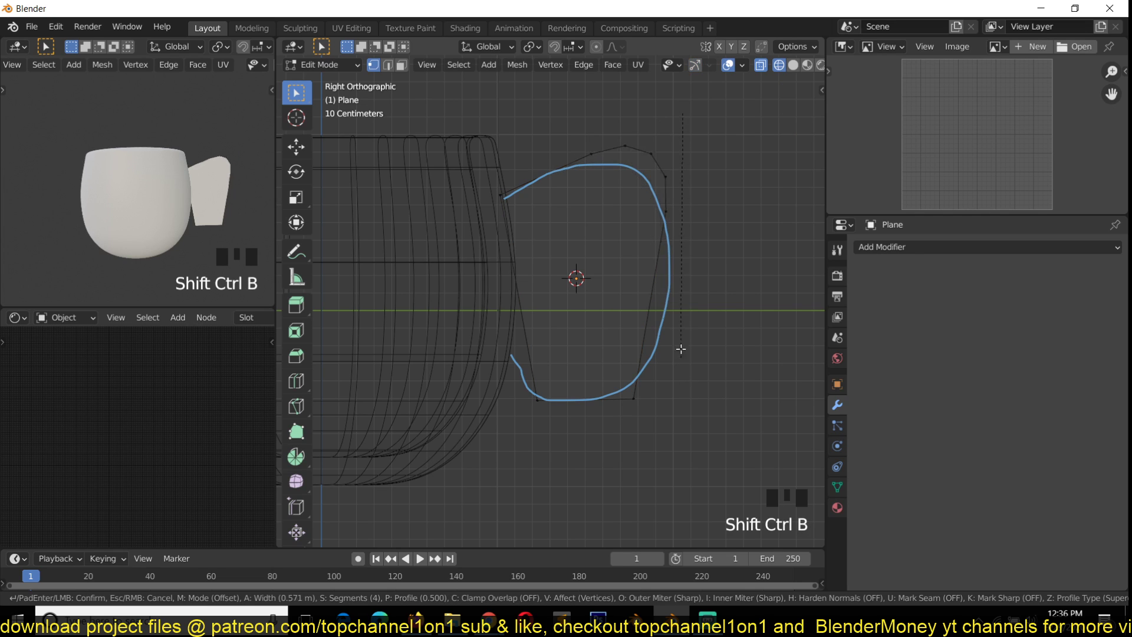
key("Escape")
Move the handle plane's lower outer corner up and outward onto the outline, and bevel its upper outer corner vertex with four segments.
left_click(634, 406)
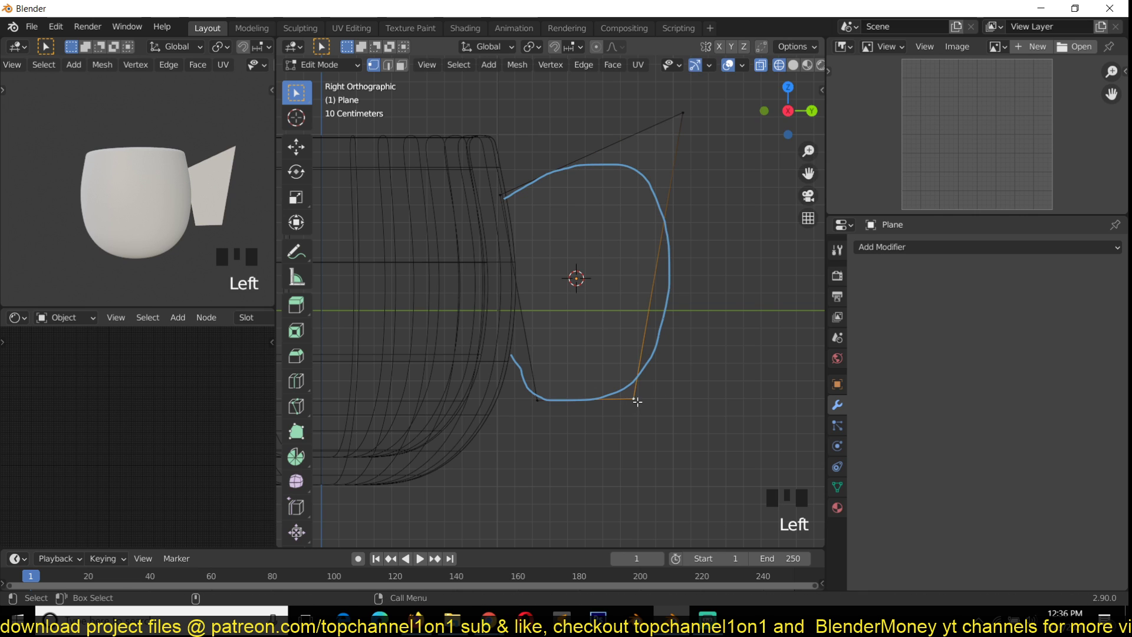
key("g")
left_click(670, 318)
left_click(678, 160)
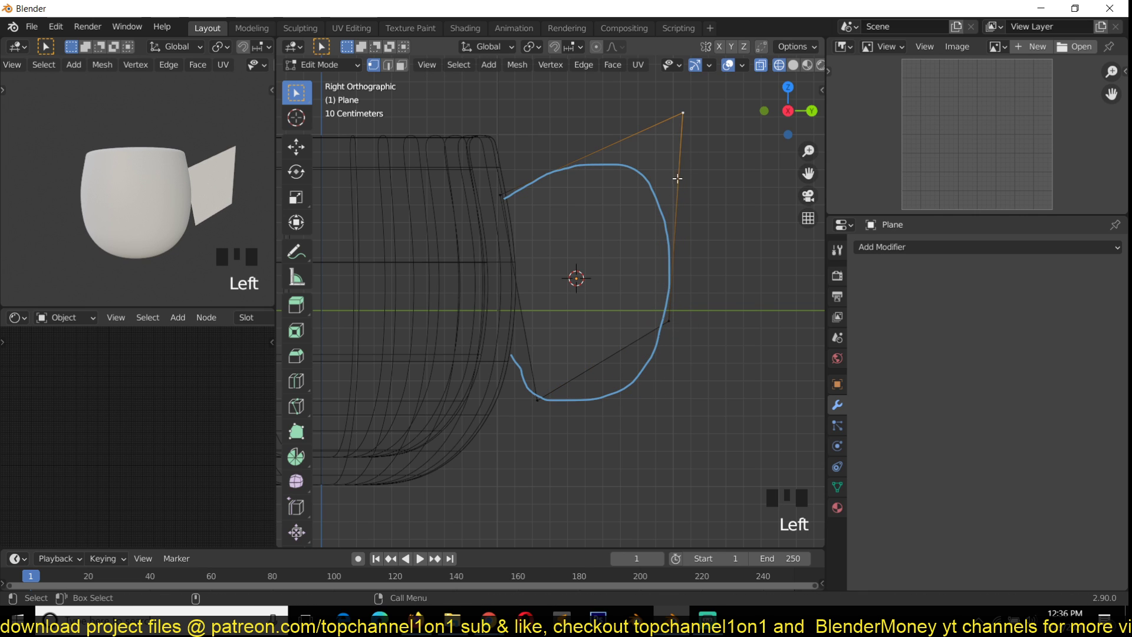
key("shift+ctrl+b")
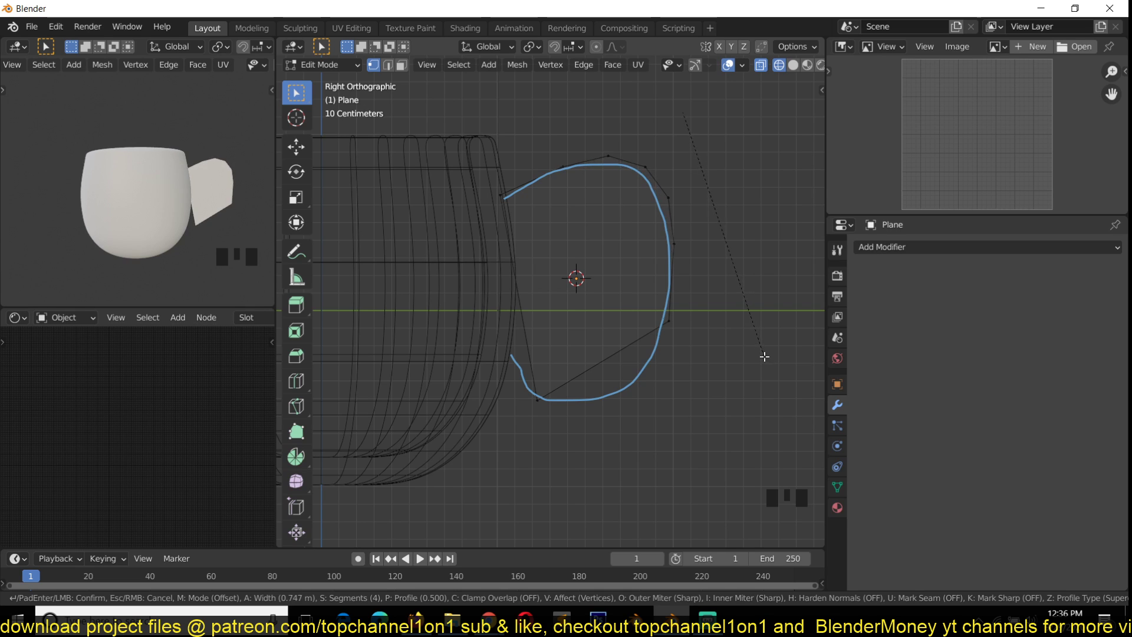
left_click(761, 368)
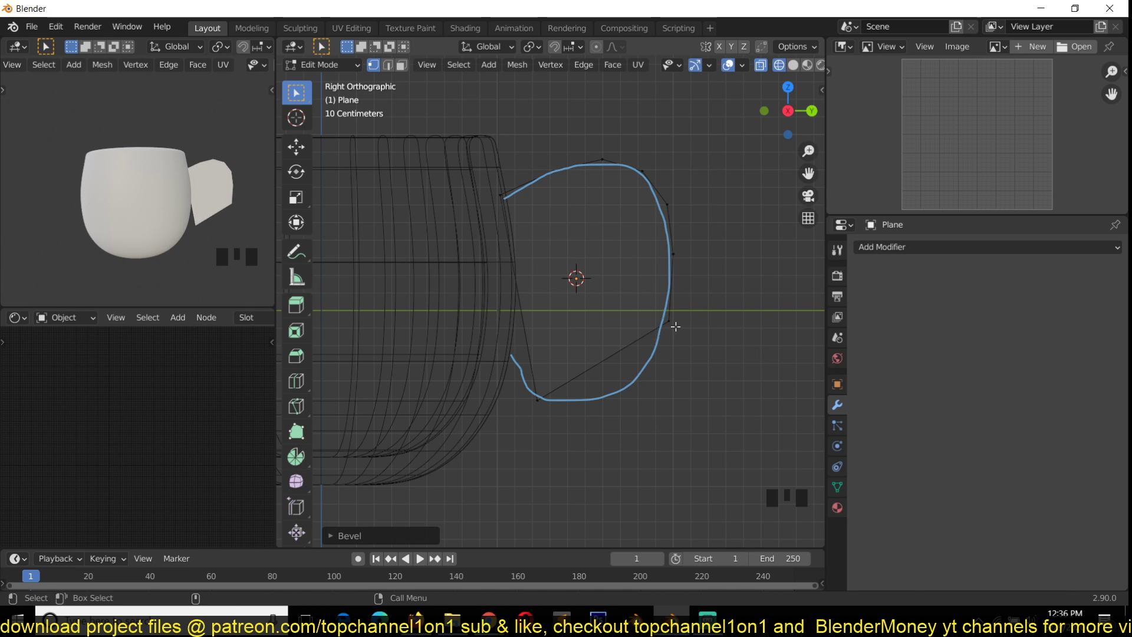
Nudge the handle plane's lower outer corner onto the outline and subdivide the plane's lower edge once.
left_click(636, 356)
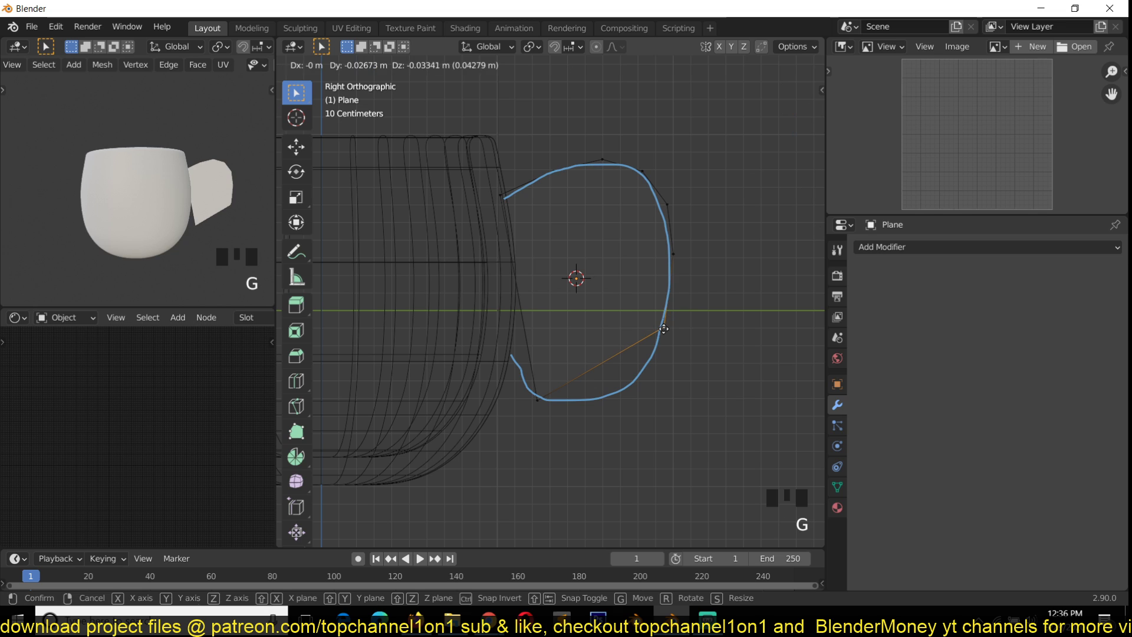
left_click(533, 394, "shift")
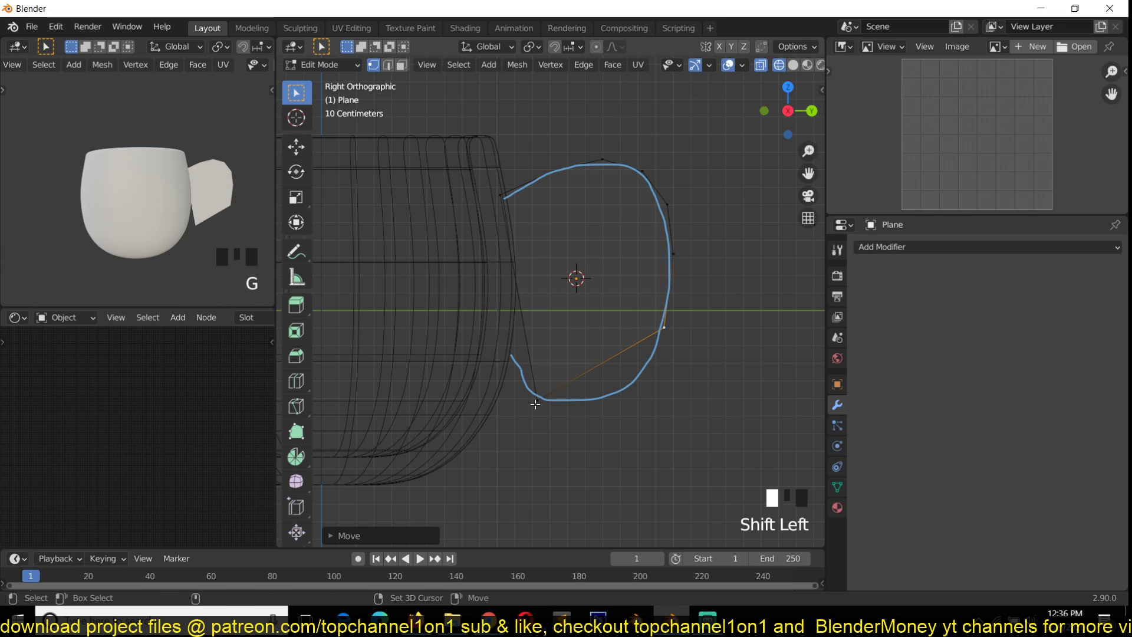
left_click(666, 332)
left_click(537, 399, "shift")
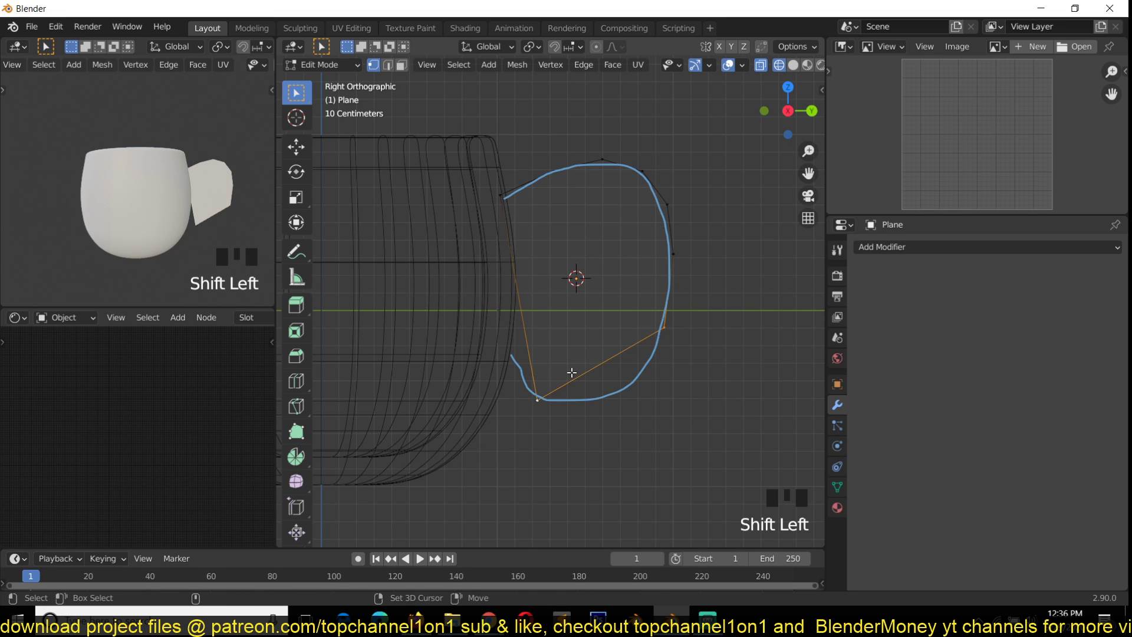
right_click(607, 283)
left_click(602, 247)
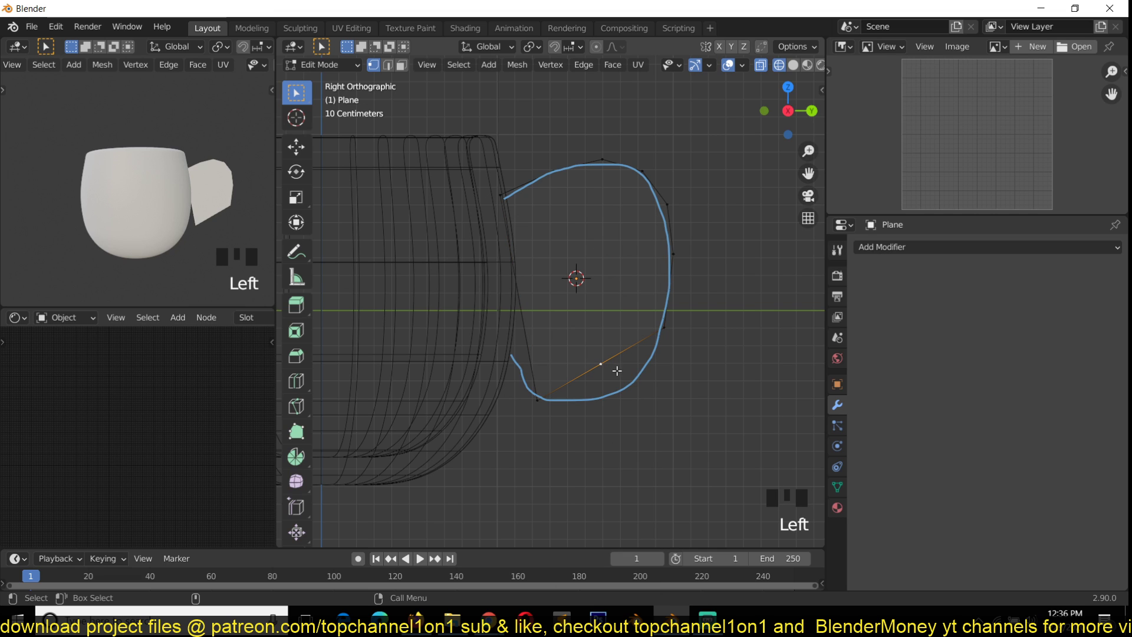
Pull the lower edge's midpoint outward below the outline and bevel that vertex with three segments to follow the lower curve.
key("g")
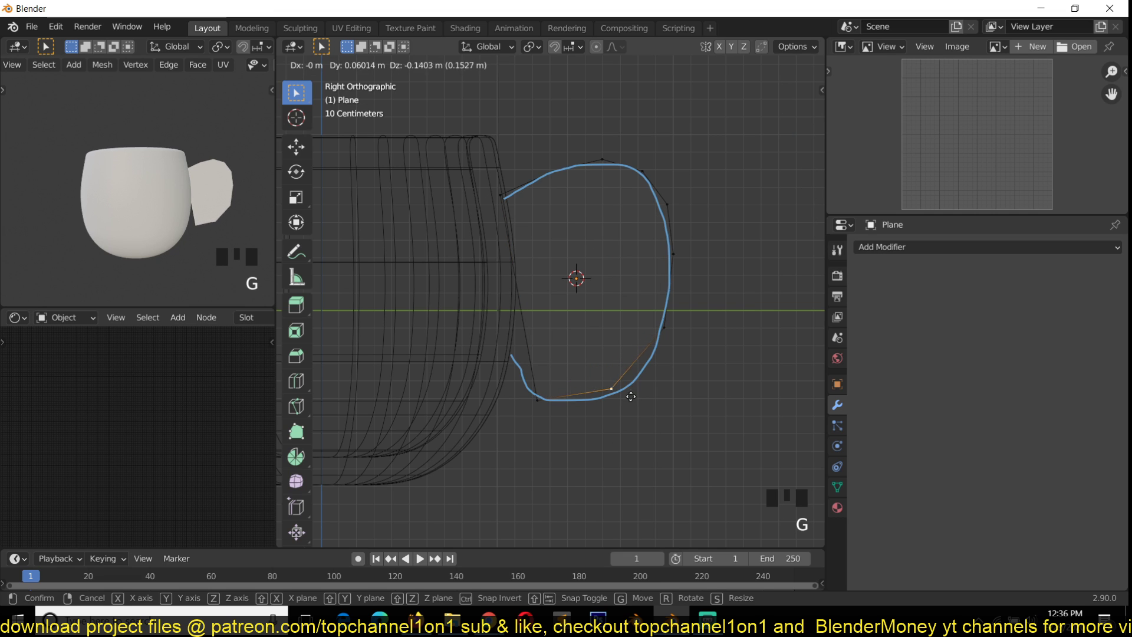
left_click(634, 403)
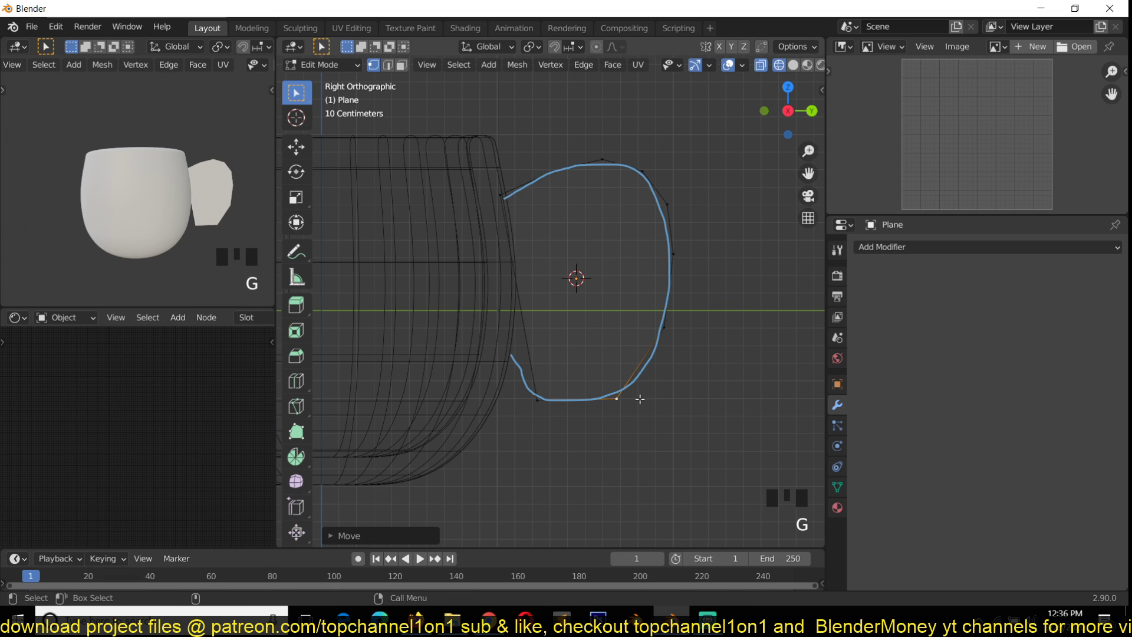
key("g")
left_click(655, 433)
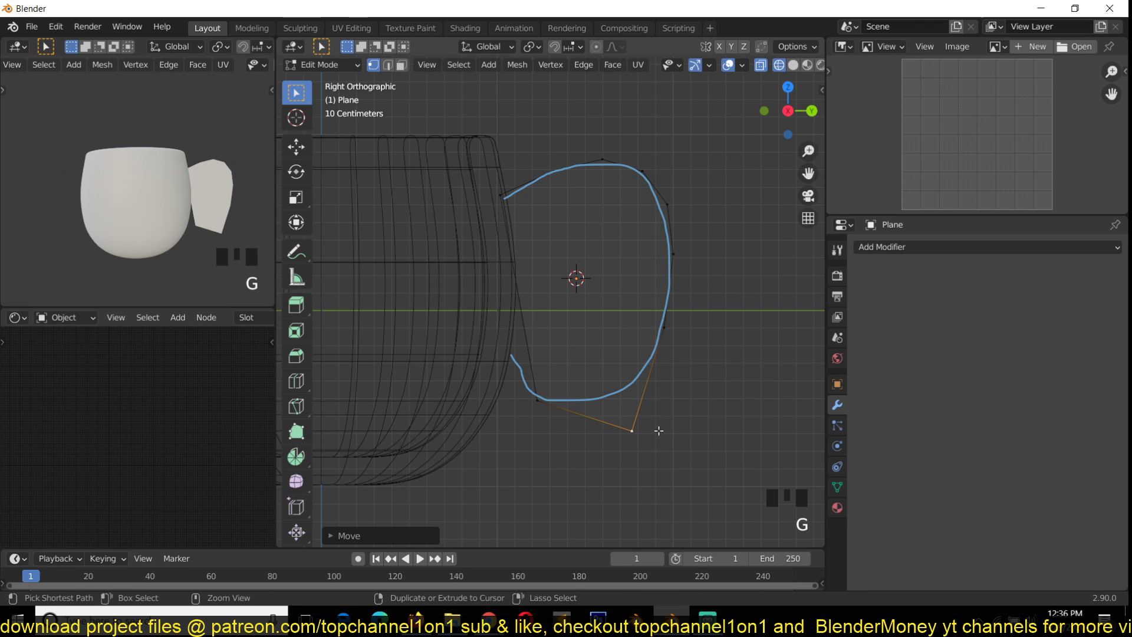
key("ctrl+shift+b")
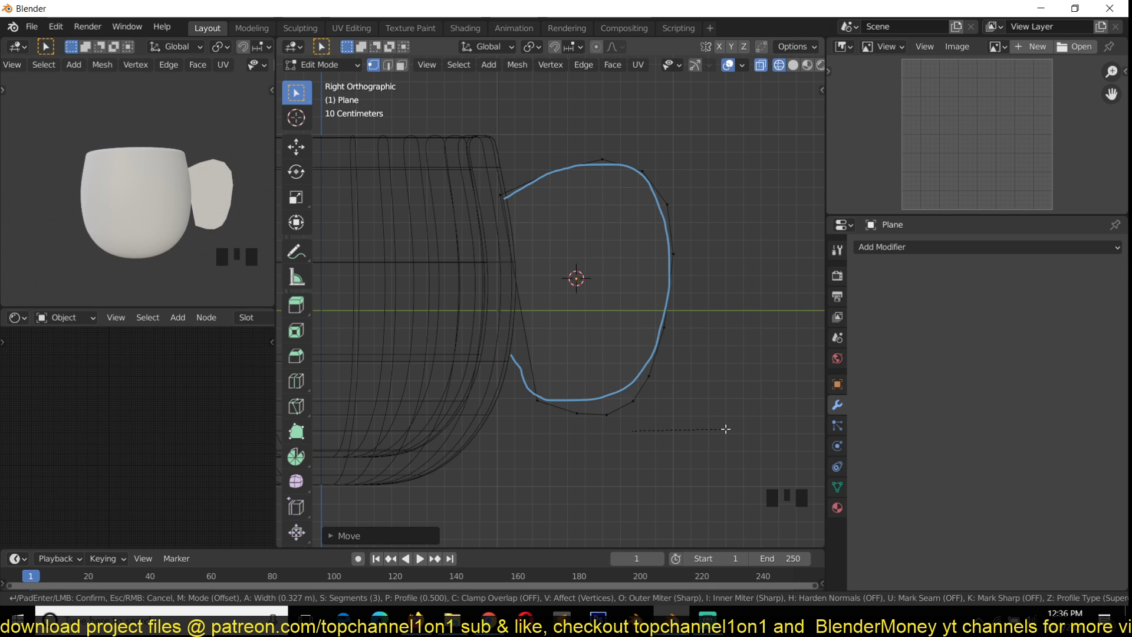
left_click(751, 419)
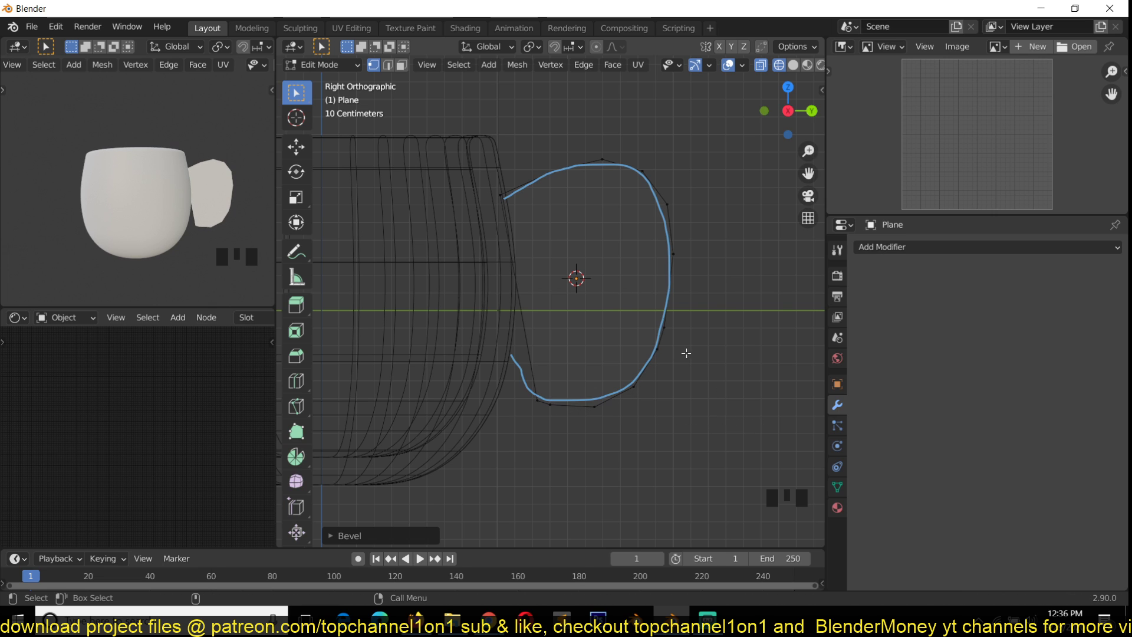
Move the vertex on the handle's outer side up along the annotated outline to even out the spacing.
left_click(681, 326)
left_click(666, 353)
left_click(672, 327, "shift")
left_click(675, 324)
key("g")
left_click(679, 301)
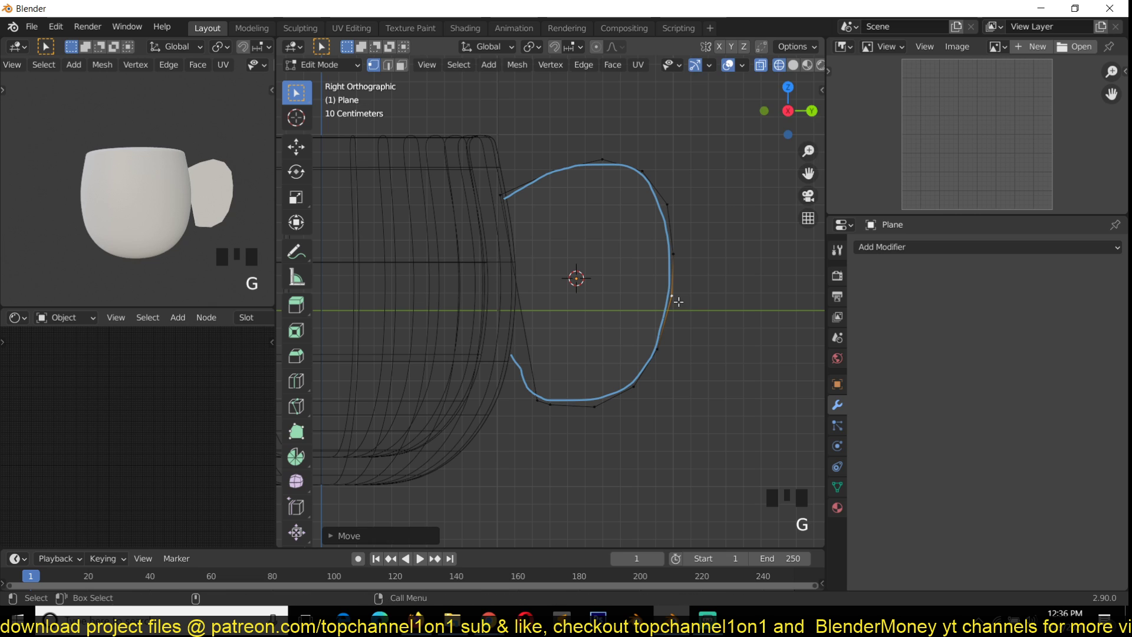
Move the handle's lower inner corner onto the outline, extrude two vertices from it toward the cup wall, and adjust the first one.
left_click(537, 399)
key("g")
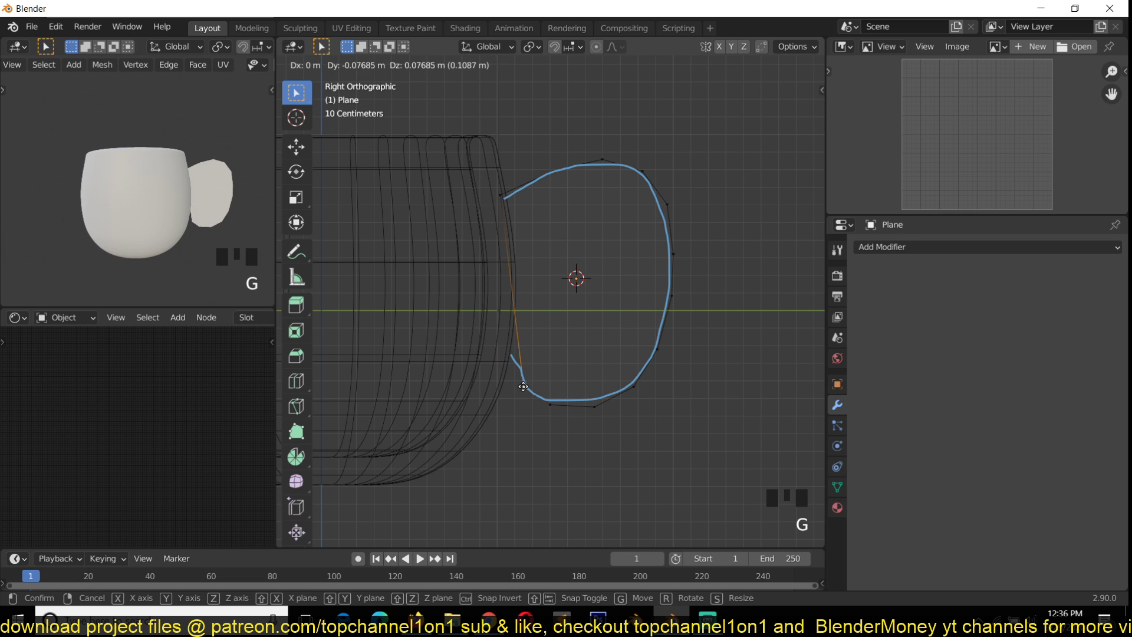
left_click(524, 386)
key("e")
left_click(515, 362)
key("e")
left_click(500, 352)
left_click(504, 356)
left_click(508, 358)
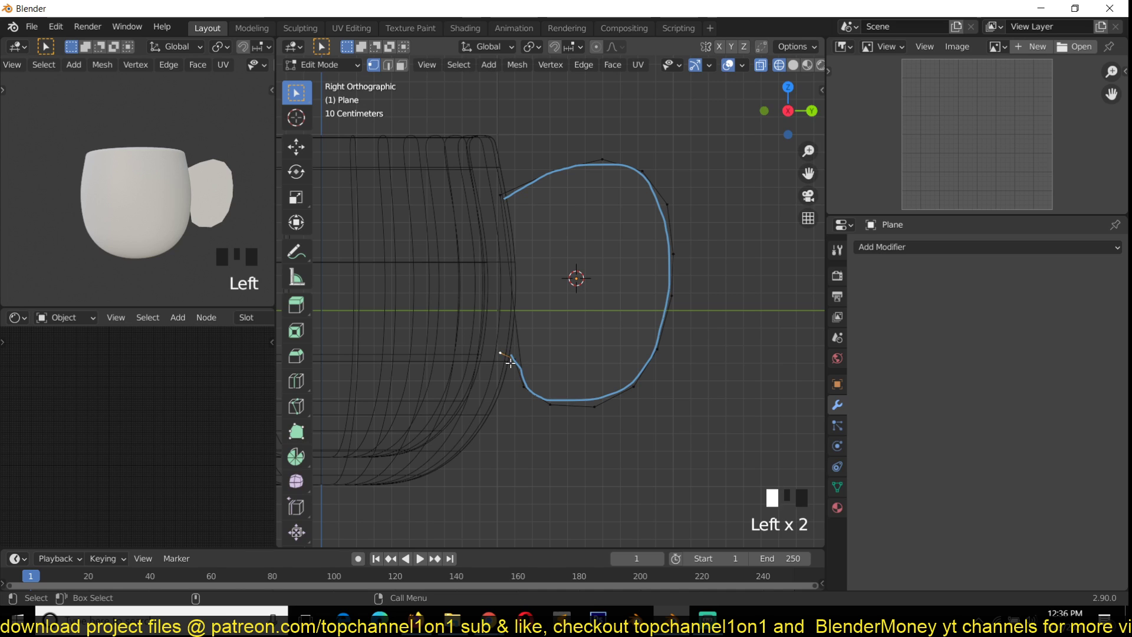
key("g")
left_click(510, 359)
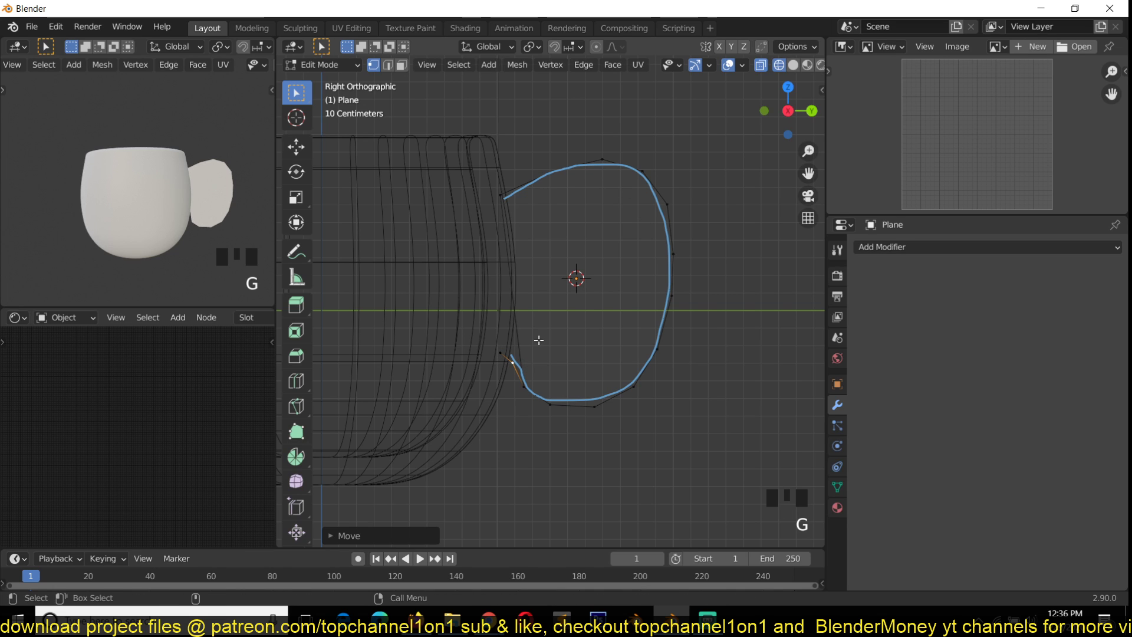
Delete only the face of the handle plane, keeping its edges and vertices.
key("Tab")
key("grave")
middle_click_drag(231, 232, 207, 203)
key("grave")
key("Tab")
key("3")
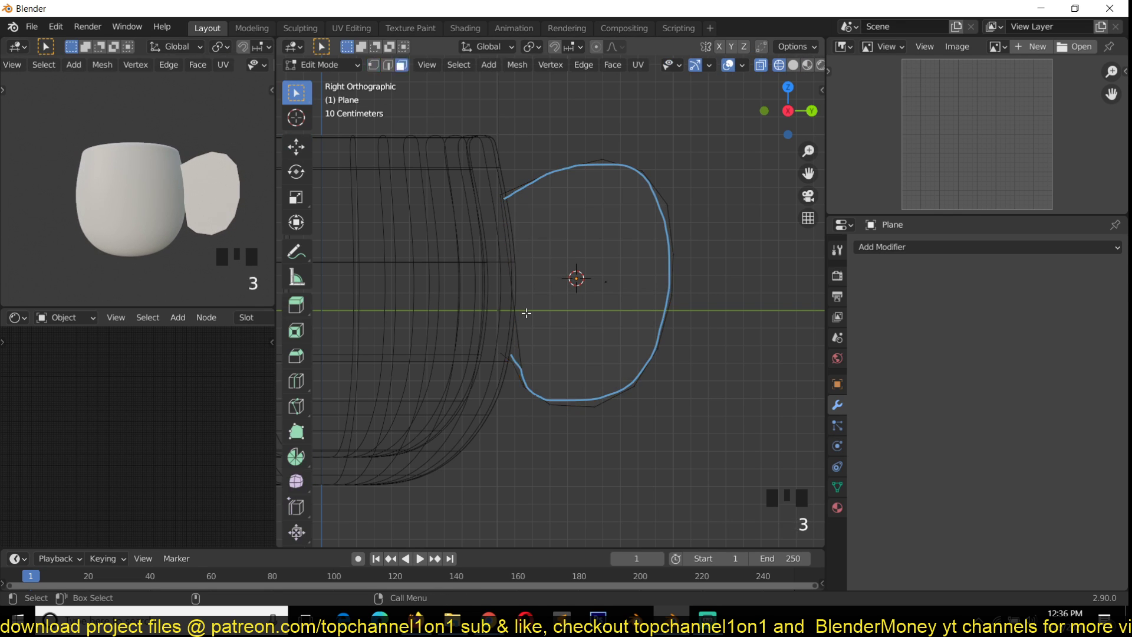
left_click(596, 274)
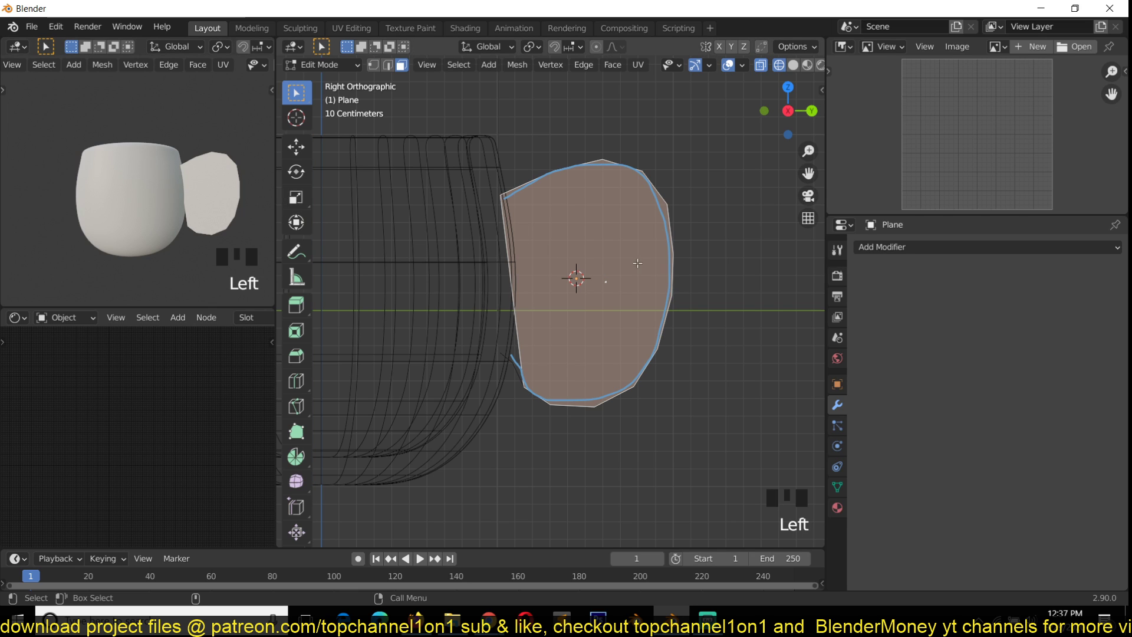
key("x")
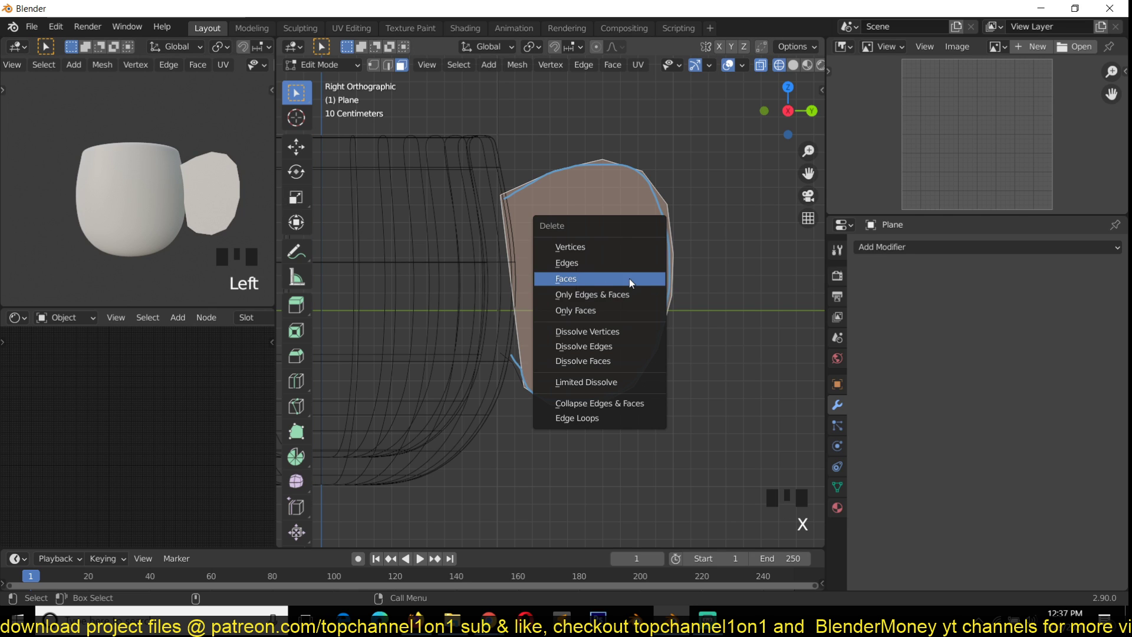
left_click(618, 313)
key("1")
key("a")
left_click(588, 170)
left_click(669, 201)
left_click(682, 219, "alt")
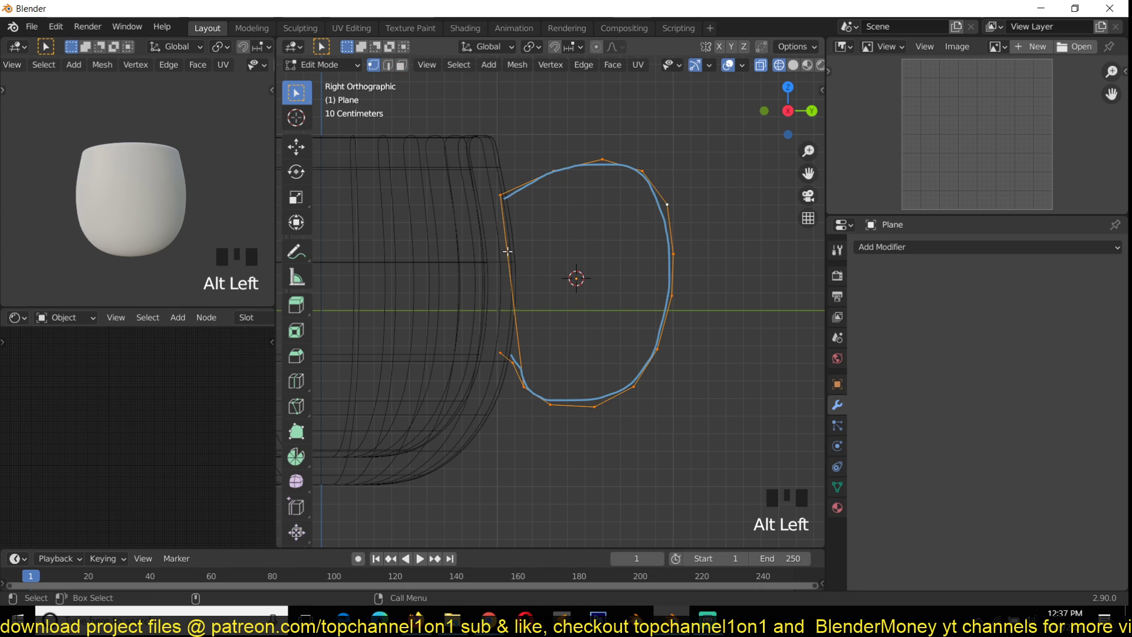
Erase the whole annotated handle outline in Object Mode.
key("Tab")
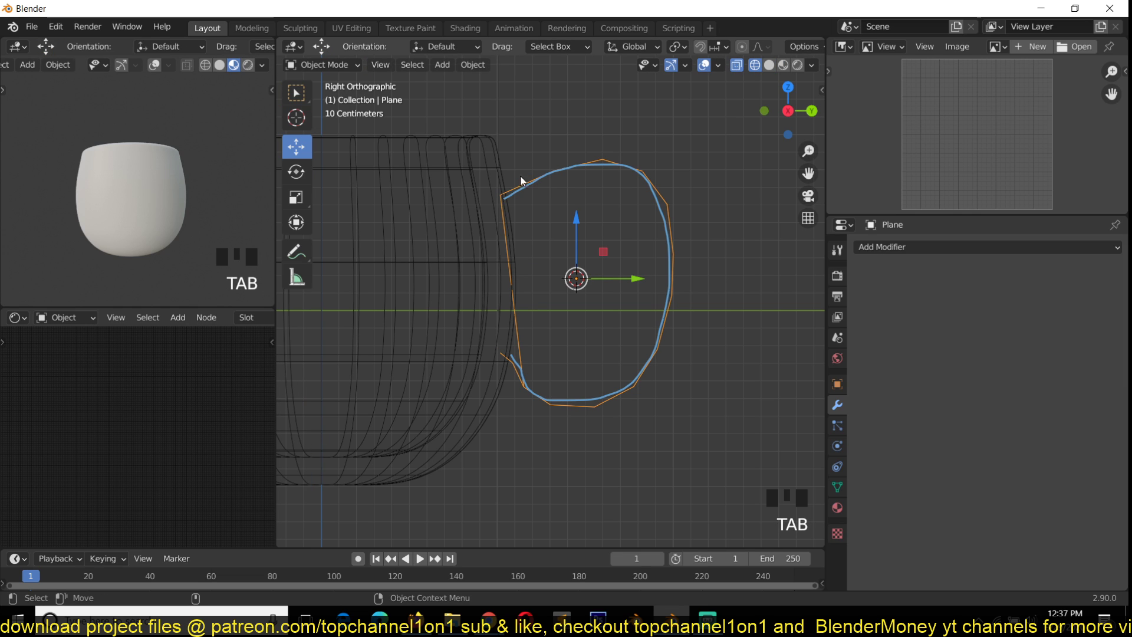
left_click(297, 251)
left_click_drag(517, 194, 579, 168, "ctrl")
mouse_move(656, 187)
left_mouse_down("ctrl")
mouse_move(662, 316)
mouse_move(635, 394)
left_mouse_up("ctrl")
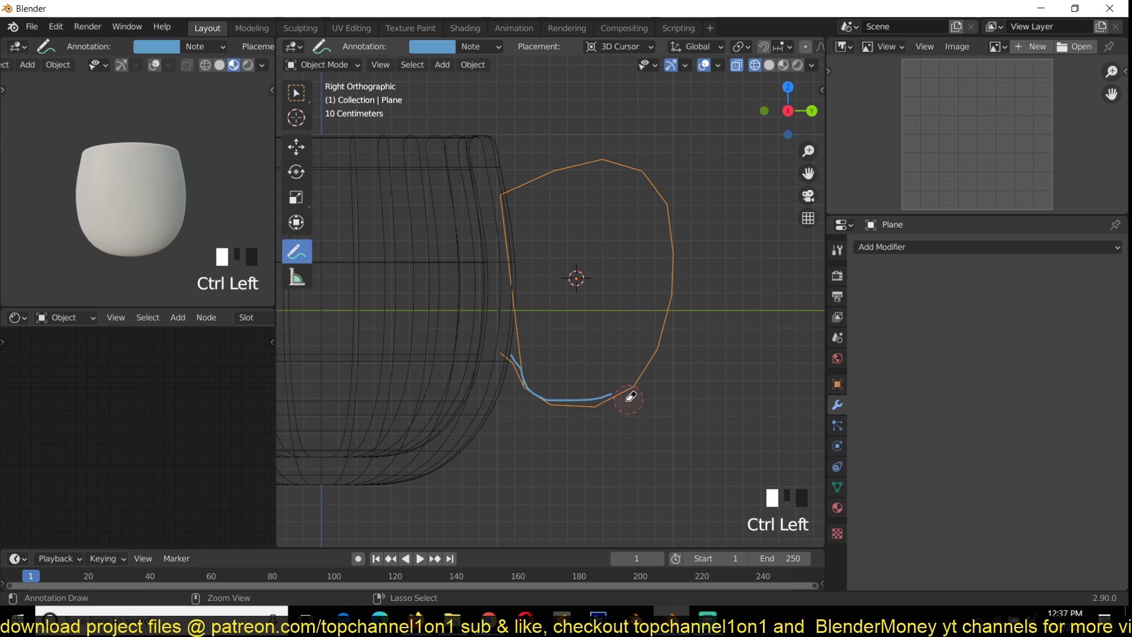
left_click_drag(530, 380, 508, 348, "ctrl")
left_click(296, 146)
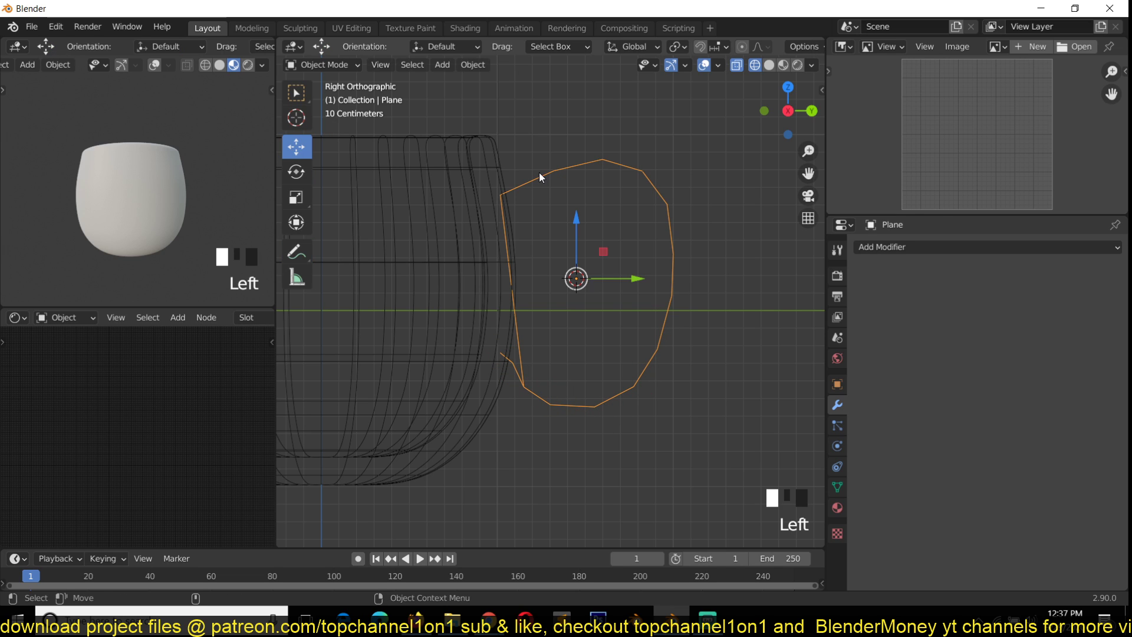
Delete the straight edge that closes the handle outline along the cup wall.
key("Tab")
key("2")
left_click(514, 292)
key("x")
left_click(511, 256)
Reposition the upper vertices of the handle outline one by one to round its top curve.
key("1")
left_click(513, 361)
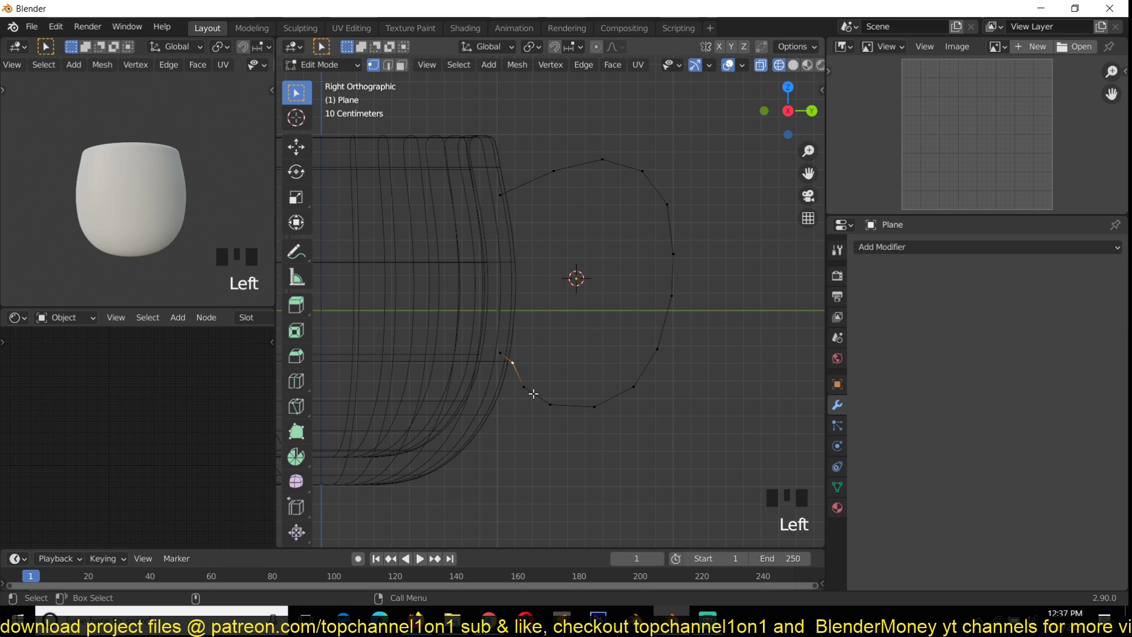
left_click(524, 387)
left_click(563, 196)
key("g")
left_click(603, 167)
key("g")
left_click(635, 164)
left_click(640, 171)
key("g")
left_click(637, 163)
left_click(667, 207)
key("g")
left_click(667, 197)
left_click(673, 242)
scroll(591, 260, "down", 4)
key("Tab")
scroll(577, 265, "up", 1)
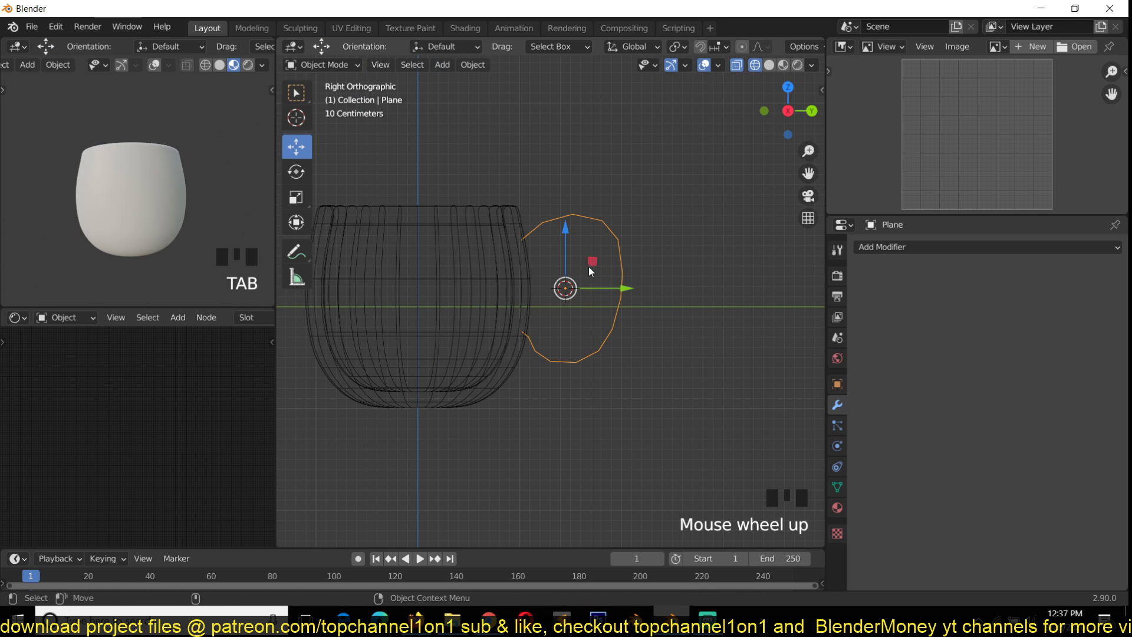
Select the vertex midway on the handle's outer side and enable proportional editing.
key("Tab")
left_click(622, 298)
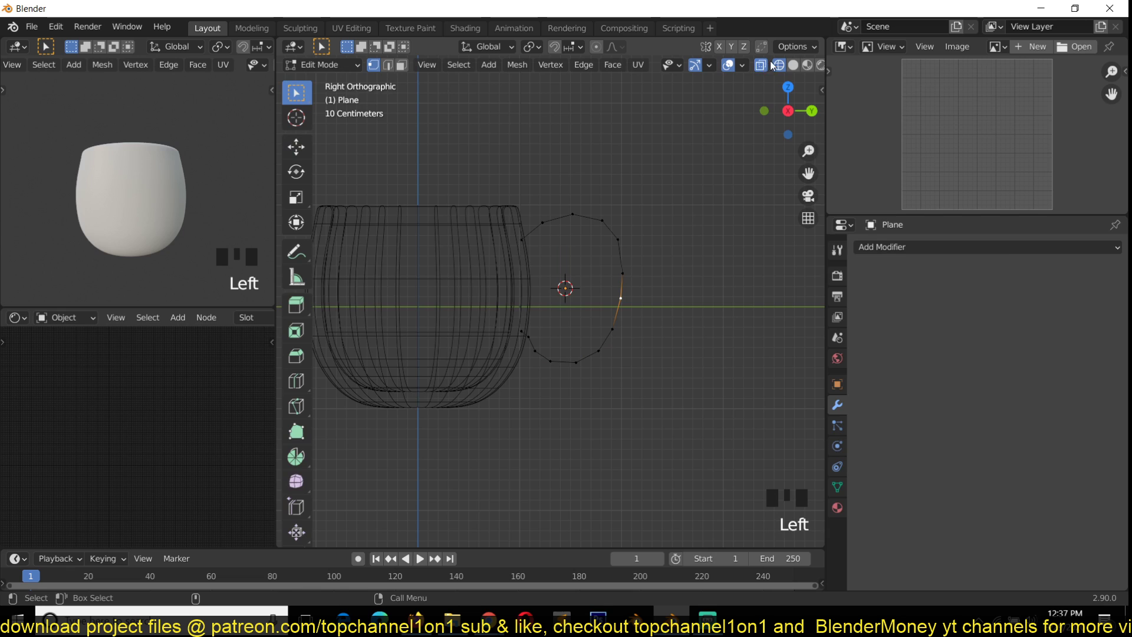
scroll(759, 66, "down", 3)
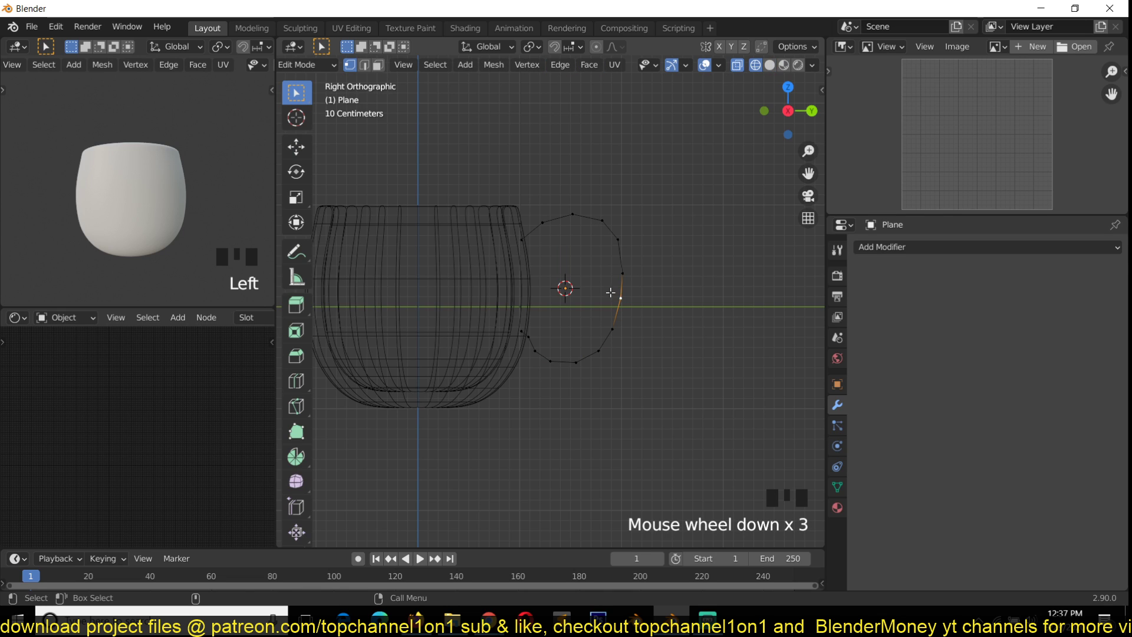
left_click(596, 48)
Try pulling the handle's outer vertex inward with proportional editing at a size of 0.83.
key("g")
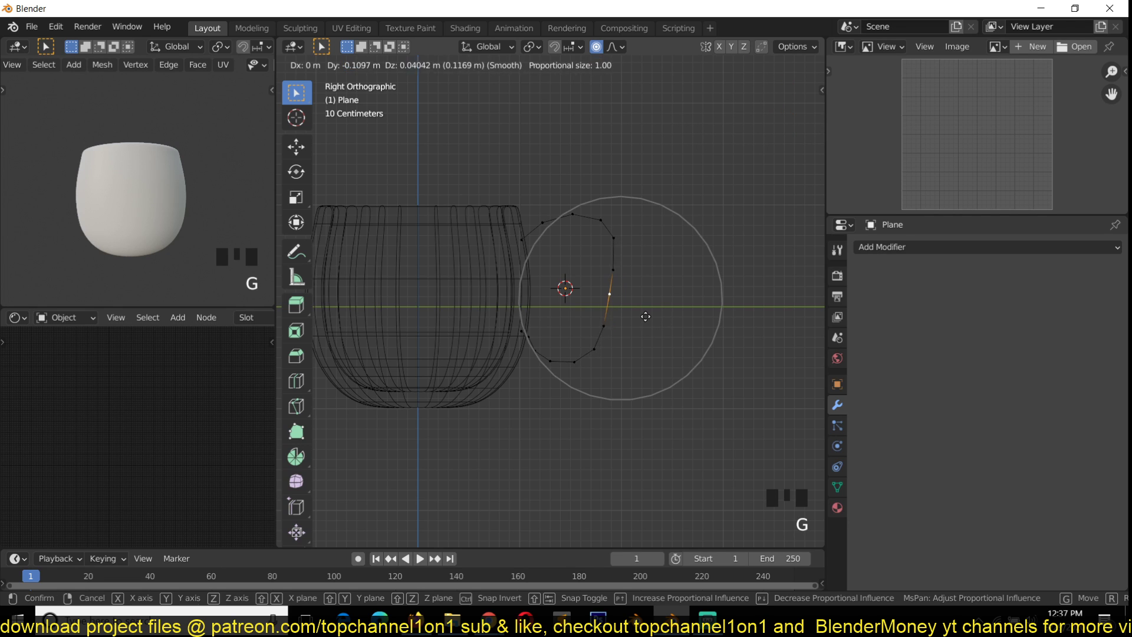
scroll(637, 315, "up", 2)
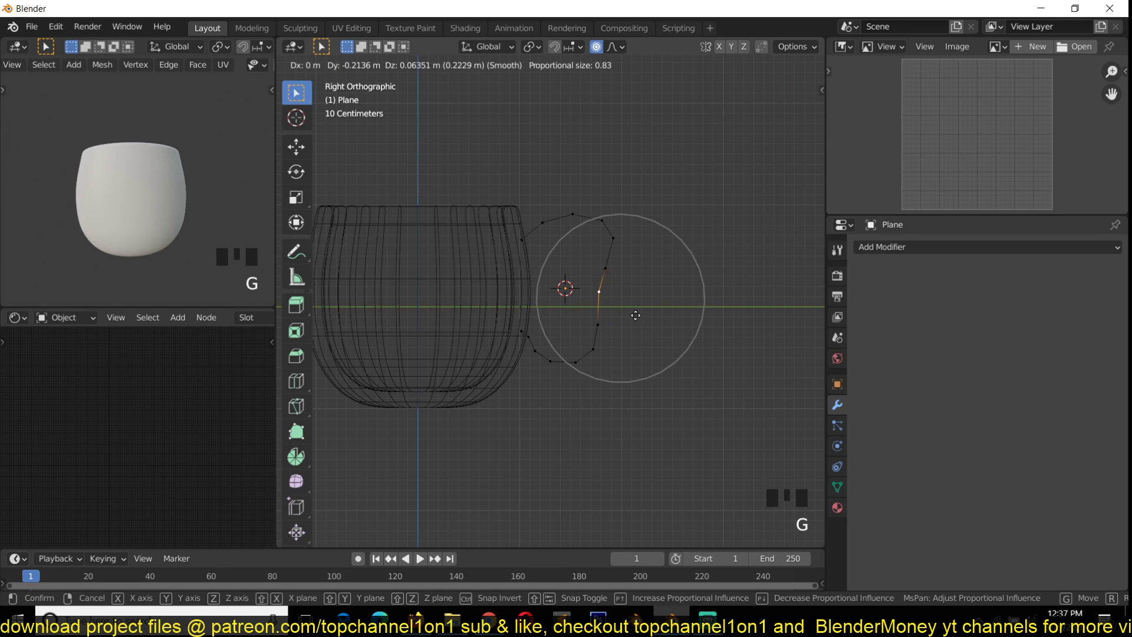
left_click(632, 313)
Pull the handle's lower outer vertices inward and up with proportional editing so the handle tapers toward its lower end.
left_click(599, 340)
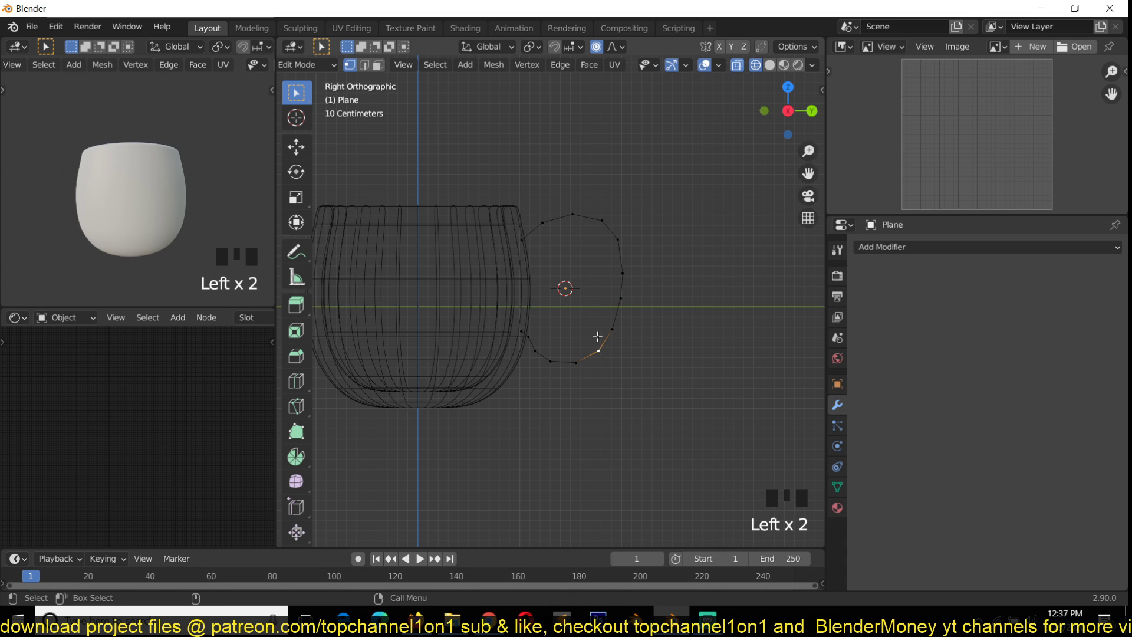
key("g")
left_click(600, 317)
key("g")
scroll(596, 313, "up", 2)
left_click(596, 313)
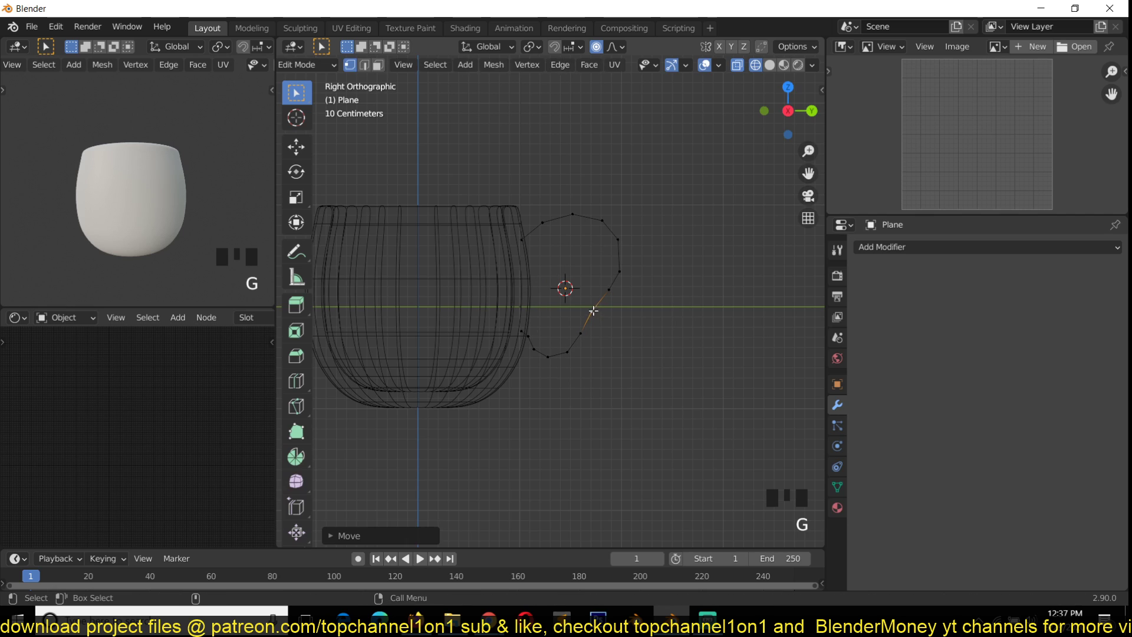
key("Tab")
scroll(590, 342, "down", 1)
scroll(591, 346, "up", 1)
scroll(593, 347, "up", 1)
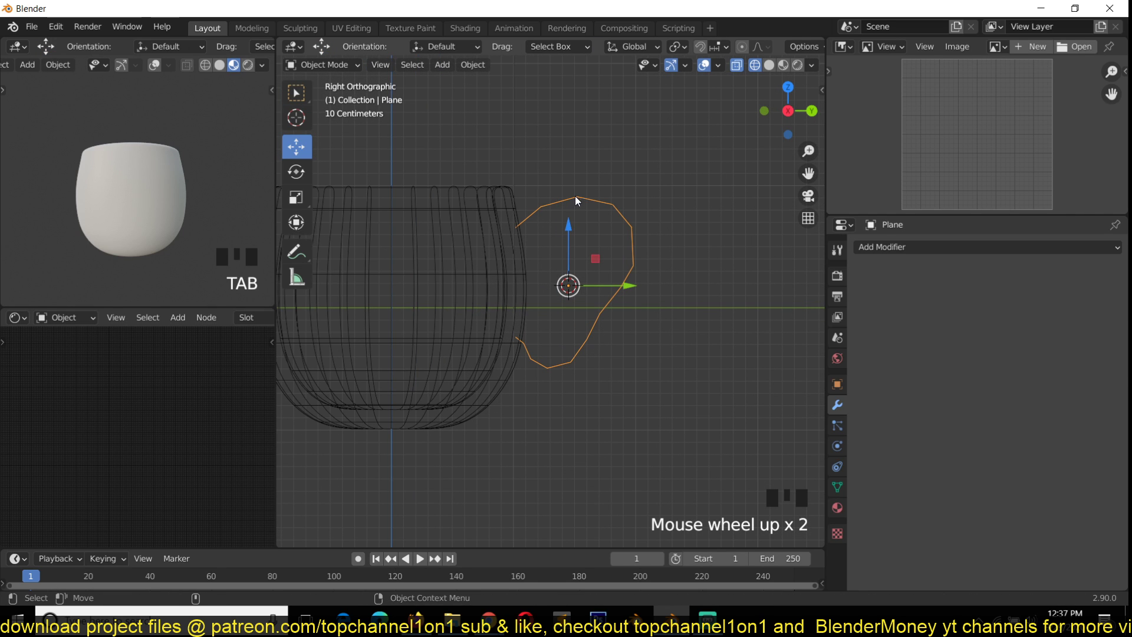
Nudge the vertex on the handle's lower outer curve slightly outward.
key("Tab")
left_click(589, 346)
key("g")
left_click(591, 347)
Add a Subdivision Surface modifier with one viewport level to the handle outline and apply it.
key("Tab")
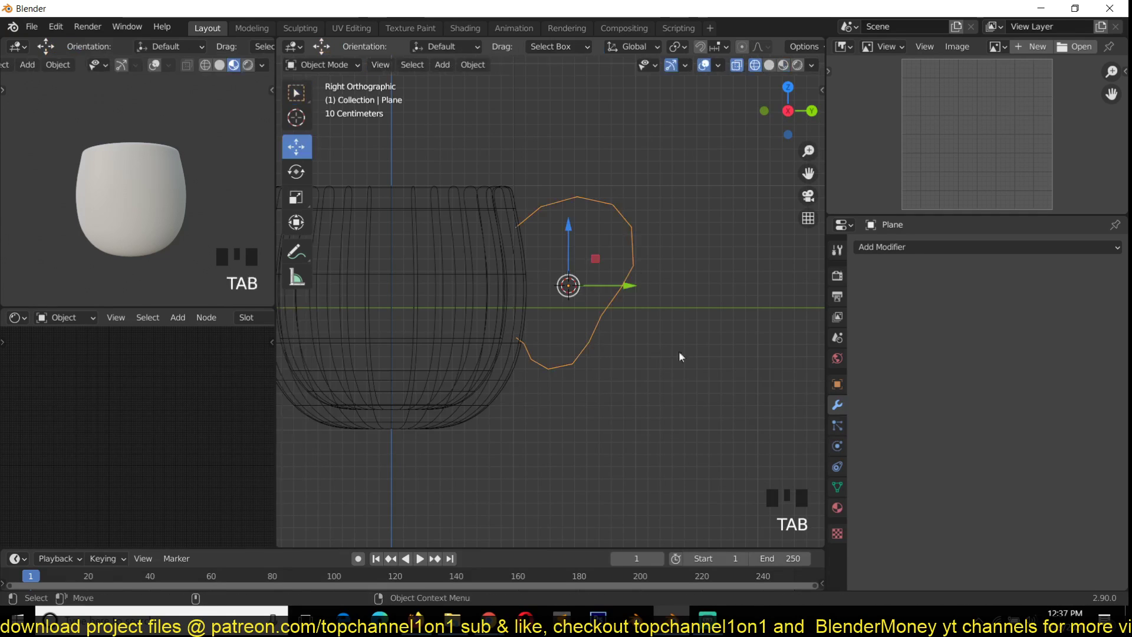
left_click(907, 248)
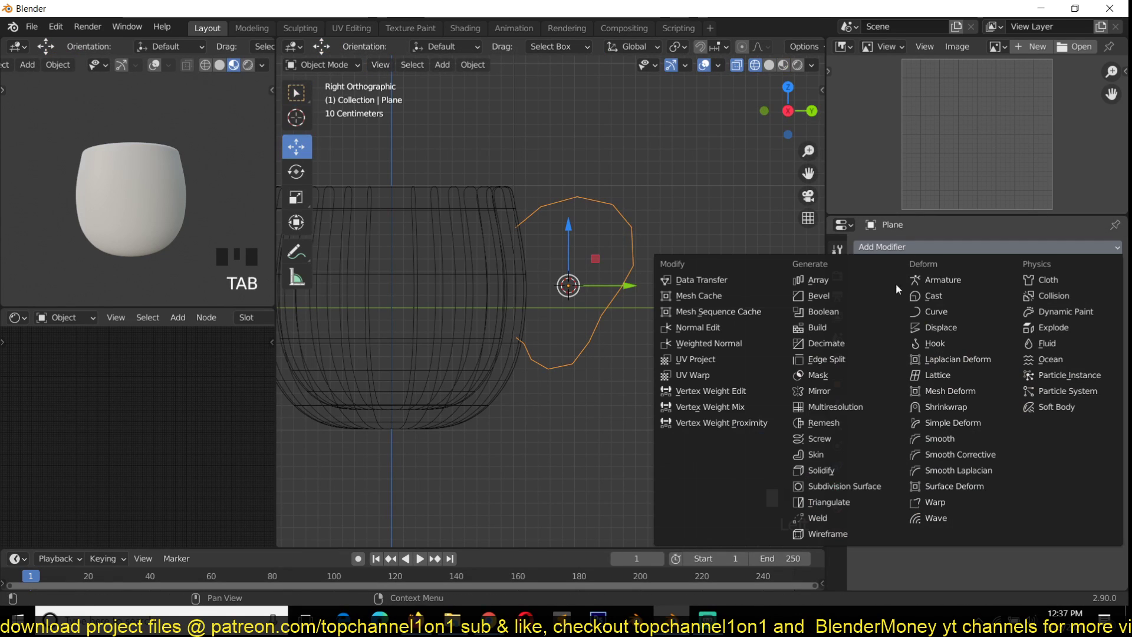
left_click(837, 486)
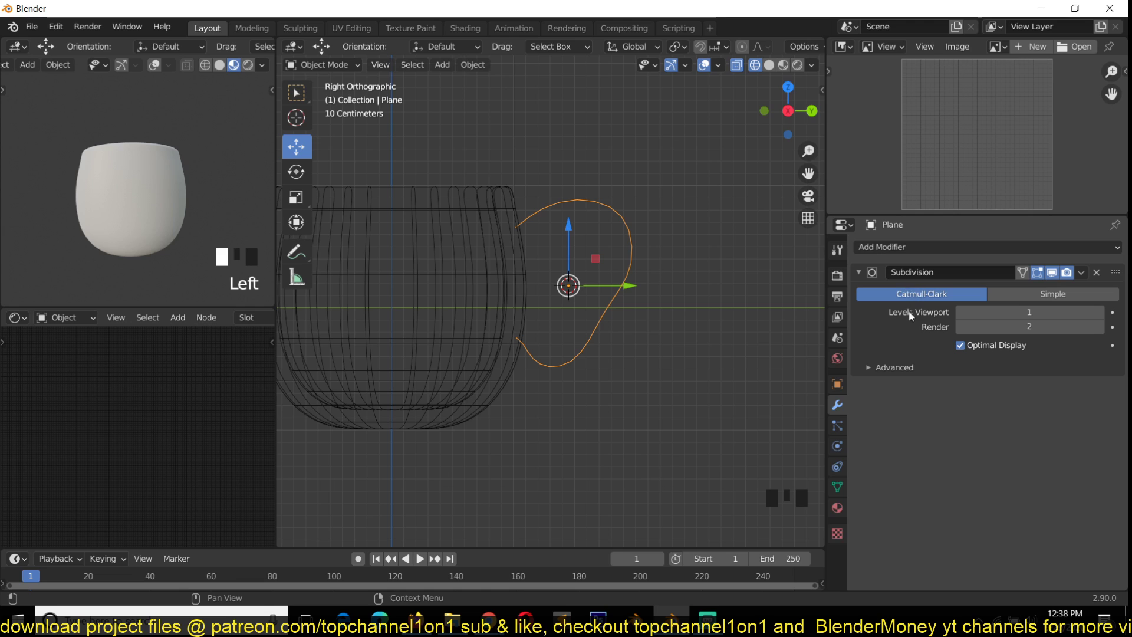
key("ctrl+a")
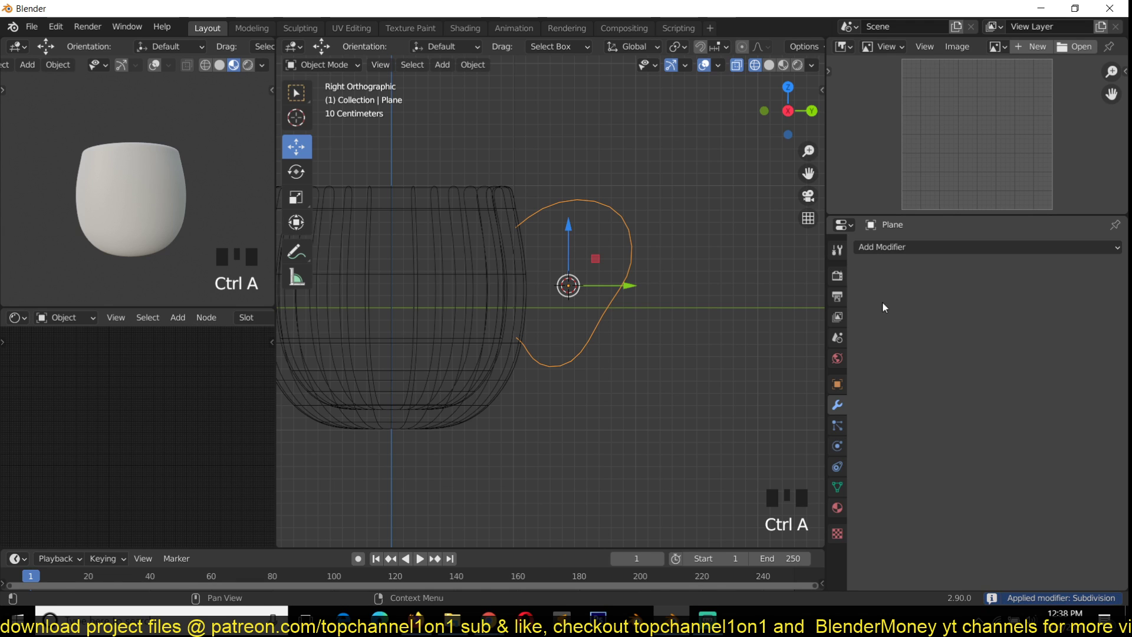
key("ctrl+z")
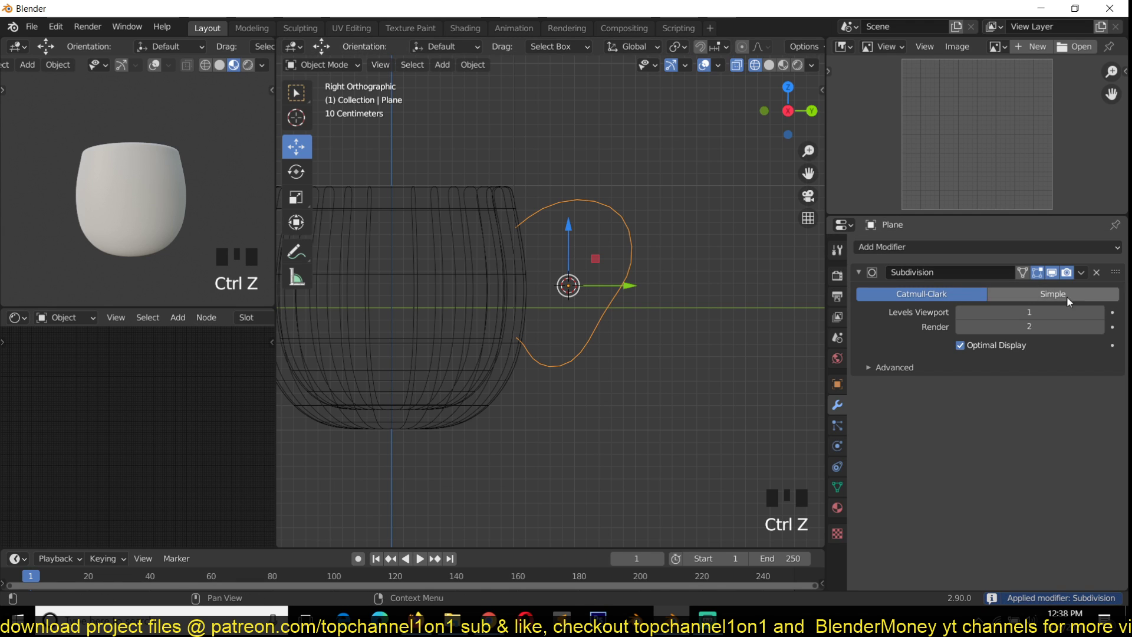
key("ctrl+a")
scroll(639, 281, "up", 3)
key("Tab")
key("a")
key("Tab")
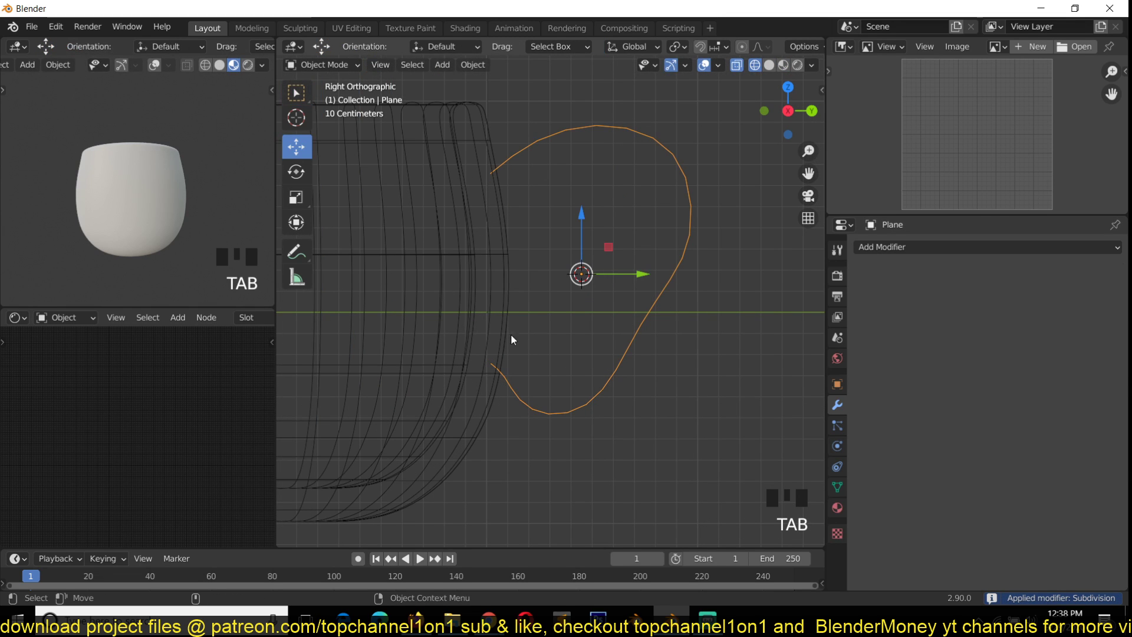
Examine the cup's body and rim from several angles in the shaded preview viewport.
scroll(562, 374, "down", 1)
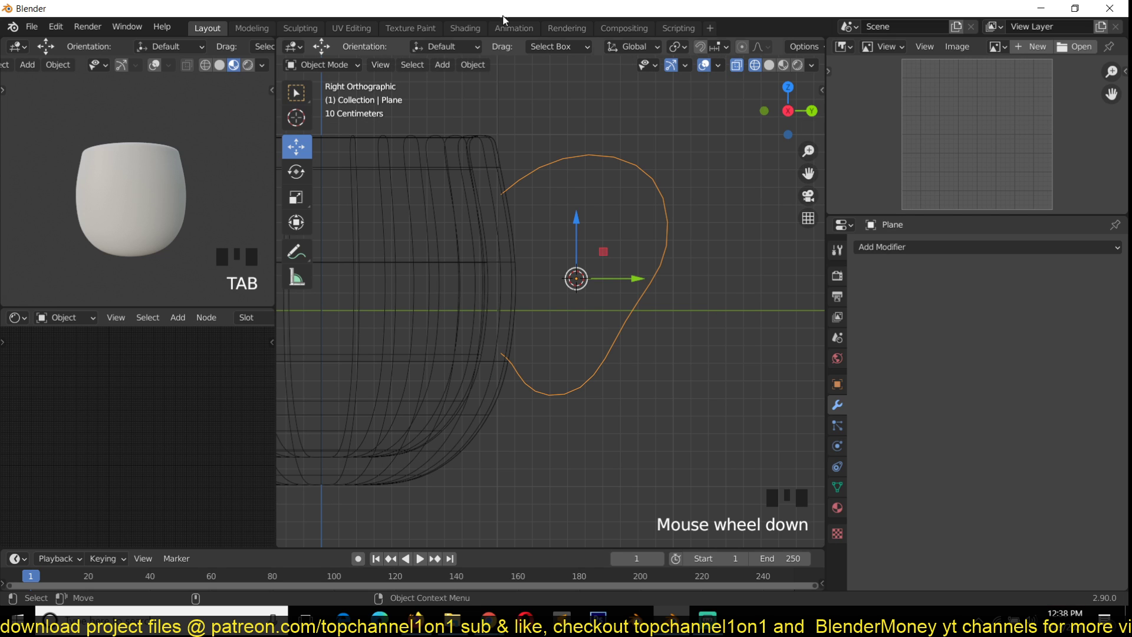
key("grave")
scroll(632, 180, "up", 1)
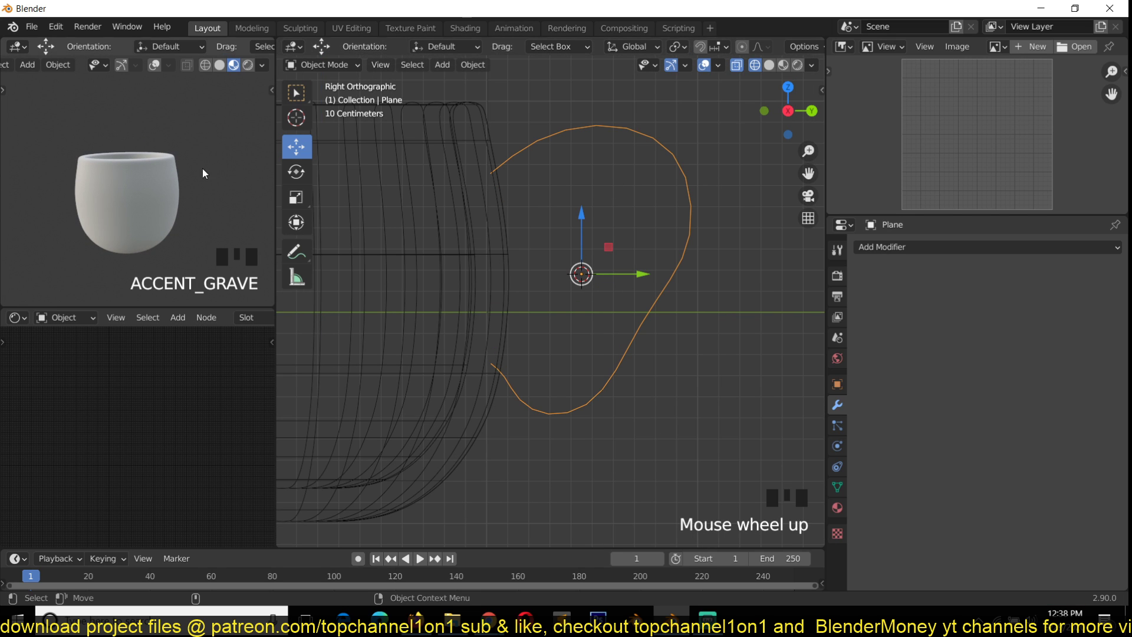
key("grave")
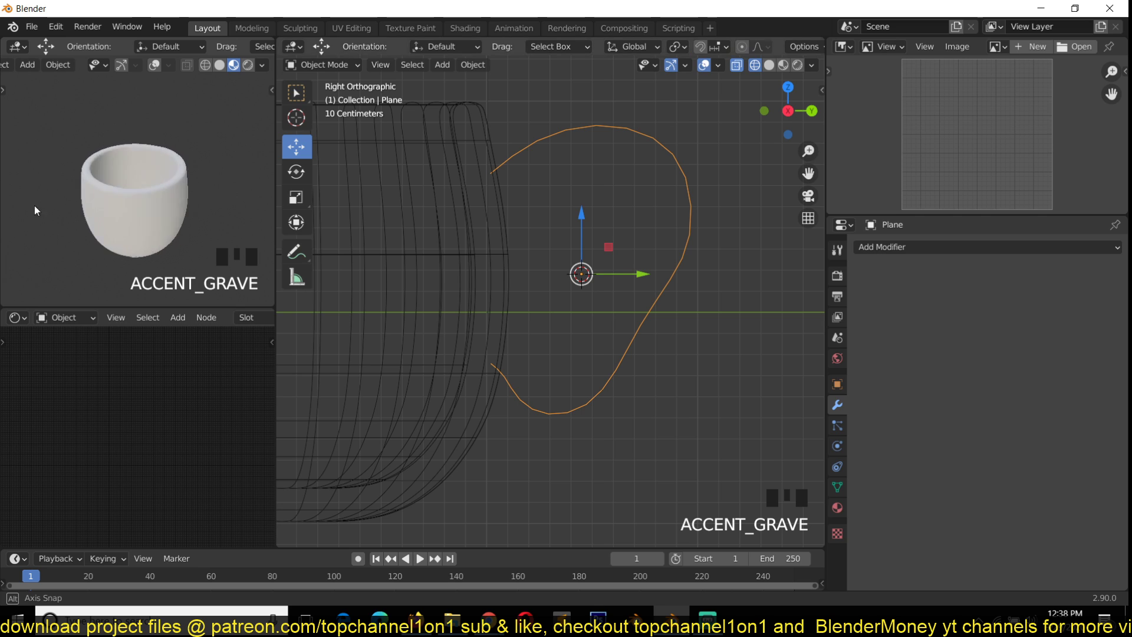
key("grave")
key("grave")
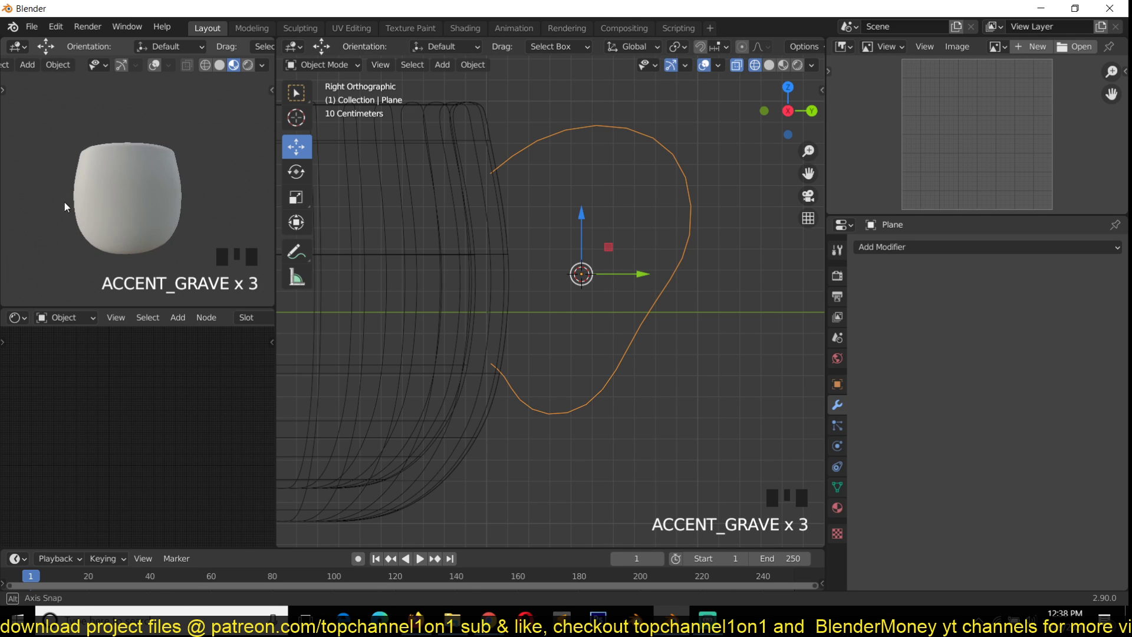
key("grave")
key("grave")
key("grave")
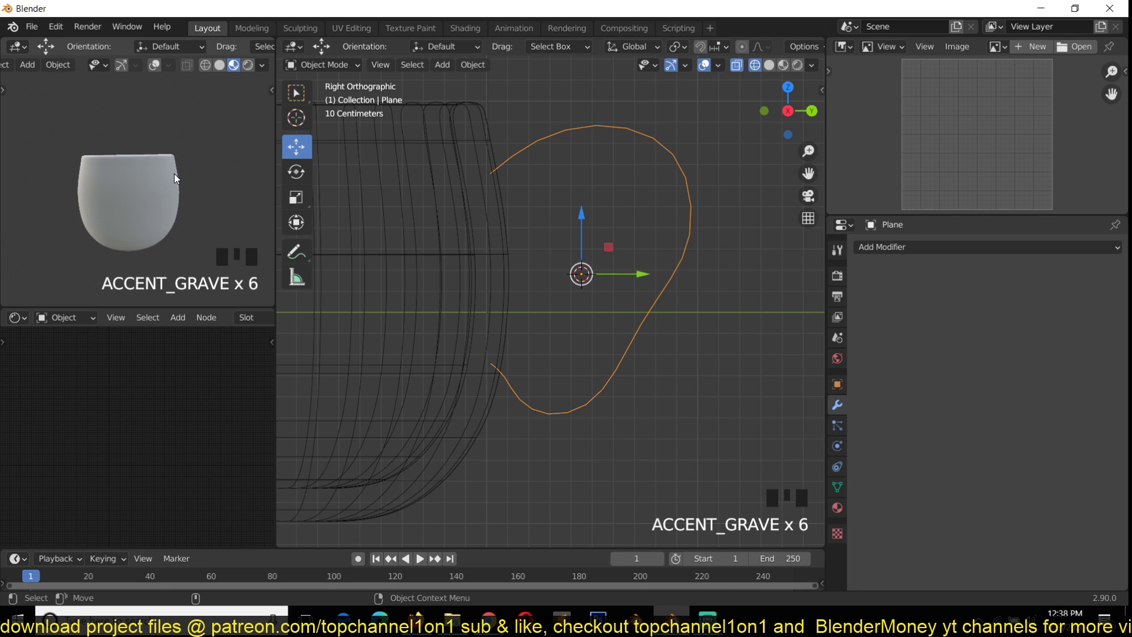
scroll(645, 176, "down", 1)
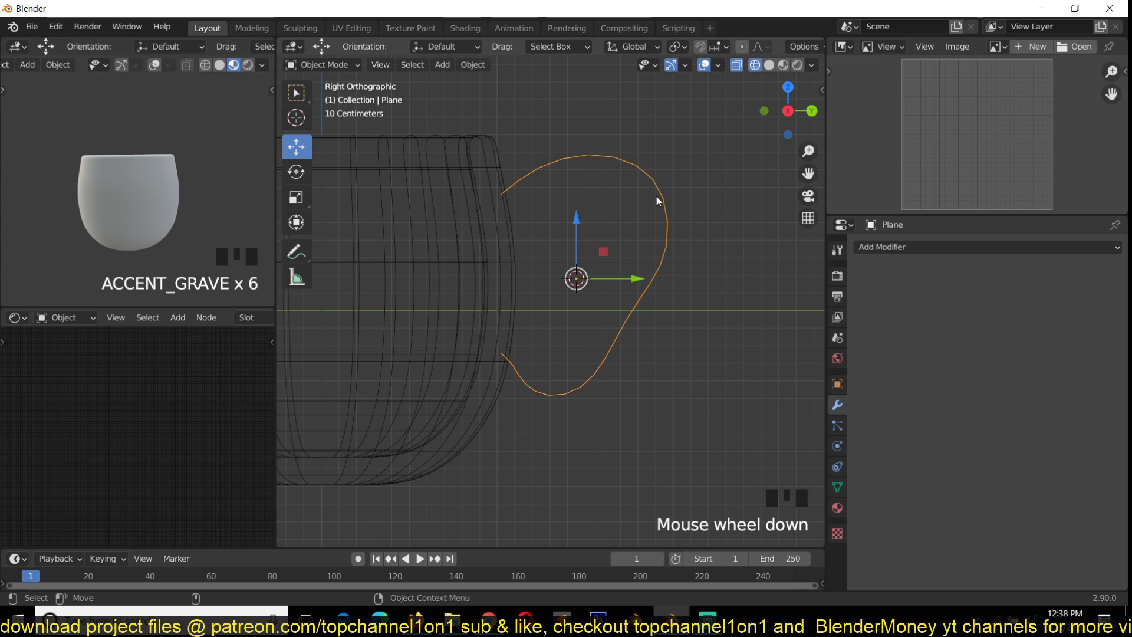
Convert the handle outline from a mesh to a curve.
left_click(482, 68)
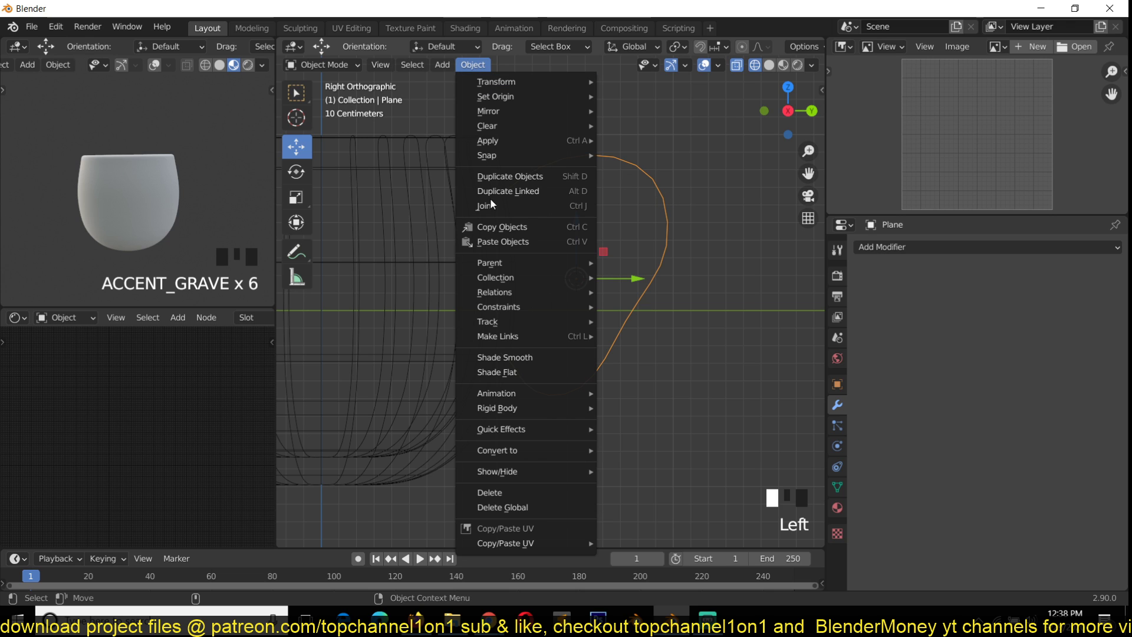
mouse_move(515, 448)
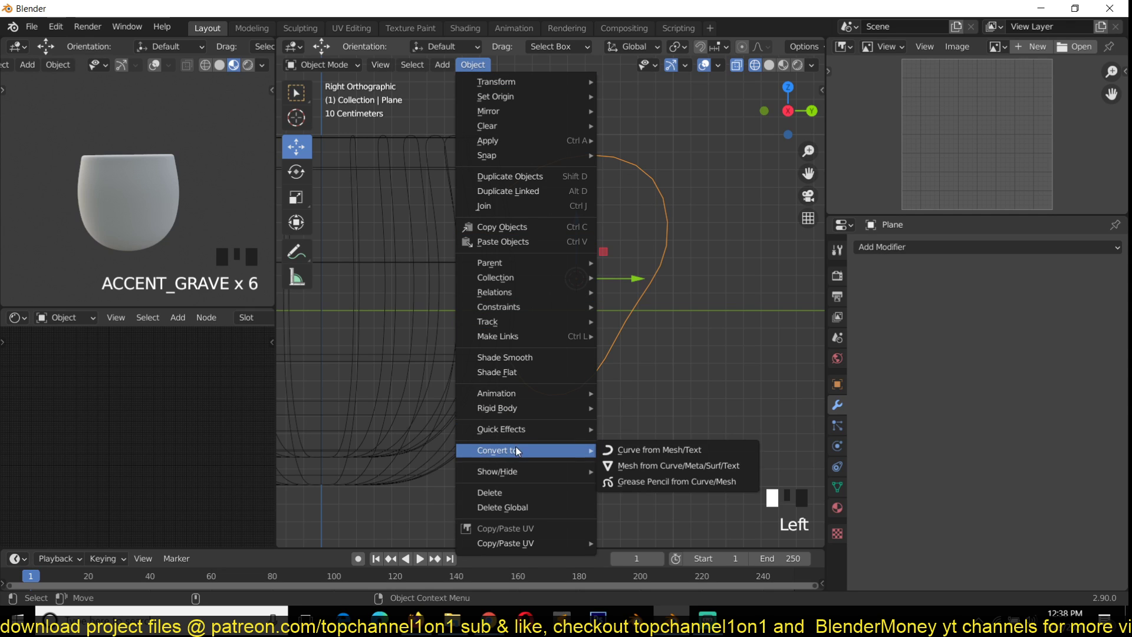
left_click(655, 461)
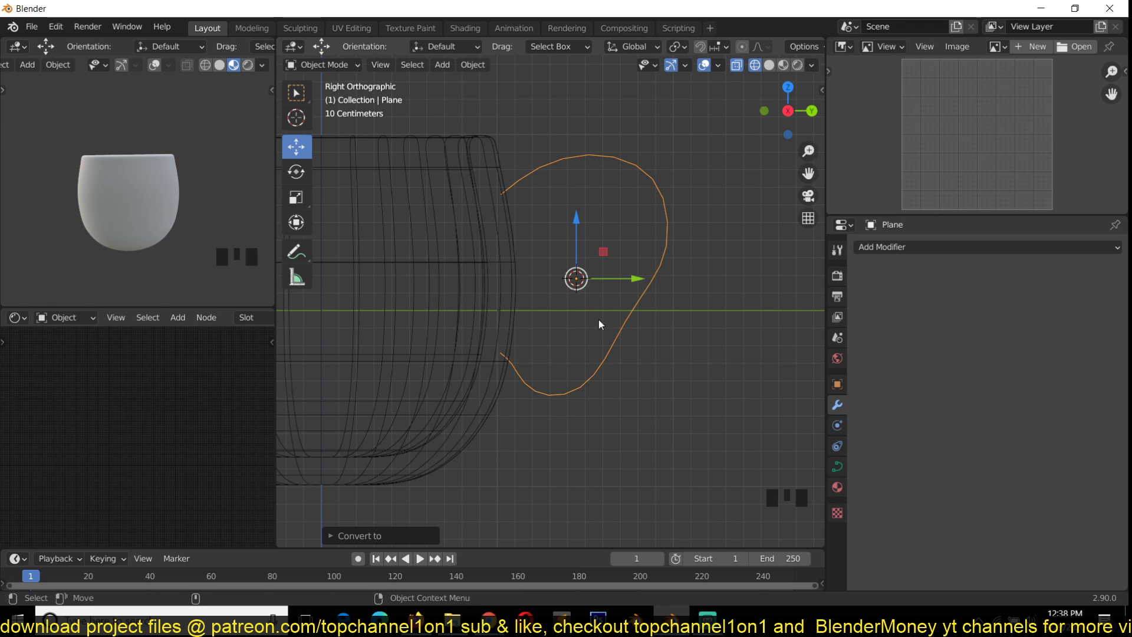
Give the handle curve a round thickness by setting its bevel depth to 0.11 m.
left_click(837, 469)
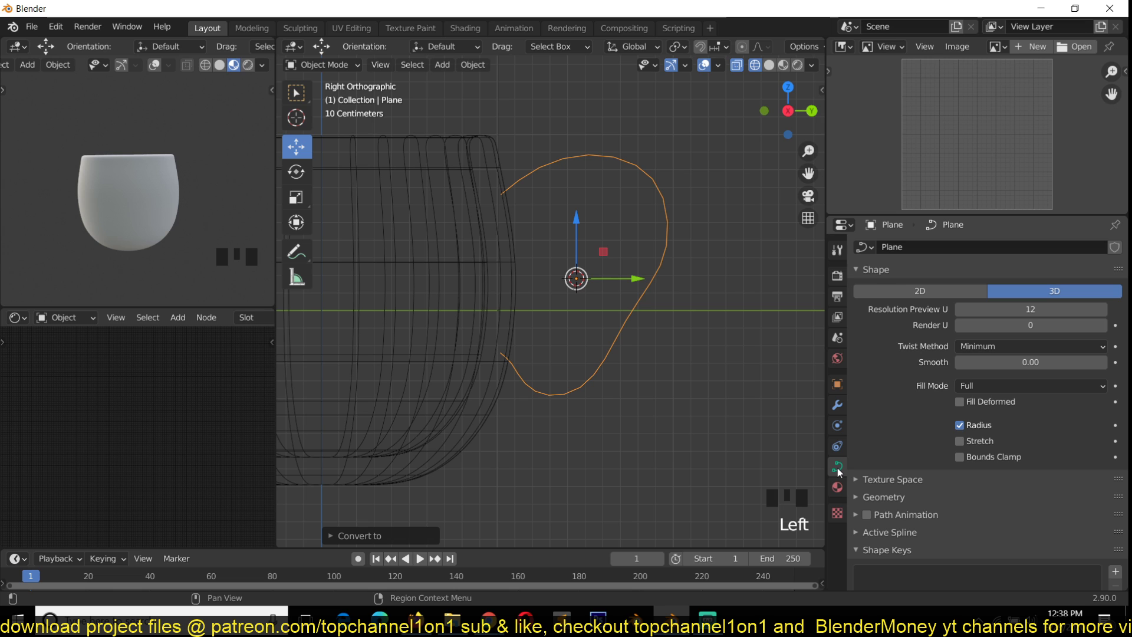
left_click(884, 494)
scroll(884, 494, "down", 4)
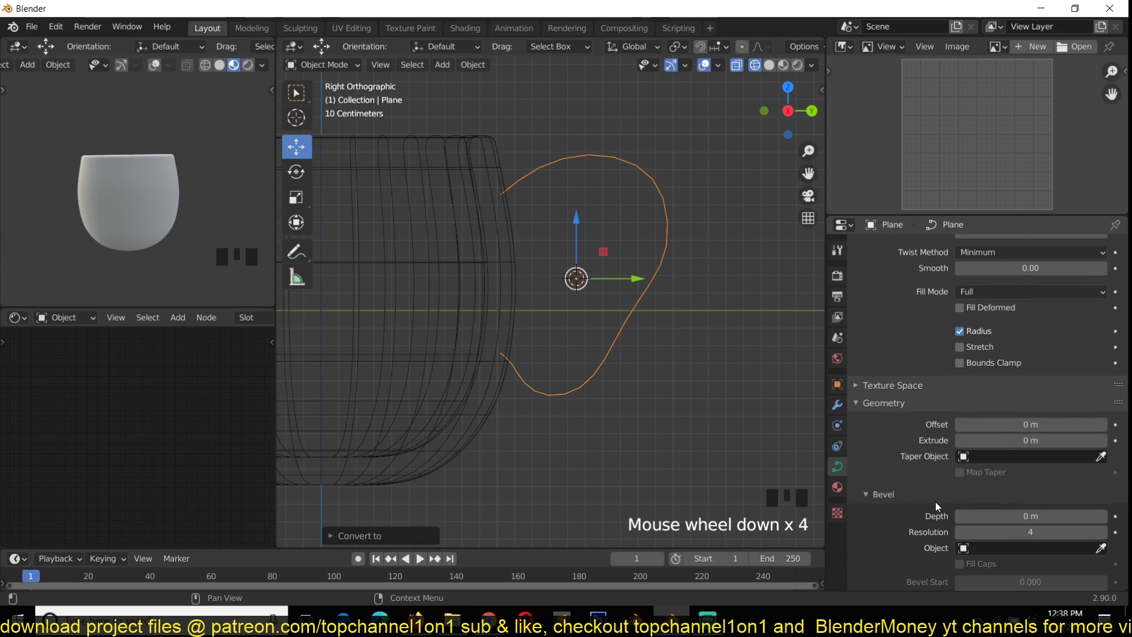
left_click_drag(1023, 517, 1055, 517)
left_click_drag(1030, 516, 1038, 516)
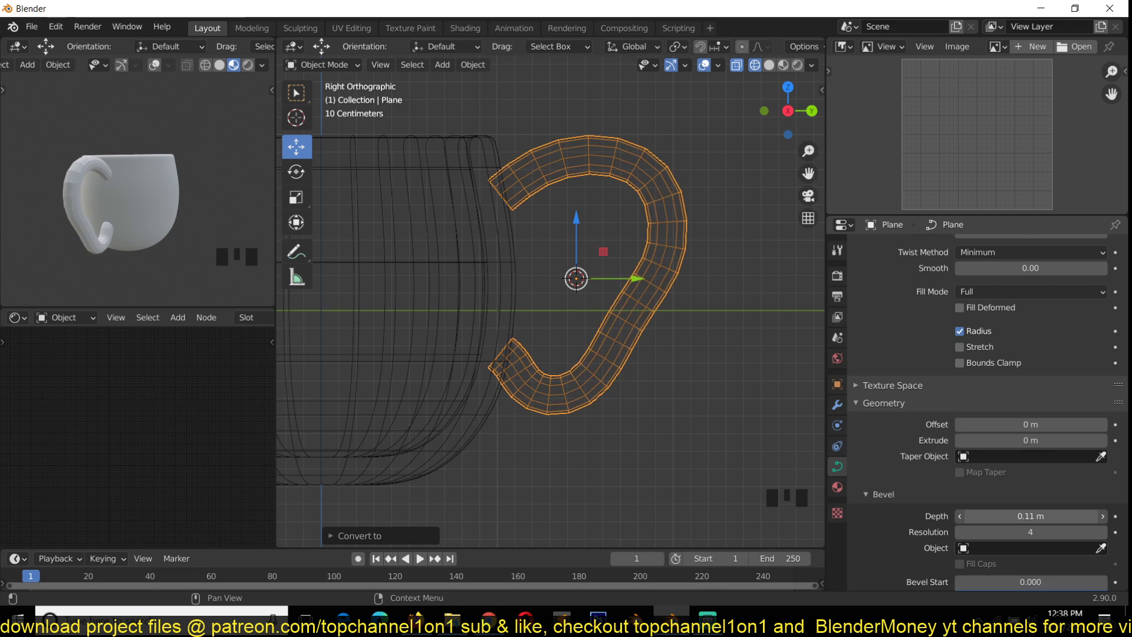
Examine the thickened handle against the cup from several angles and close up in the shaded preview.
key("grave")
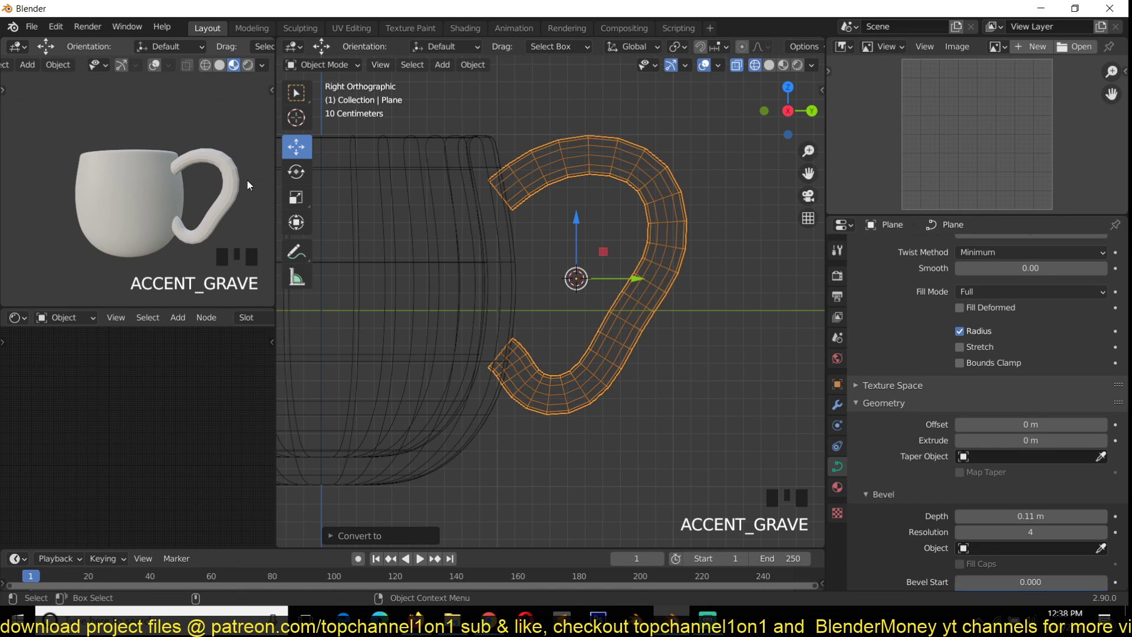
middle_click_drag(246, 181, 195, 164, "shift")
key("grave")
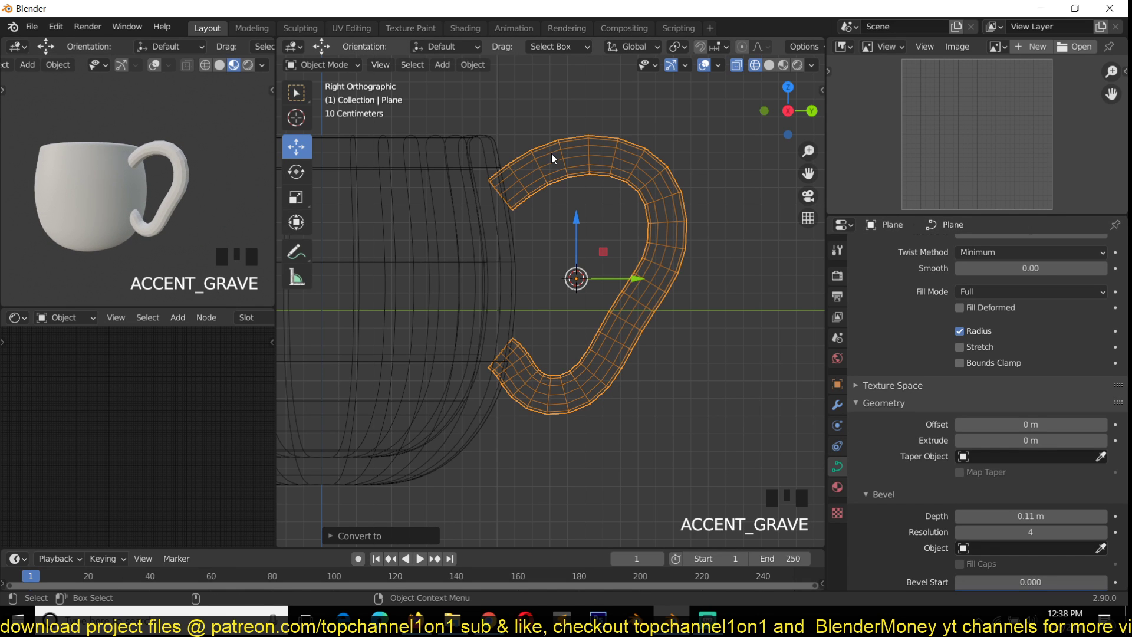
right_click(551, 154)
left_click(550, 155)
key("grave")
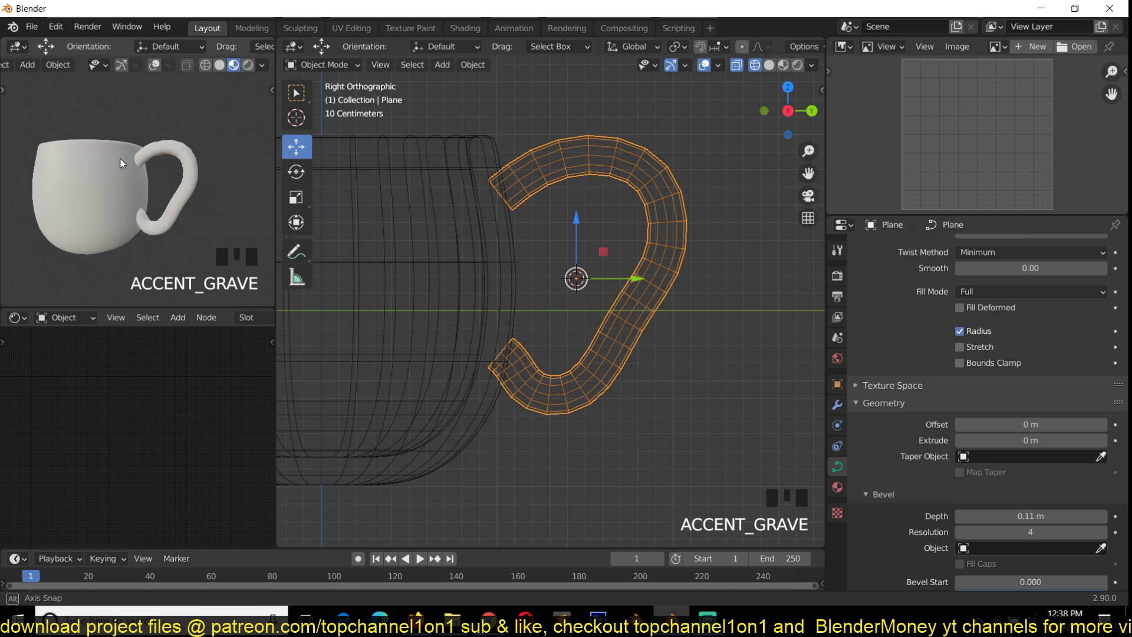
scroll(173, 158, "up", 4)
scroll(110, 153, "up", 2)
middle_click_drag(109, 154, 133, 140)
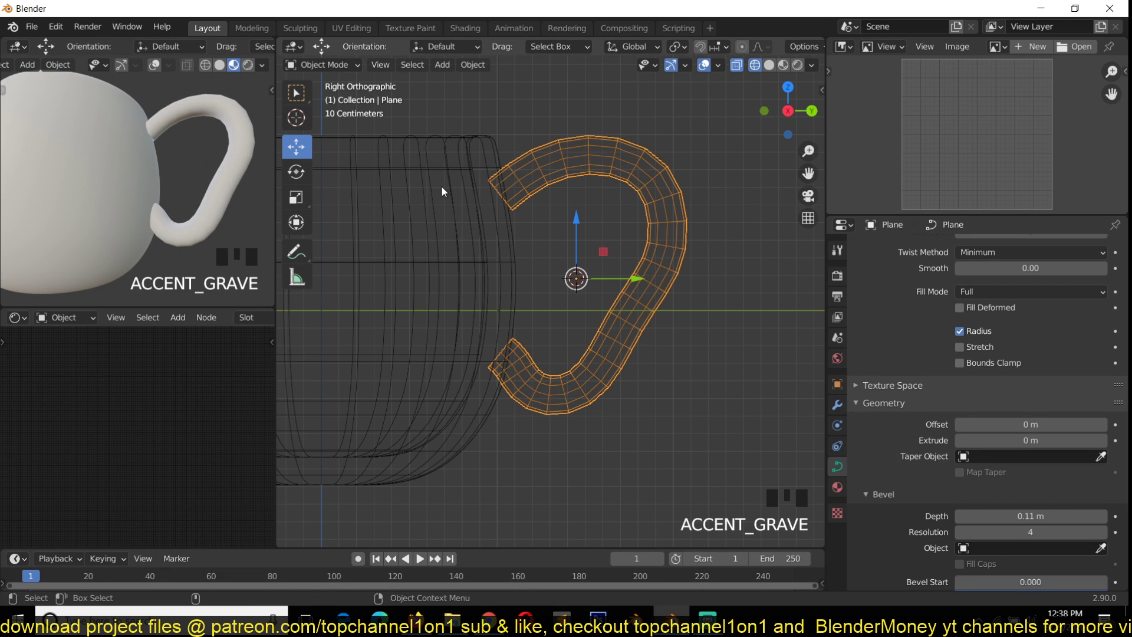
Switch the side view to solid shading and select the handle together with the cup.
middle_click_drag(527, 199, 599, 208, "shift")
key("z")
key("z")
left_click(677, 170)
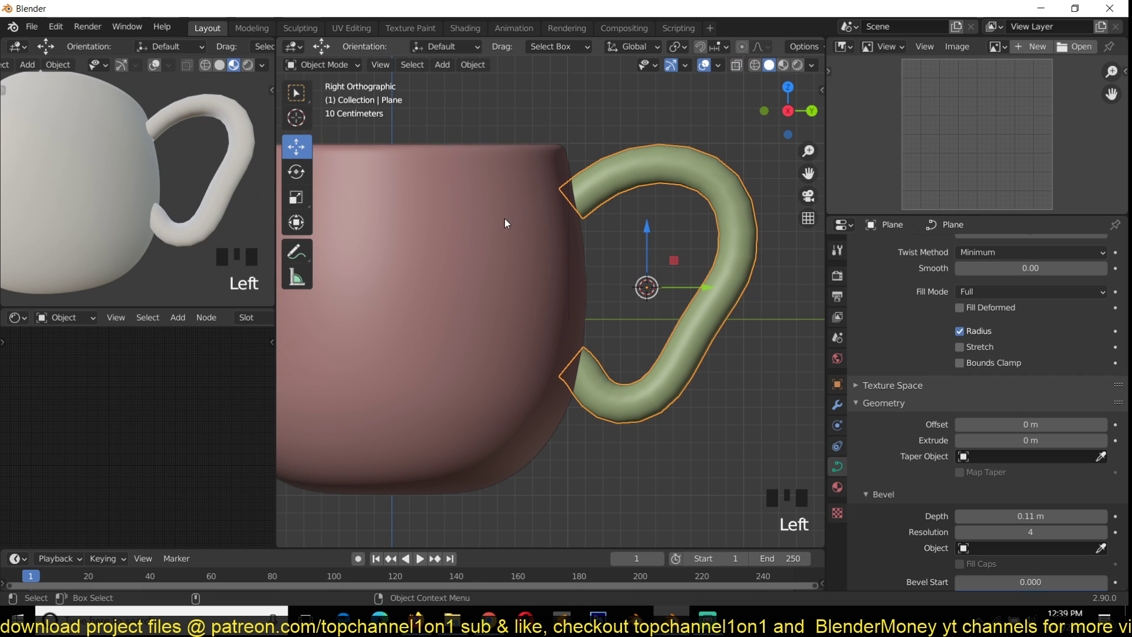
left_click(500, 199, "shift")
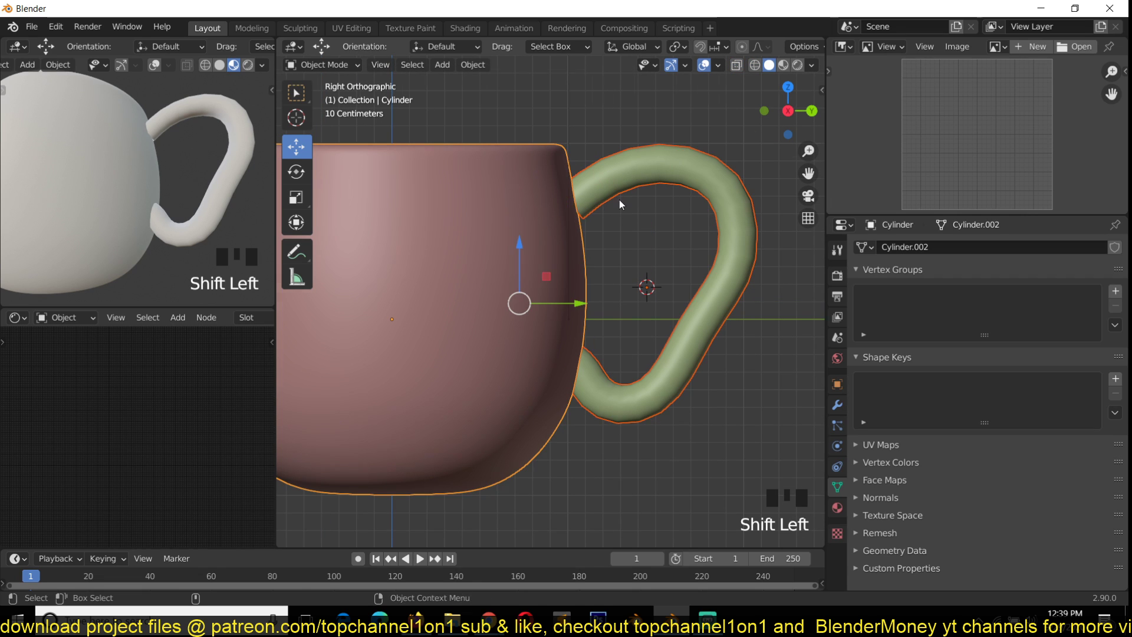
Clear the selection, pick the handle alone, and examine closely where its two ends meet the cup wall.
scroll(613, 202, "up", 4)
middle_click_drag(607, 206, 542, 206, "shift")
key("alt+a")
middle_click_drag(574, 268, 497, 303)
left_click(591, 116)
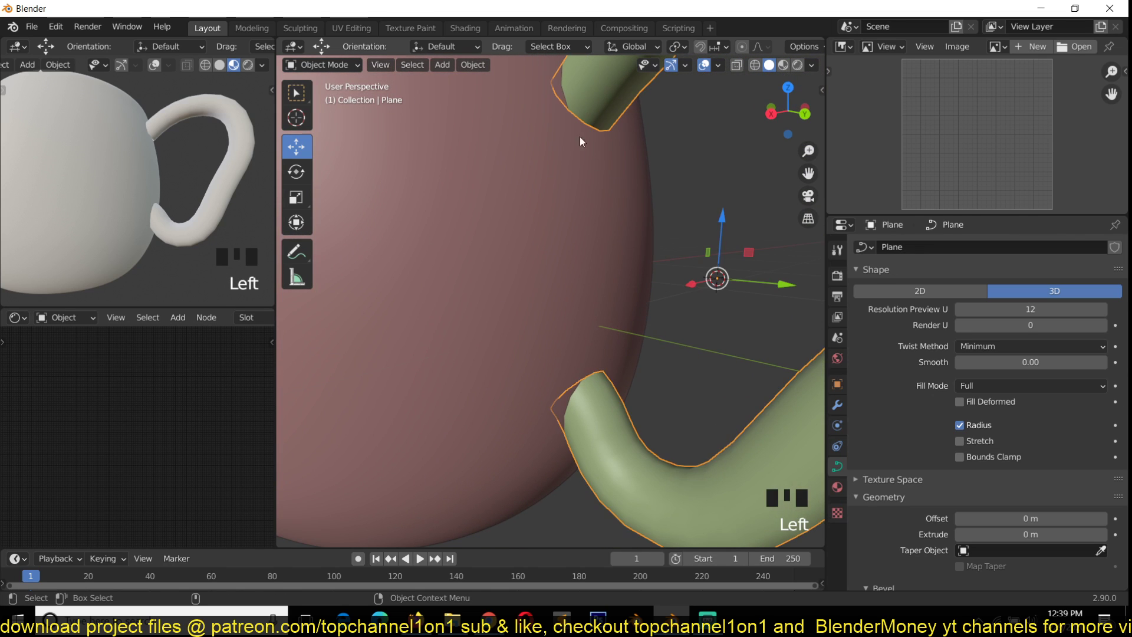
scroll(542, 148, "down", 1)
scroll(542, 147, "down", 2)
key("grave")
scroll(603, 199, "up", 4)
middle_click_drag(586, 184, 545, 342)
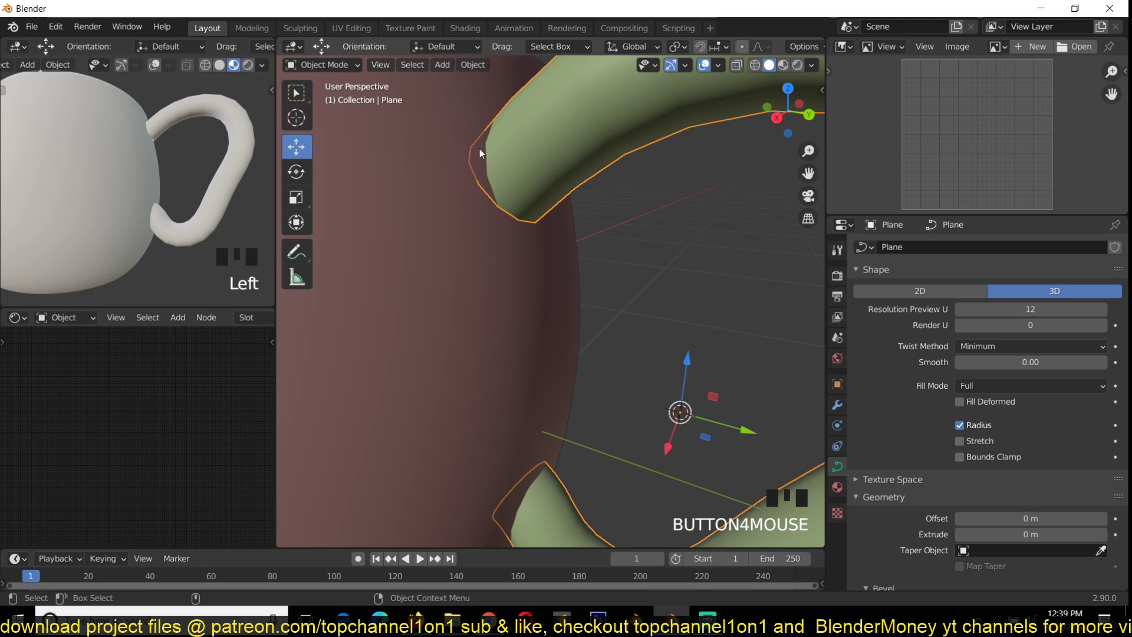
scroll(483, 141, "down", 6)
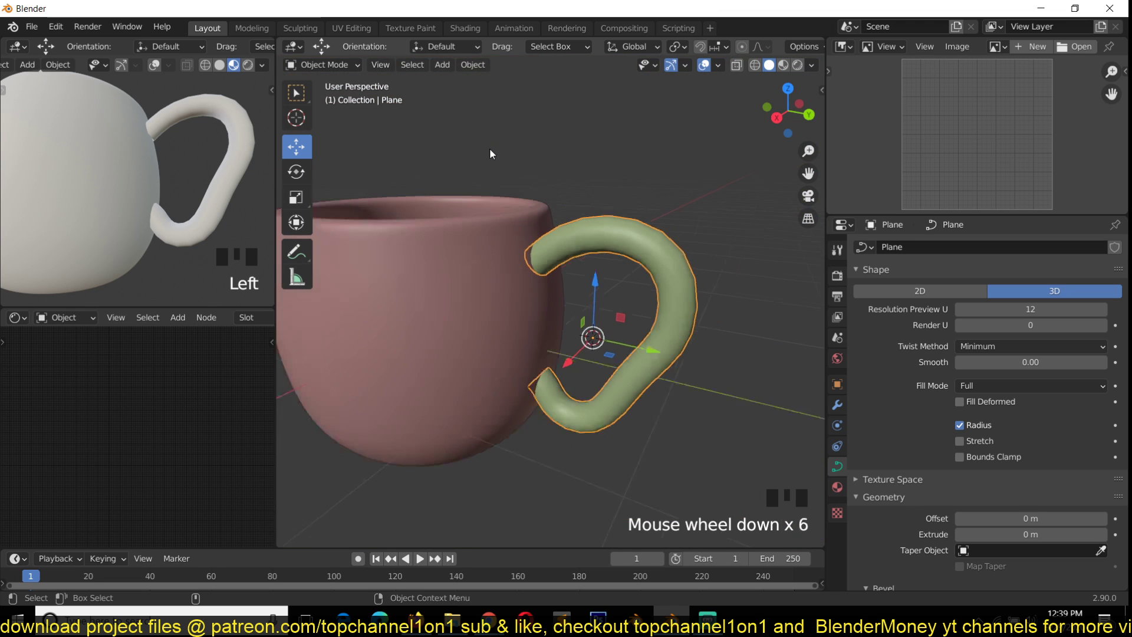
Try to join the handle curve with the cup in the right orthographic view.
key("KP_1")
scroll(571, 206, "up", 2)
key("KP_3")
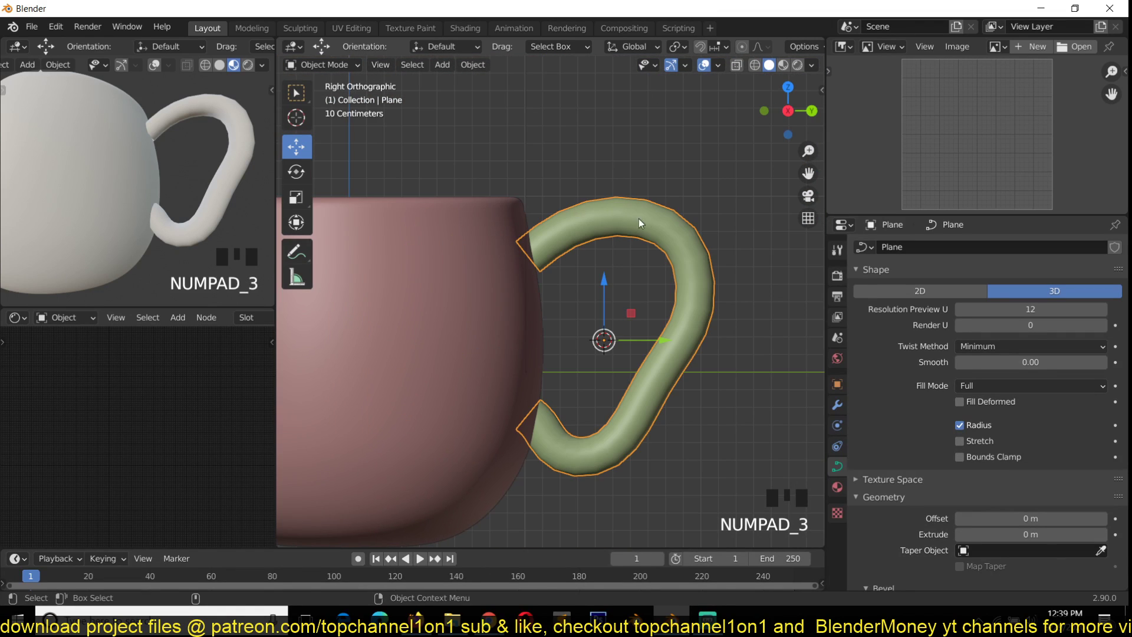
left_click(445, 215, "shift")
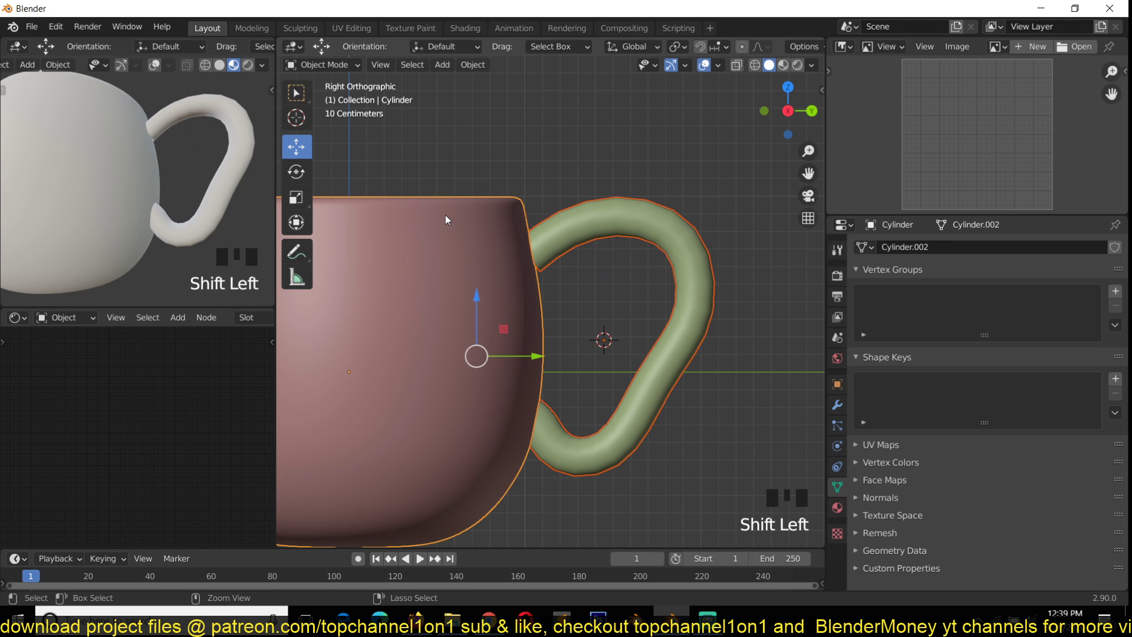
key("ctrl+j")
Select the handle and the cup in turn and check each one in Edit Mode.
left_click(643, 223)
left_click(513, 223)
left_click(647, 224)
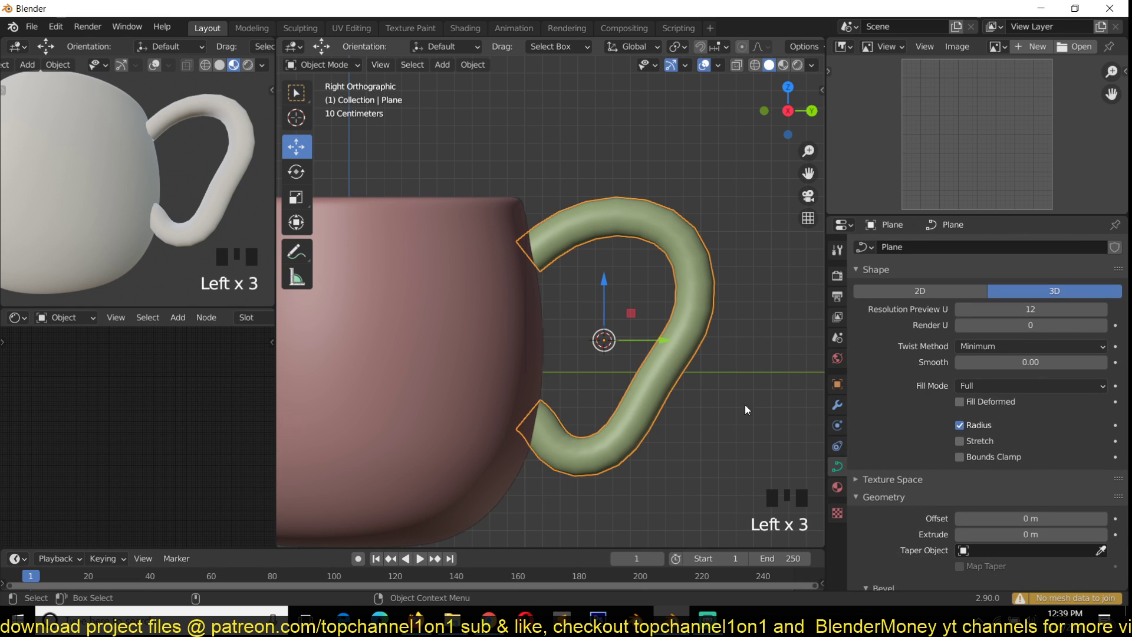
left_click(707, 617)
left_click(707, 617)
key("Tab")
key("Tab")
left_click(490, 223)
key("Tab")
key("Tab")
Retry joining the handle curve with the cup, keeping the cup as the active object.
left_click(596, 224)
left_click(471, 245, "shift")
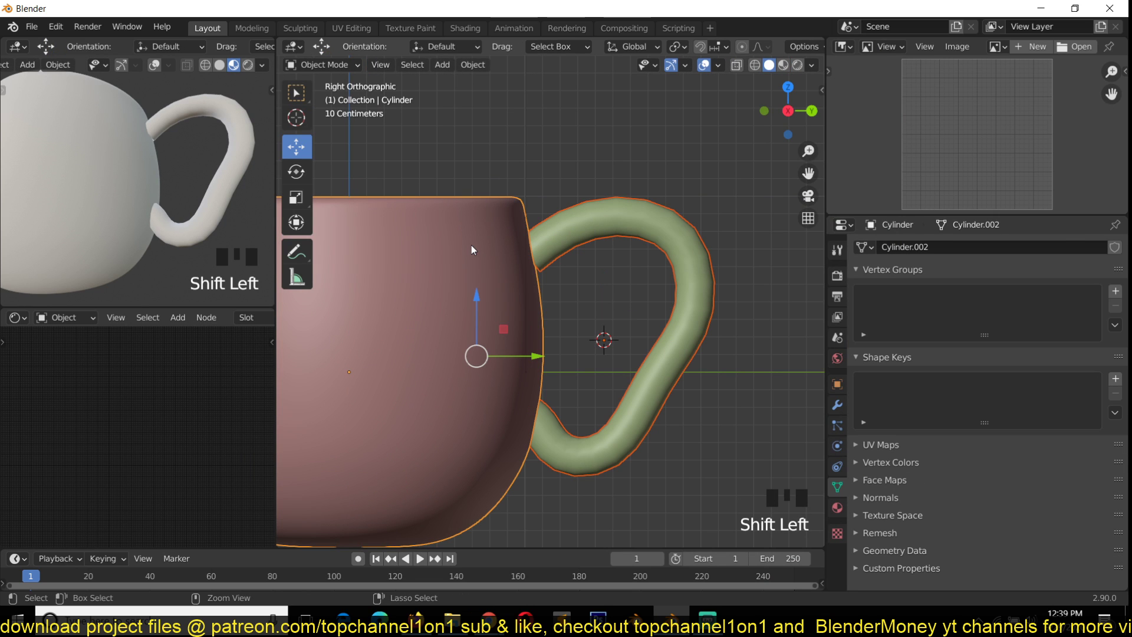
key("ctrl+j")
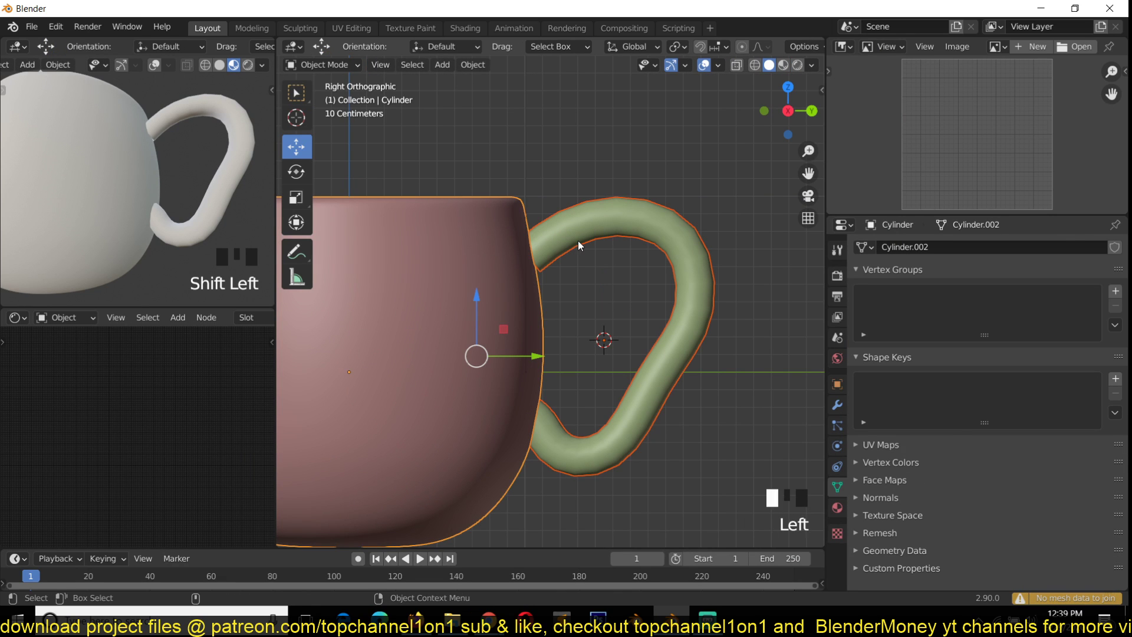
Select only the handle and convert it from a curve to a mesh.
left_click(649, 233)
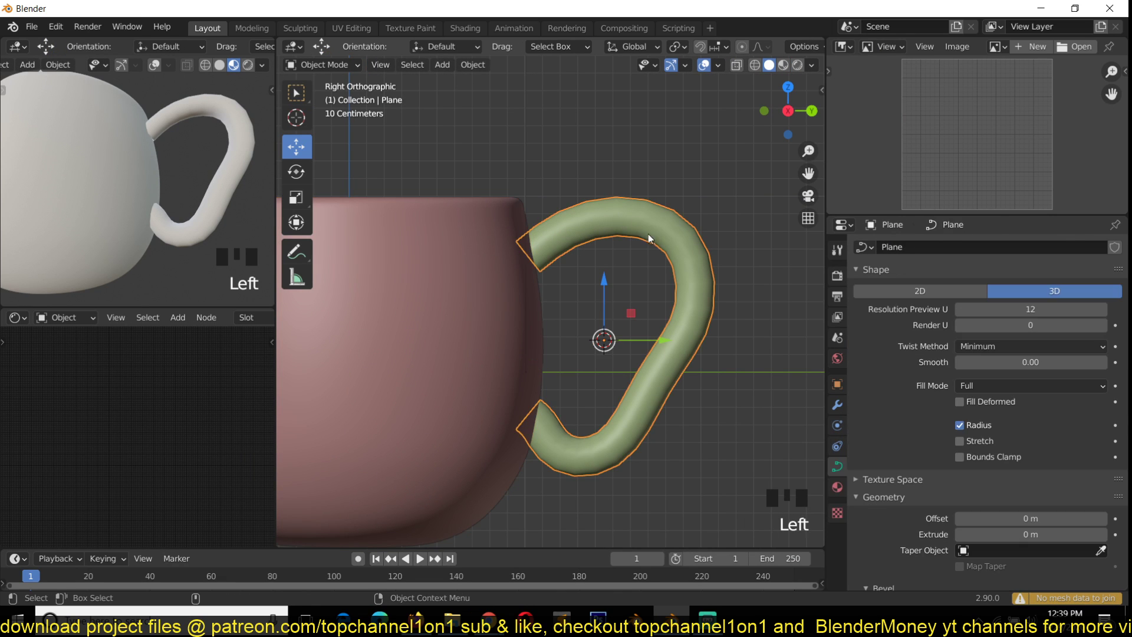
left_click(484, 69)
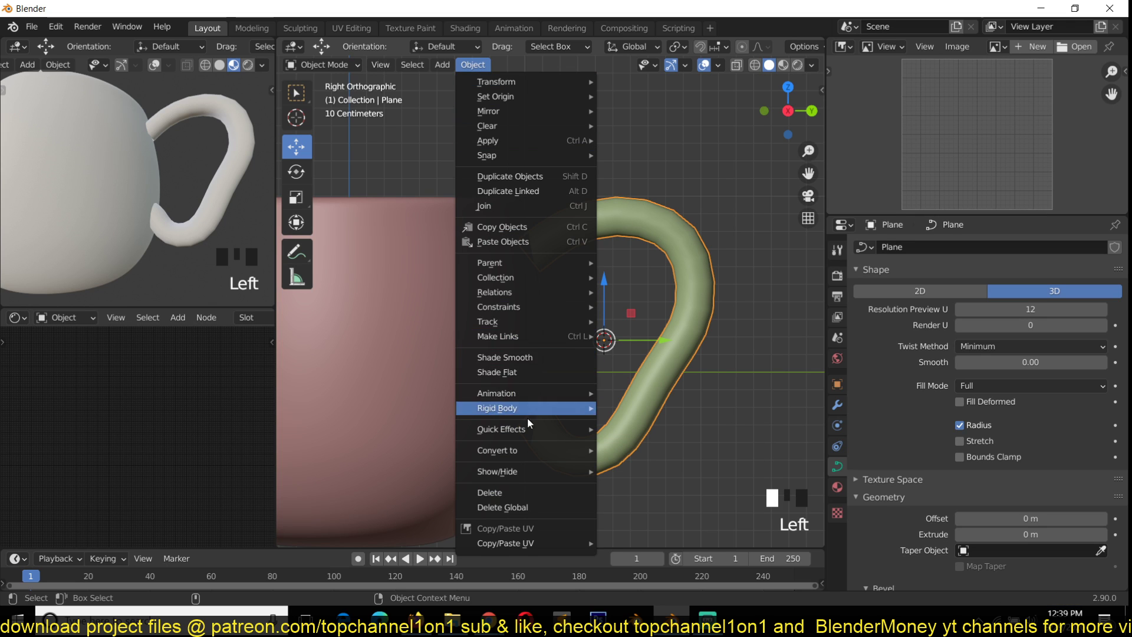
mouse_move(535, 448)
left_click(645, 465)
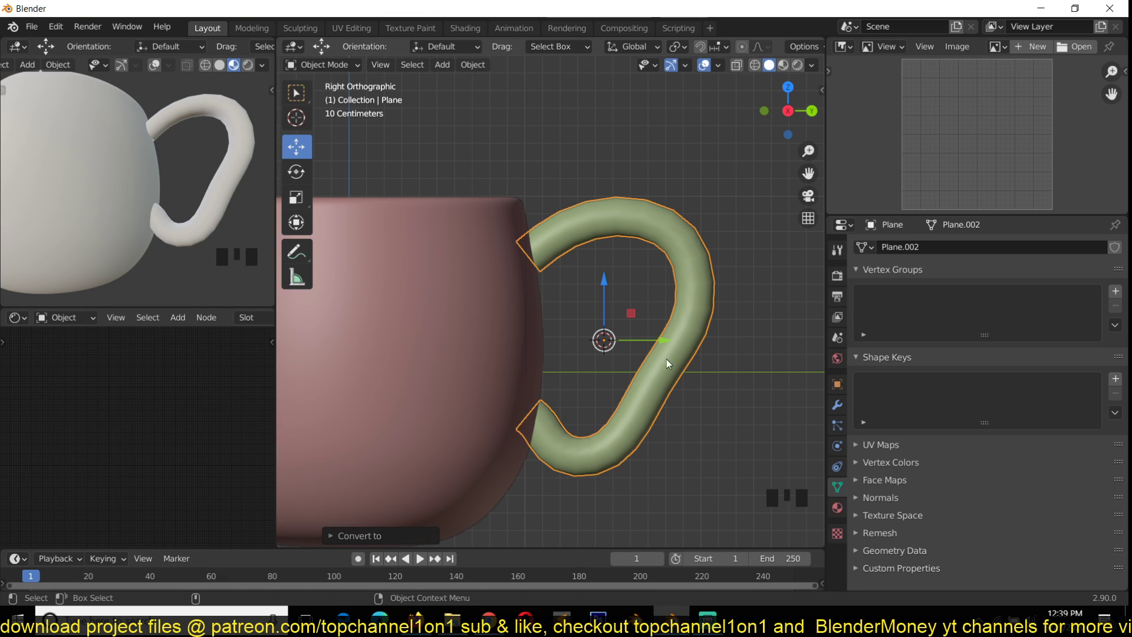
Inspect the converted handle and the cup one after the other in Edit Mode.
key("Tab")
key("Tab")
left_click(508, 306)
key("Tab")
key("Tab")
Try to join the handle mesh to the cup, and undo the join.
left_click(623, 245)
left_click(493, 289)
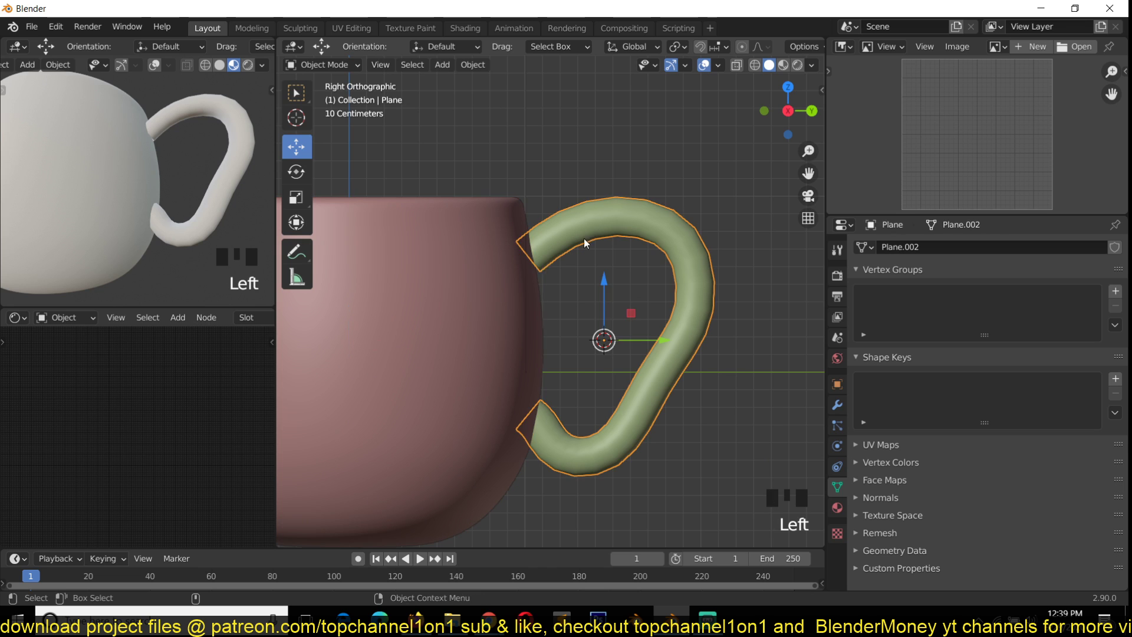
left_click(590, 235, "shift")
left_click(491, 292, "shift")
key("ctrl+j")
middle_click_drag(492, 293, 541, 347)
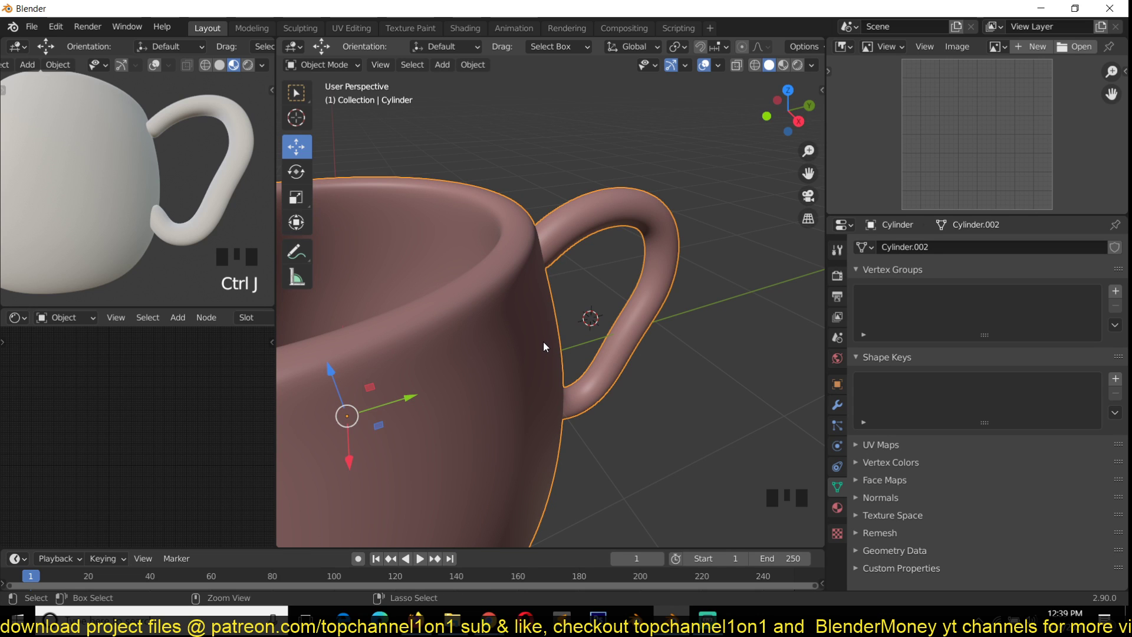
key("ctrl+z")
key("KP_1")
key("KP_3")
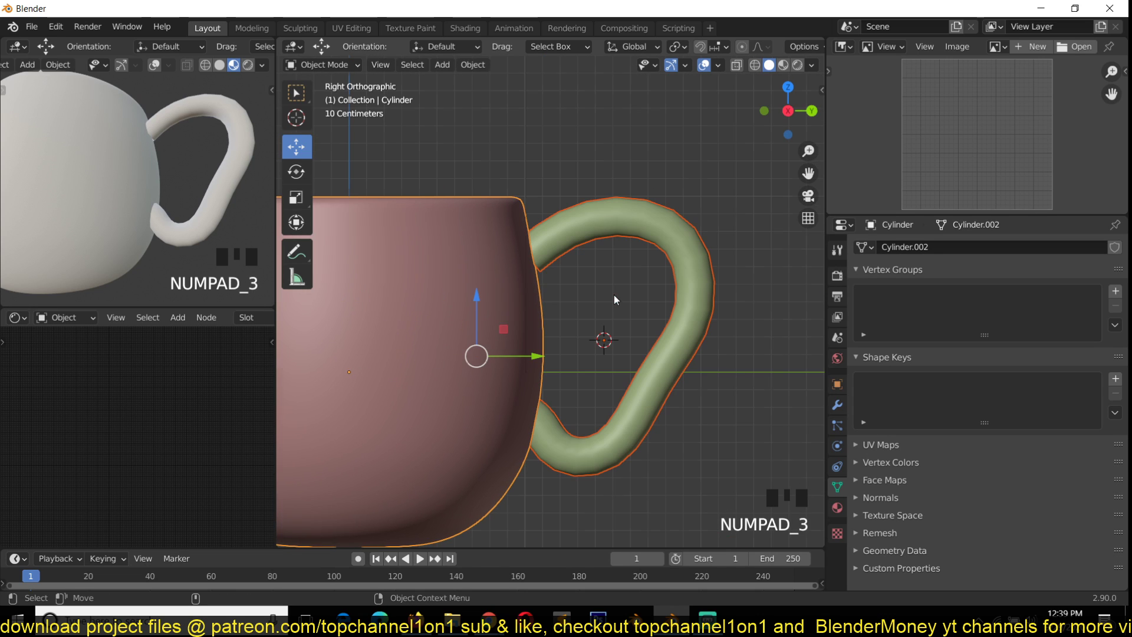
Select only the cup and examine its modifier stack and its base mesh in Edit Mode.
left_click(629, 183)
middle_click_drag(516, 228, 566, 295, "shift")
left_click(537, 255)
left_click(837, 405)
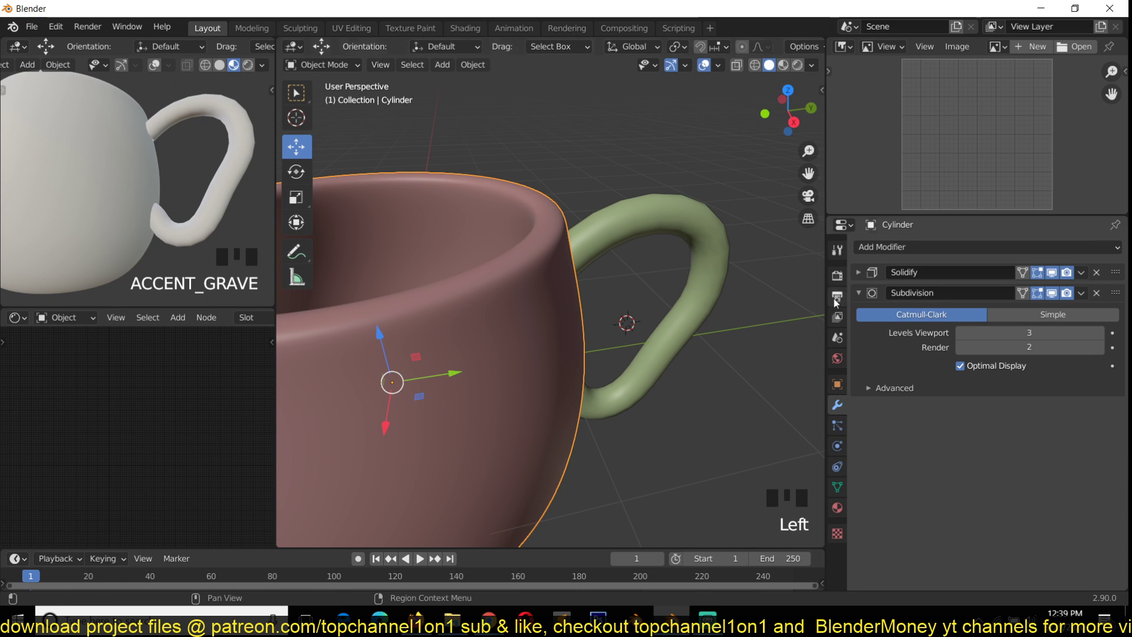
middle_click_drag(546, 289, 503, 312)
left_click(607, 254)
left_click(510, 248)
middle_click_drag(509, 249, 575, 268)
key("Tab")
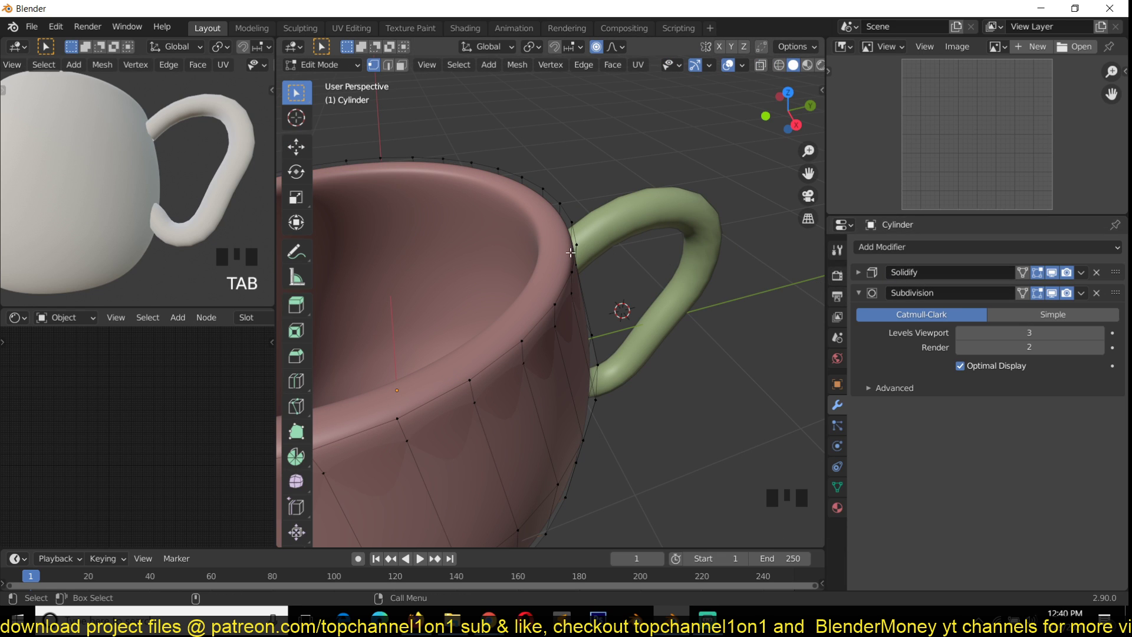
key("Tab")
middle_click_drag(524, 226, 643, 235, "shift")
key("Tab")
key("Tab")
Apply the cup's Solidify modifier and turn off the Subdivision modifier's viewport display.
left_click(849, 267)
left_click(858, 272)
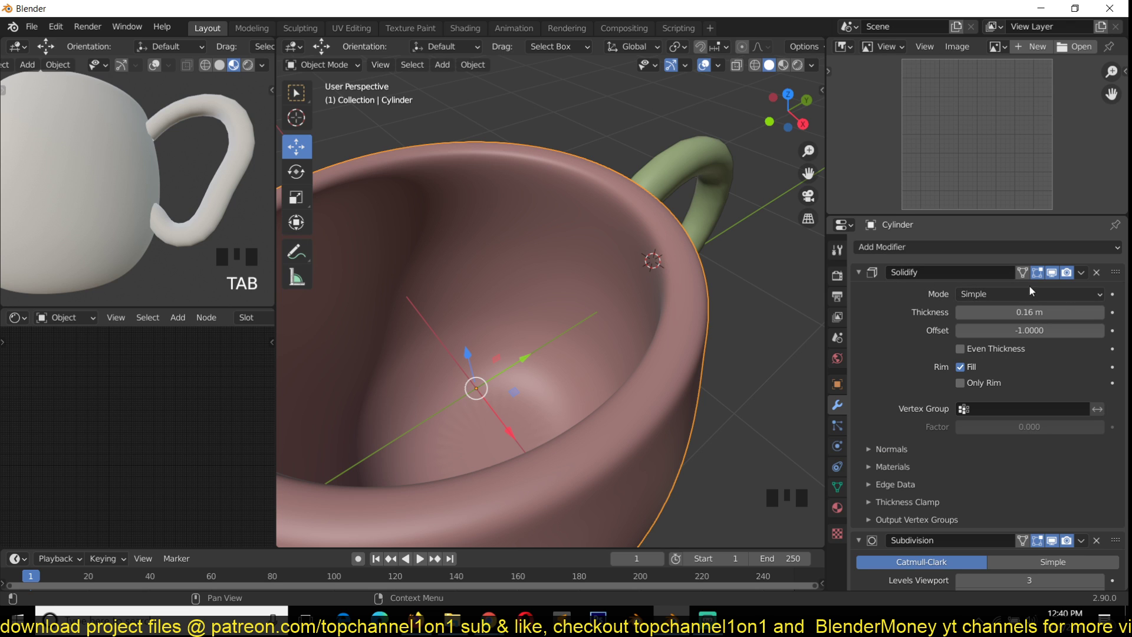
left_click(856, 276)
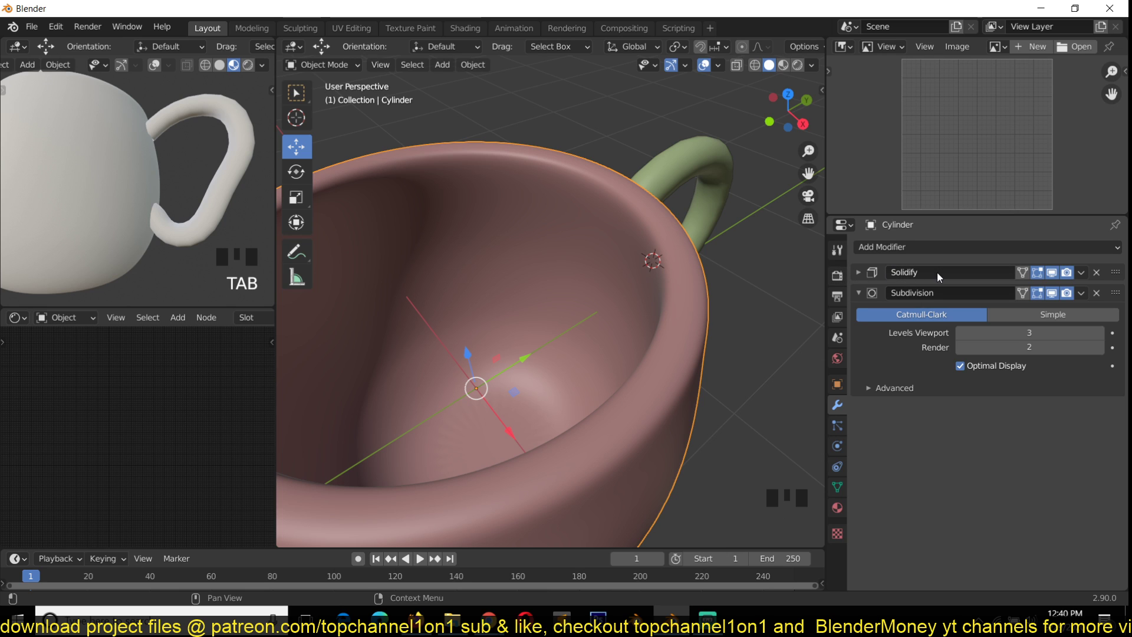
key("ctrl+a")
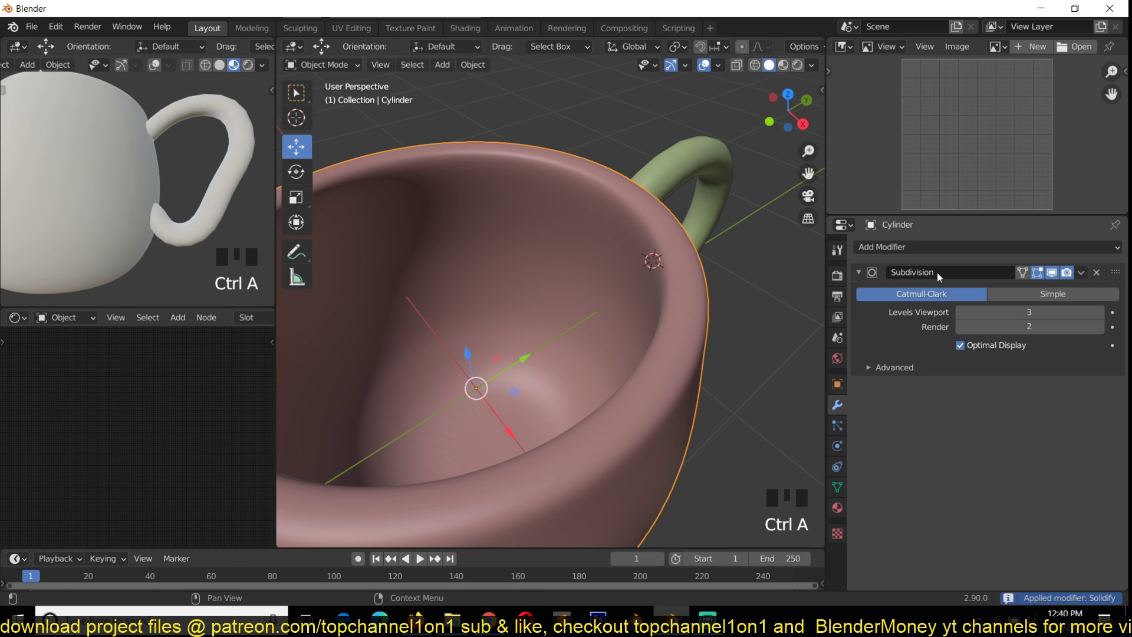
left_click(1051, 277)
Examine where the two handle ends meet the cup wall, selecting the handle and the cup in turn.
key("grave")
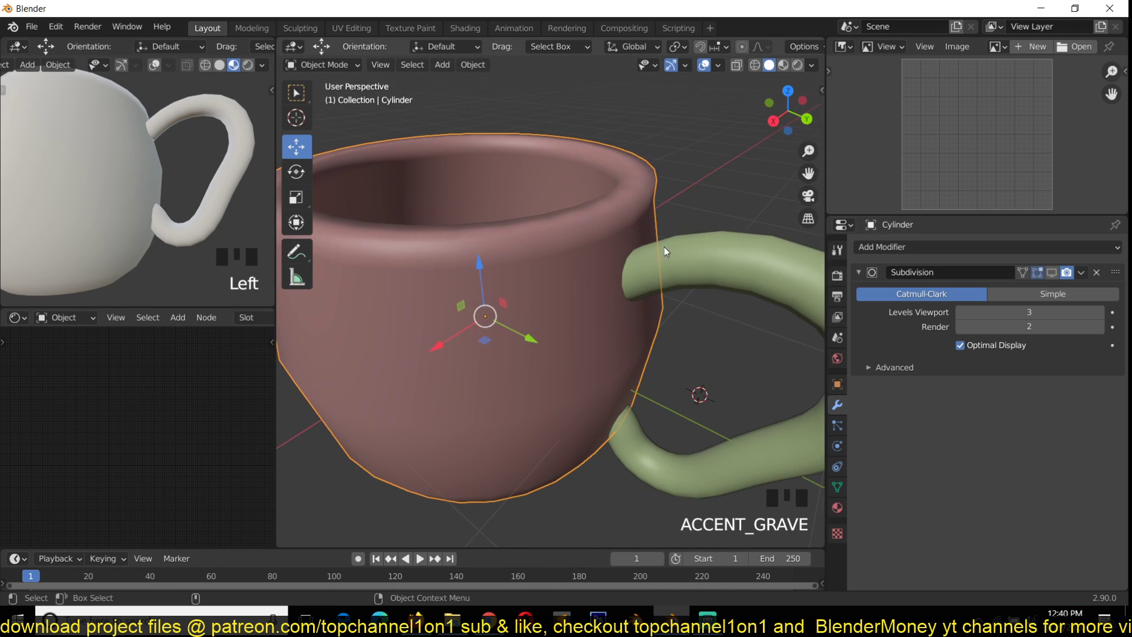
key("grave")
key("grave")
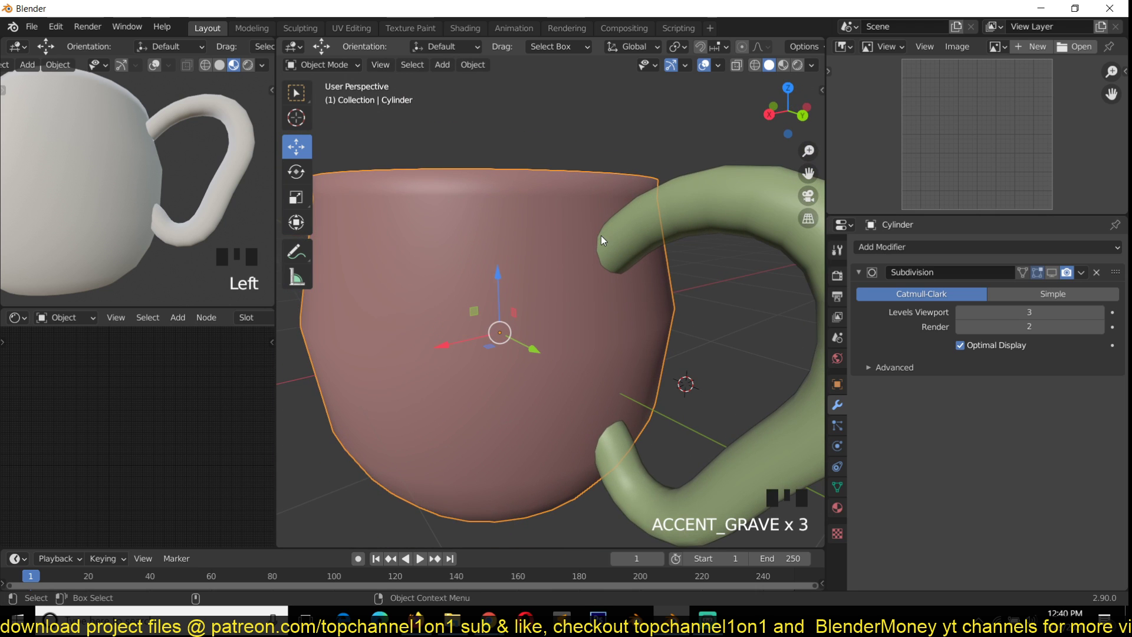
key("grave")
middle_click_drag(600, 235, 664, 235)
left_click(663, 234)
left_click(632, 235)
left_click(566, 222)
left_click(565, 221)
left_click(695, 225)
left_click(573, 239)
left_click(695, 221)
left_click(576, 211)
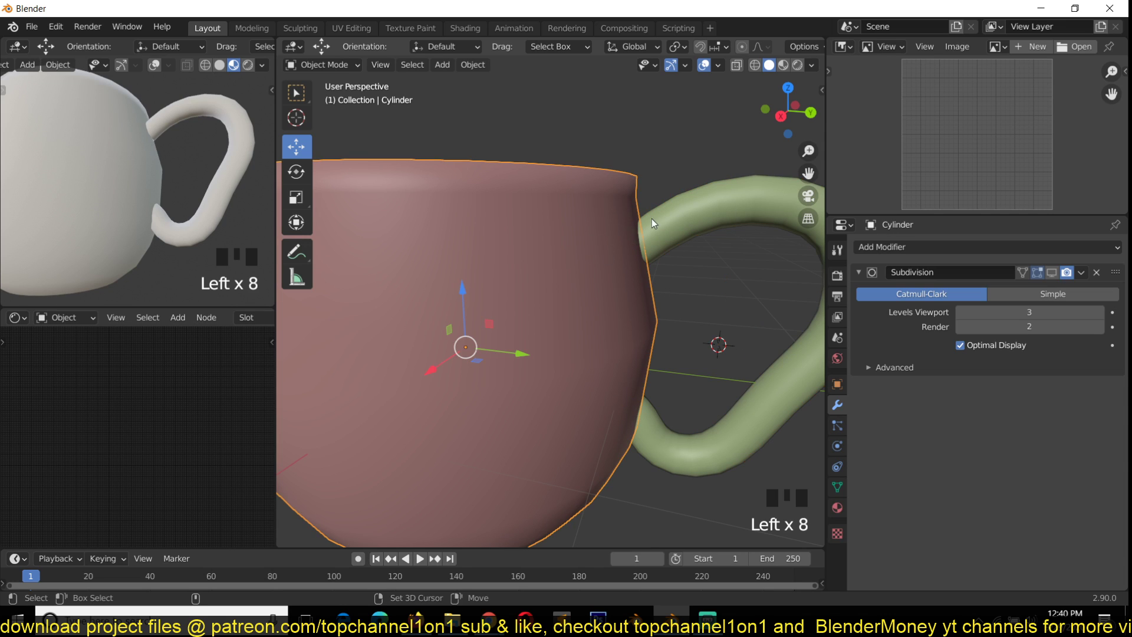
Join the handle mesh to the cup, with the cup as the active object.
left_click(719, 201)
left_click(577, 214, "shift")
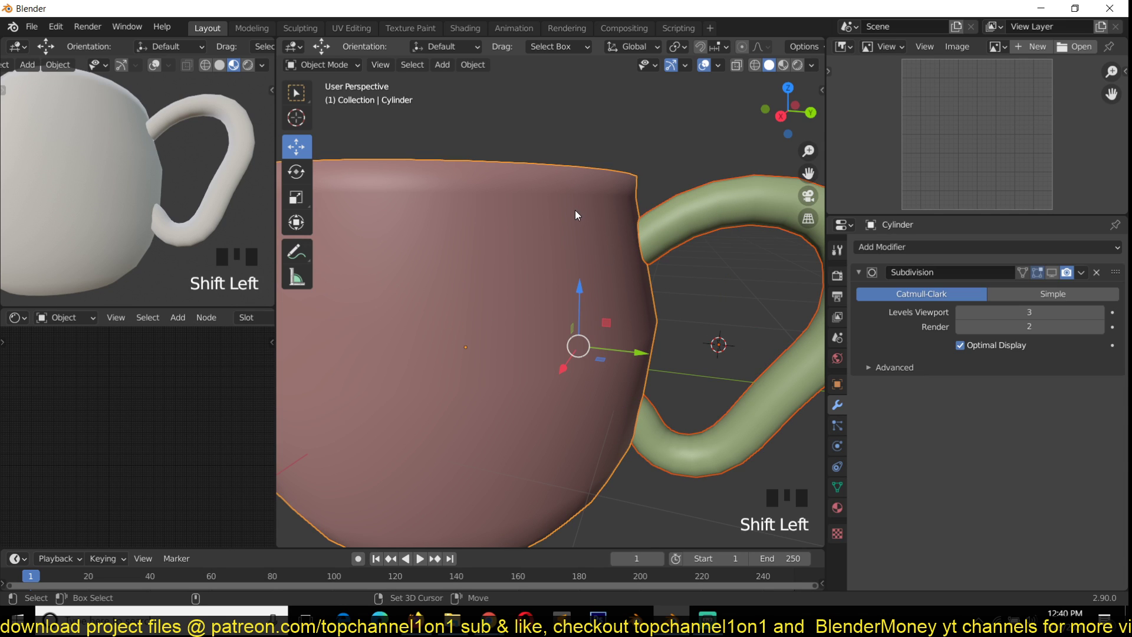
key("ctrl+j")
key("grave")
middle_click_drag(584, 215, 550, 264)
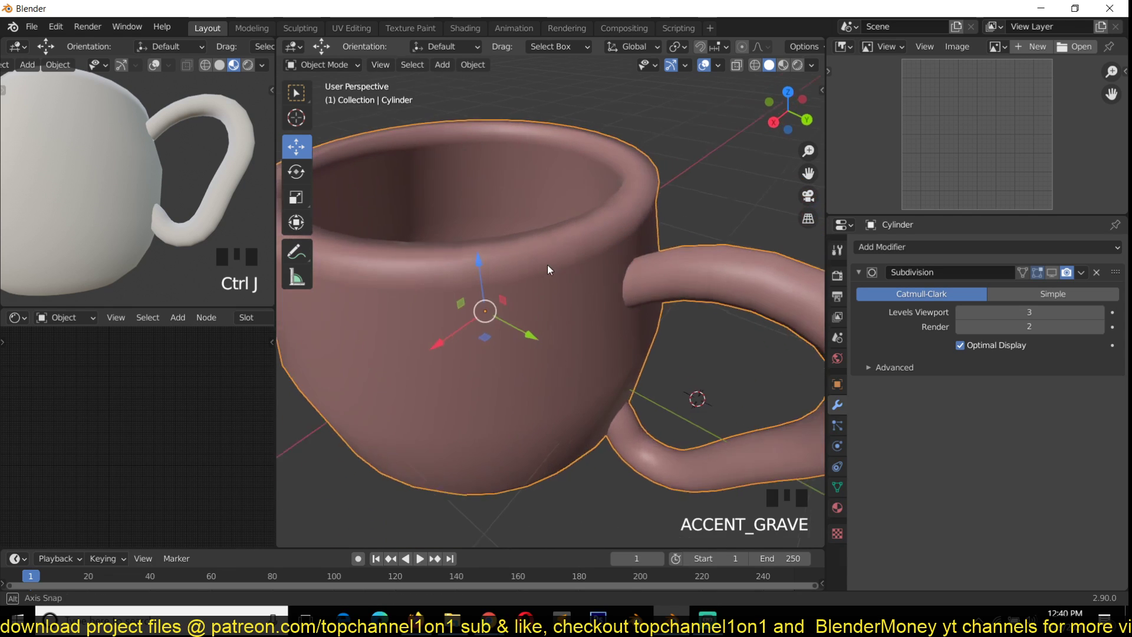
Enter Edit Mode on the joined mug and examine the topology around both handle ends.
key("Tab")
key("grave")
key("grave")
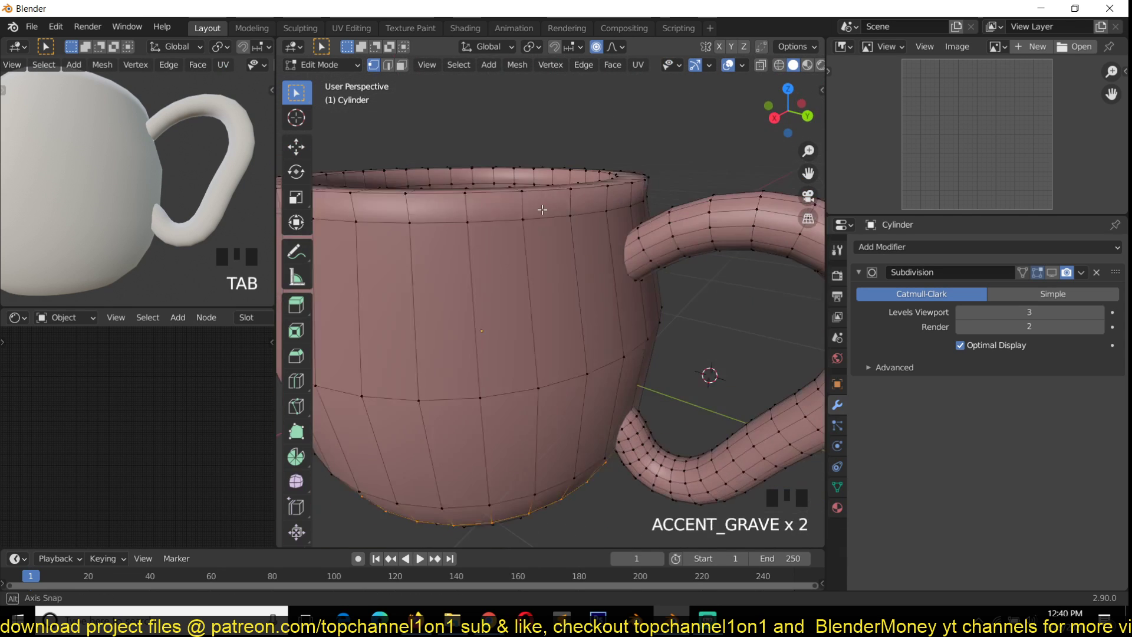
key("grave")
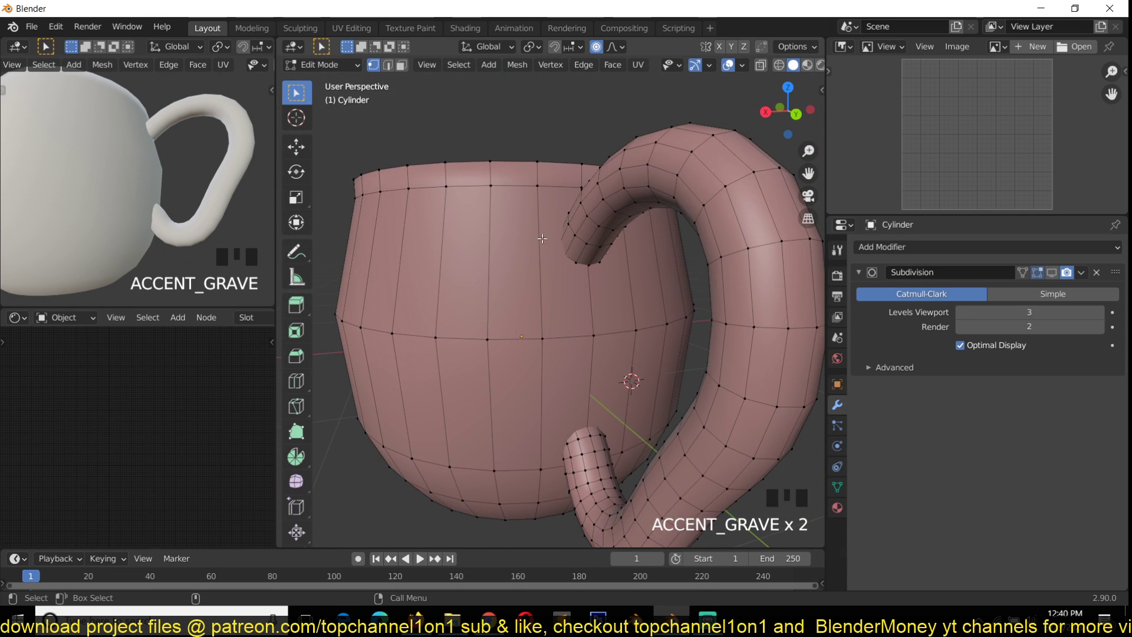
key("grave")
key("grave")
key("grave")
key("grave")
key("grave")
key("grave")
Add a horizontal loop cut around the cup's outer wall and slide it up to the handle's upper end.
key("ctrl")
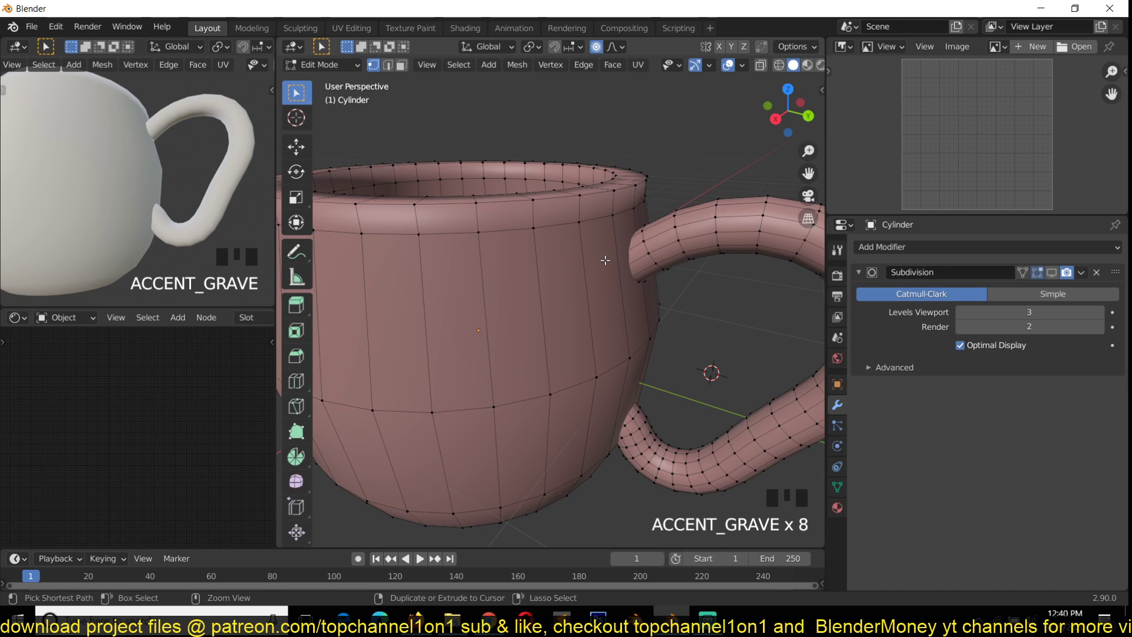
key("ctrl+r")
left_click(605, 260)
right_click(605, 260)
key("g")
key("g")
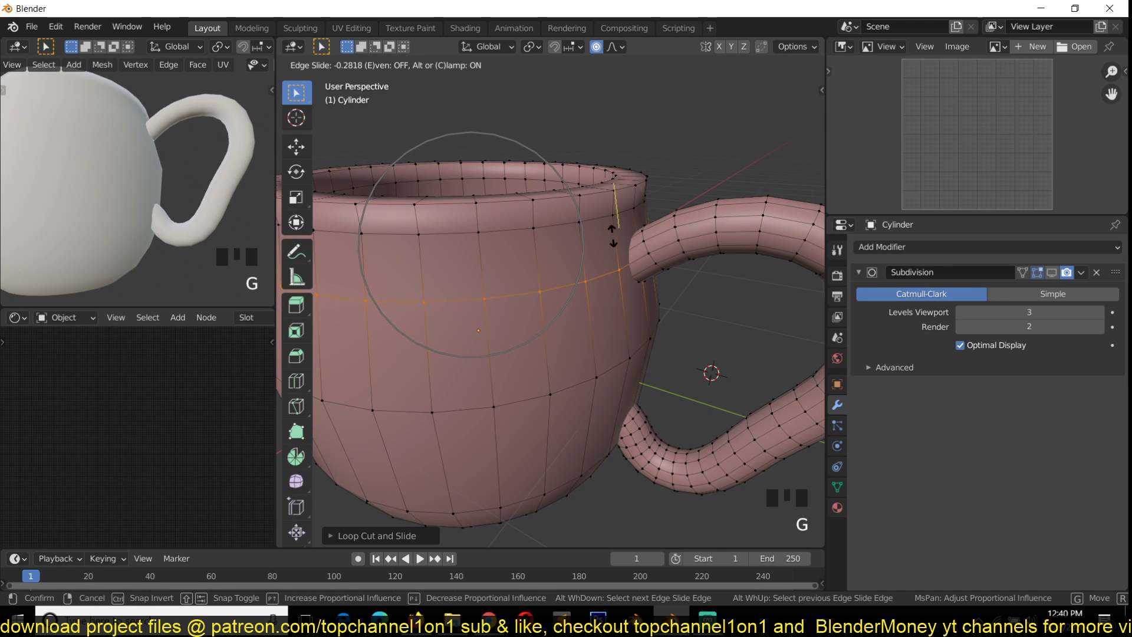
left_click(612, 235)
key("grave")
middle_click_drag(649, 272, 636, 267)
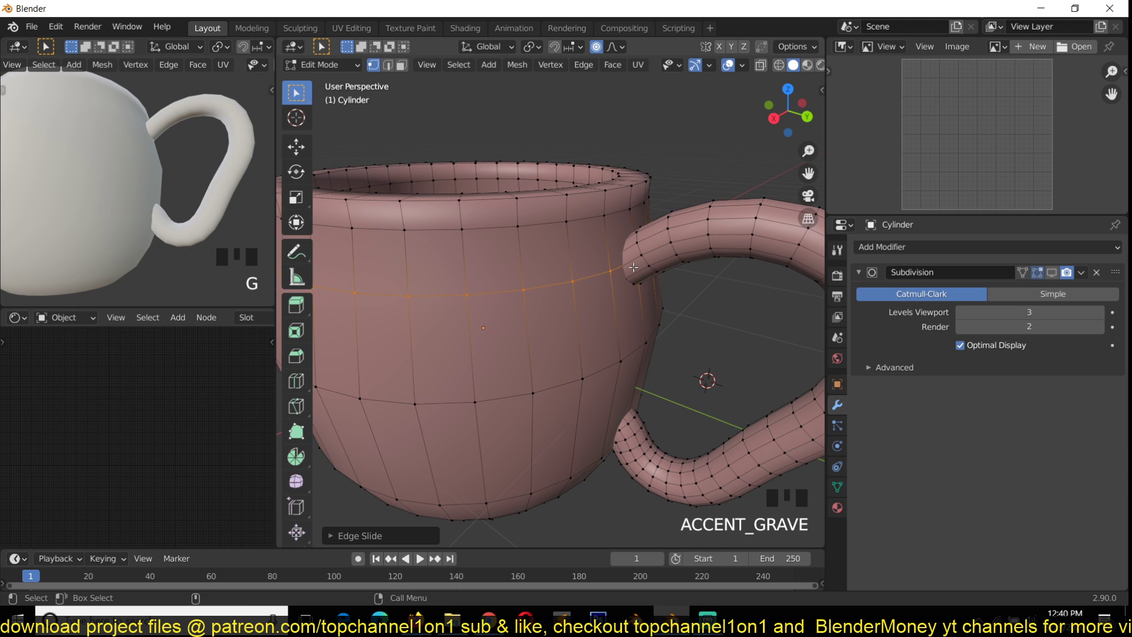
Turn off proportional editing and scale the new edge loop outward by about 1.02.
key("o")
key("s")
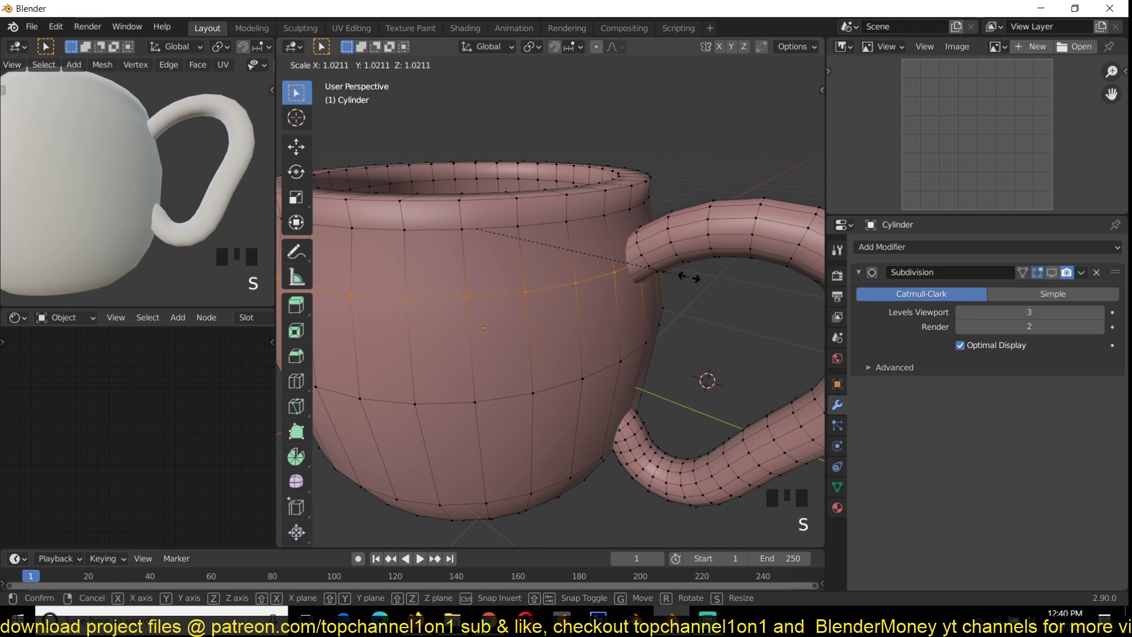
left_click(688, 277)
key("grave")
middle_click_drag(688, 277, 673, 225)
key("grave")
left_click(647, 286)
Check in wireframe how the handle ends pass through the cup wall, and switch to edge selection.
key("grave")
key("grave")
key("grave")
key("z")
left_click(632, 268)
key("2")
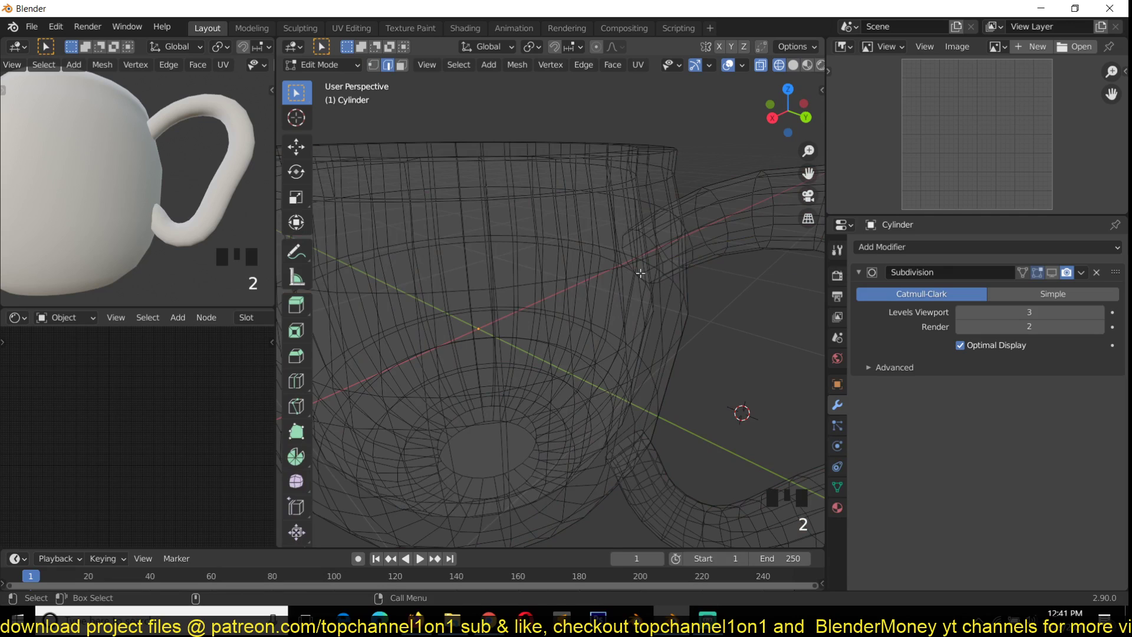
key("shift+z")
key("grave")
Select the ring of faces at the handle's upper end and check its position against the cup wall.
left_click(651, 249, "alt")
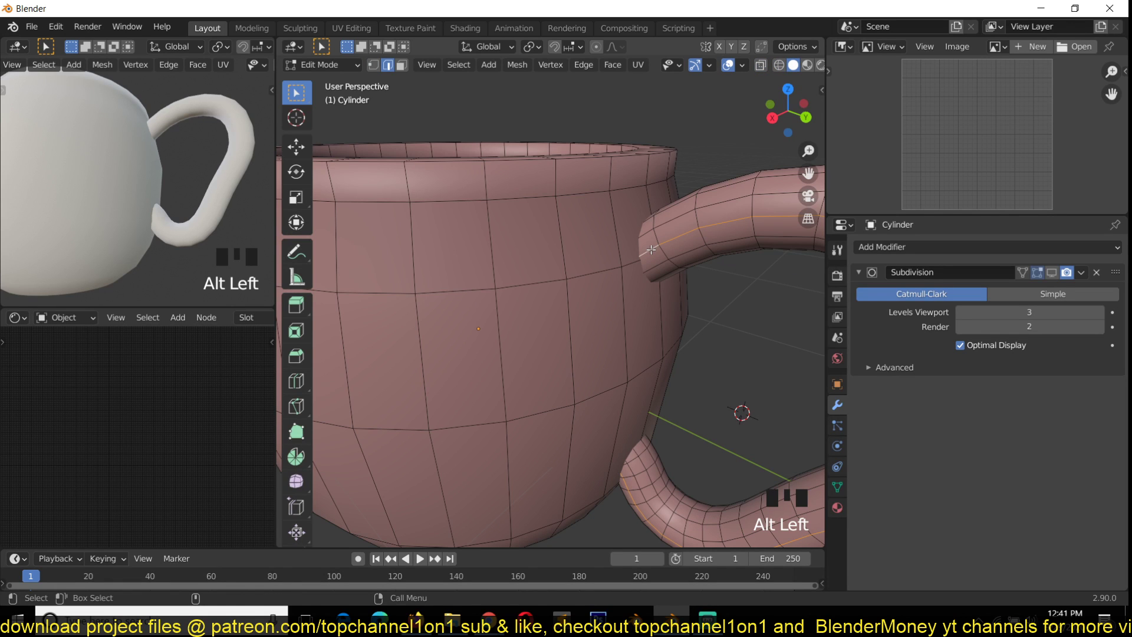
key("3")
key("grave")
scroll(570, 309, "up", 2)
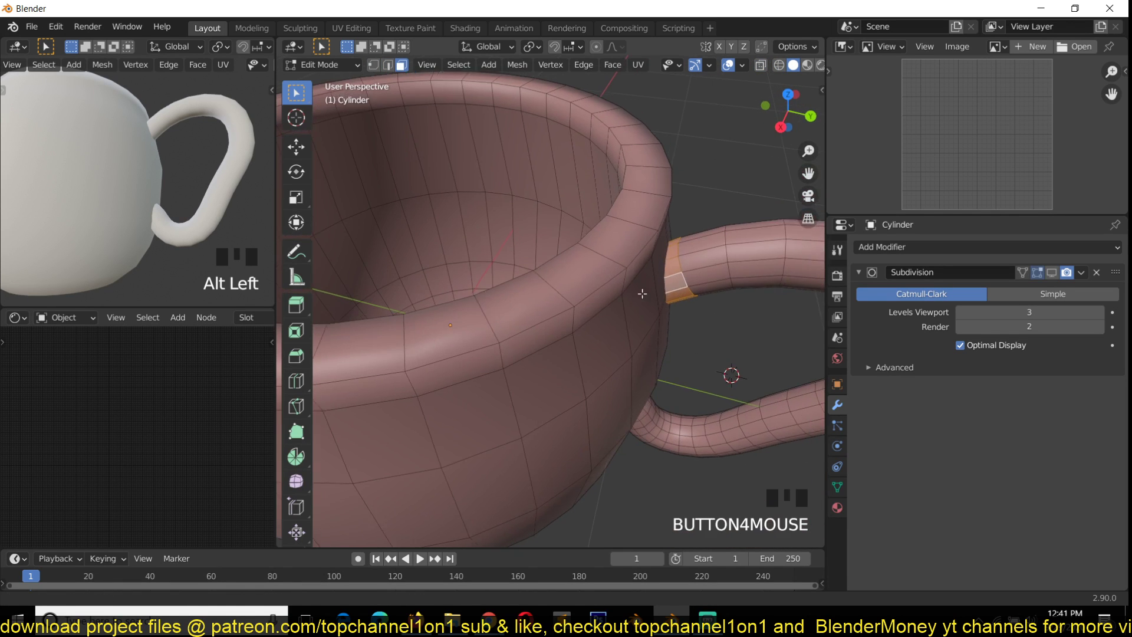
key("grave")
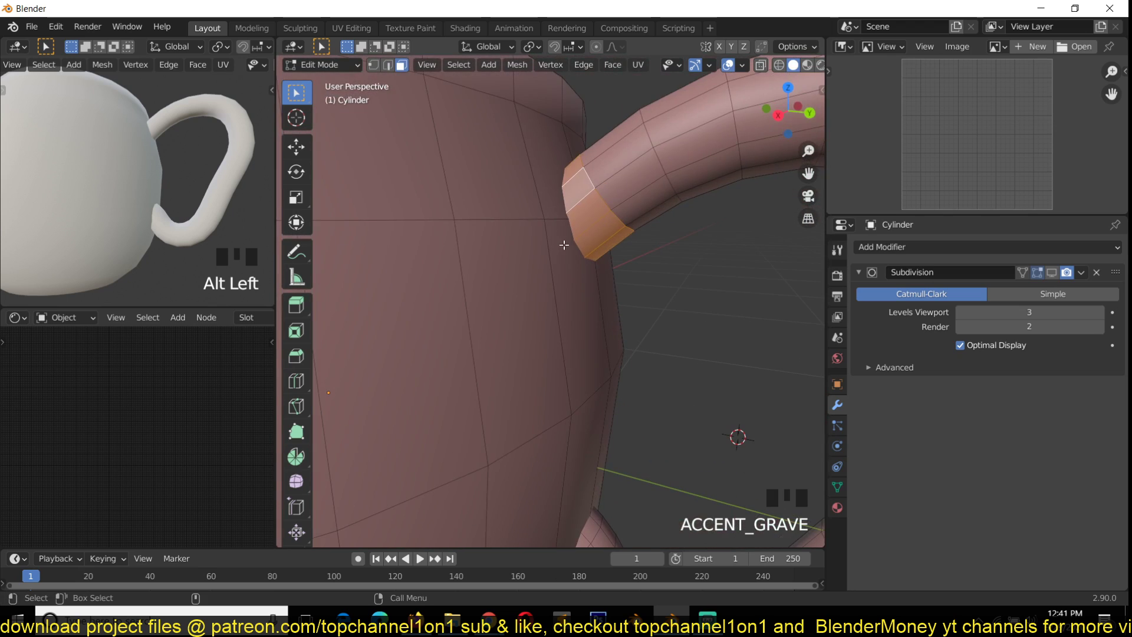
key("z")
left_click(465, 241)
key("grave")
key("z")
left_click(543, 265)
key("grave")
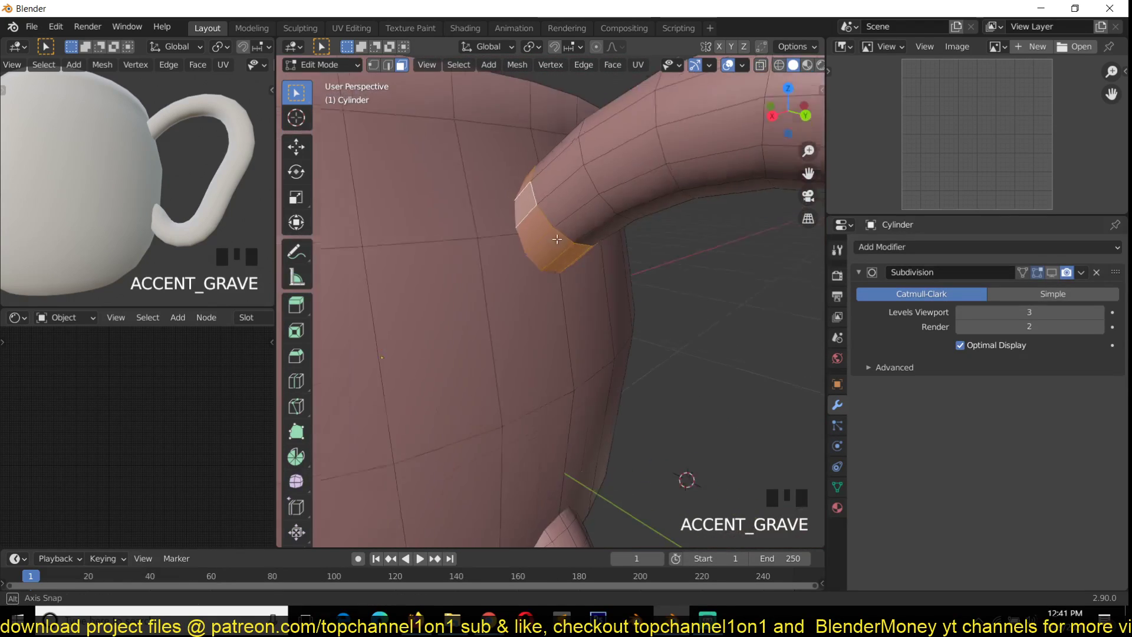
Try selecting the face loops on the inside of the cup from the rim down towards the floor.
key("grave")
scroll(523, 210, "up", 3)
key("grave")
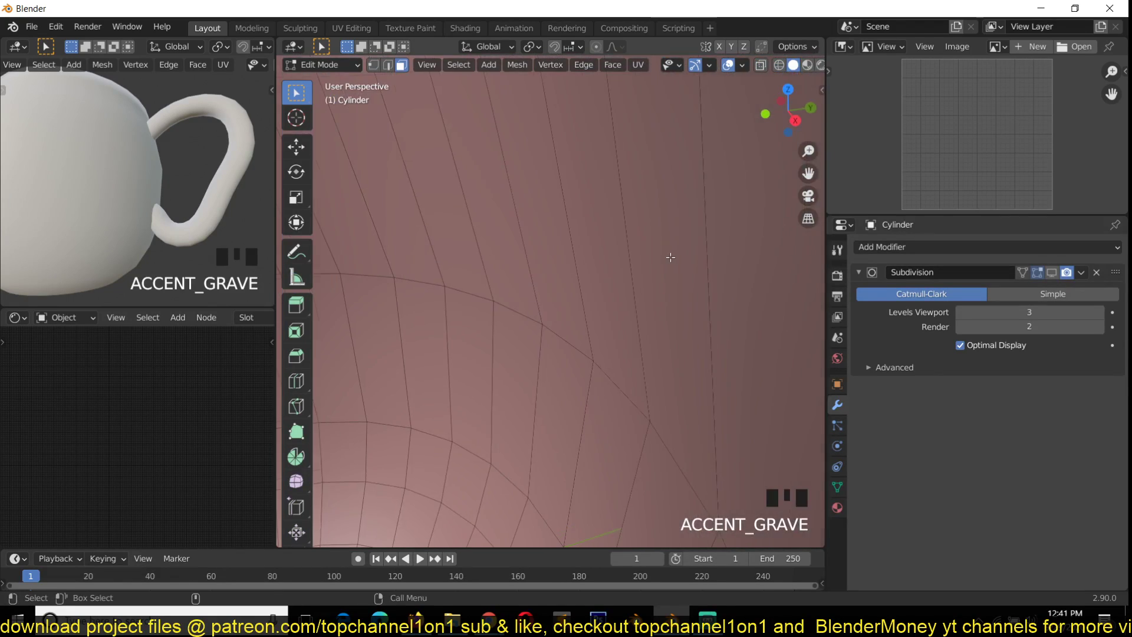
key("grave")
key("grave")
scroll(717, 303, "down", 4)
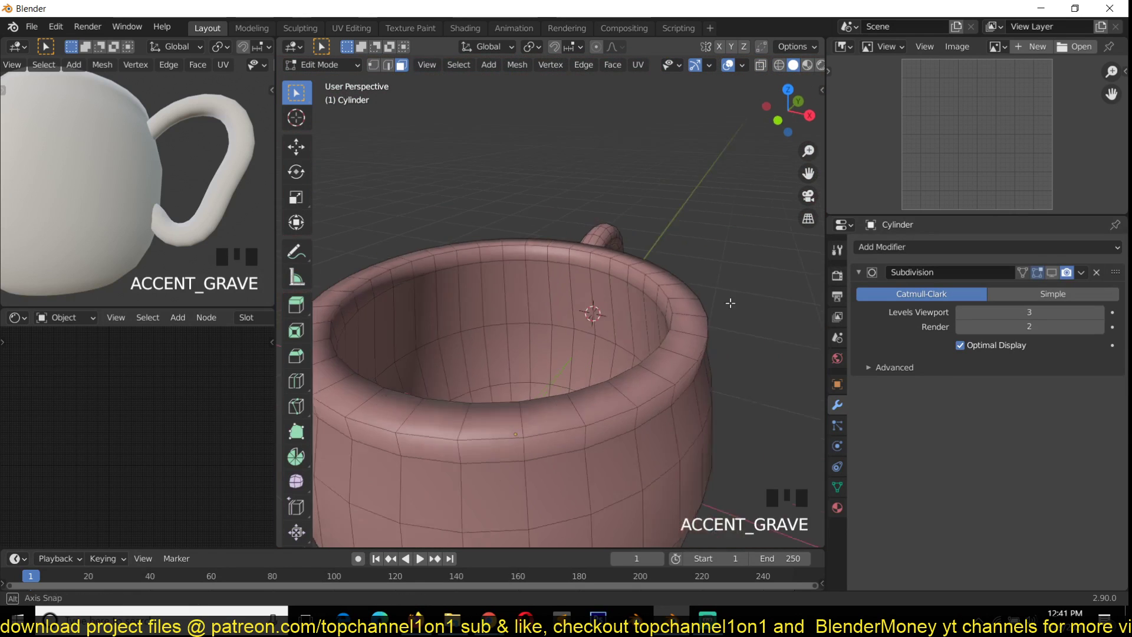
key("grave")
left_click(583, 277, "alt")
key("grave")
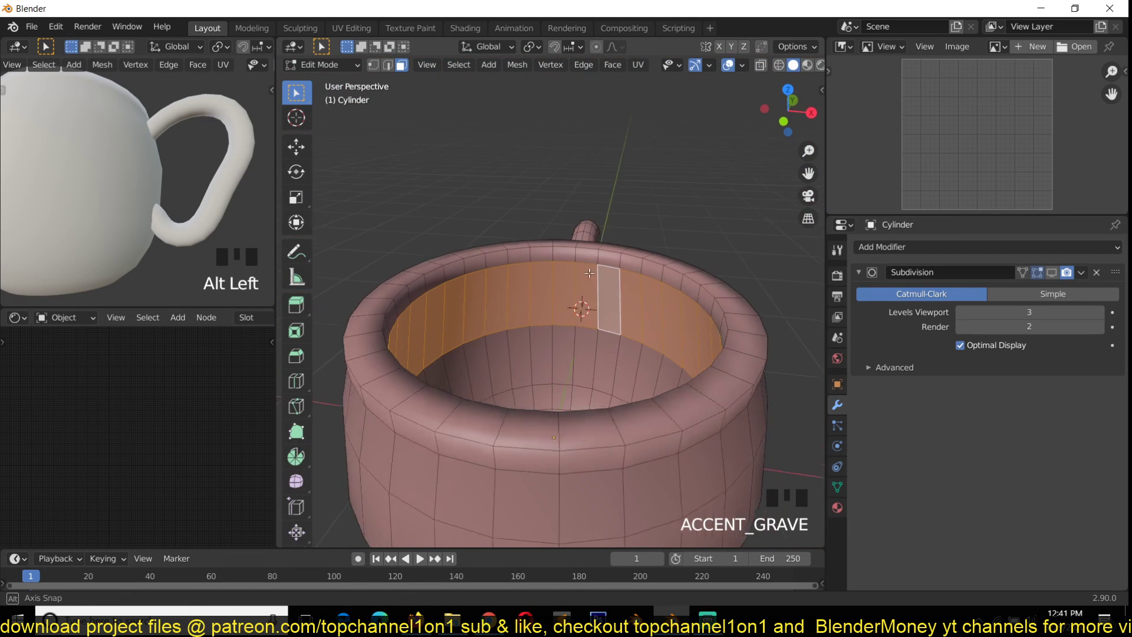
scroll(583, 278, "up", 2)
key("grave")
left_click(608, 374, "alt+shift")
middle_click_drag(592, 431, 599, 389, "shift")
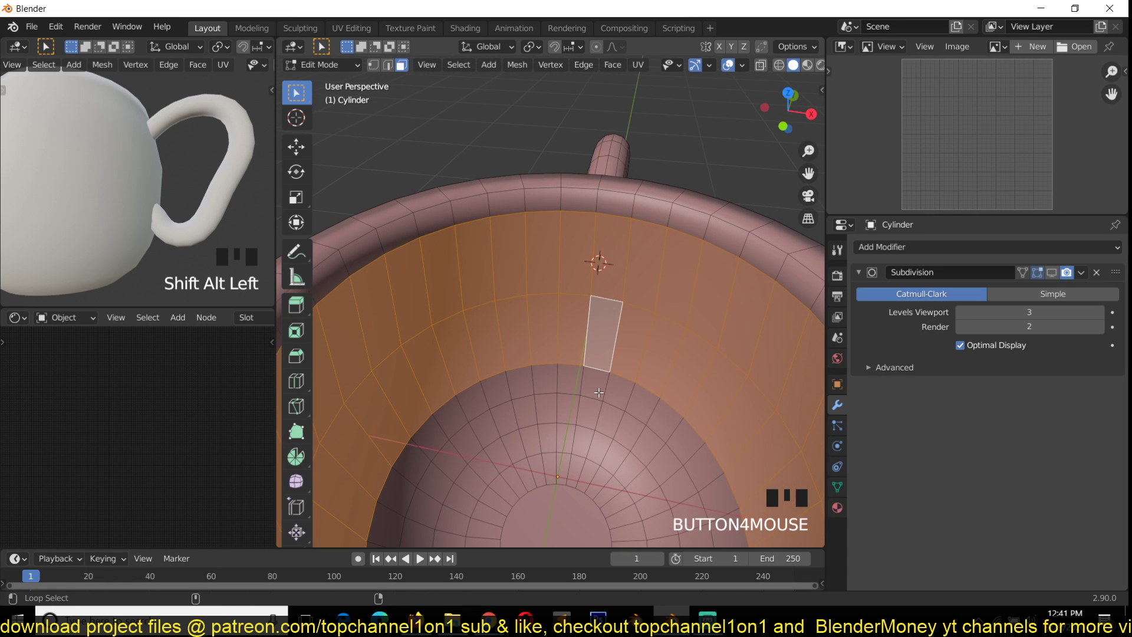
left_click(597, 386, "alt+shift")
left_click(636, 219, "alt+shift")
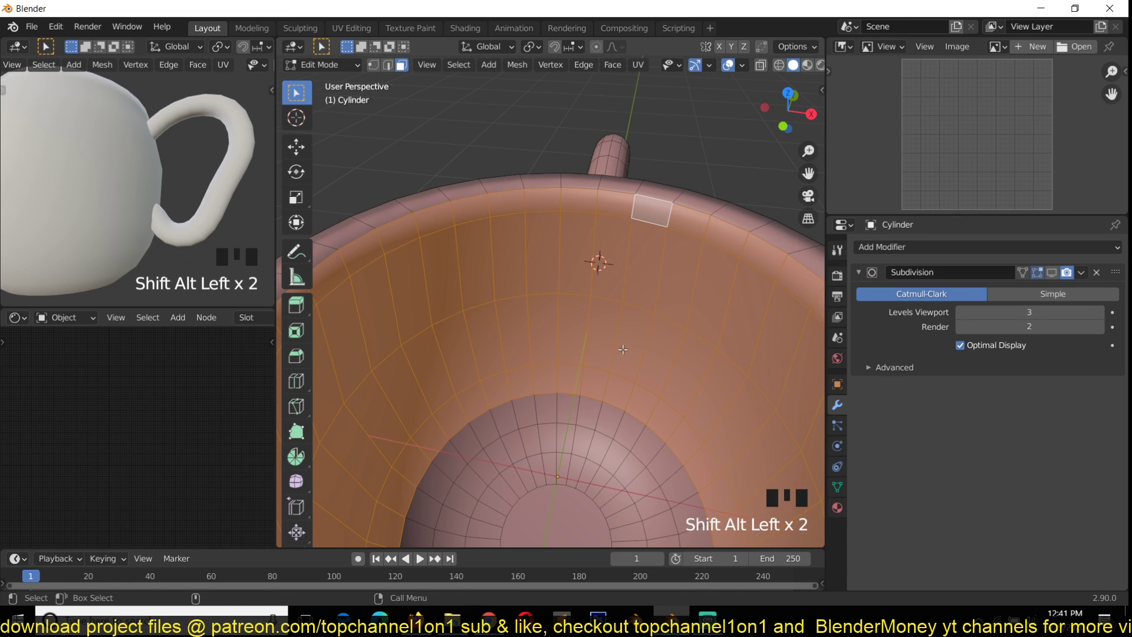
left_click(596, 347)
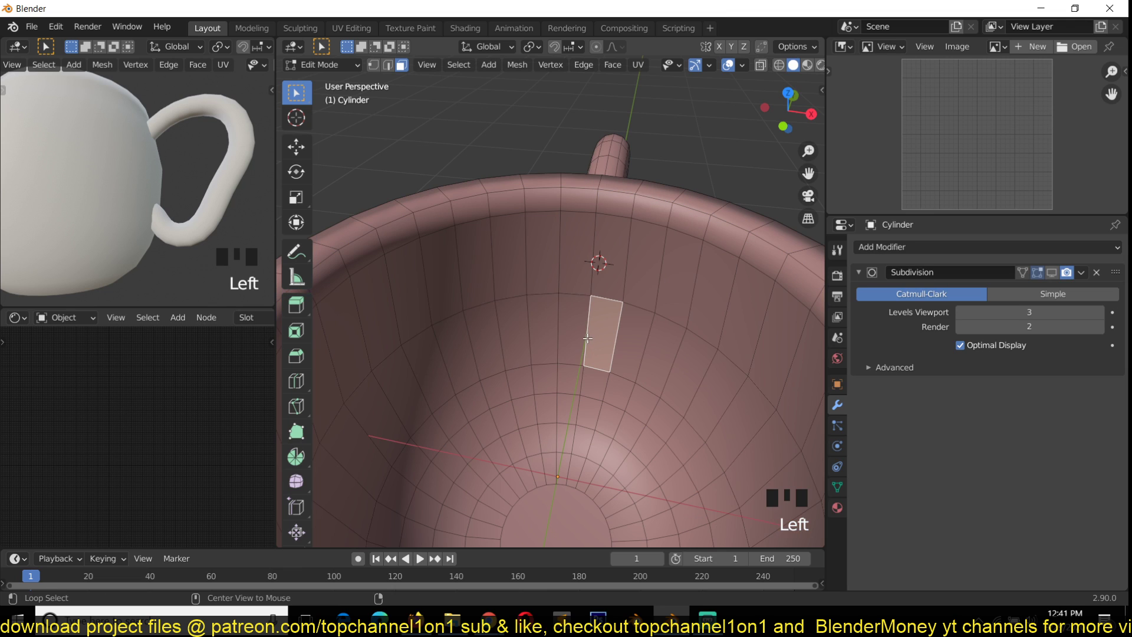
Select the face loops of the cup's inner wall, including the inner rim loop, and hide them.
left_click(587, 337, "alt")
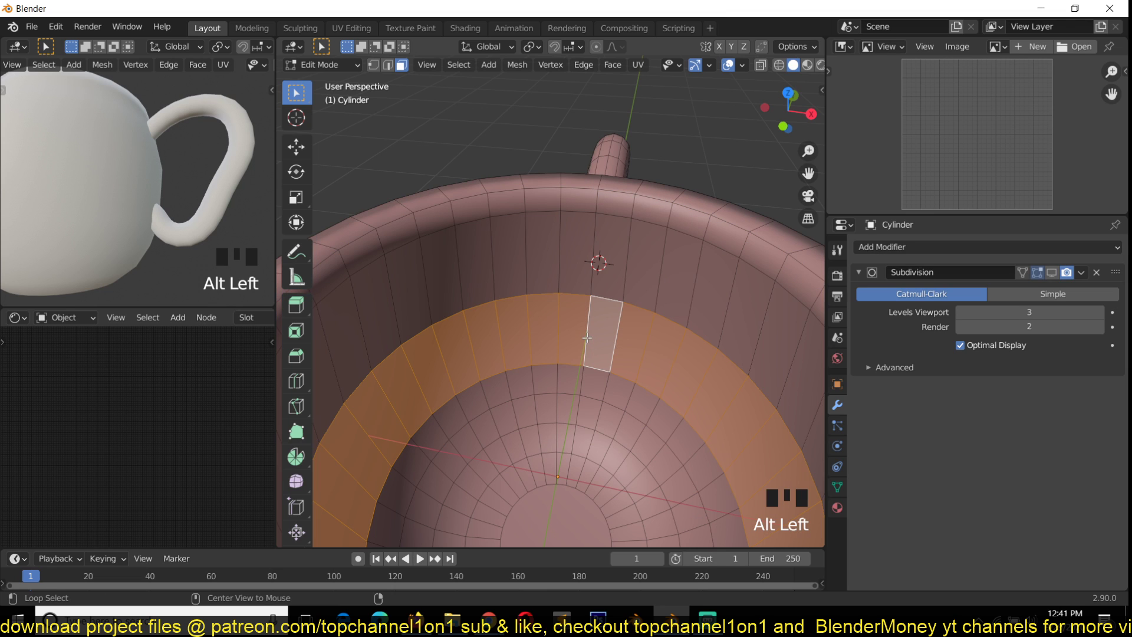
left_click(592, 248, "alt+shift")
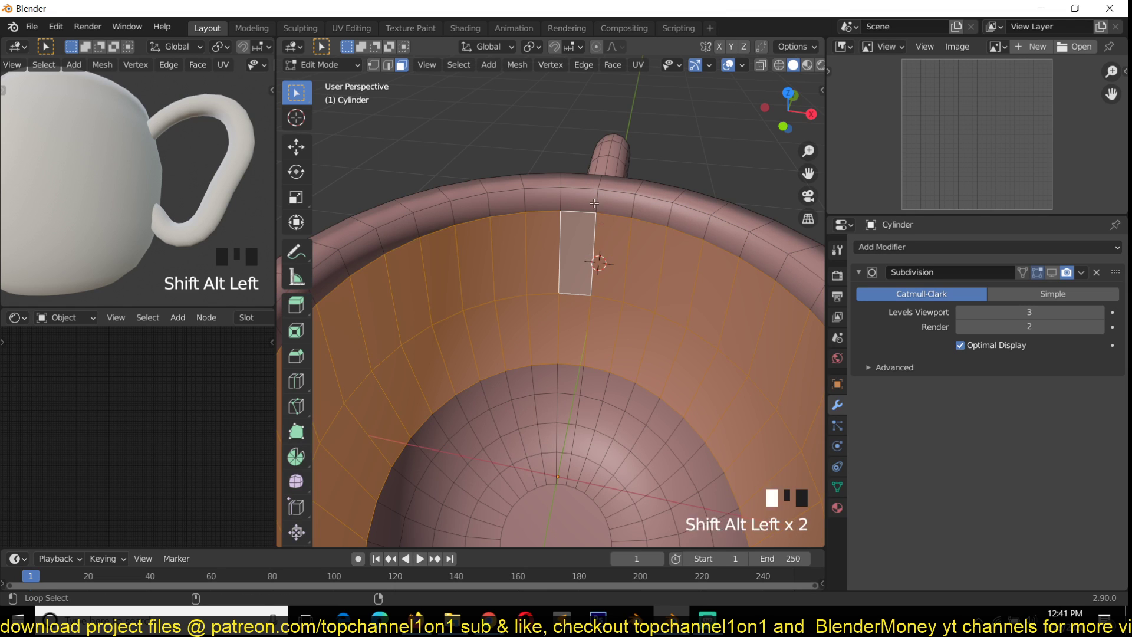
left_click(593, 203, "alt+shift")
left_click(582, 376, "alt+shift")
key("h")
Select the open edge loop at the handle's upper end inside the cup wall and fill it with a face.
middle_click_drag(619, 257, 570, 280)
key("grave")
scroll(578, 334, "up", 4)
key("2")
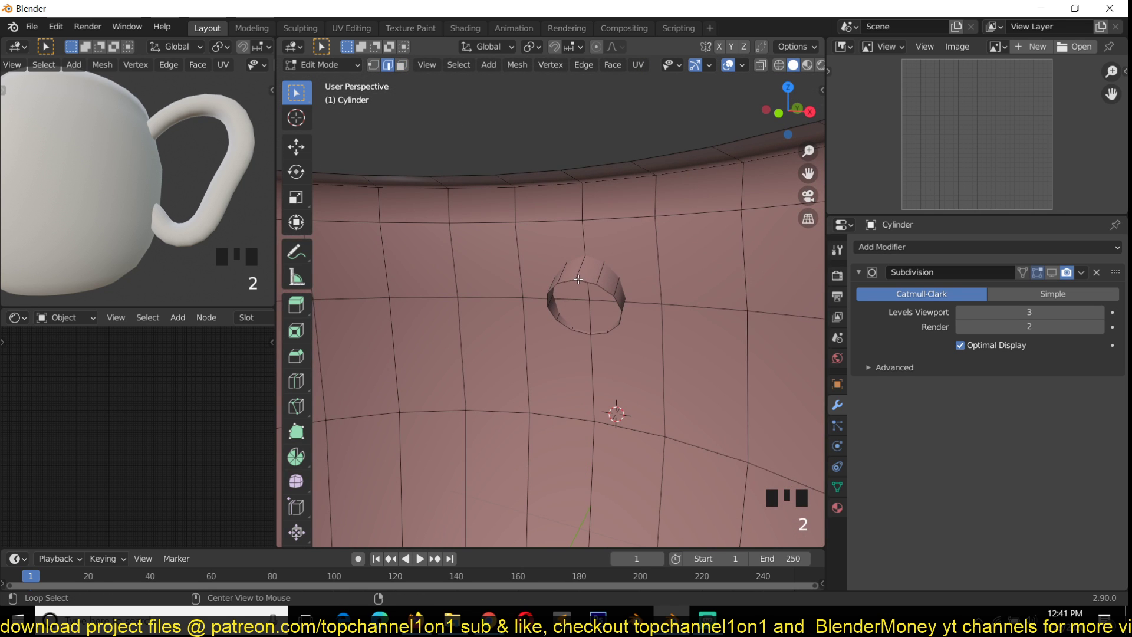
left_click(578, 279, "alt")
key("shift+grave")
scroll(583, 312, "up", 2)
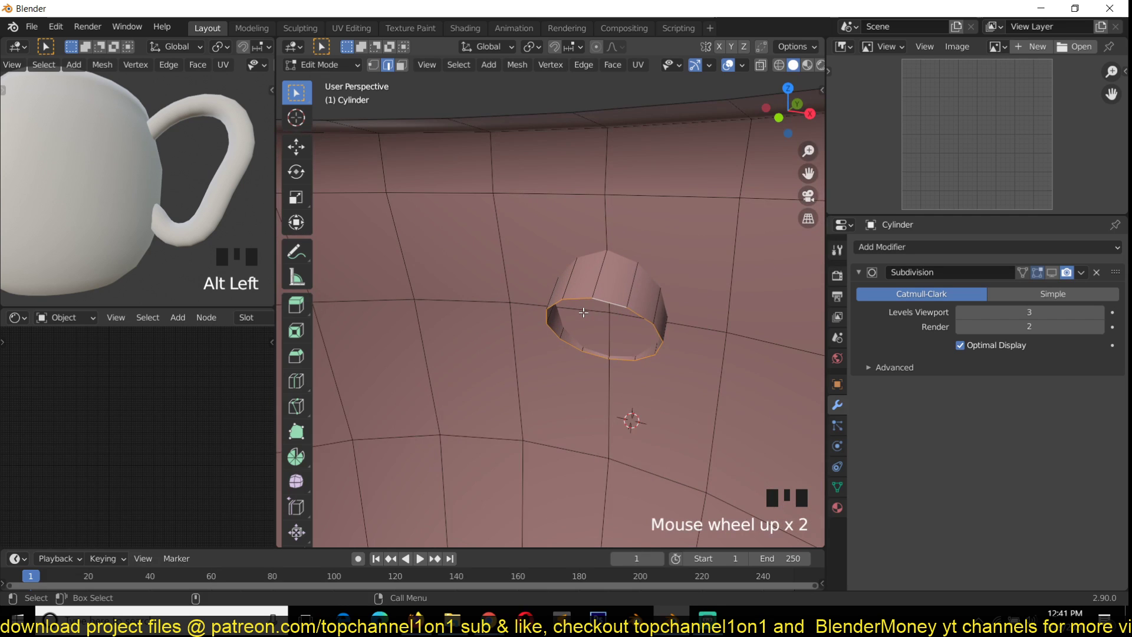
key("f")
scroll(599, 379, "down", 3)
key("shift+grave")
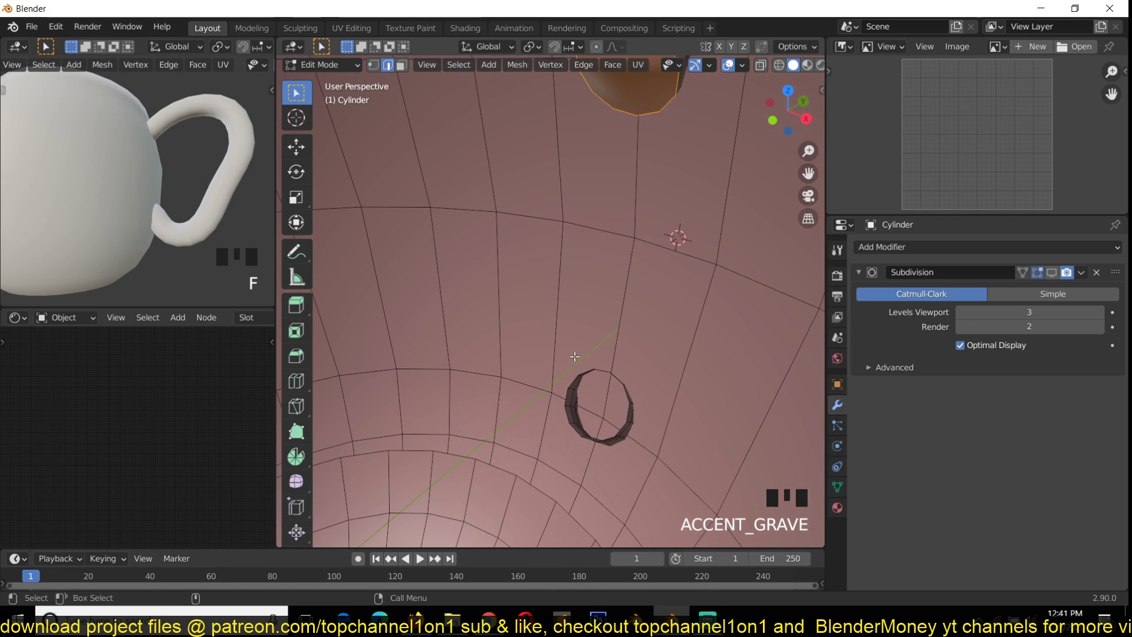
Fill the open edge loop at the handle's lower end inside the cup with a face and check the smoothed cup.
left_click(576, 380, "alt")
key("f")
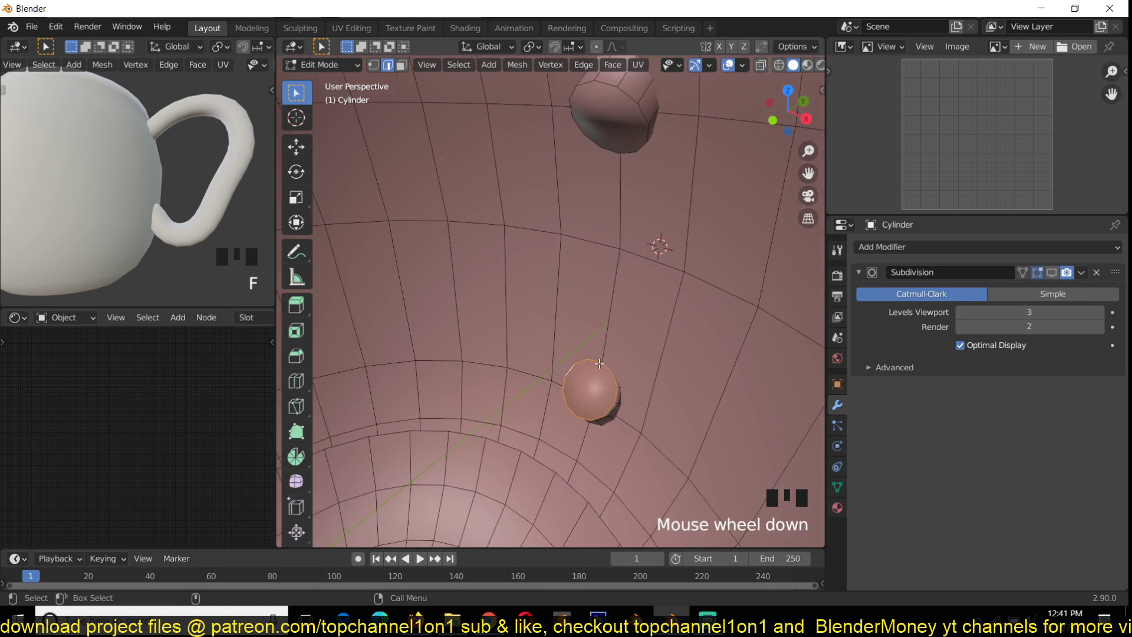
key("shift+grave")
key("Tab")
key("shift+grave")
scroll(600, 250, "down", 3)
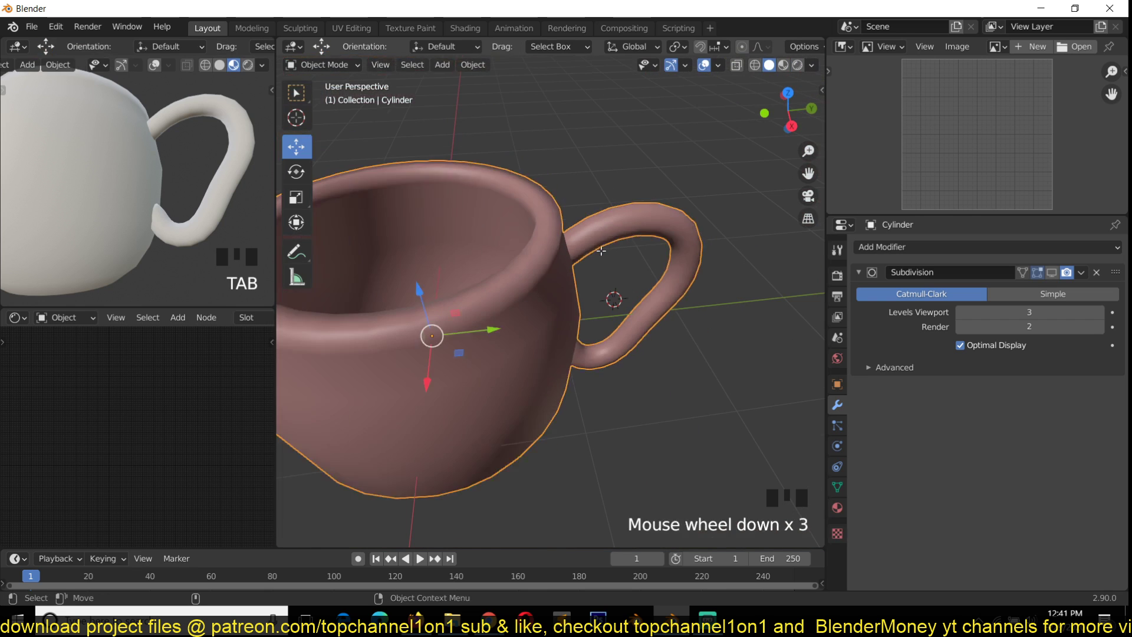
Select all the linked geometry of the handle in Edit Mode, including both capped ends inside the cup.
key("Tab")
left_click(612, 237)
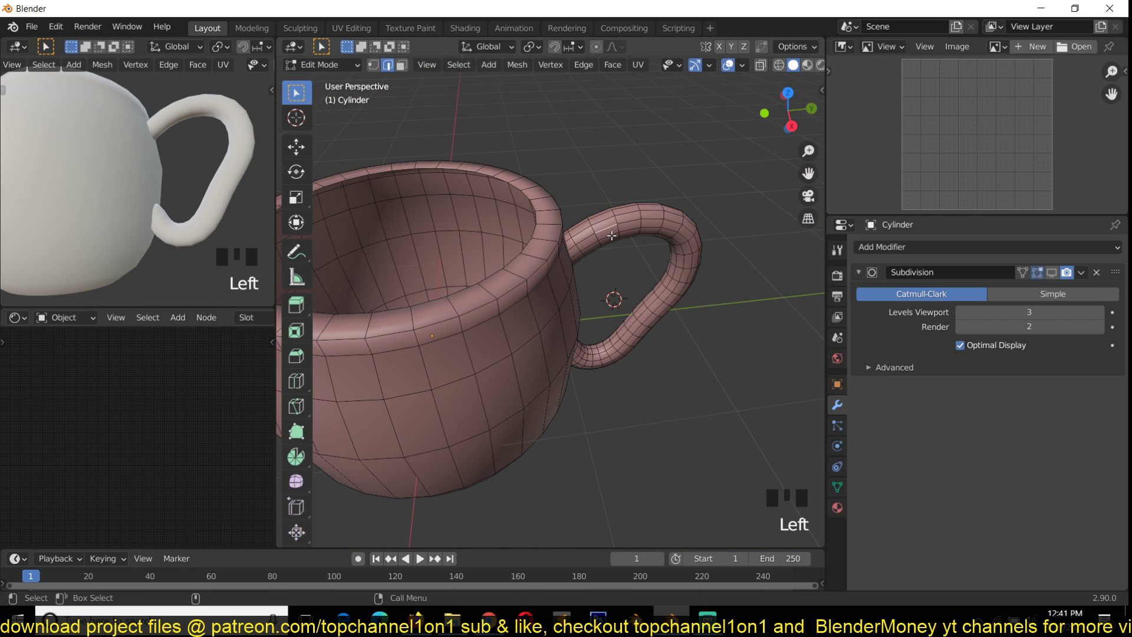
key("ctrl+l")
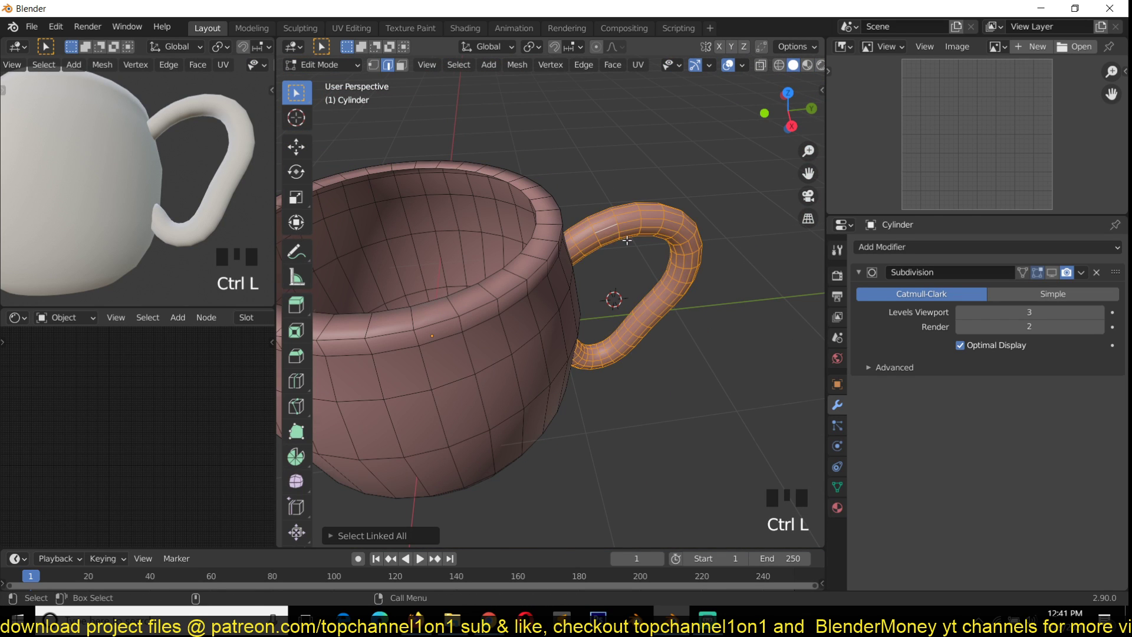
scroll(627, 241, "up", 3)
middle_click_drag(630, 188, 671, 238, "shift")
scroll(655, 237, "down", 1)
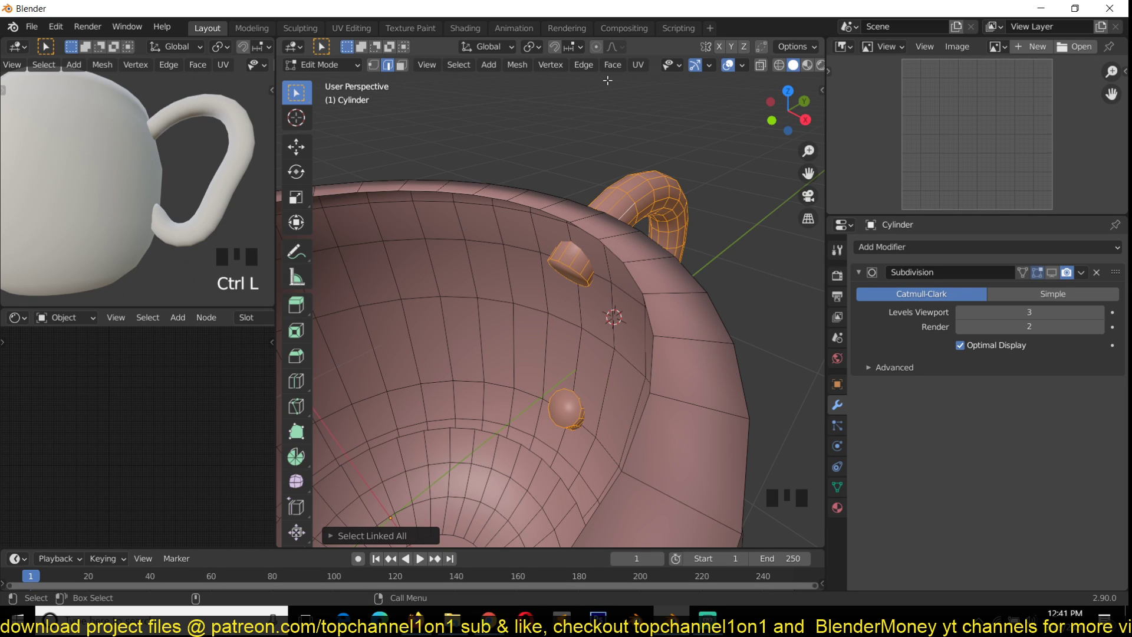
Join the selected handle to the cup with Intersect (Boolean), setting the Boolean type to Union.
left_click(614, 69)
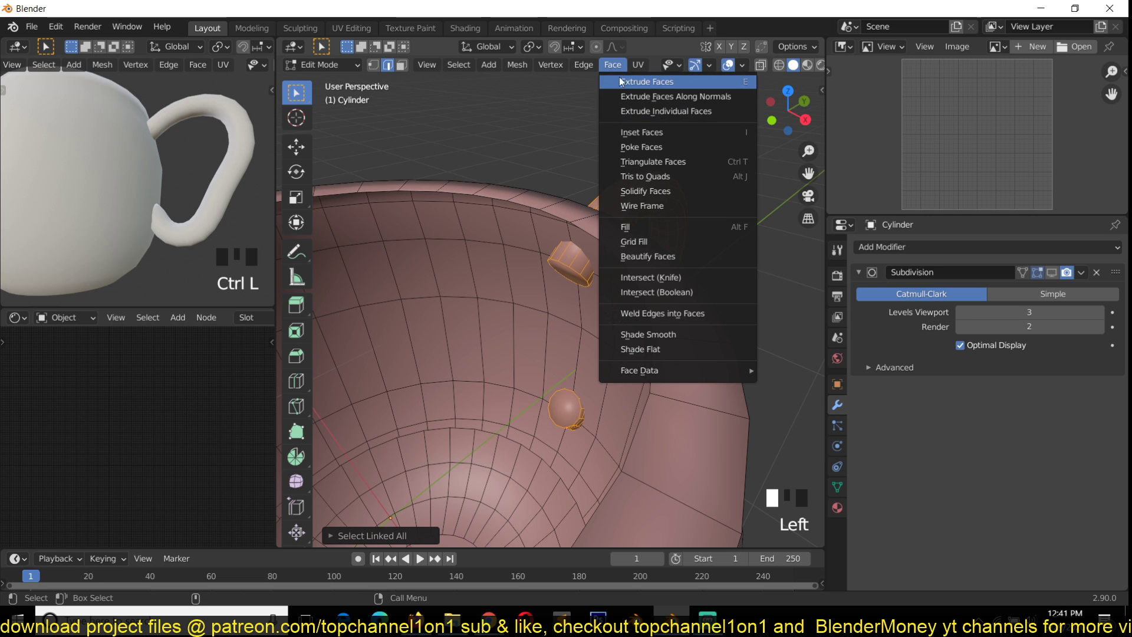
left_click(613, 65)
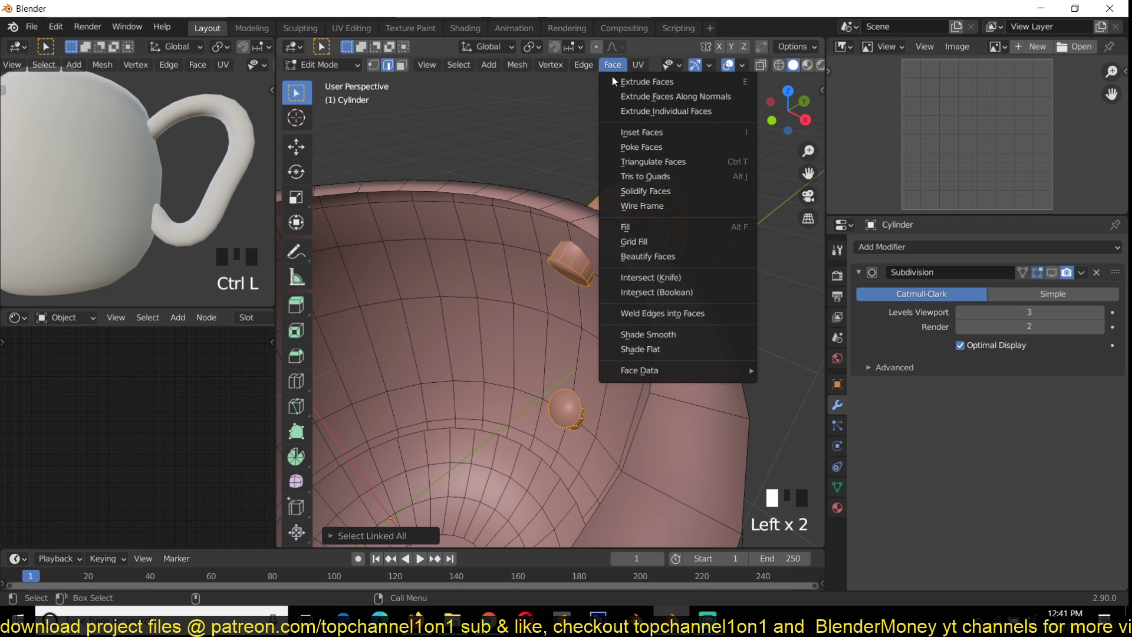
left_click(651, 293)
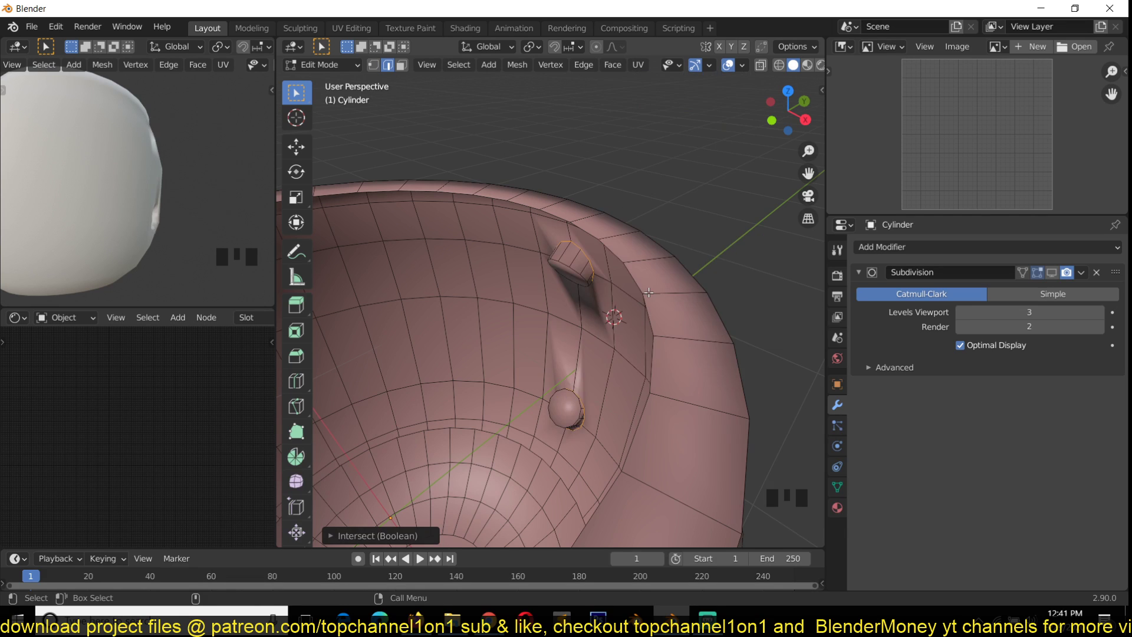
key("grave")
left_click(389, 535)
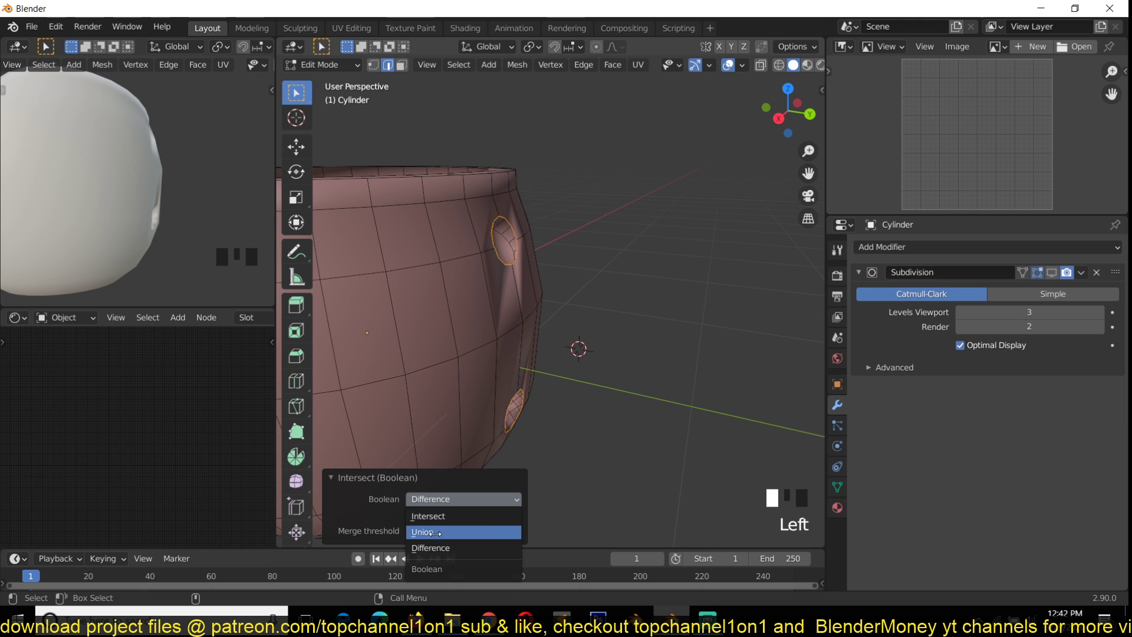
left_click(435, 533)
key("grave")
key("grave")
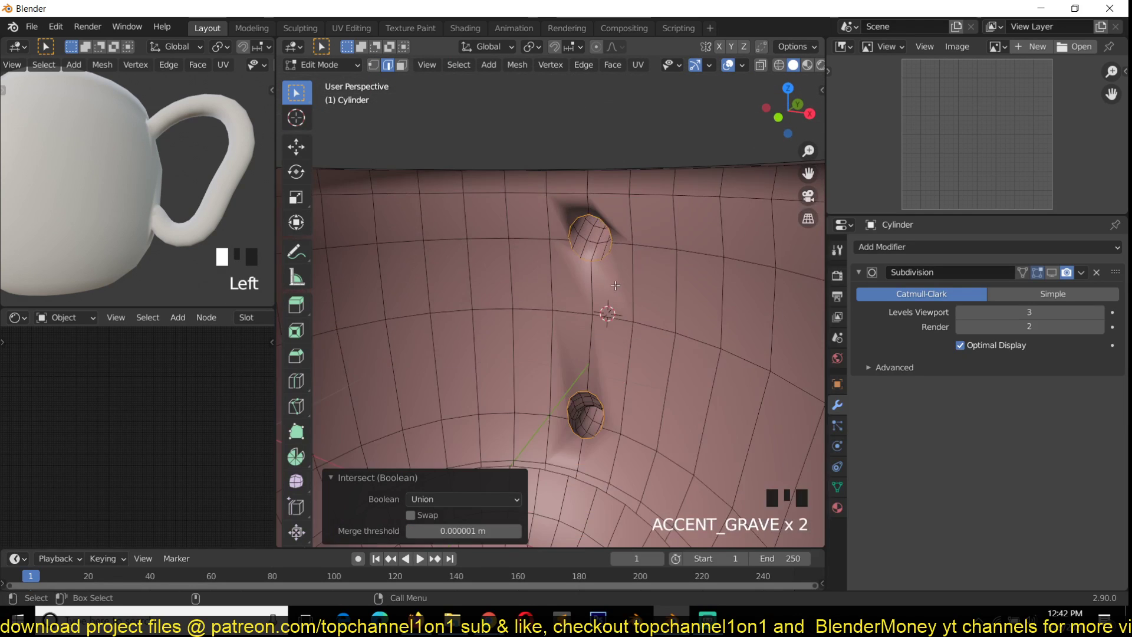
key("grave")
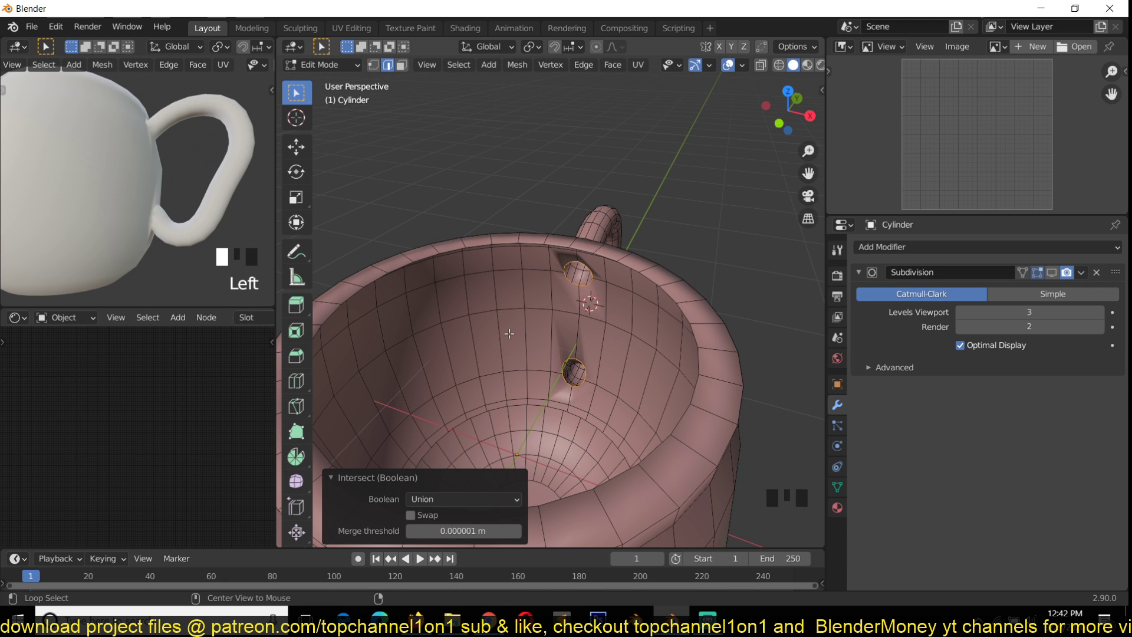
Reveal all hidden geometry, clear the selection and switch to vertex selection at the handle's upper joint.
key("alt+h")
key("alt+a")
key("grave")
scroll(466, 240, "up", 3)
key("grave")
left_click(521, 271)
key("1")
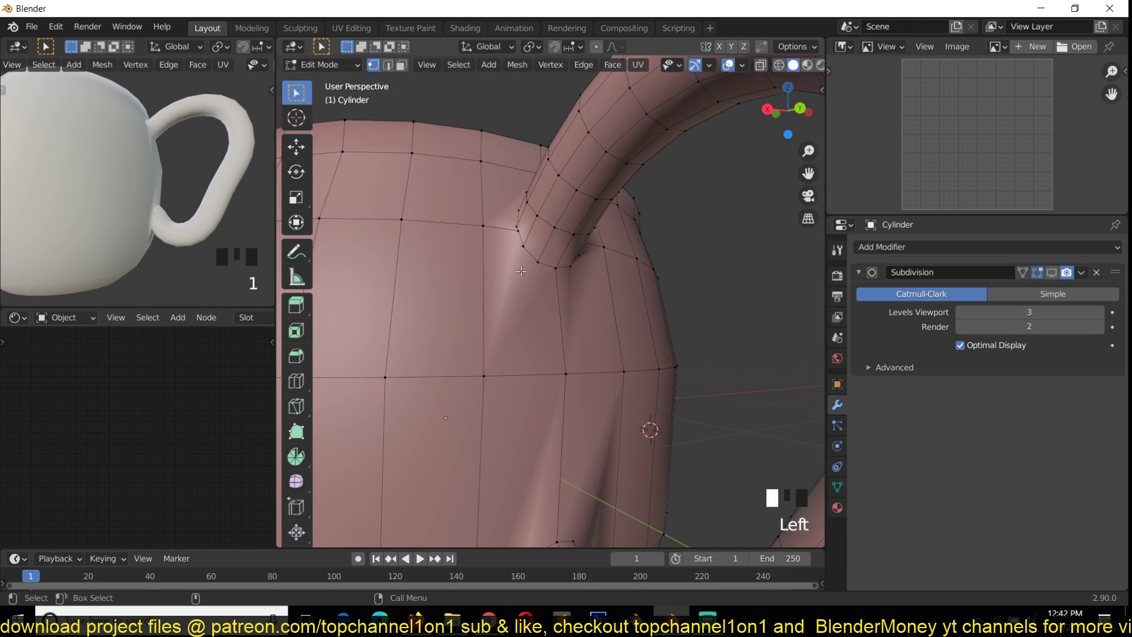
Merge the two nearly coincident vertices on one side of the handle's upper joint, using At Last.
key("grave")
scroll(525, 230, "up", 1)
middle_click_drag(535, 290, 549, 325, "shift")
scroll(549, 325, "up", 2)
key("grave")
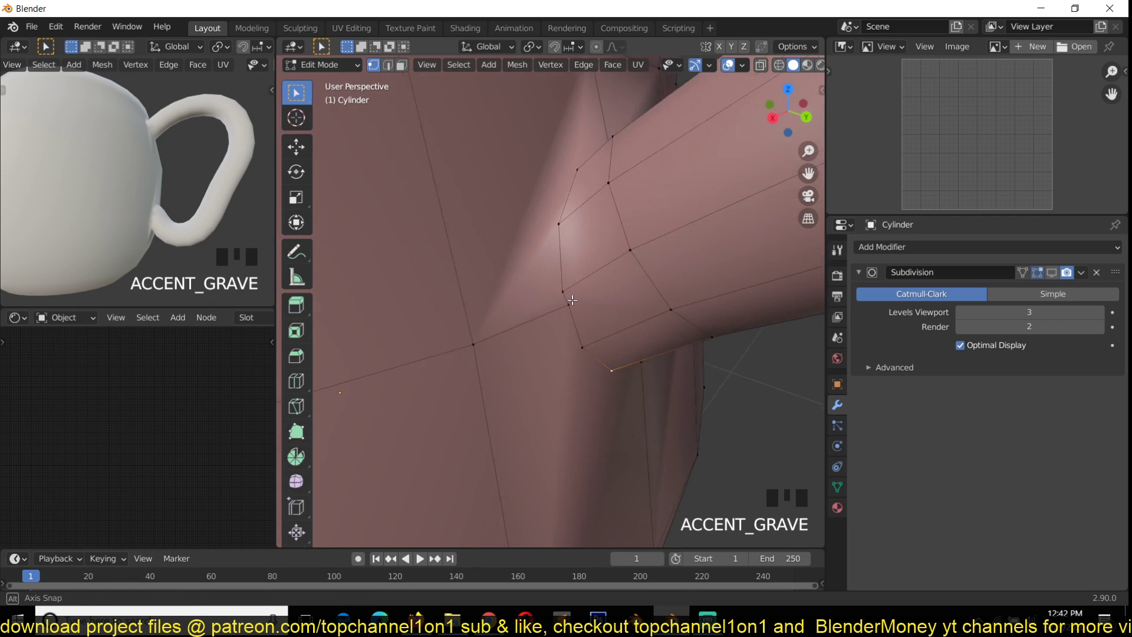
key("grave")
scroll(563, 330, "down", 4)
key("grave")
scroll(584, 294, "up", 2)
key("grave")
left_click(521, 272)
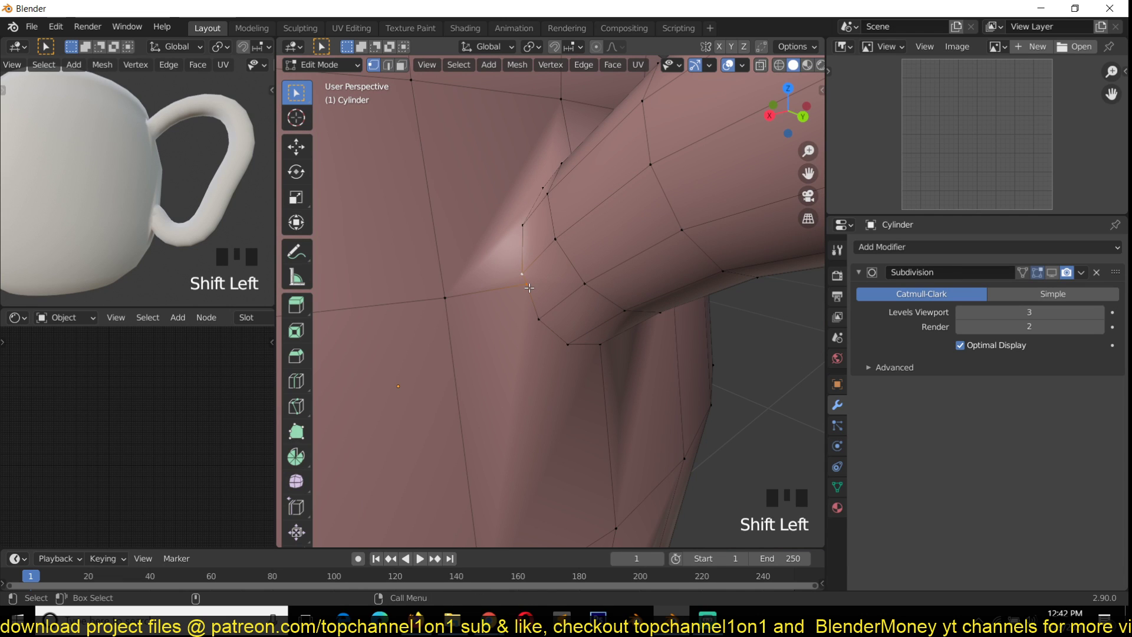
key("m")
left_click(514, 309)
Merge the matching close vertices on the opposite side of the upper joint with At Last and clear the selection.
key("grave")
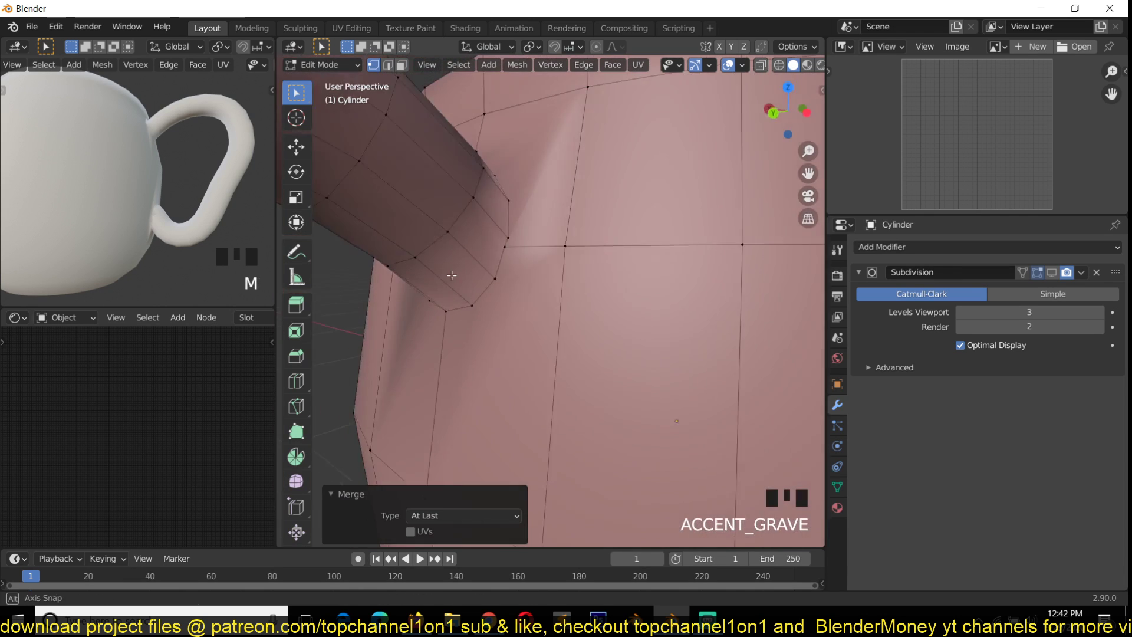
left_click(500, 249)
key("m")
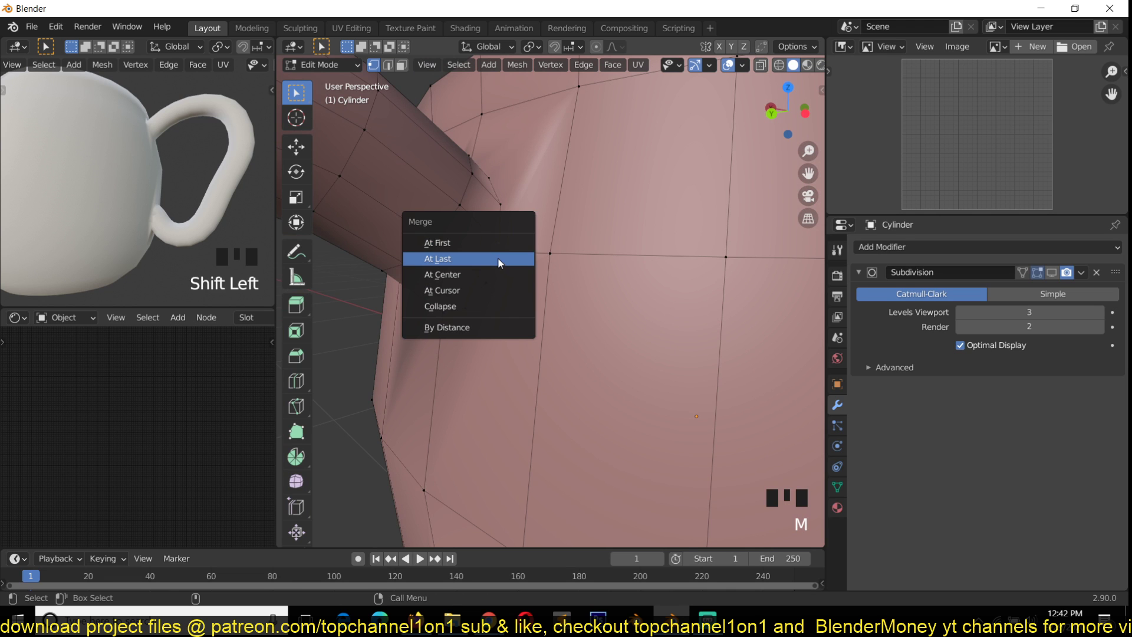
left_click(497, 257)
key("grave")
key("alt+a")
key("grave")
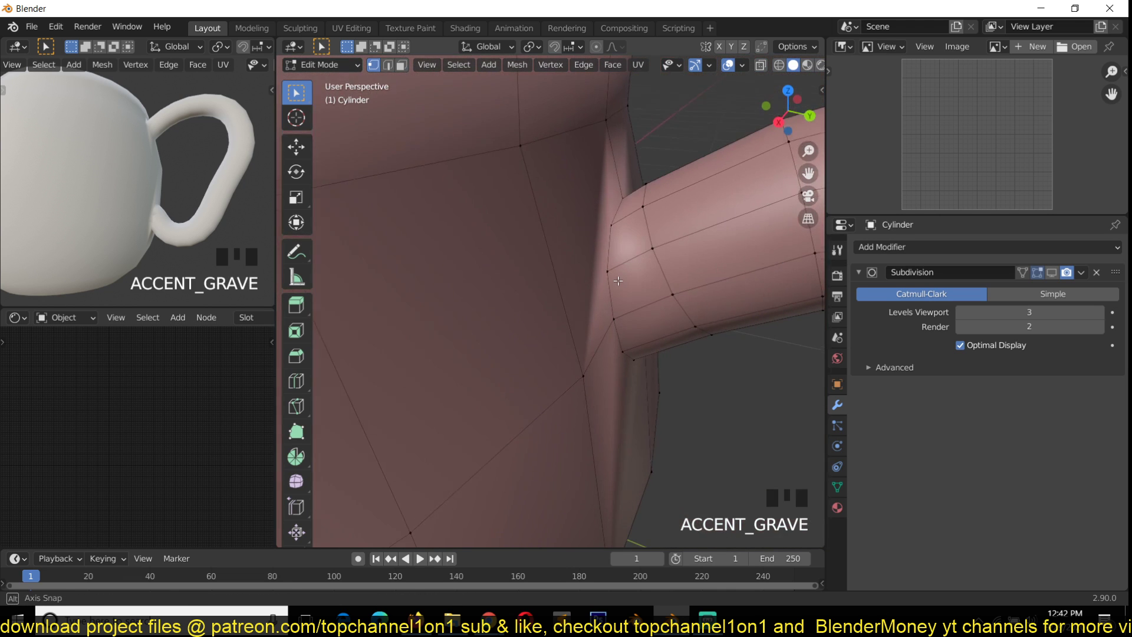
Select the four cup wall faces that surround the handle's upper joint in face selection mode.
scroll(574, 221, "down", 2)
key("grave")
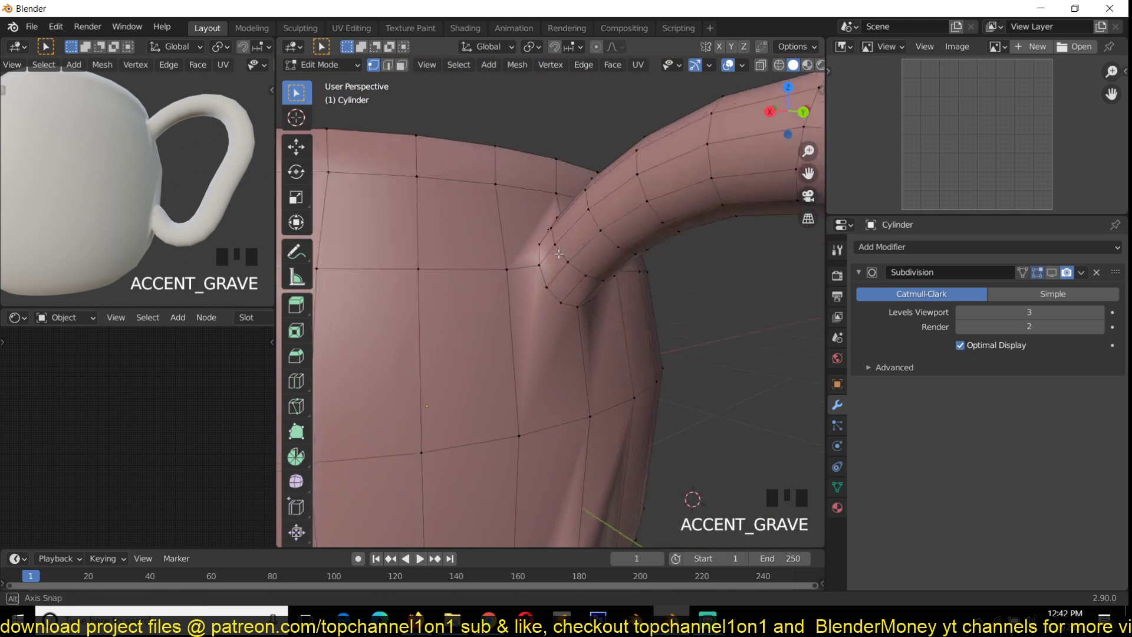
scroll(504, 296, "up", 3)
key("grave")
key("3")
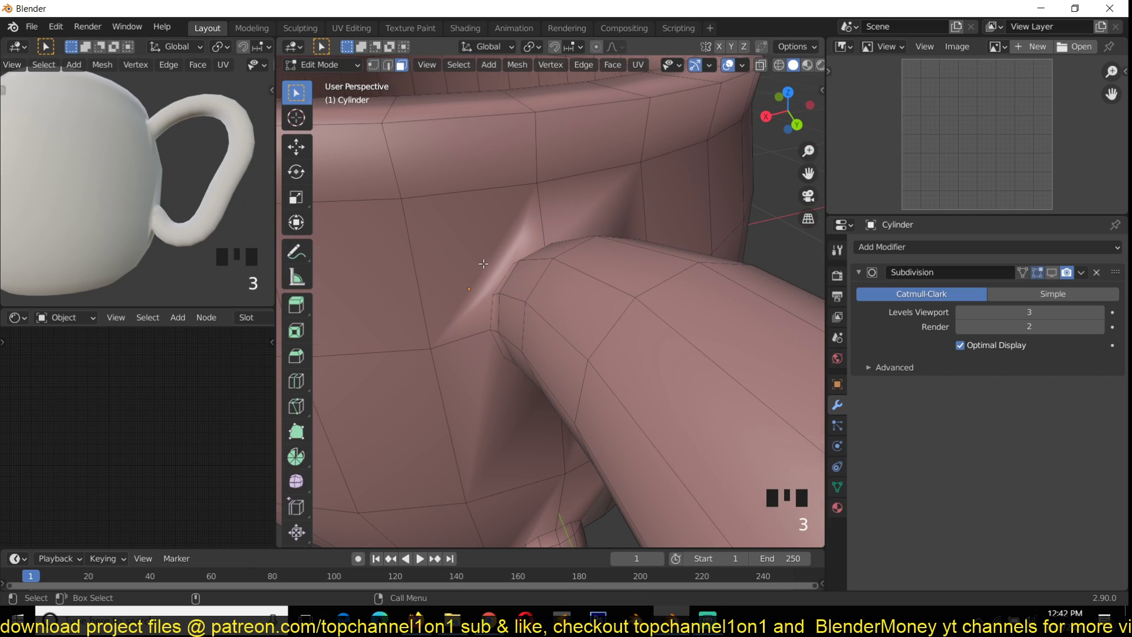
key("grave")
key("grave")
left_click(475, 209)
key("grave")
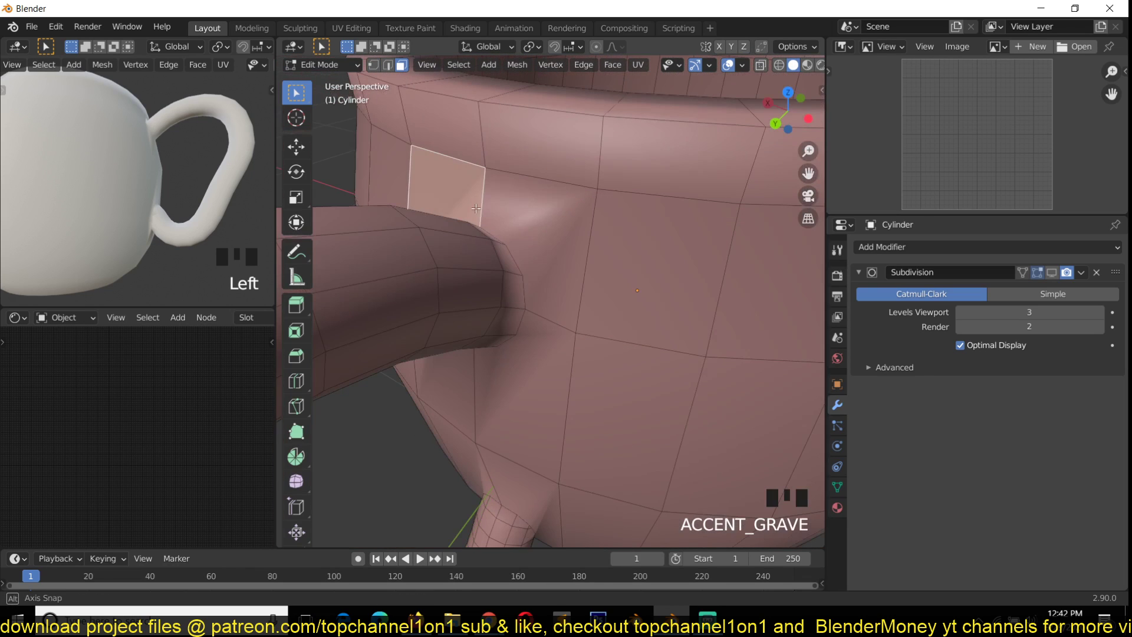
left_click(534, 215, "shift")
key("grave")
key("grave")
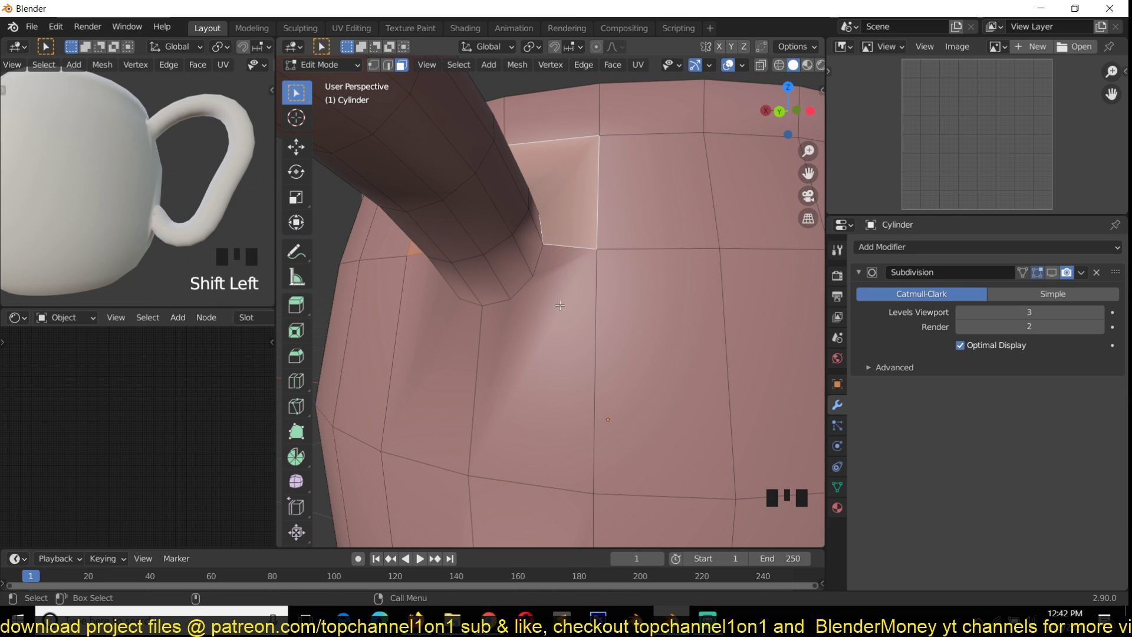
key("grave")
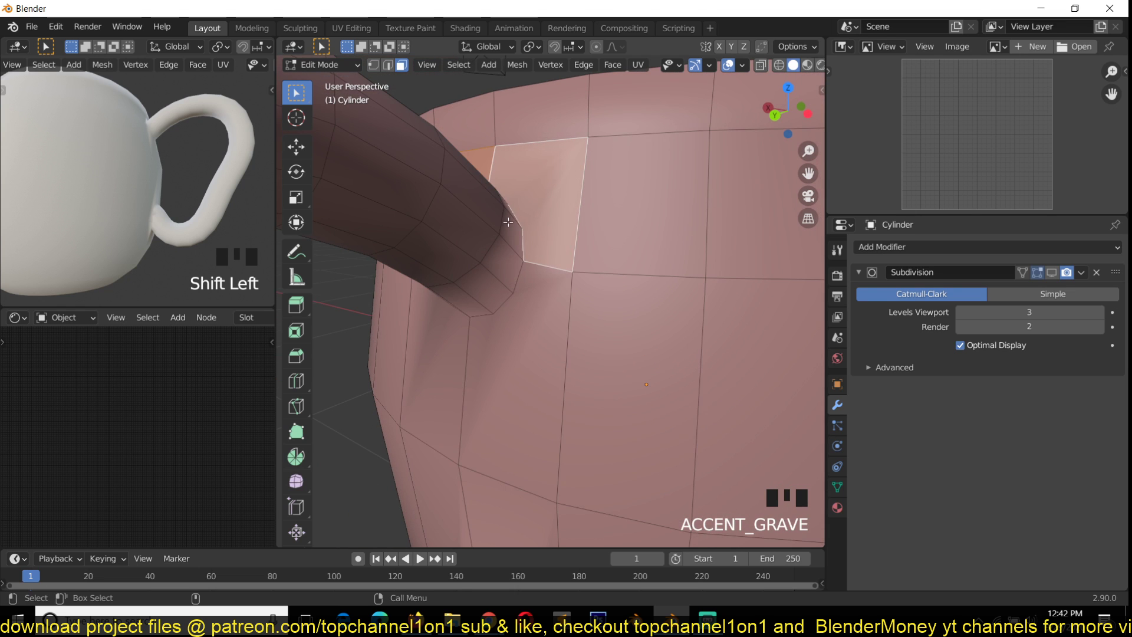
left_click(514, 346, "shift")
key("grave")
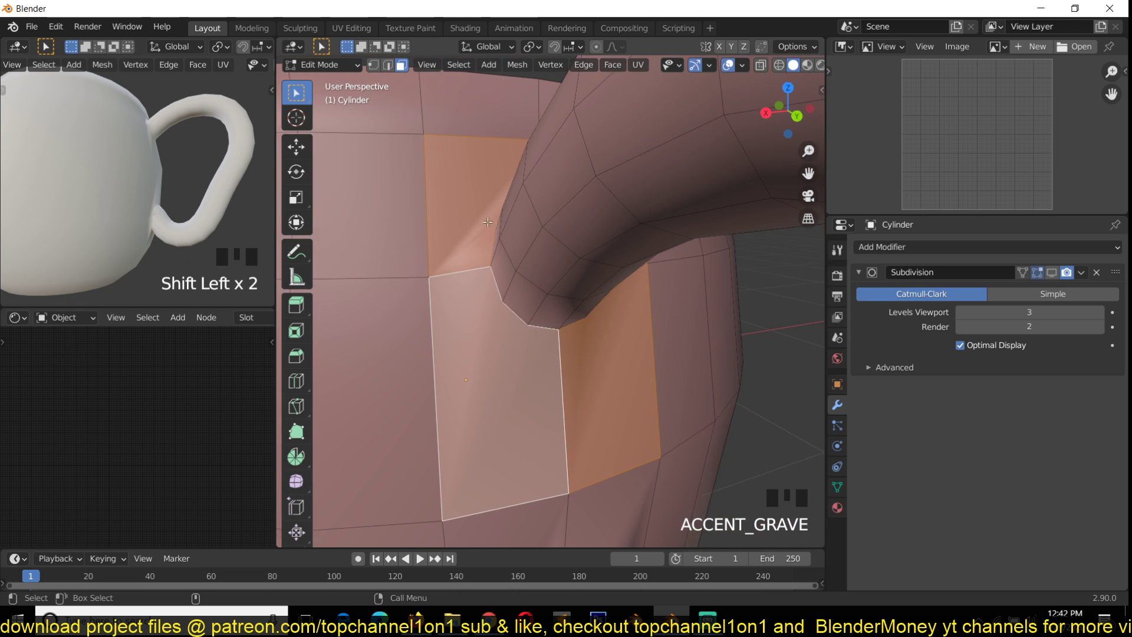
key("grave")
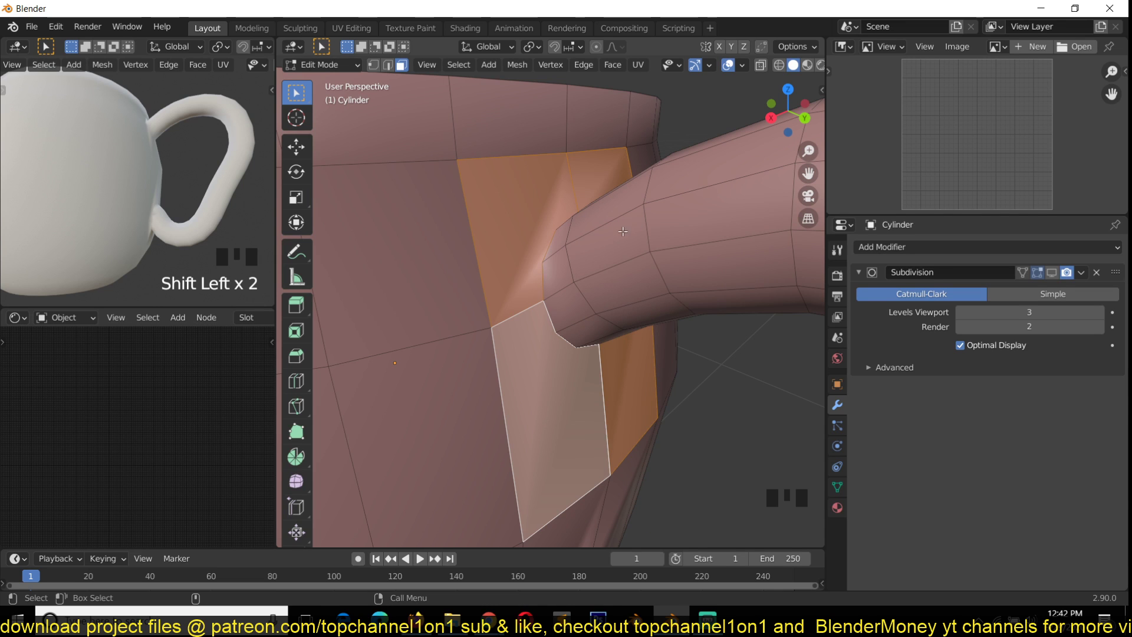
Inset the four faces around the upper joint by a narrow margin.
key("grave")
scroll(635, 248, "up", 1)
key("grave")
key("i")
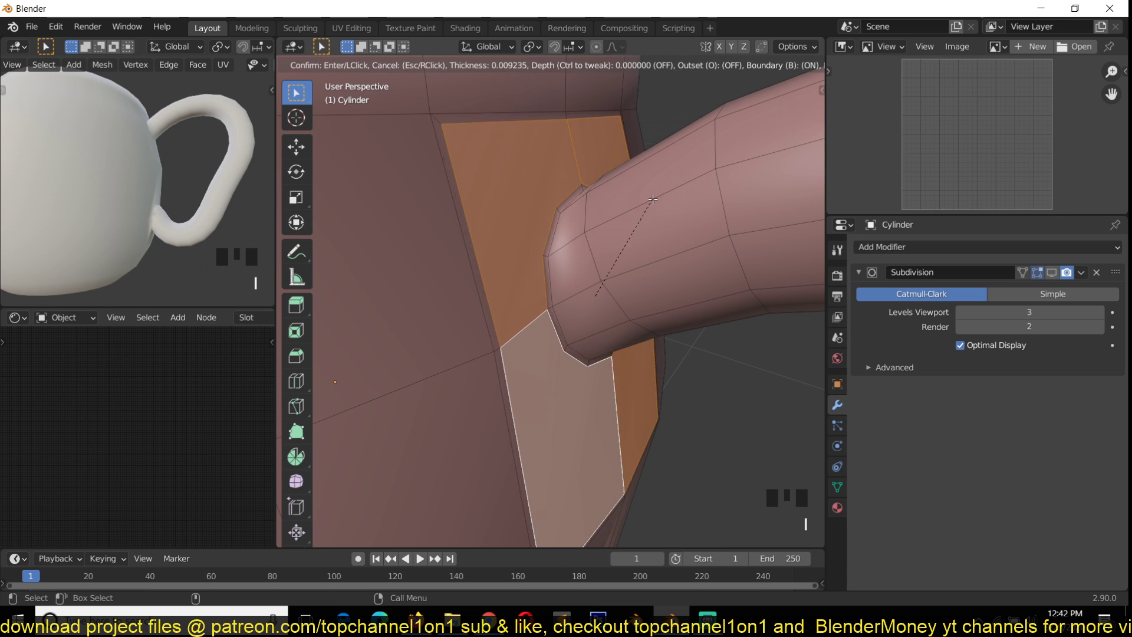
left_click(613, 218)
Select the edge loop around the handle's base, check the smoothed joint in Object Mode and clear the selection.
middle_click_drag(613, 218, 594, 196)
key("2")
left_click(579, 218, "alt")
key("grave")
left_click(575, 211, "alt")
scroll(605, 258, "down", 1)
key("Tab")
key("Tab")
key("Tab")
key("Tab")
middle_click_drag(584, 248, 585, 262)
key("grave")
key("alt+a")
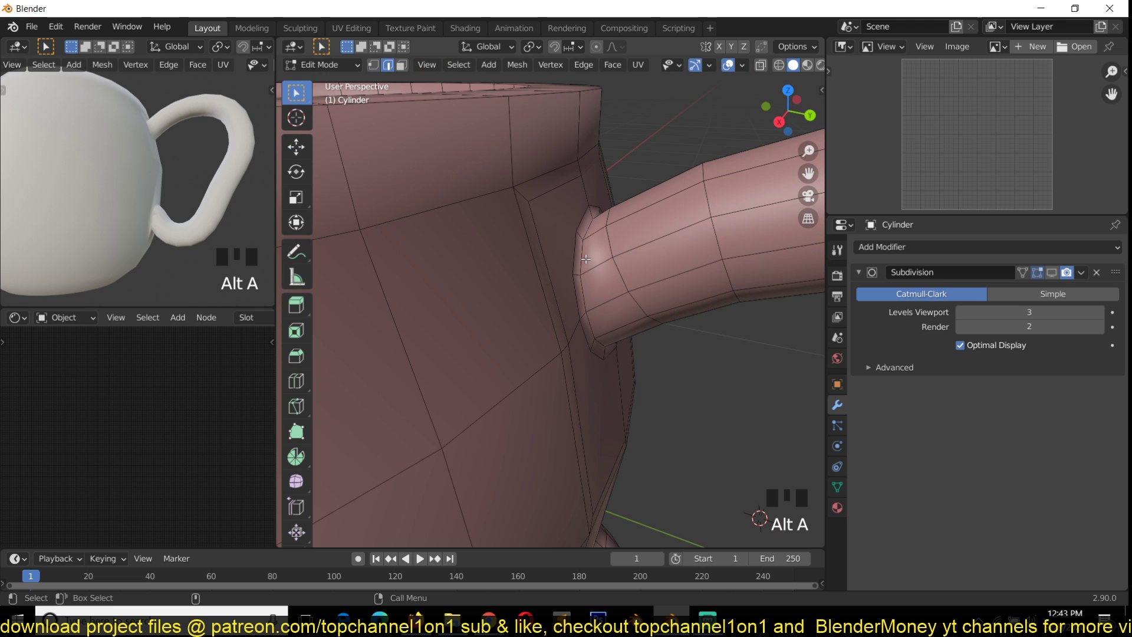
Dissolve the extra edge loop around the handle's base and check the smoothed joint from both sides.
key("grave")
middle_click_drag(582, 252, 682, 222)
key("ctrl+x")
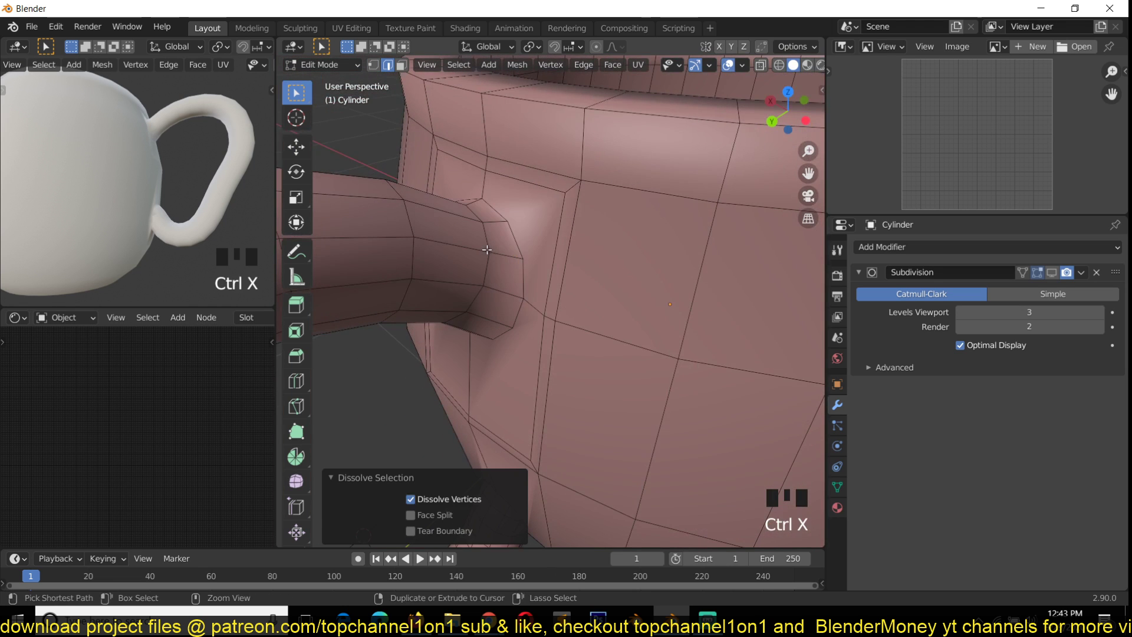
key("Tab")
key("grave")
key("Tab")
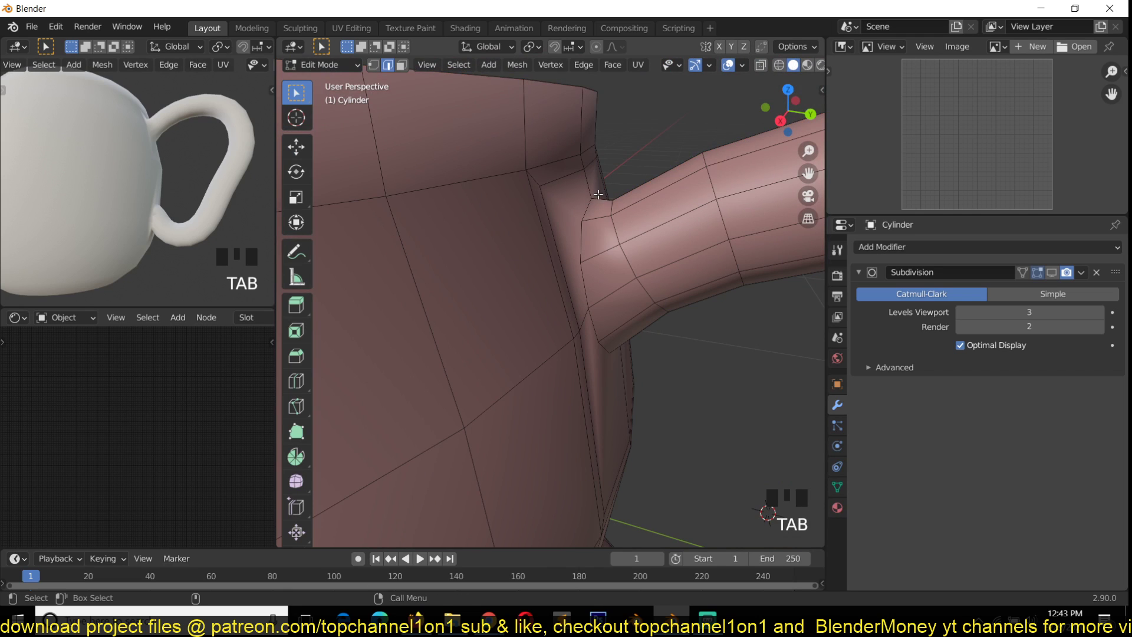
key("grave")
middle_click_drag(586, 205, 534, 247)
key("Tab")
key("grave")
key("Tab")
Connect the corner vertices of the inset patch to the nearest vertices of the handle's base ring.
key("1")
key("2")
key("grave")
key("grave")
key("1")
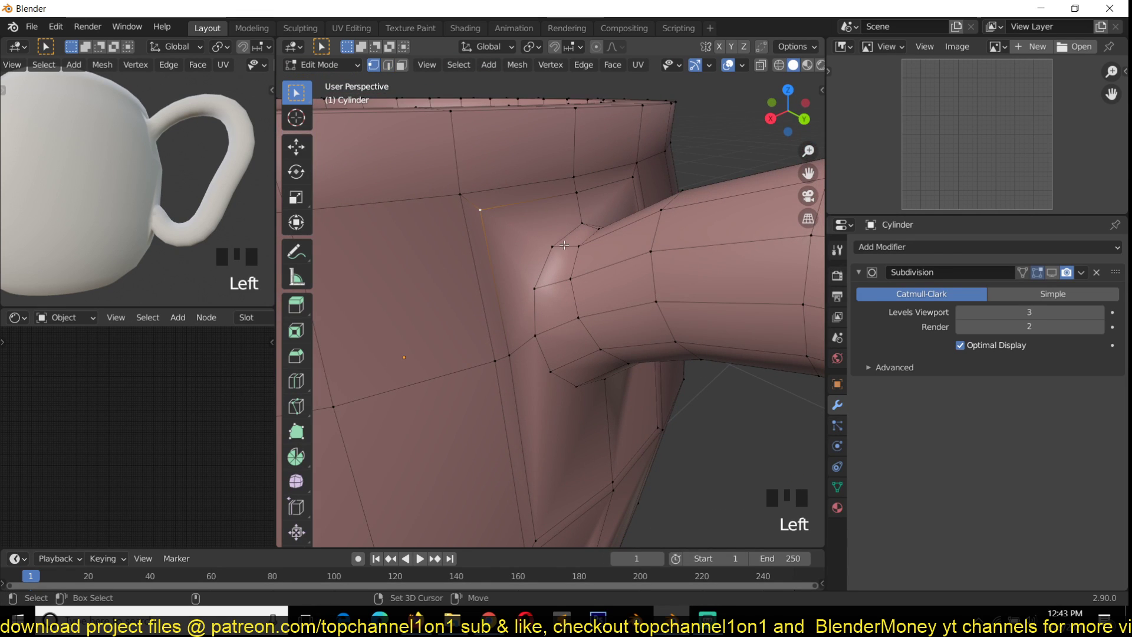
key("grave")
middle_click_drag(523, 293, 475, 286)
key("grave")
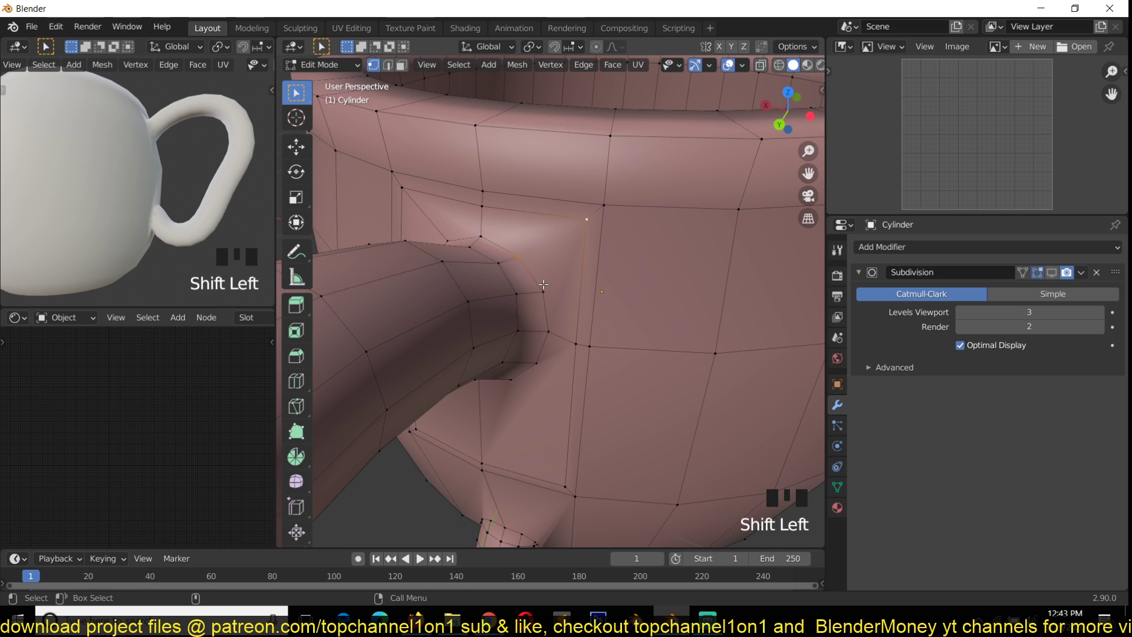
key("grave")
middle_click_drag(547, 329, 563, 277)
left_click(558, 246)
key("j")
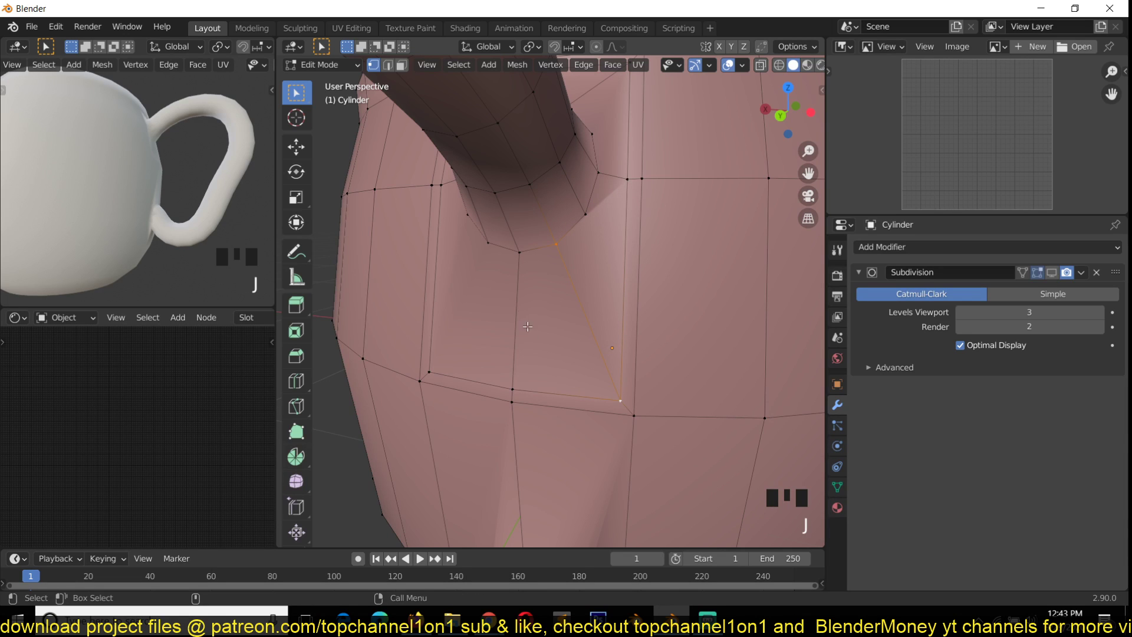
Dissolve the narrow inset edge loop that frames the handle's upper joint on the cup wall.
key("2")
left_click(442, 346, "alt")
key("grave")
middle_click_drag(442, 347, 519, 280)
key("ctrl+x")
scroll(658, 301, "down", 2)
key("grave")
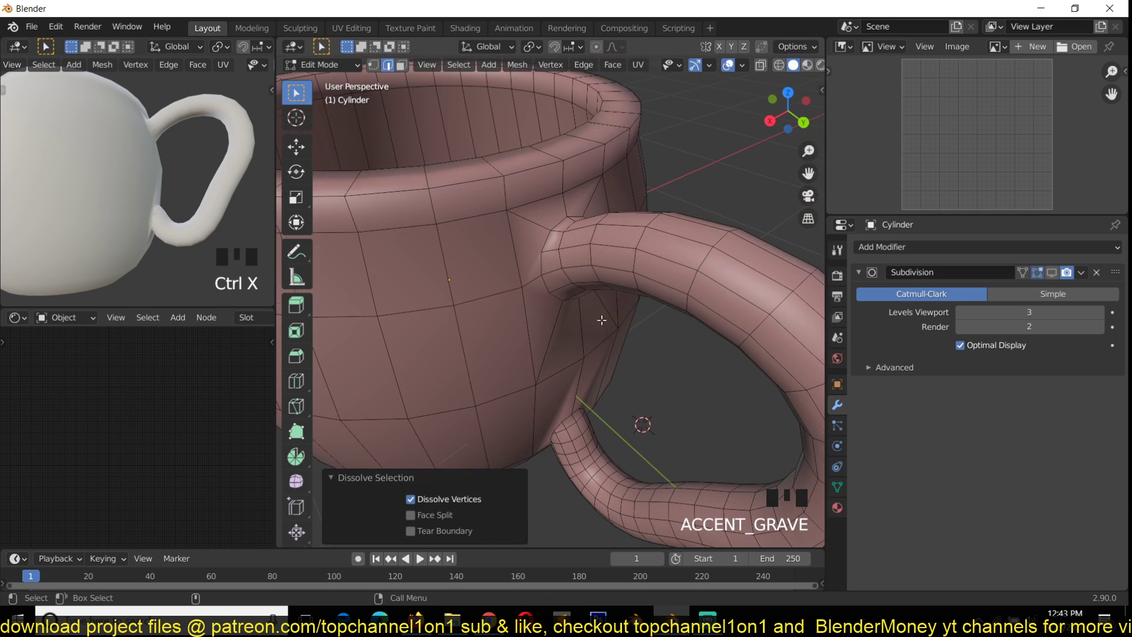
Try adding a loop cut on the cup wall just below the upper joint at factor -0.419.
key("grave")
key("ctrl+r")
left_click(517, 281)
left_click(531, 265)
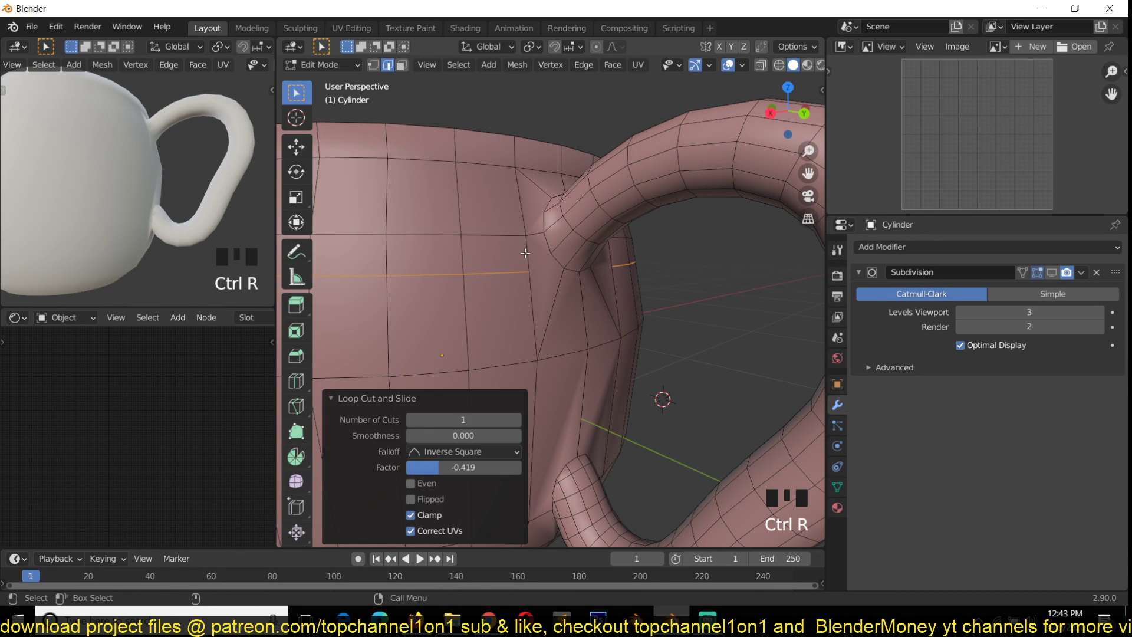
key("1")
left_click(533, 271, "shift")
Dissolve the added edge loop below the upper joint and check the smoothed cup in Object Mode.
key("grave")
middle_click_drag(553, 286, 529, 280)
key("2")
key("ctrl+x")
left_click(528, 268, "alt")
key("ctrl+x")
key("Tab")
key("grave")
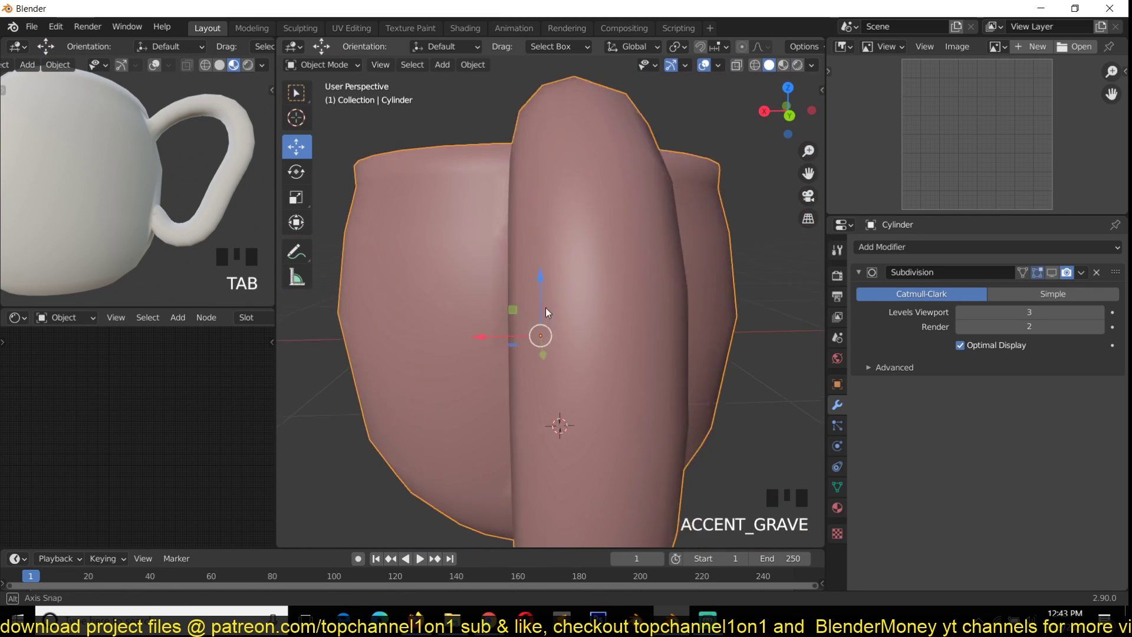
middle_click_drag(546, 311, 625, 331)
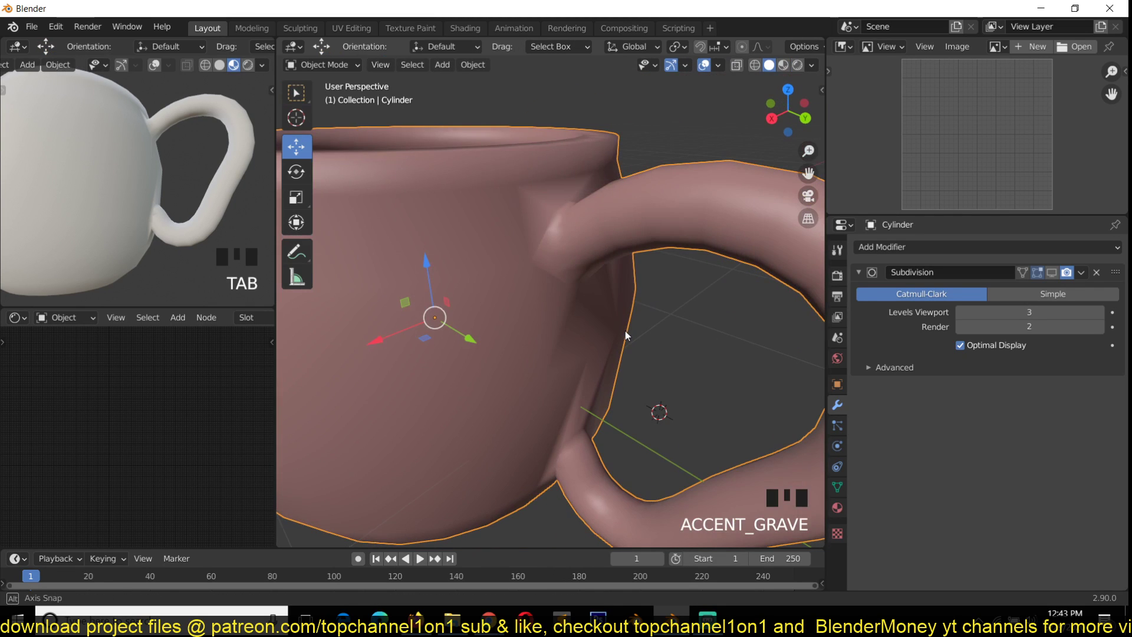
Preview the cup with the Subdivision modifier shown in the viewport and inspect the handle's lower joint, with the preview off at the end.
left_click(1052, 273)
key("grave")
middle_click_drag(597, 272, 621, 200)
key("grave")
middle_click_drag(543, 216, 895, 287)
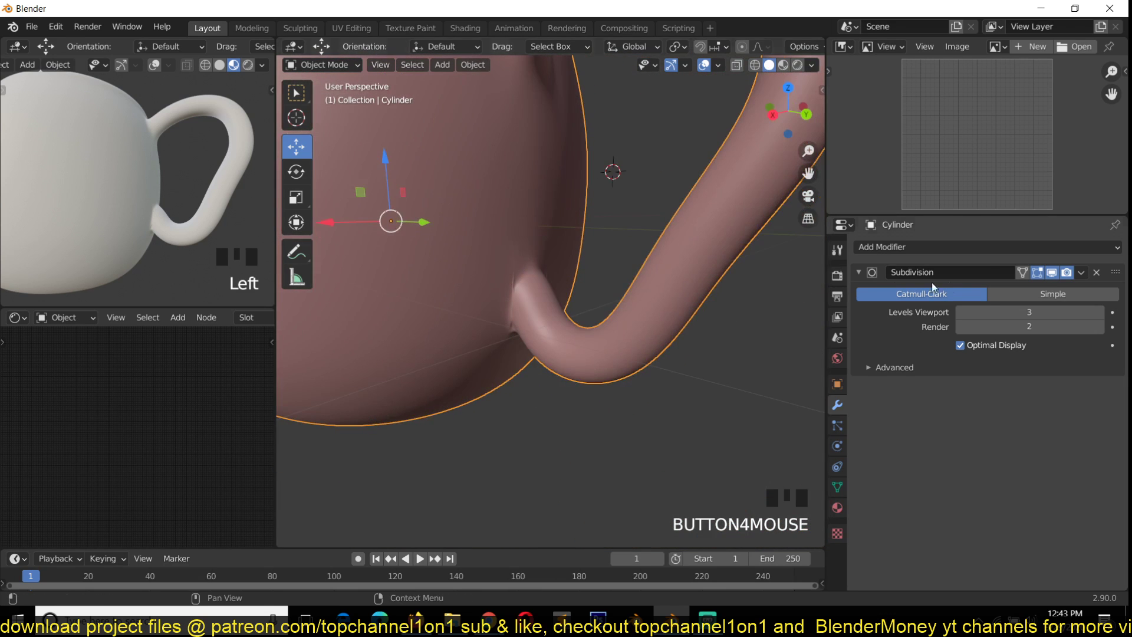
left_click(1052, 272)
Add a loop cut on the cup wall above the handle's lower joint in Edit Mode and connect its end vertices across the wall.
key("Tab")
key("grave")
middle_click_drag(566, 247, 569, 246)
scroll(569, 245, "down", 3)
key("ctrl+r")
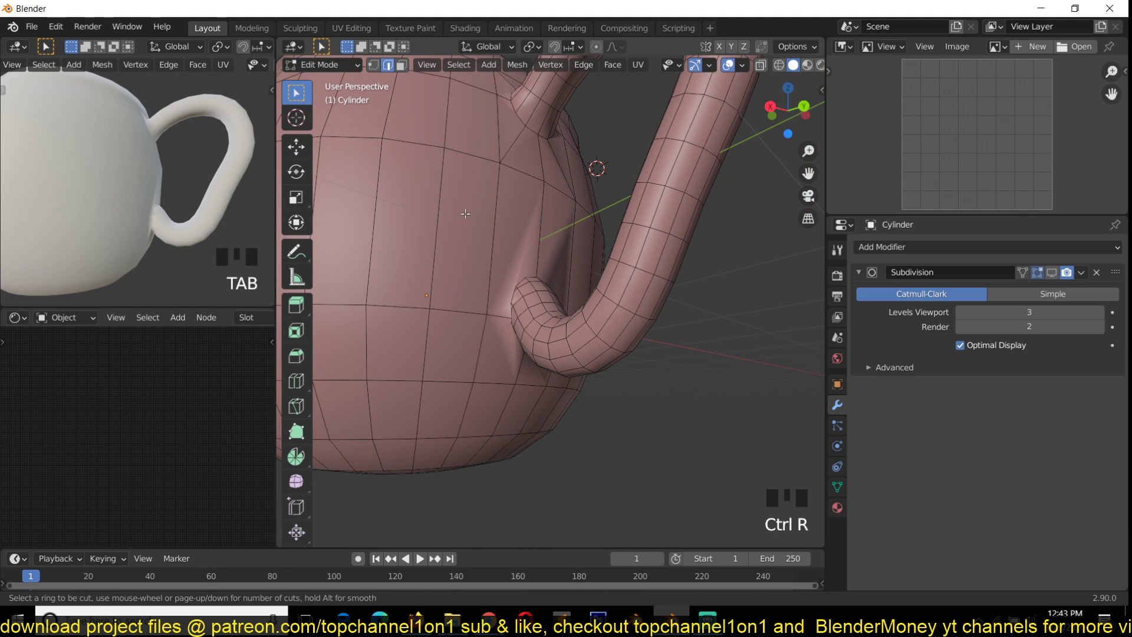
left_click(479, 230)
left_click(489, 228)
key("1")
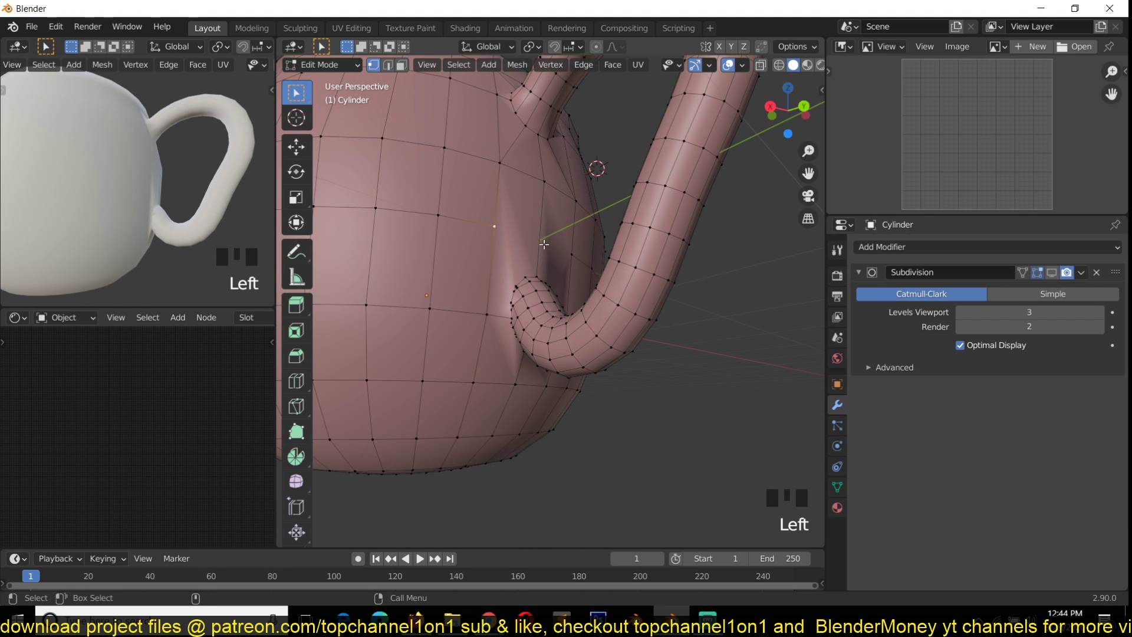
key("j")
Dissolve the edge loop closest to the cup wall at the handle's lower end.
key("grave")
middle_click_drag(565, 252, 598, 305)
scroll(530, 266, "up", 3)
key("alt+a")
key("grave")
scroll(622, 250, "up", 4)
key("grave")
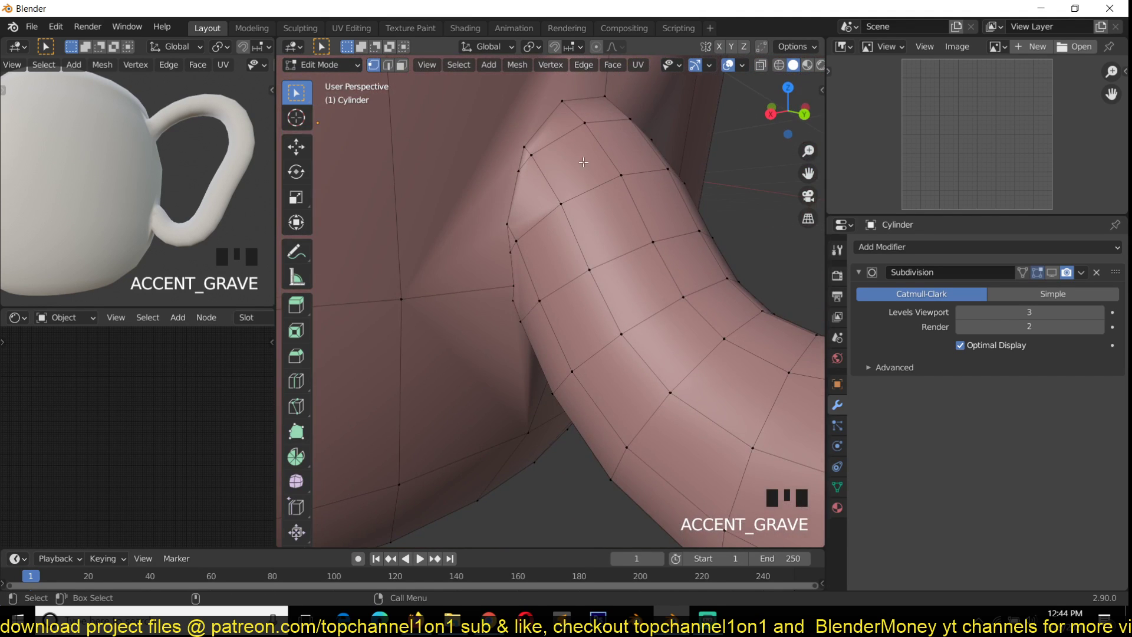
key("2")
left_click(574, 130, "alt")
key("grave")
middle_click_drag(574, 130, 799, 295)
key("ctrl+x")
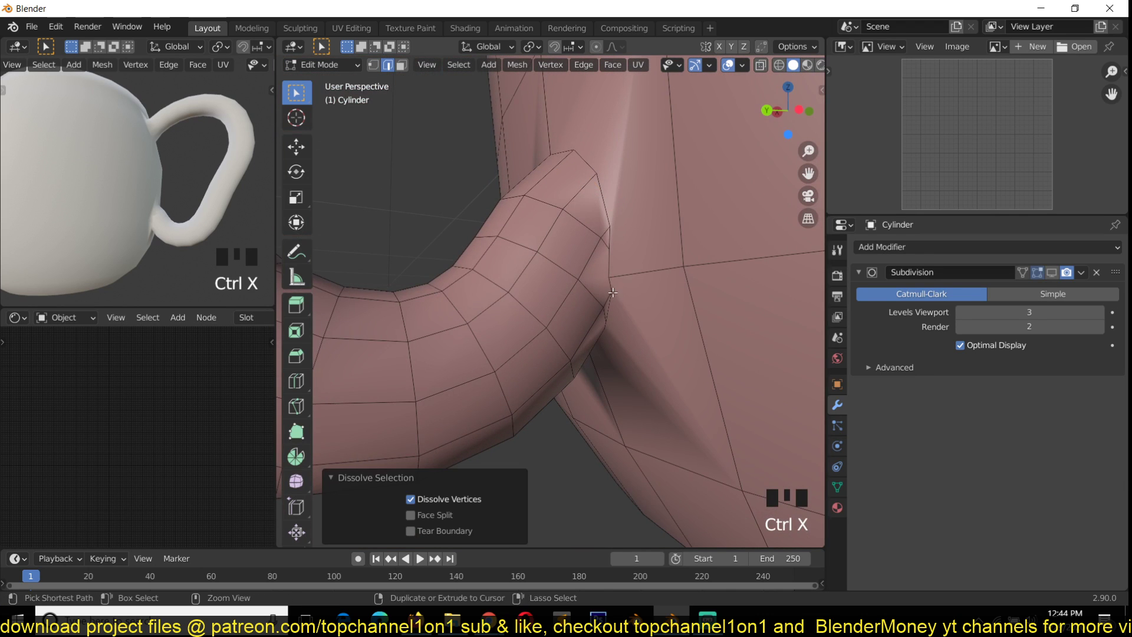
Add a loop cut around the handle's lower end close to the wall and connect its vertices down the side.
key("grave")
key("ctrl+r")
left_click(569, 198)
left_click(569, 187)
key("grave")
middle_click_drag(568, 187, 576, 142)
scroll(619, 151, "up", 2)
key("1")
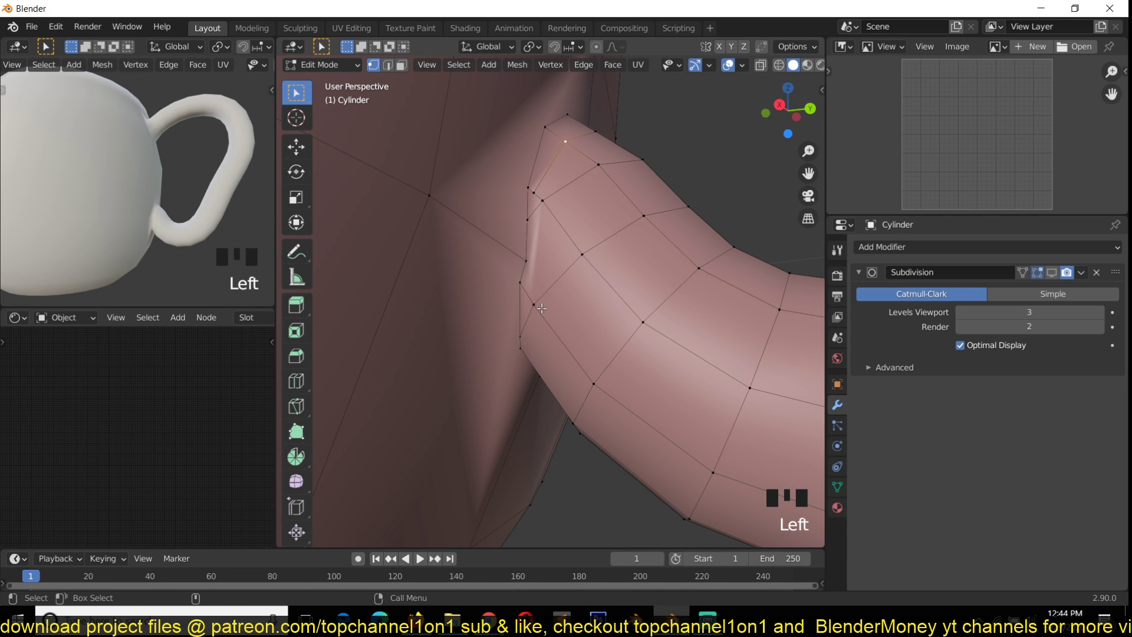
left_click(548, 207, "shift")
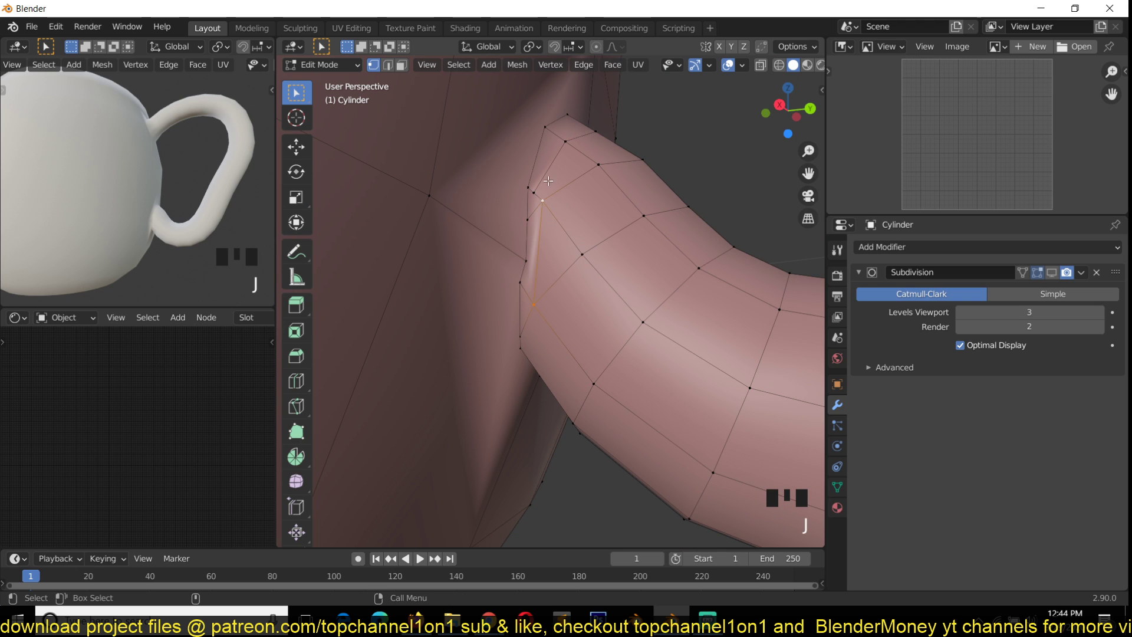
Merge the stray vertex pair at the upper side of the joint ring at last and dissolve the leftover edge.
left_click(540, 191, "shift")
key("m")
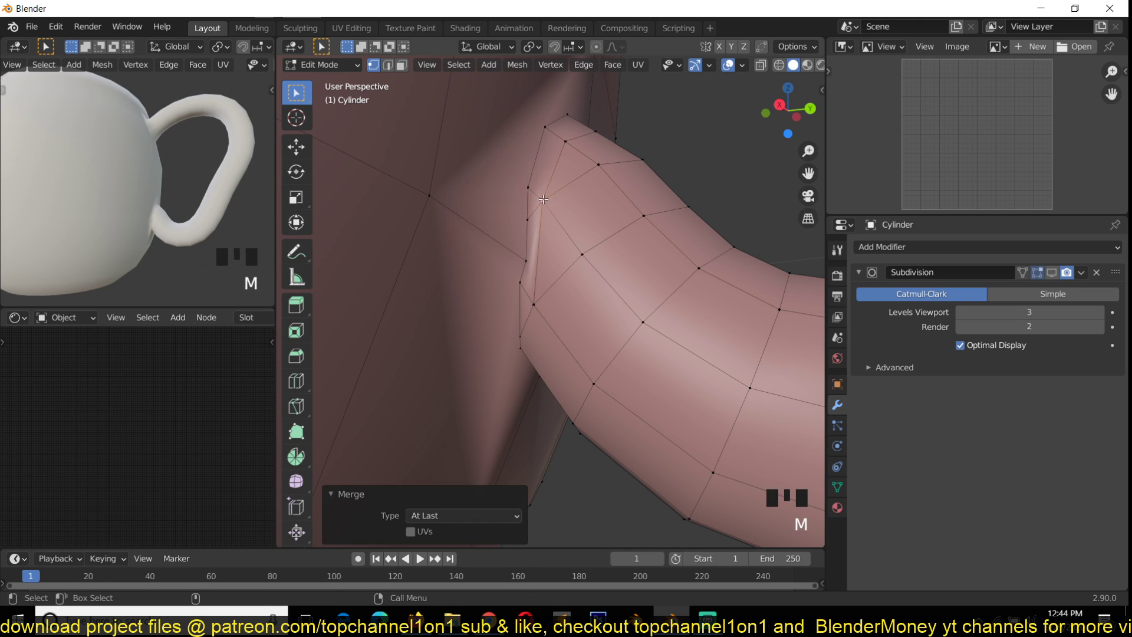
key("grave")
key("2")
key("ctrl+x")
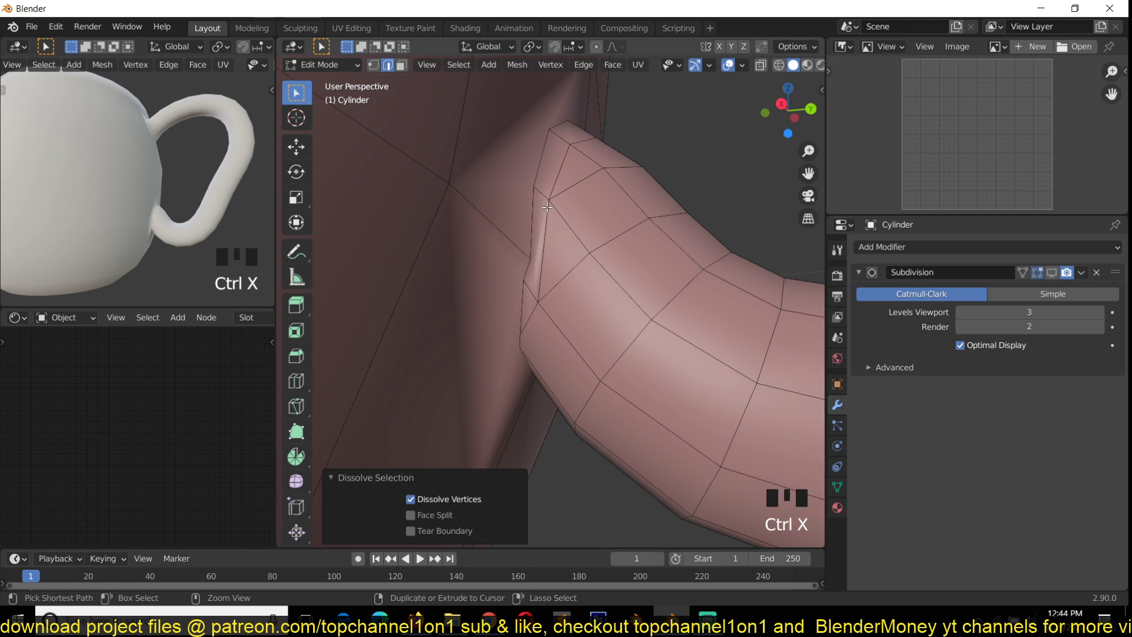
Merge the two remaining pairs of close vertices along the near side of the lower joint ring.
key("grave")
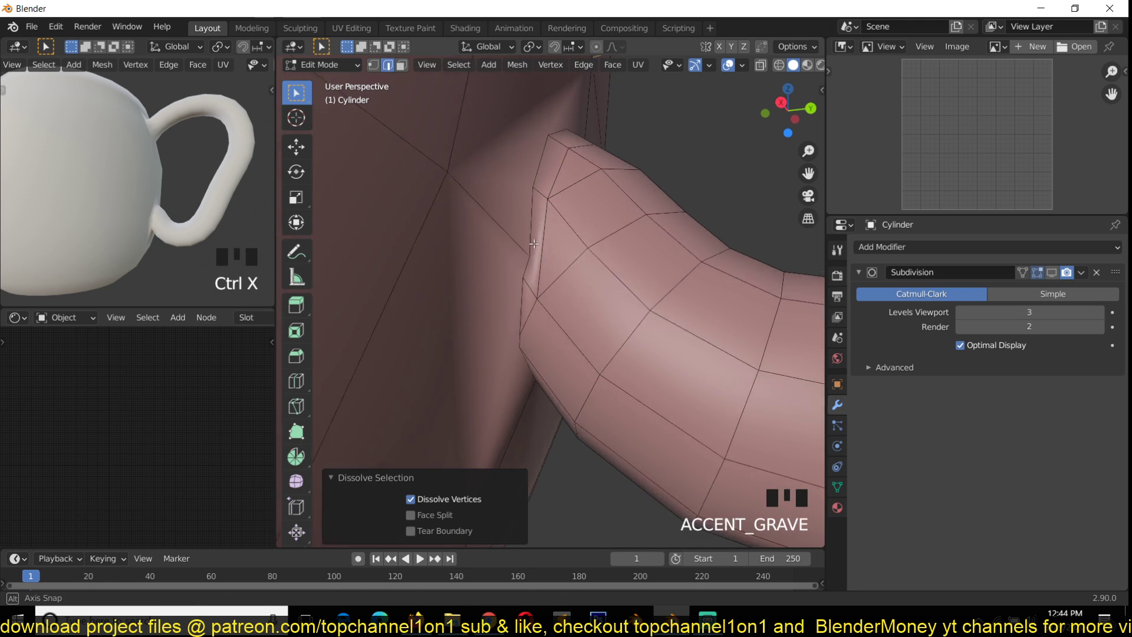
key("1")
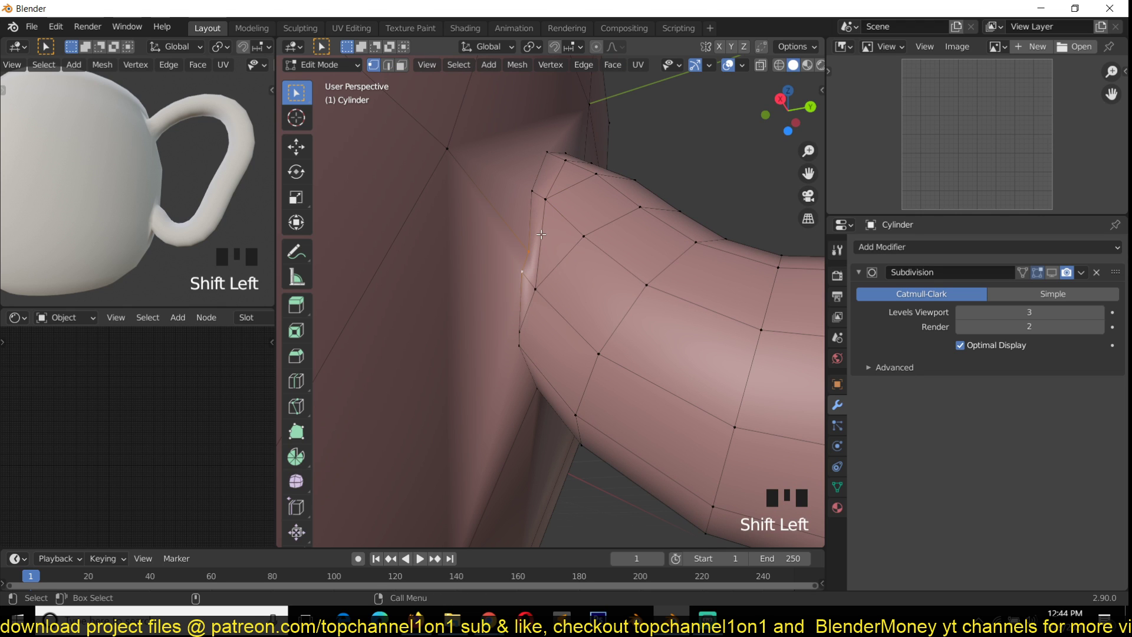
key("m")
left_click(540, 235)
key("alt+a")
middle_click_drag(541, 234, 536, 326)
key("grave")
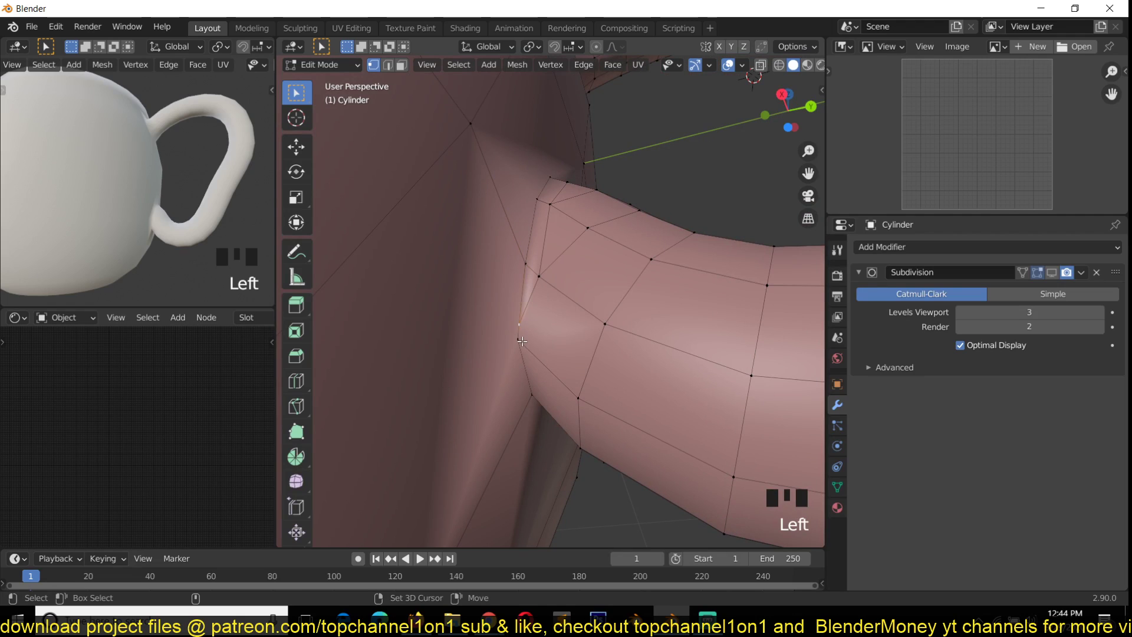
key("m")
left_click(540, 310)
key("alt+a")
left_click(541, 295)
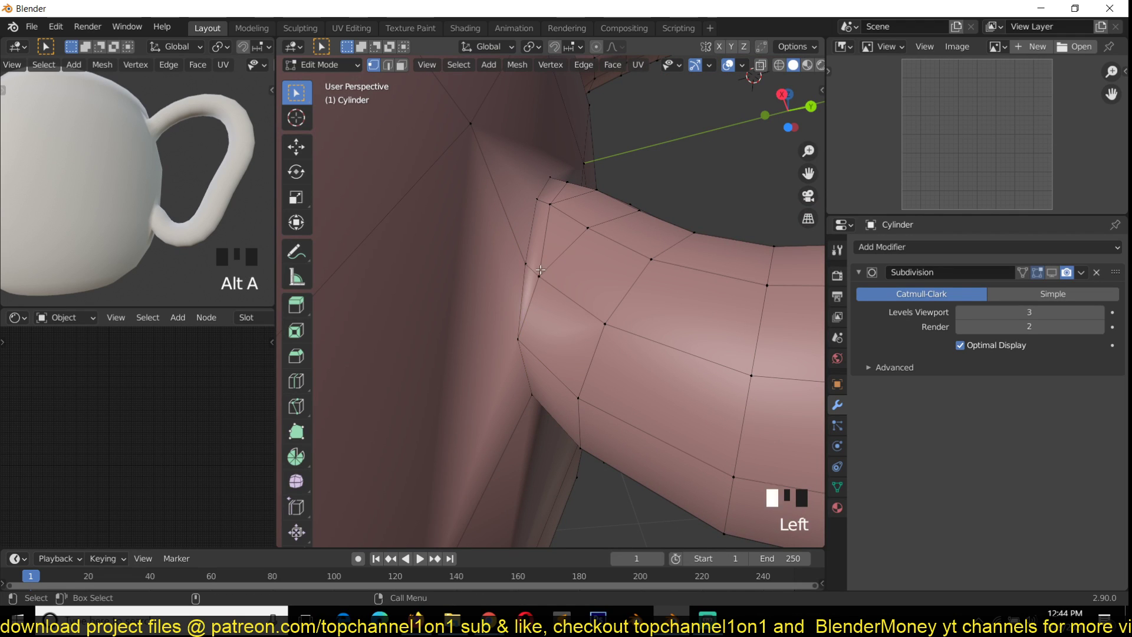
Add a single loop cut around the handle just outside the lower joint at factor 0.418.
key("grave")
key("alt+a")
key("ctrl+r")
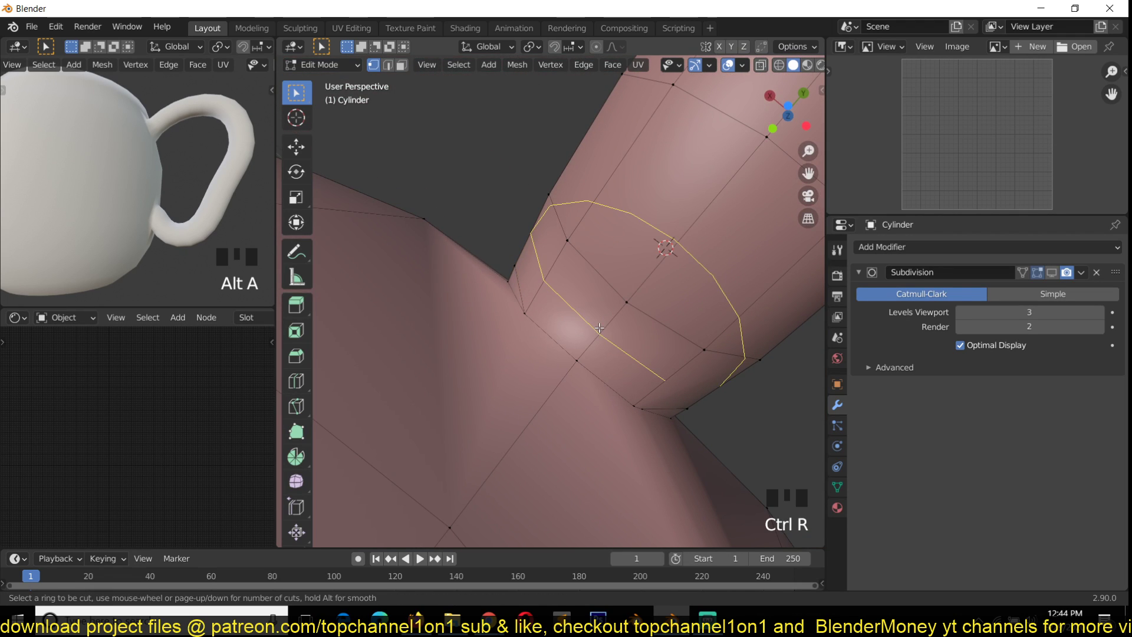
left_click(599, 330)
left_click(590, 339)
key("grave")
key("grave")
key("grave")
key("grave")
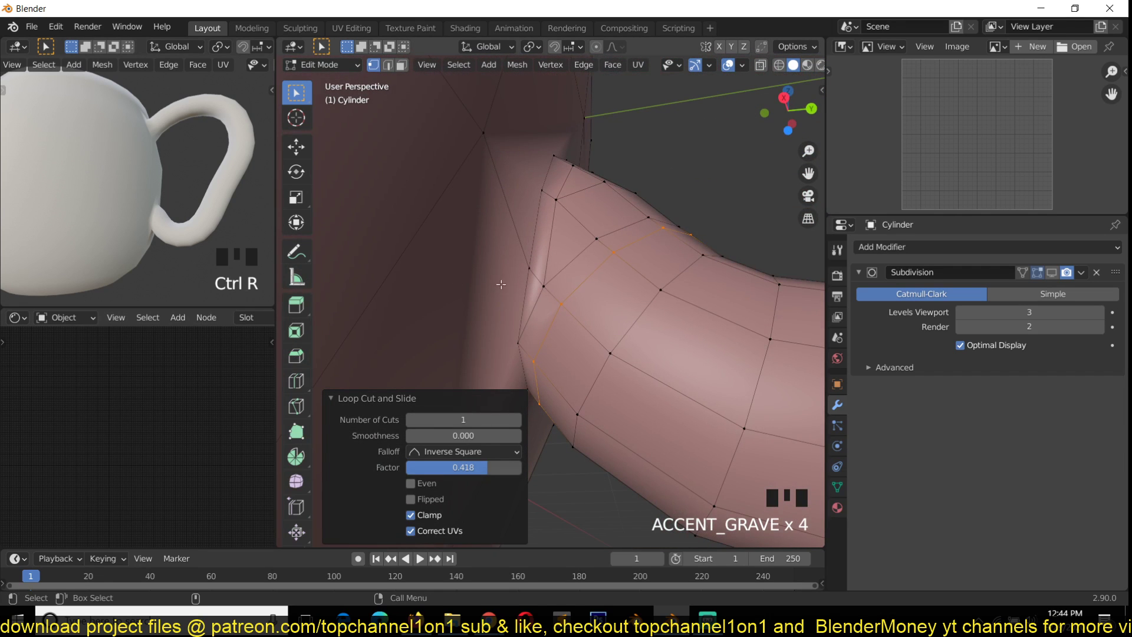
Connect the joint's side vertex to the new loop, dissolve the redundant edge, and select the loop to check its path.
left_click(543, 286)
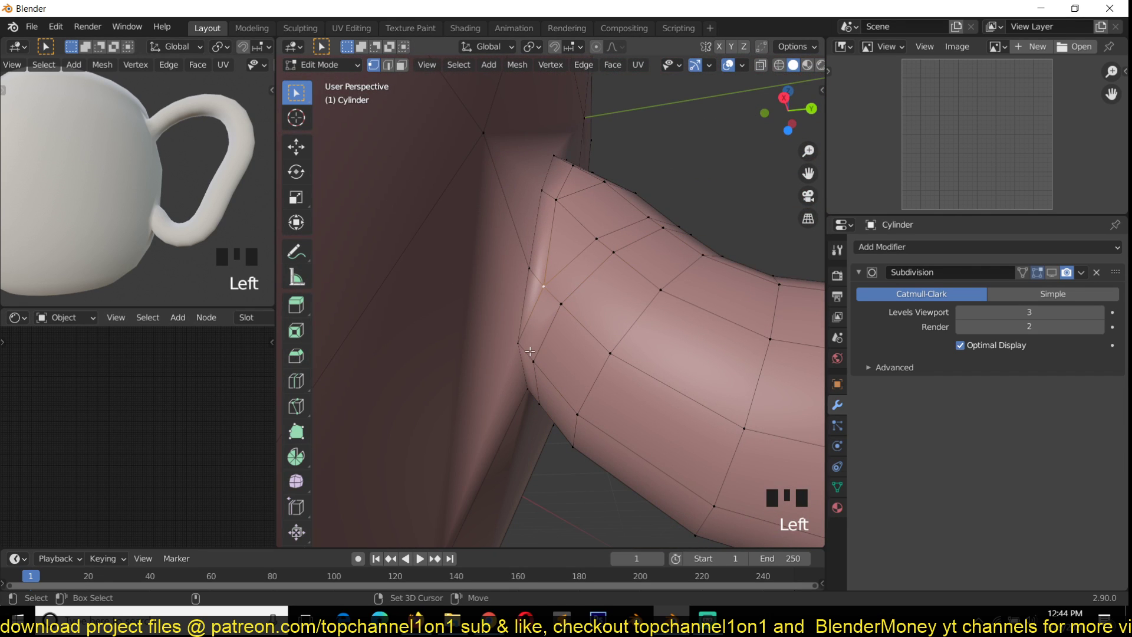
key("ctrl+x")
left_click(528, 316, "alt")
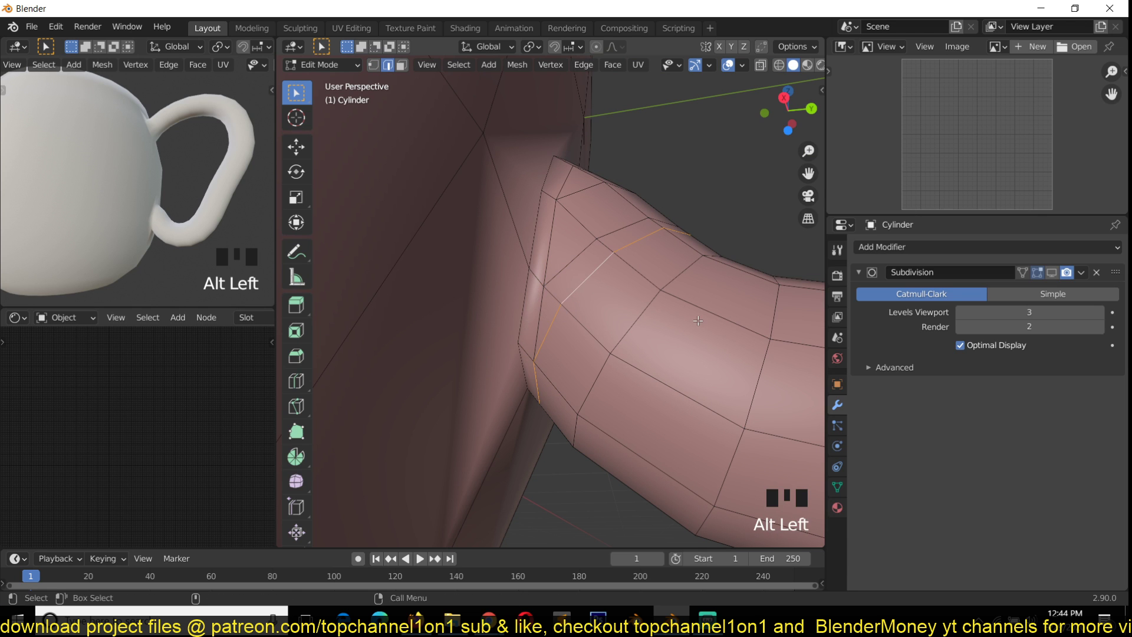
key("grave")
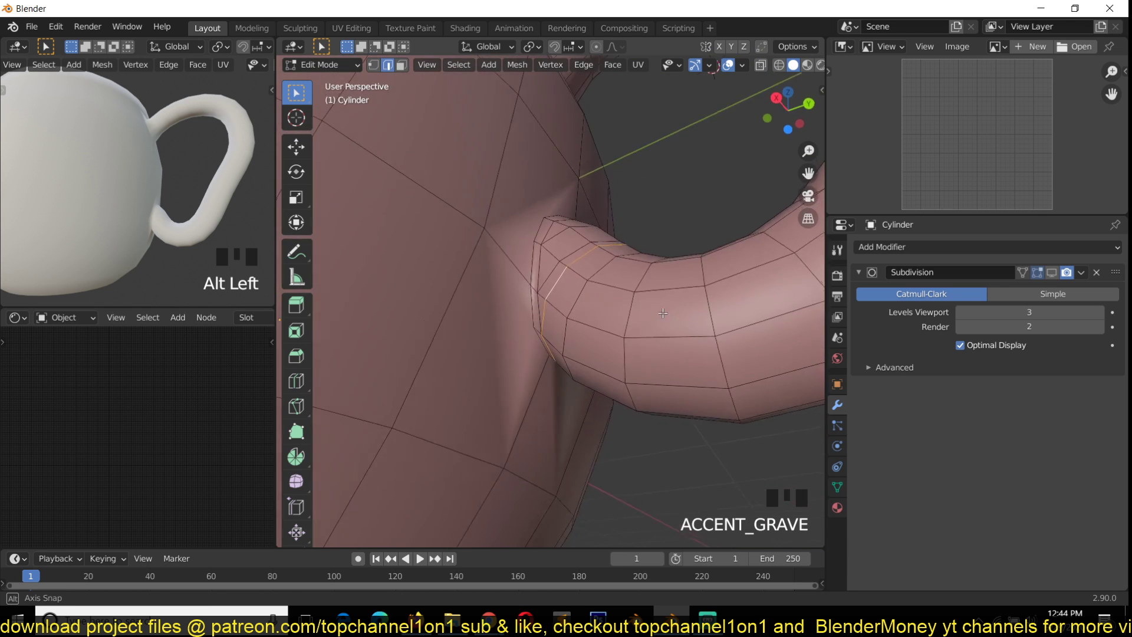
key("grave")
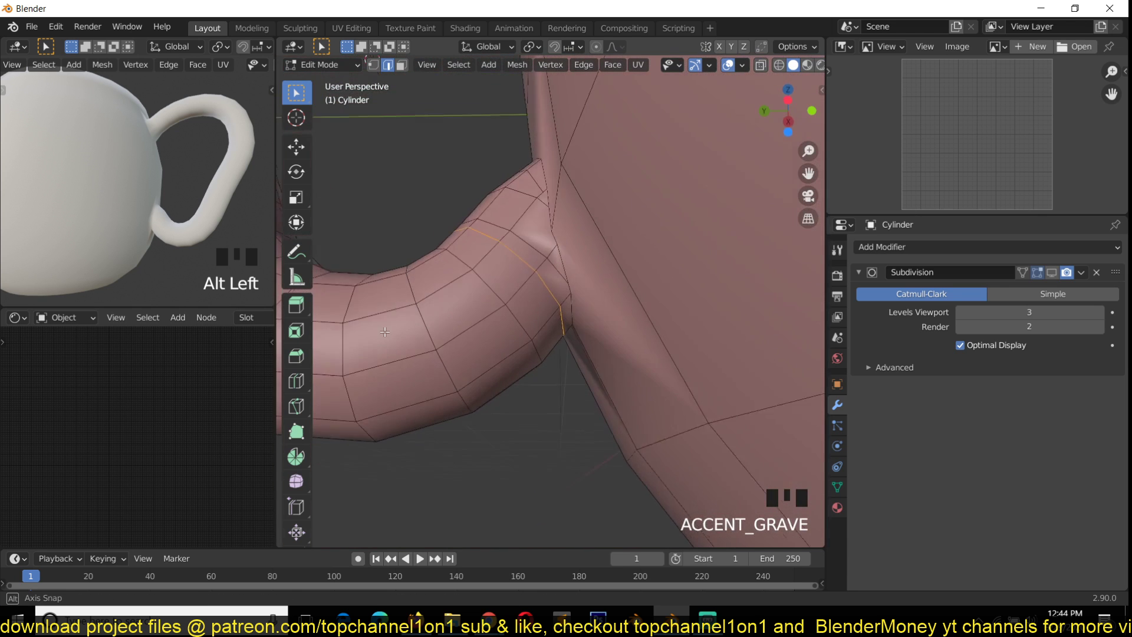
key("grave")
Merge the close vertex pair at the upper part of the joint ring on the handle's opposite side.
key("1")
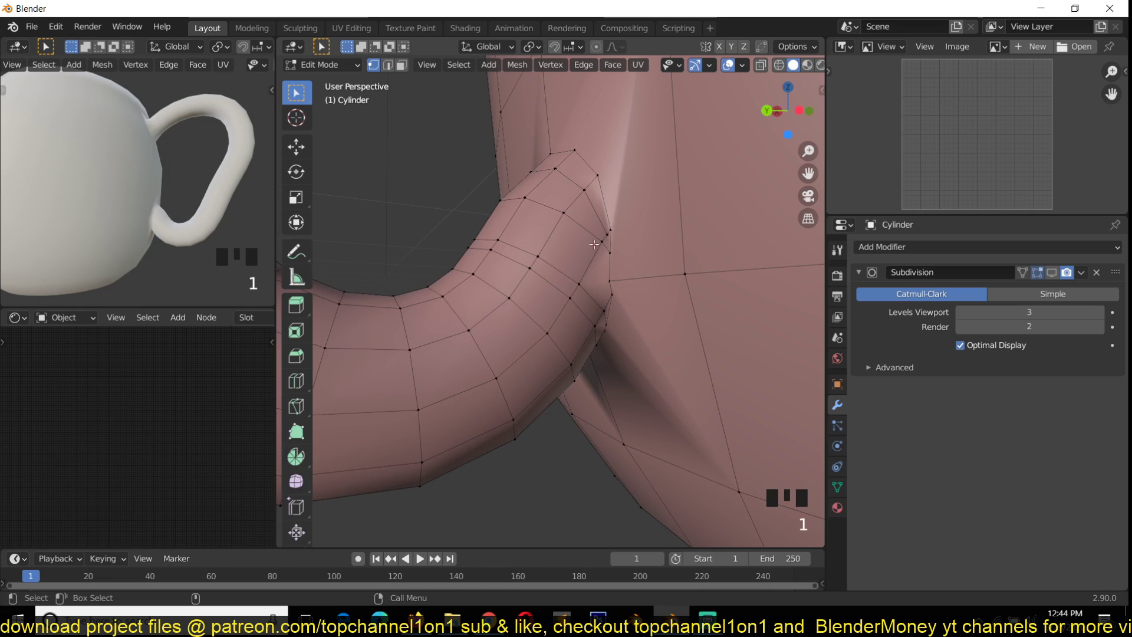
left_click(599, 247, "shift")
key("m")
left_click(599, 246)
key("grave")
middle_click_drag(599, 254, 587, 261)
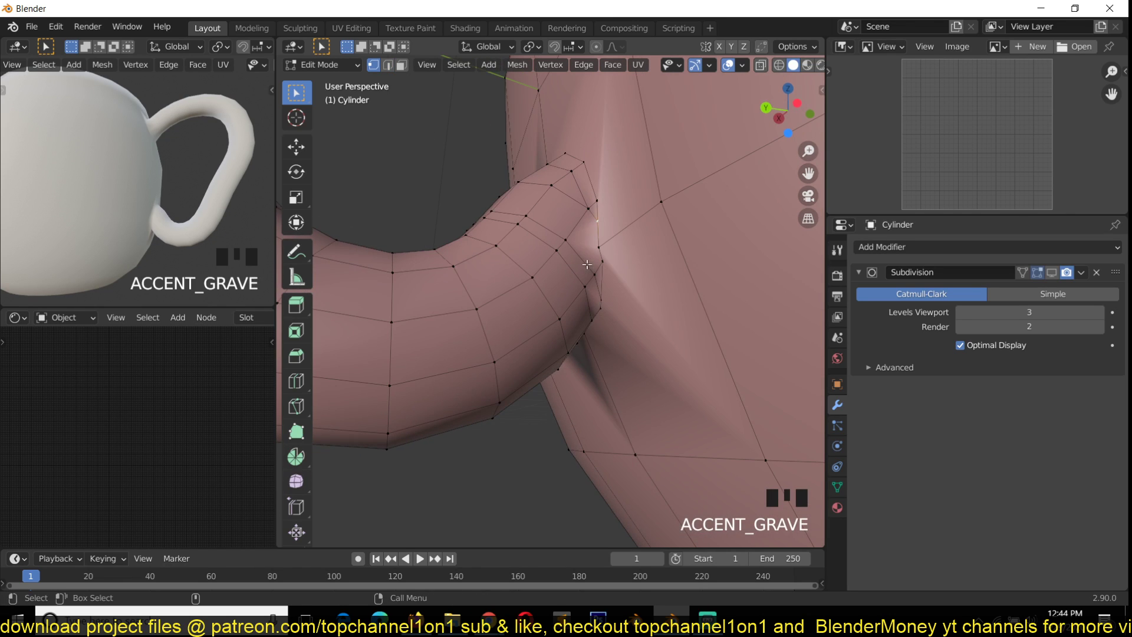
Connect the inner joint vertices on this side and merge the doubled vertex on the outer ring.
scroll(590, 212, "up", 2)
left_click(621, 256, "shift")
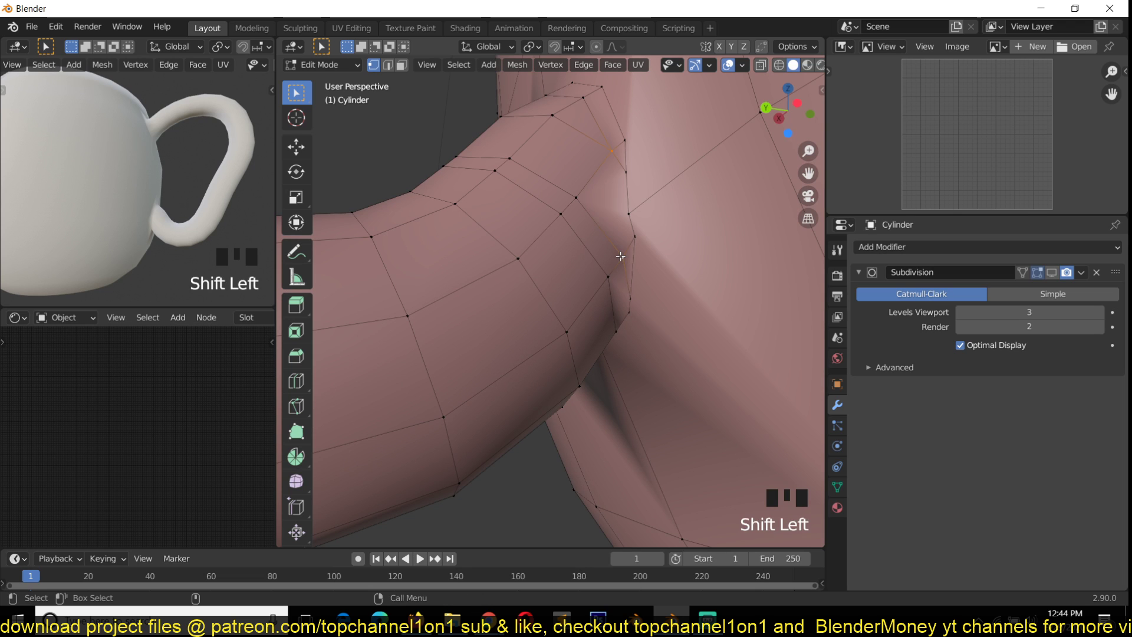
key("j")
left_click(634, 237, "shift")
key("m")
left_click(636, 238)
Dissolve the redundant edges beside the joint and connect the inner ring vertices down to the handle's underside.
key("2")
key("ctrl+x")
middle_click_drag(609, 248, 575, 246)
key("1")
left_click(565, 240)
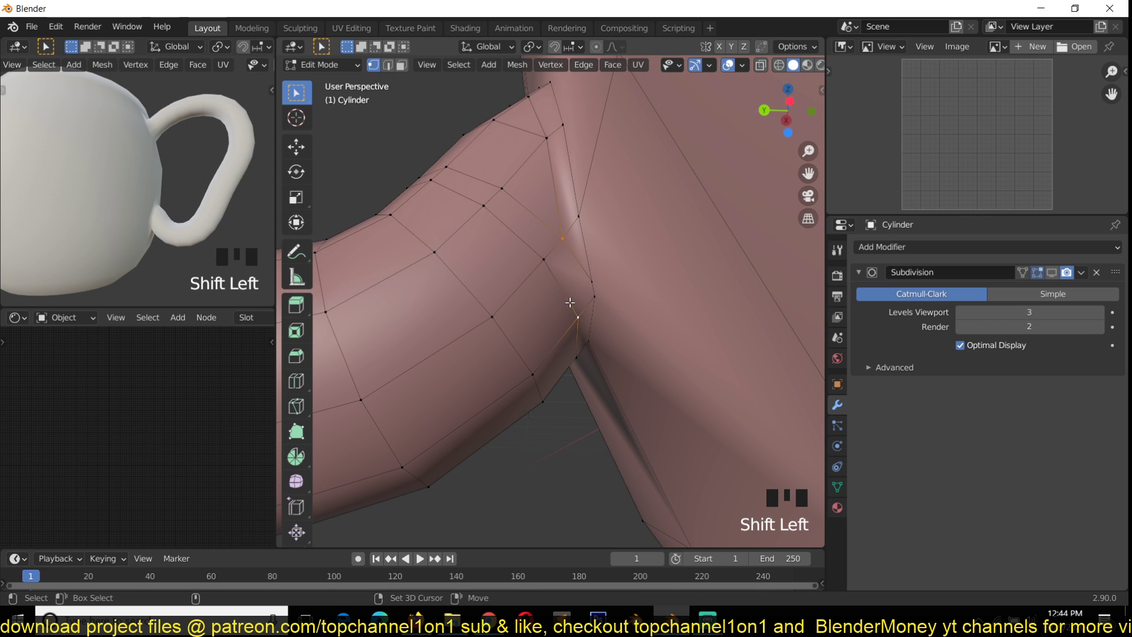
key("ctrl+x")
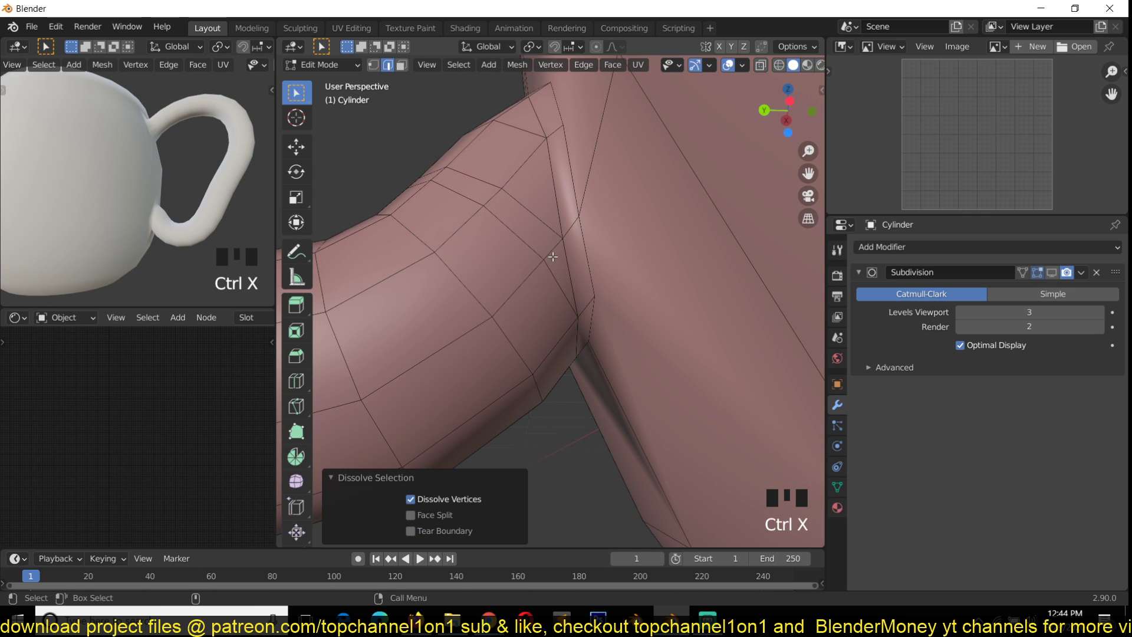
Check the face loop around the lower joint and dissolve the partial edge loop running across the handle.
key("3")
left_click(548, 199, "alt")
middle_click_drag(548, 199, 574, 218)
key("grave")
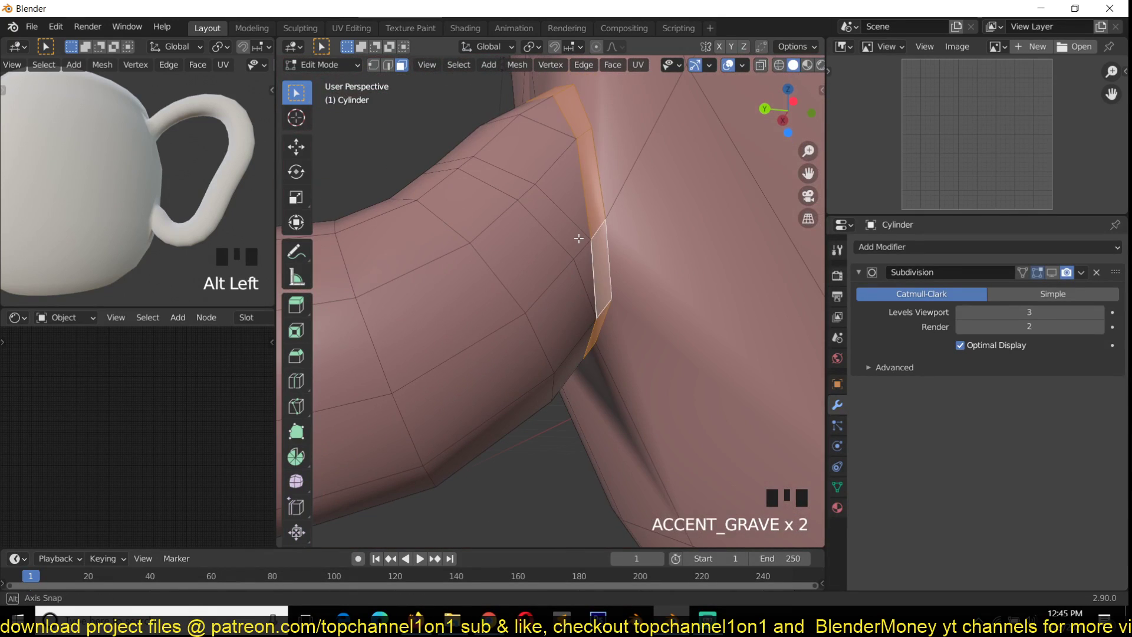
key("2")
key("grave")
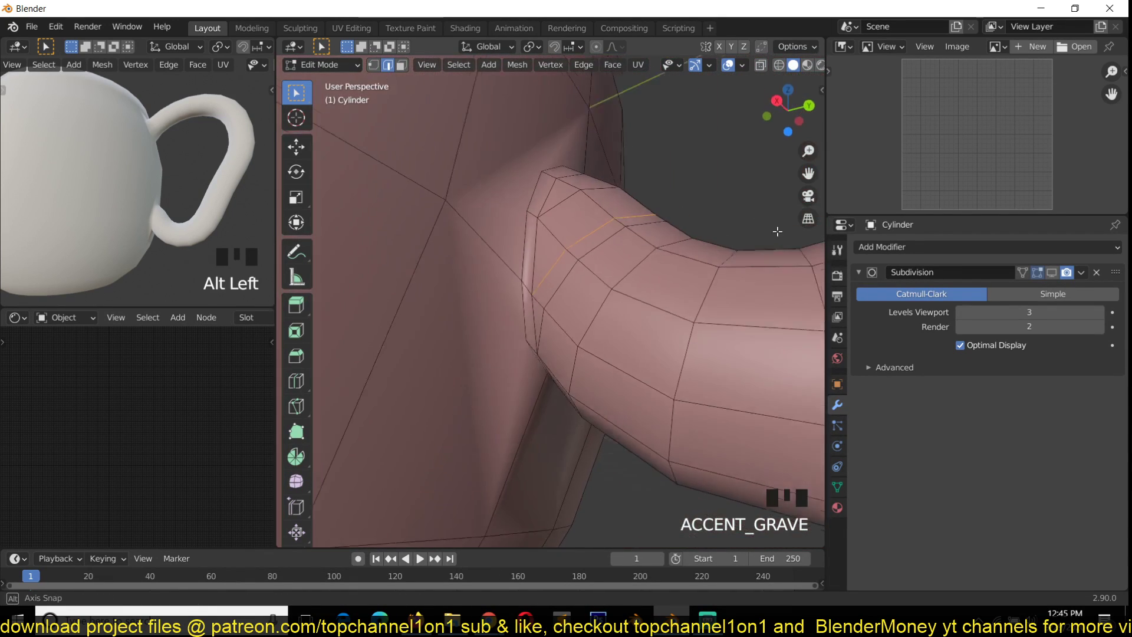
key("ctrl+x")
Dissolve the two other partial edge loops across the handle next to the lower joint.
key("grave")
left_click(521, 187, "alt")
key("grave")
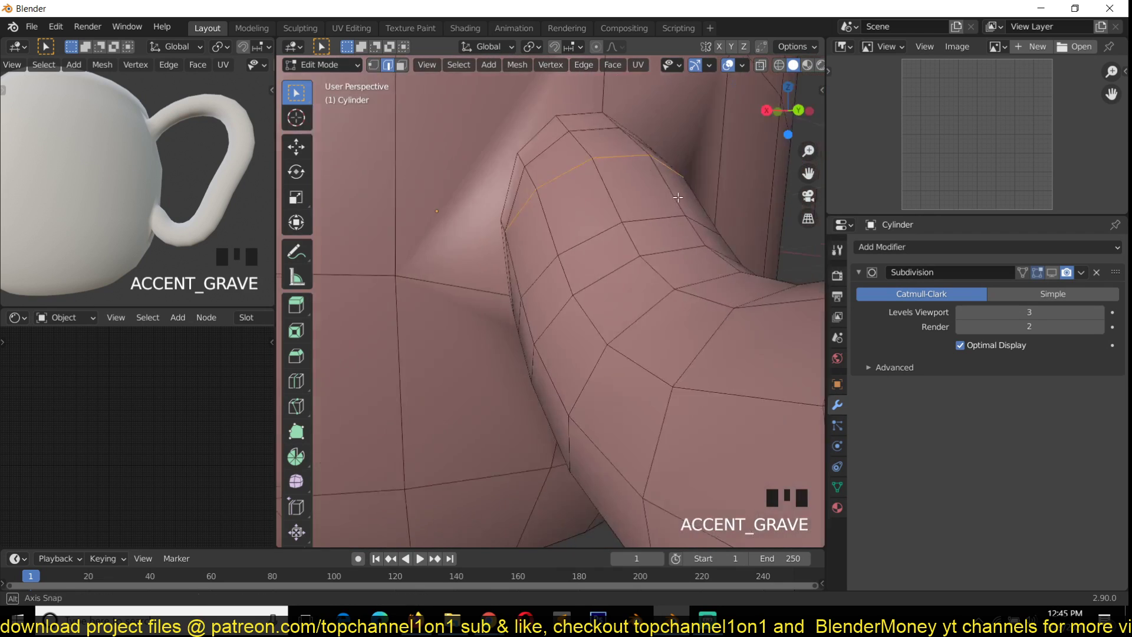
key("grave")
key("ctrl+x")
key("grave")
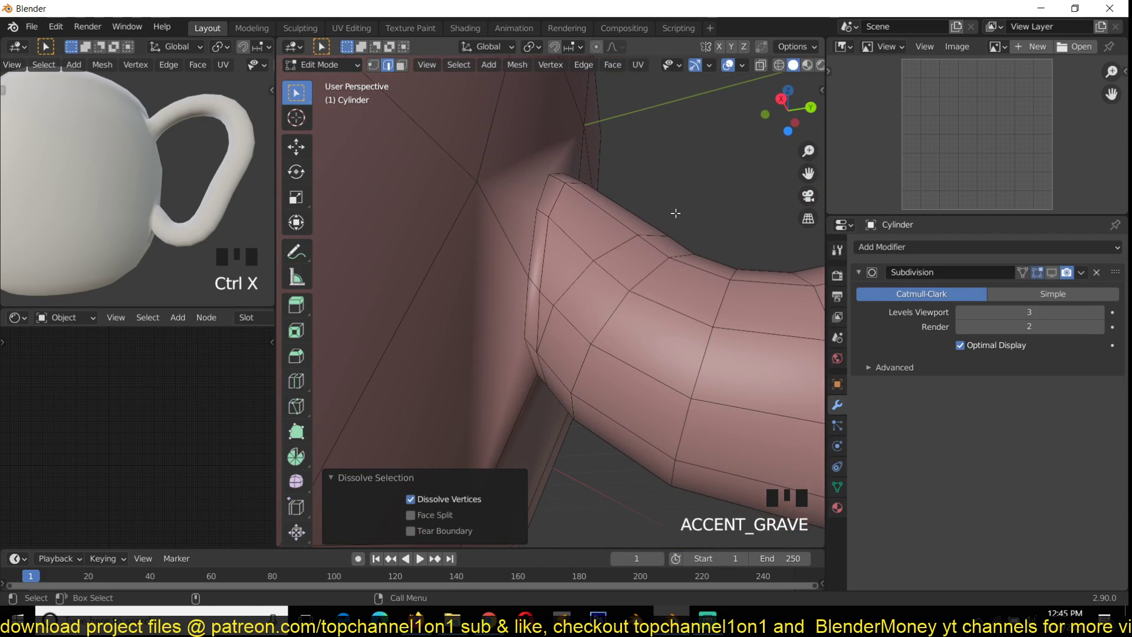
key("grave")
left_click(660, 299, "alt")
key("grave")
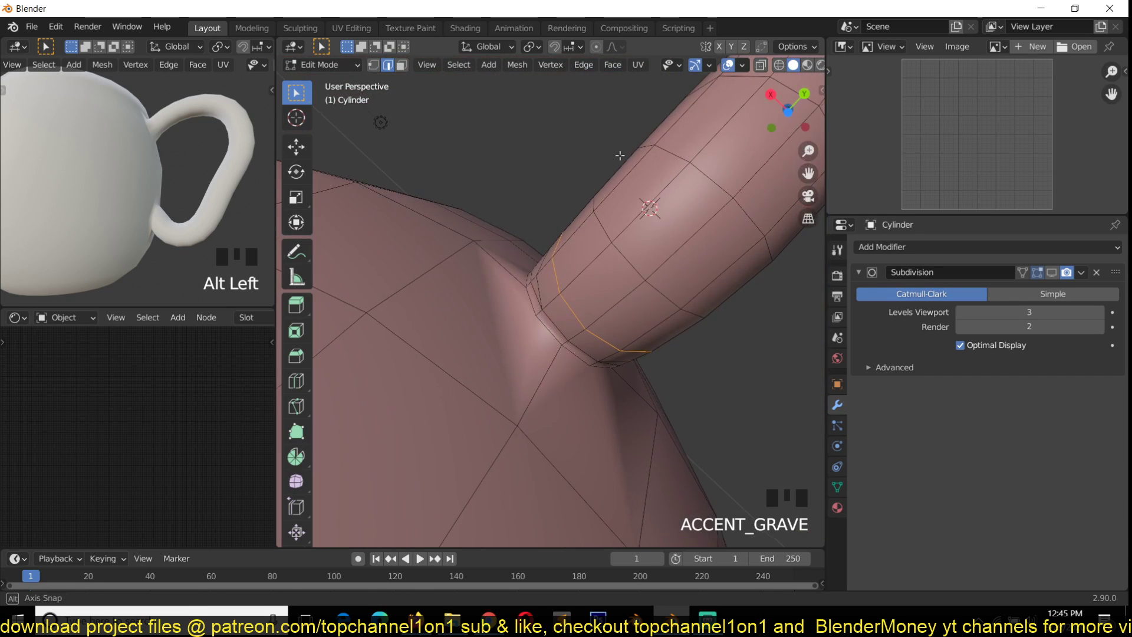
key("grave")
key("ctrl+x")
Connect the upper and lower vertices across the side of the handle's bend and dissolve the leftover edges towards the joint.
key("grave")
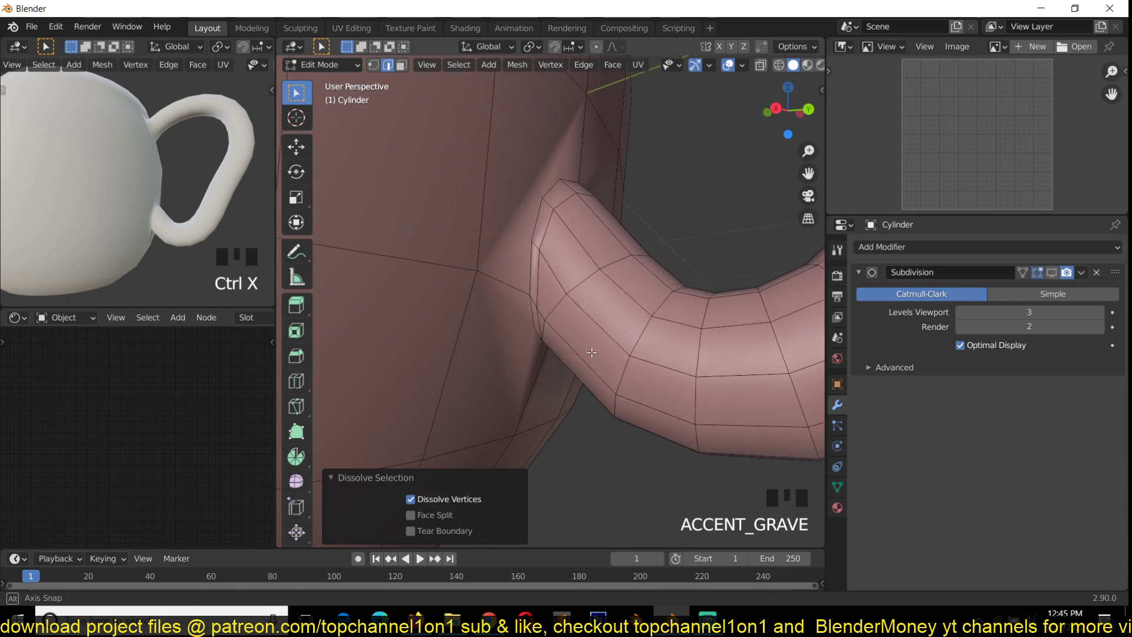
middle_click_drag(632, 259, 383, 356)
key("grave")
key("1")
left_click(499, 205)
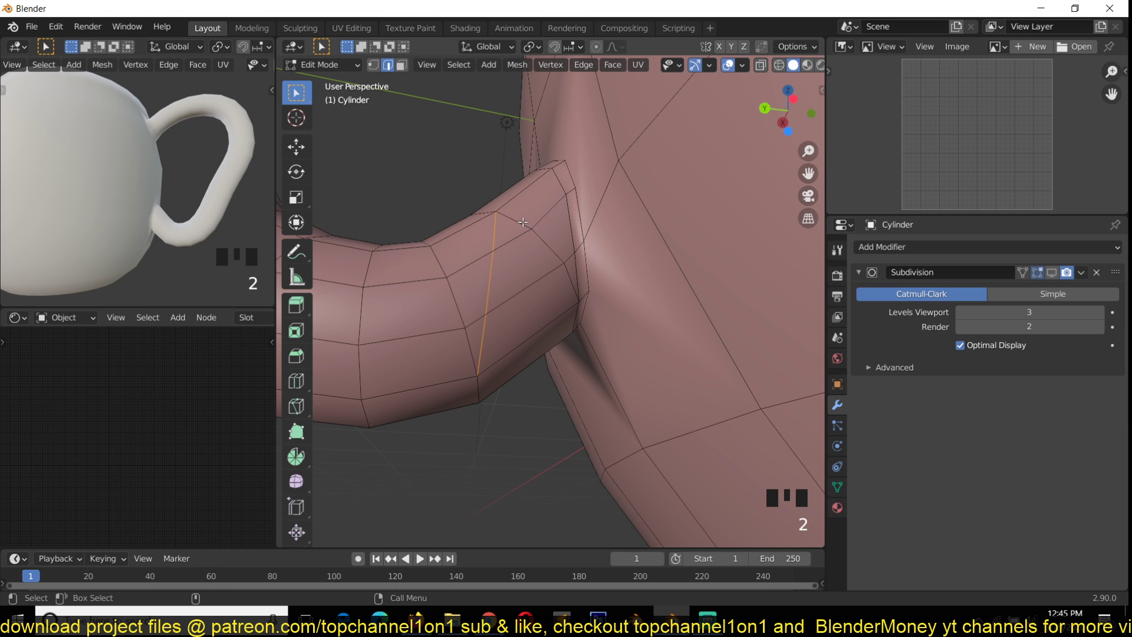
key("ctrl+x")
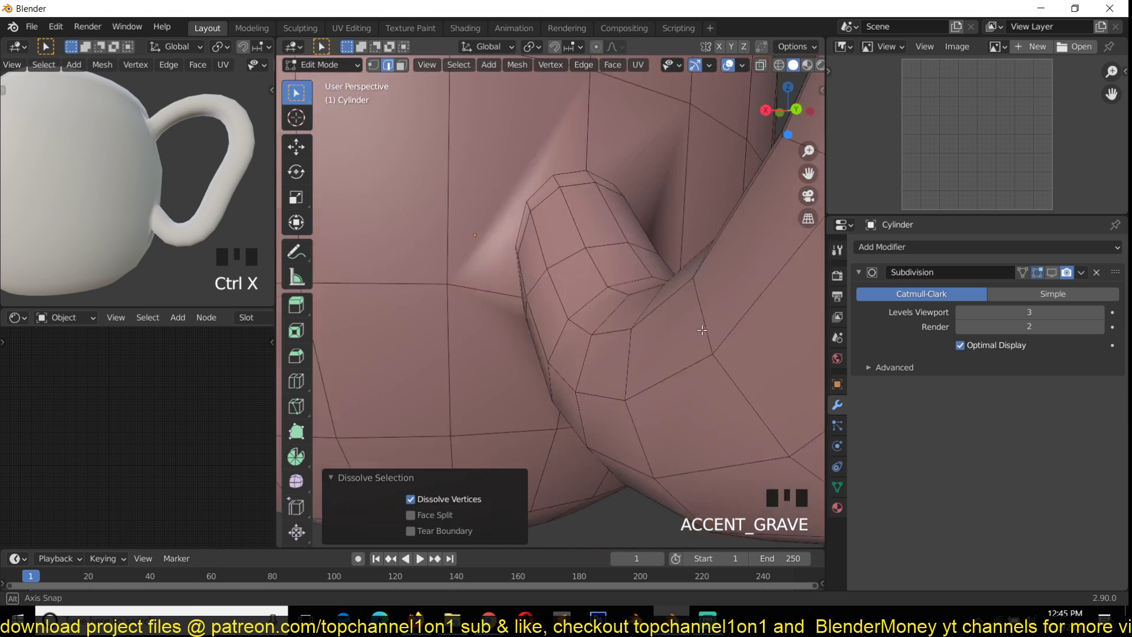
Connect the matching vertices on the other side of the handle's bend and dissolve the leftover edge loop there.
key("grave")
key("1")
left_click(605, 251)
key("grave")
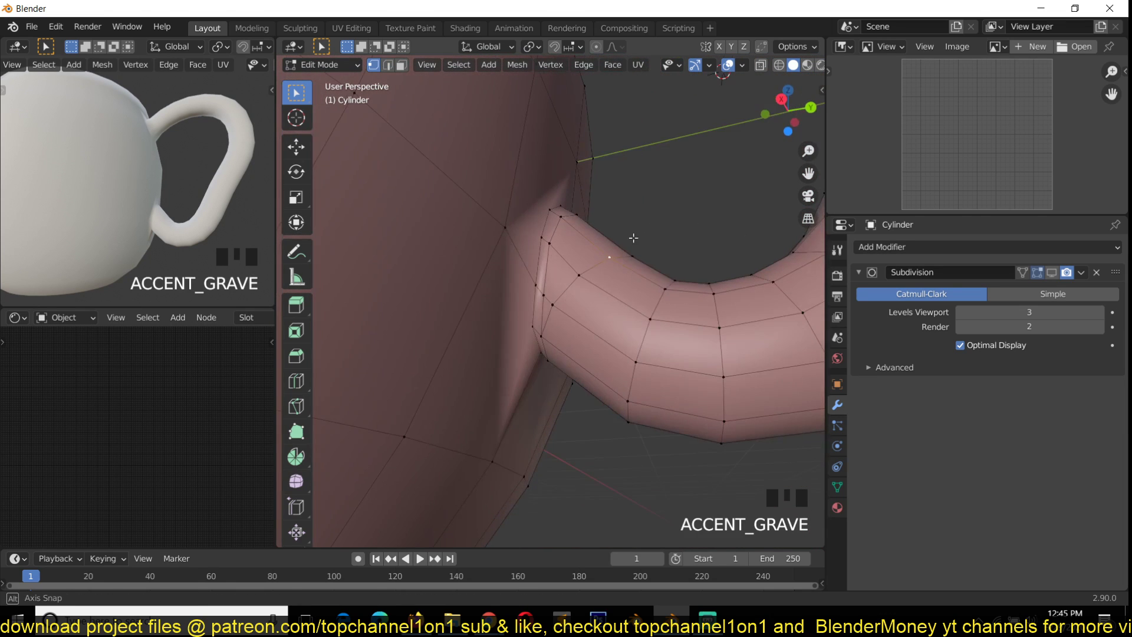
left_click(635, 357, "shift")
left_click(589, 280, "alt")
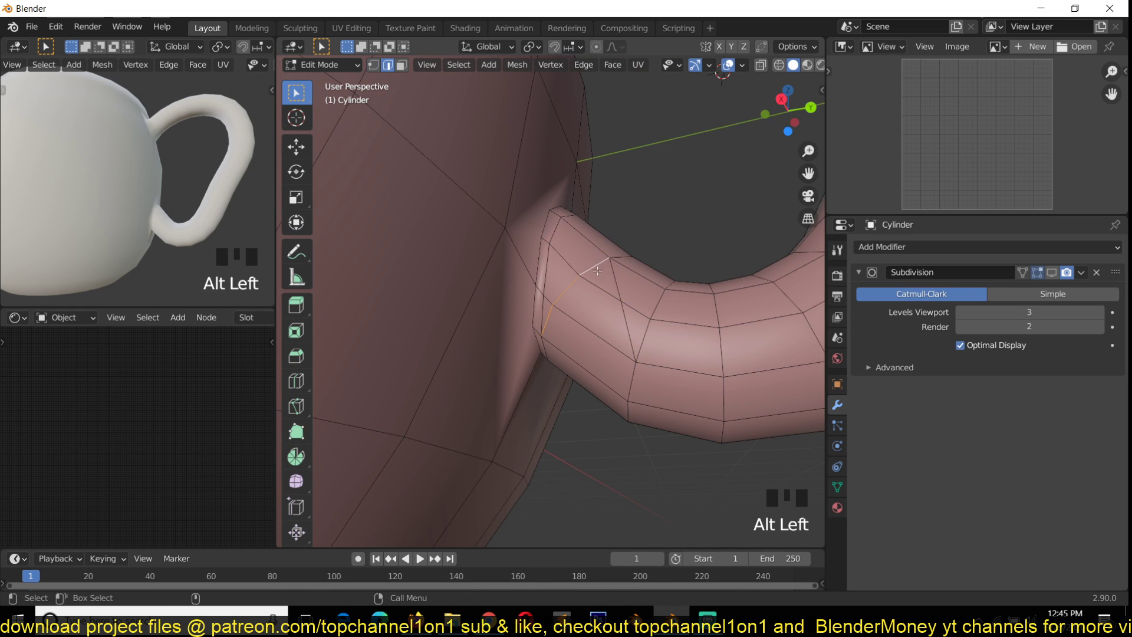
key("ctrl+x")
key("grave")
key("grave")
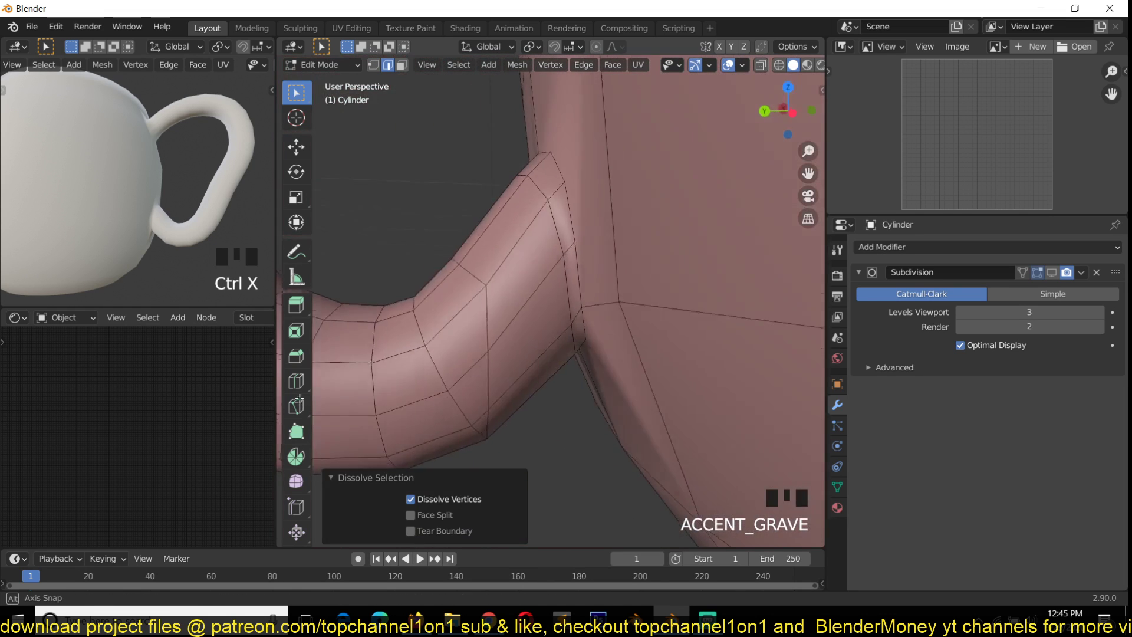
Add a loop cut across the handle between its bend and the lower joint.
middle_click_drag(299, 399, 297, 375)
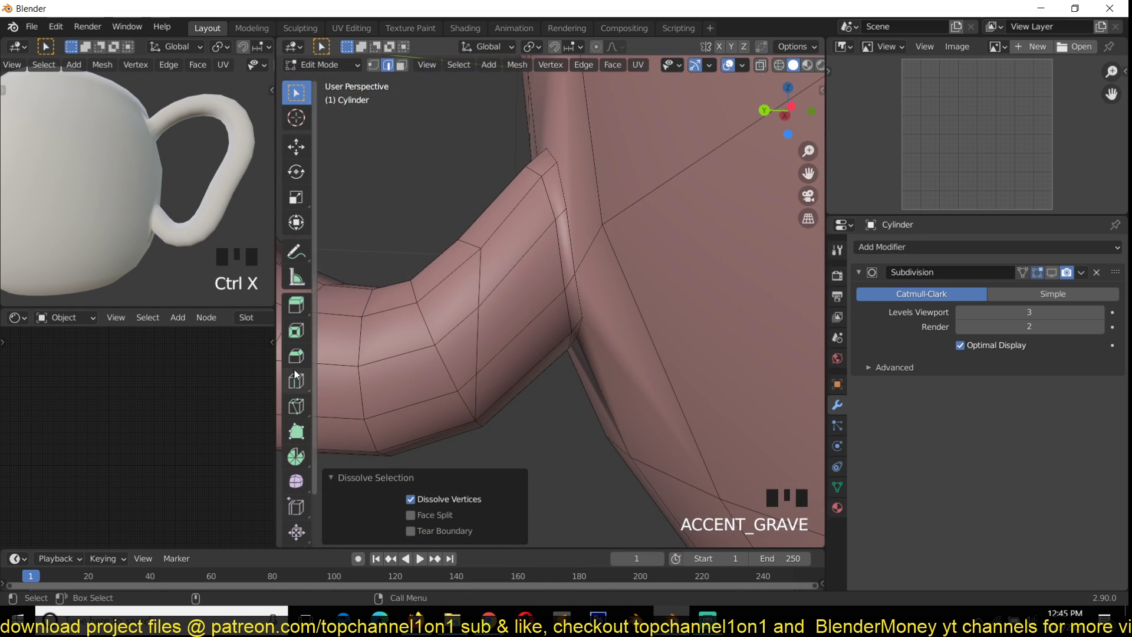
key("ctrl+r")
left_click(510, 342)
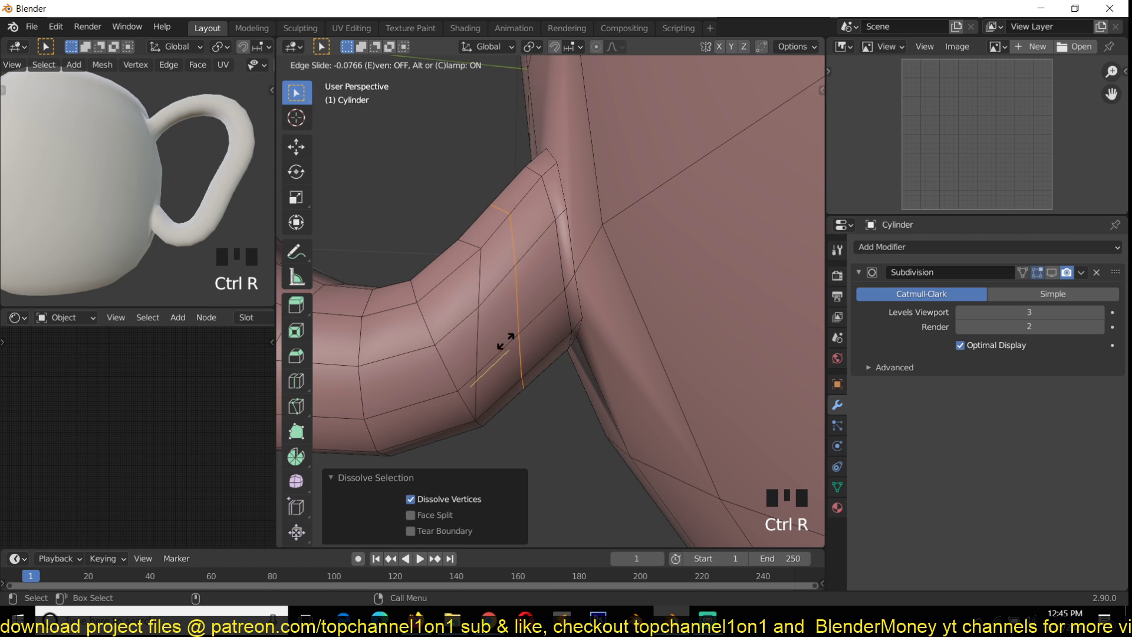
left_click(505, 339)
Connect the bend's upper vertex to the new loop on the side of the handle and dissolve the leftover edges beside it.
key("1")
left_click(482, 250)
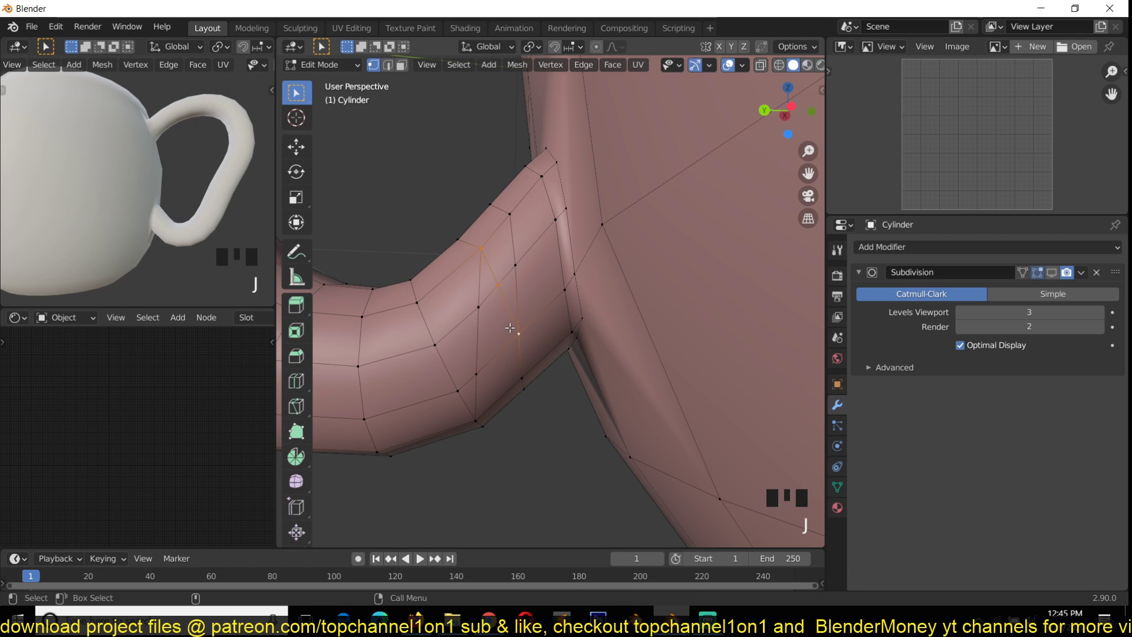
left_click(481, 323, "alt")
key("ctrl+x")
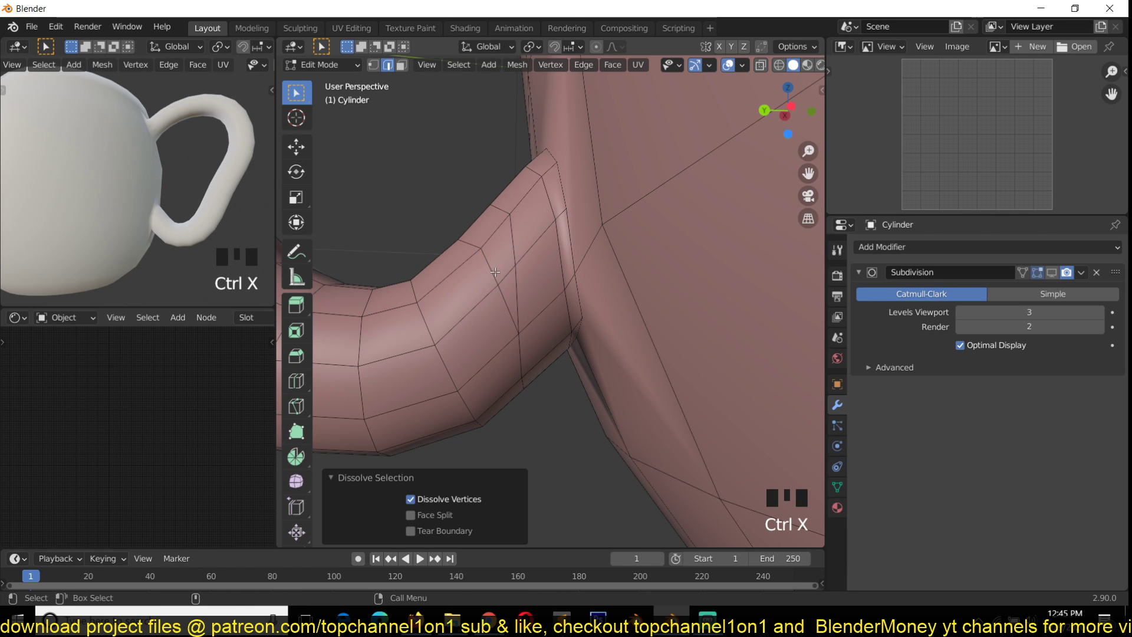
Connect the bend's vertices to the new loop on the opposite side of the handle and dissolve the leftover partial loop.
middle_click_drag(496, 272, 788, 293)
key("1")
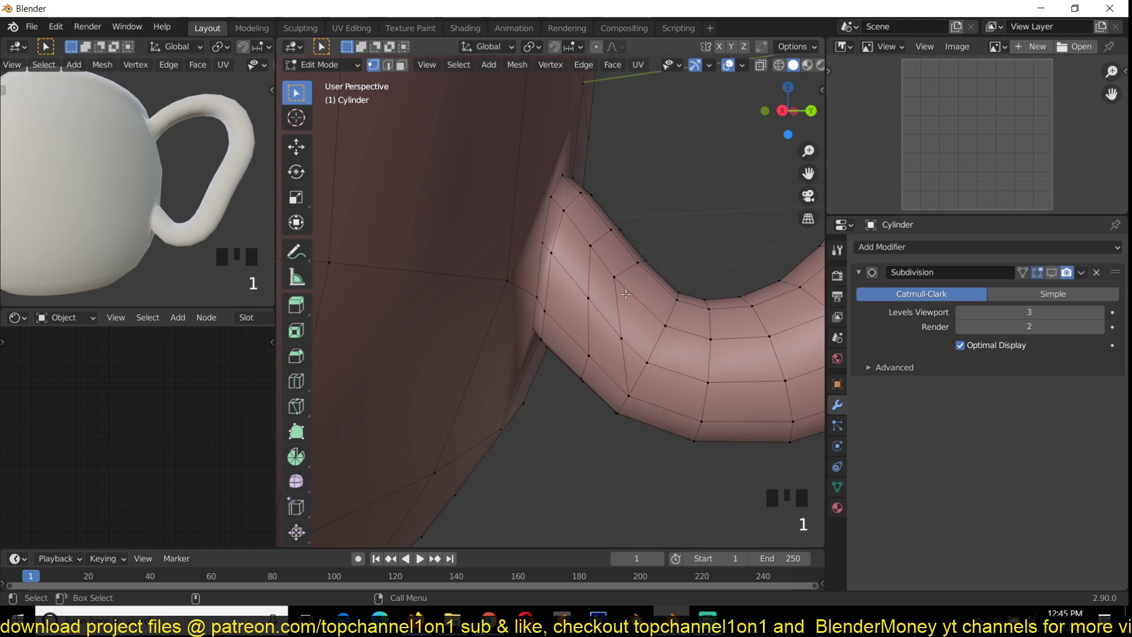
left_click(609, 293, "ctrl")
key("ctrl+z")
left_click(591, 286, "alt")
key("ctrl+x")
middle_click_drag(619, 290, 502, 267)
left_click(594, 310, "alt")
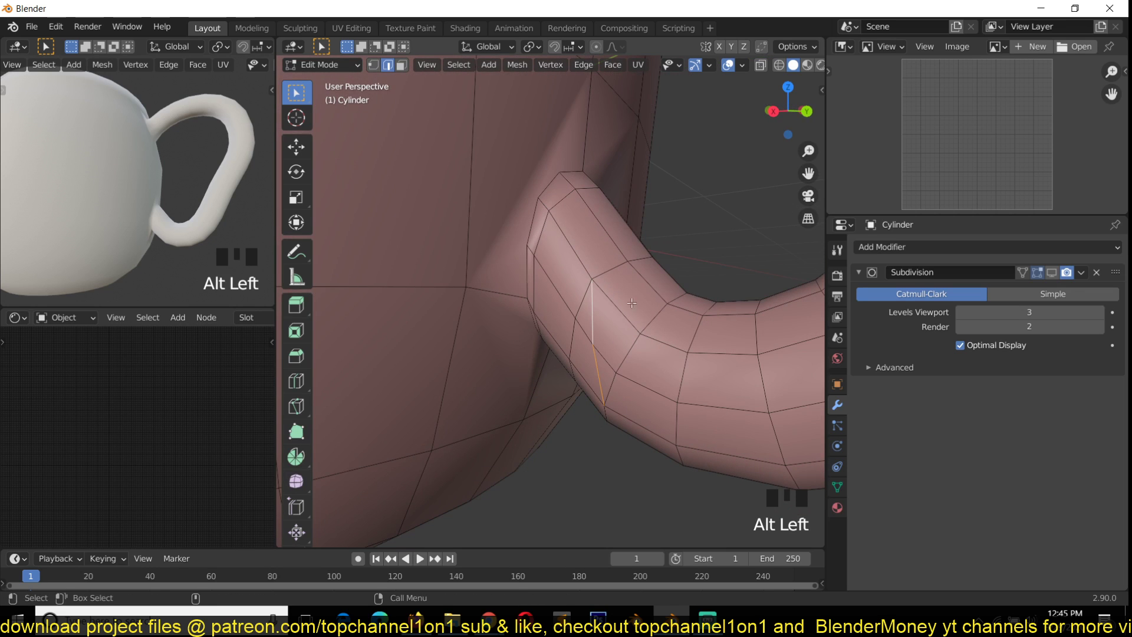
key("ctrl+x")
Check how the face loops run across the handle's bend and around the lower joint.
key("grave")
key("3")
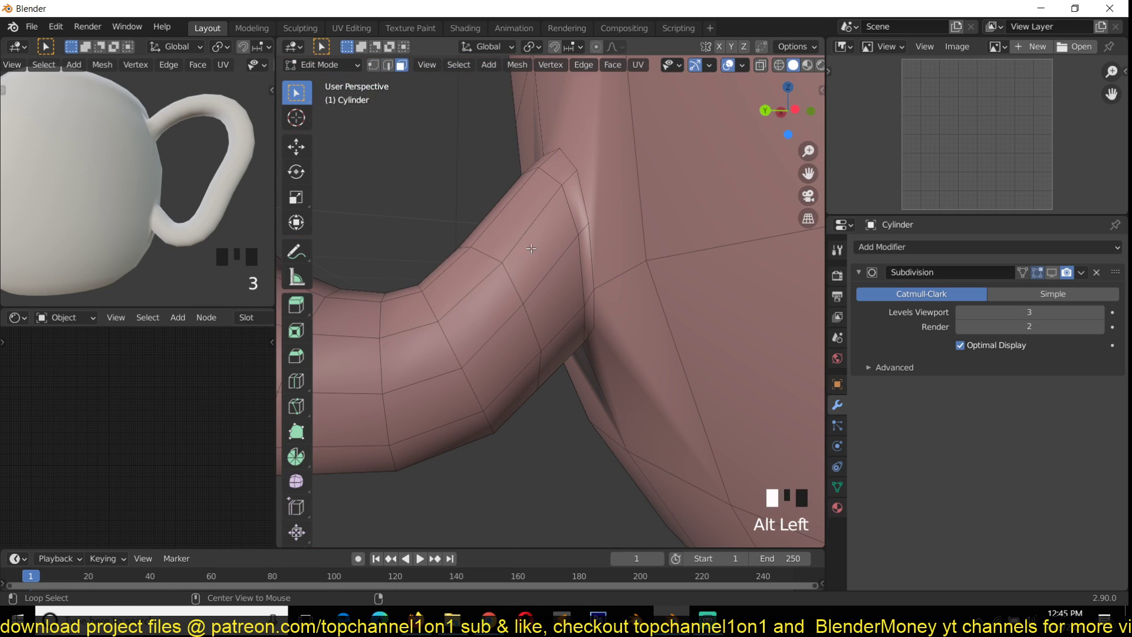
left_click(558, 201, "alt")
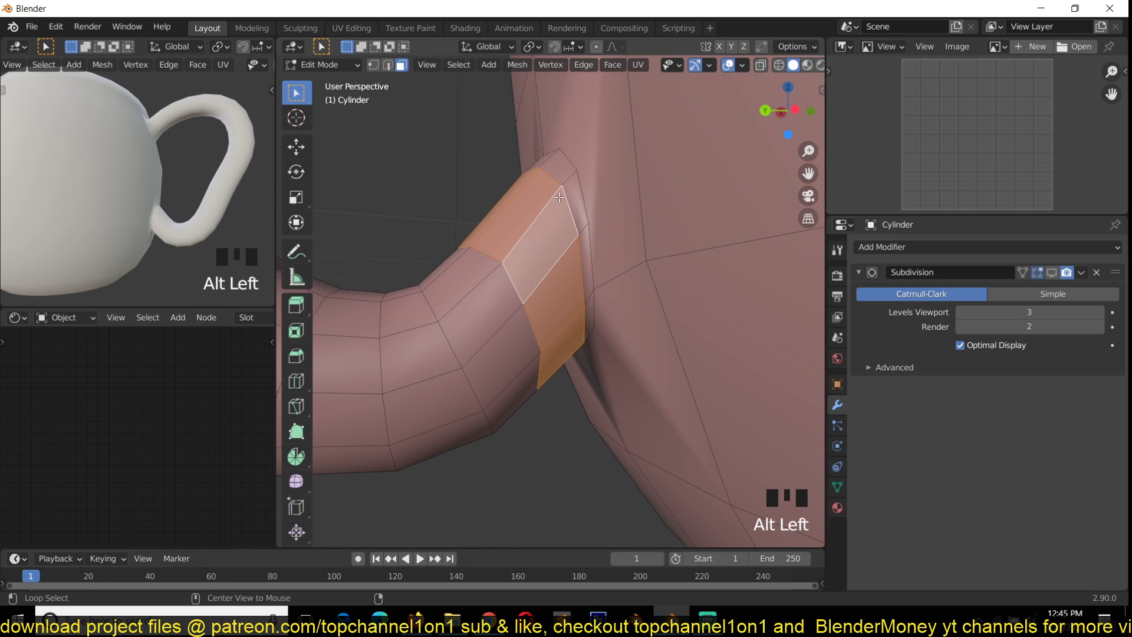
key("grave")
middle_click_drag(569, 178, 599, 281)
left_click(598, 281, "alt")
left_click(599, 281, "alt")
left_click(575, 280, "alt")
left_click(676, 246, "alt")
key("grave")
middle_click_drag(676, 246, 512, 247)
scroll(643, 353, "down", 3)
scroll(619, 377, "up", 2)
key("grave")
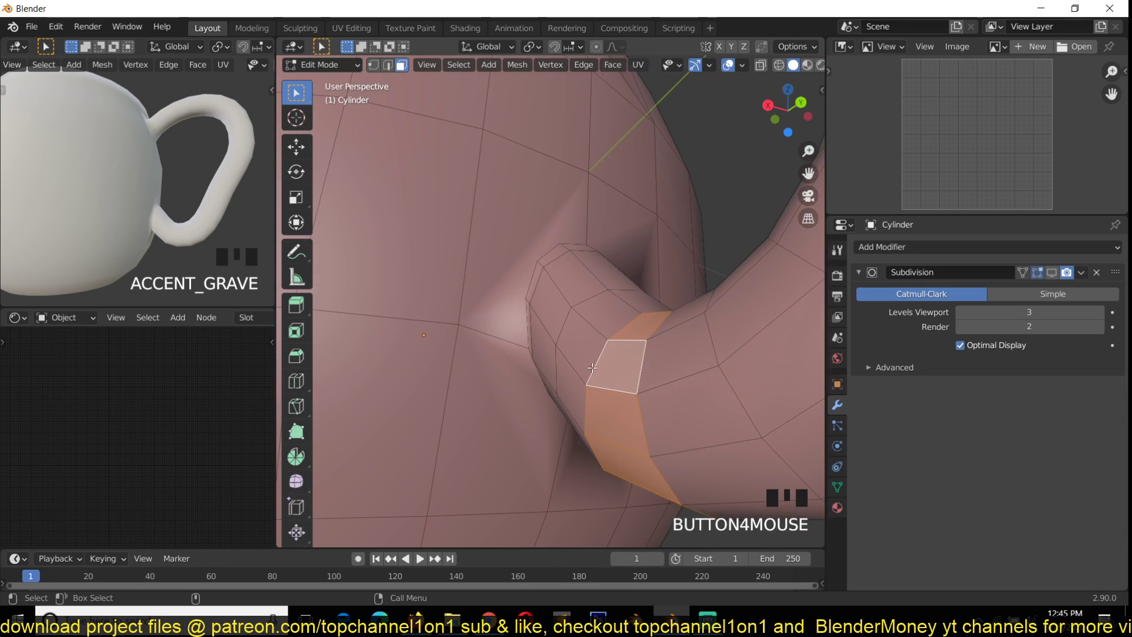
Select the cup faces surrounding the lower joint and inset them by about 0.017.
left_click(512, 248)
key("grave")
middle_click_drag(612, 235, 501, 254)
left_click(678, 236, "shift")
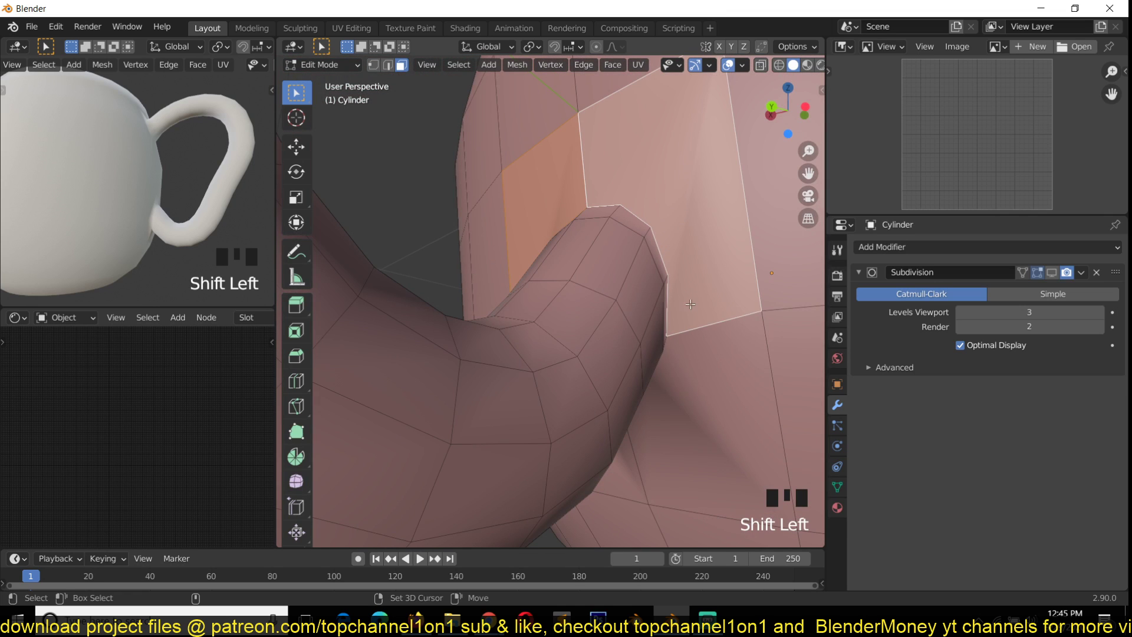
left_click(678, 394, "shift")
key("grave")
left_click(530, 401, "shift")
key("grave")
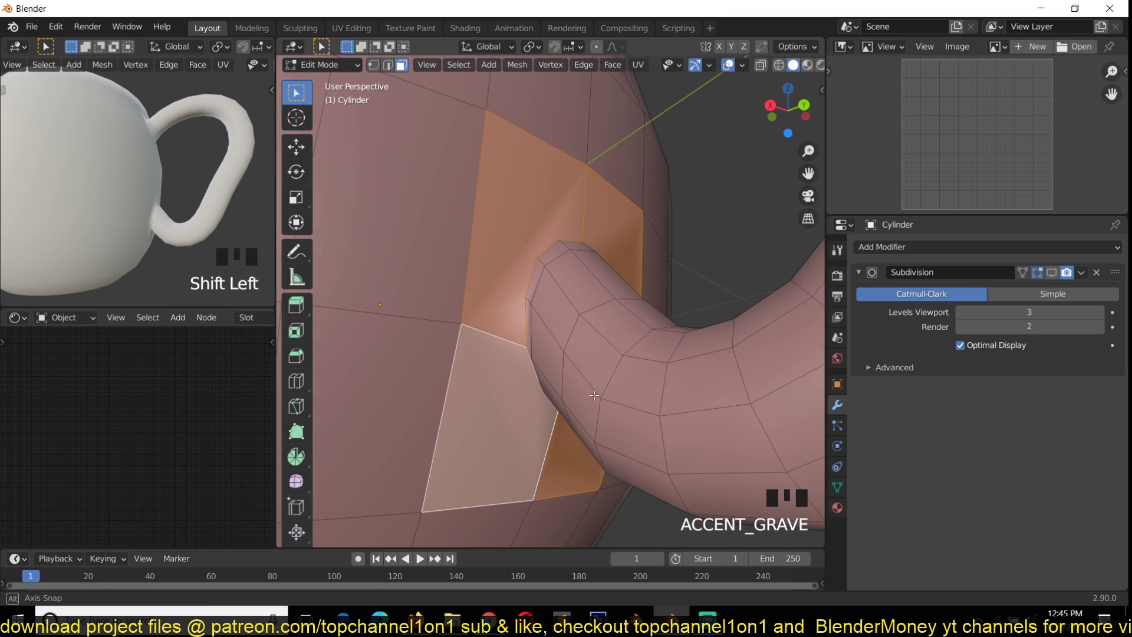
key("i")
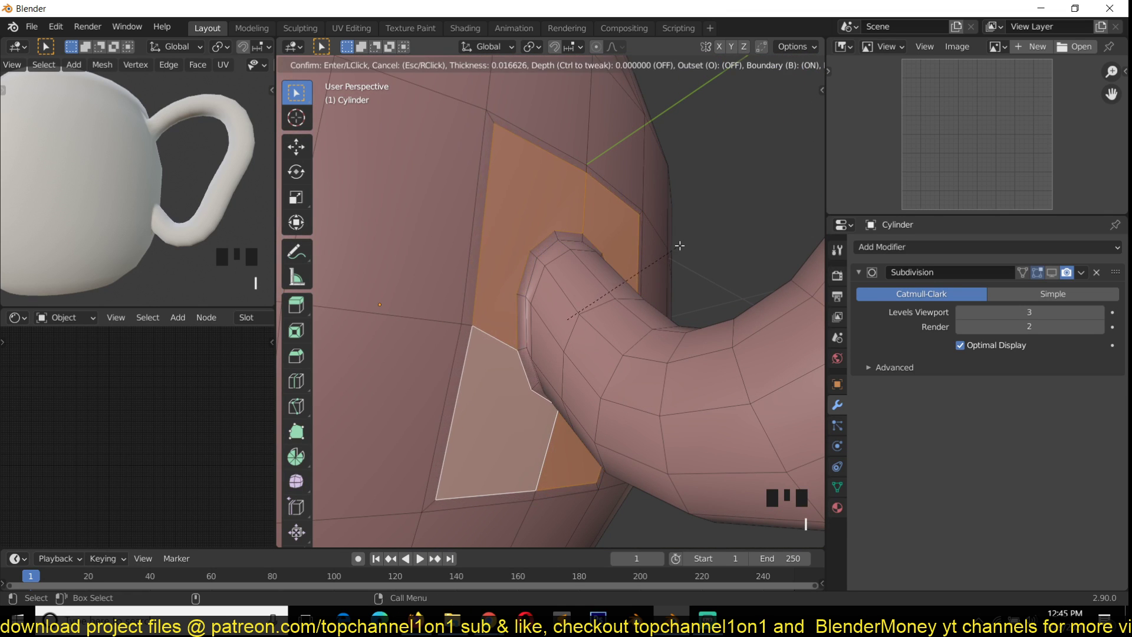
left_click(676, 245)
Triangulate the inset faces around the lower joint and convert the triangles to quads.
key("grave")
middle_click_drag(677, 245, 561, 197)
key("ctrl+t")
key("grave")
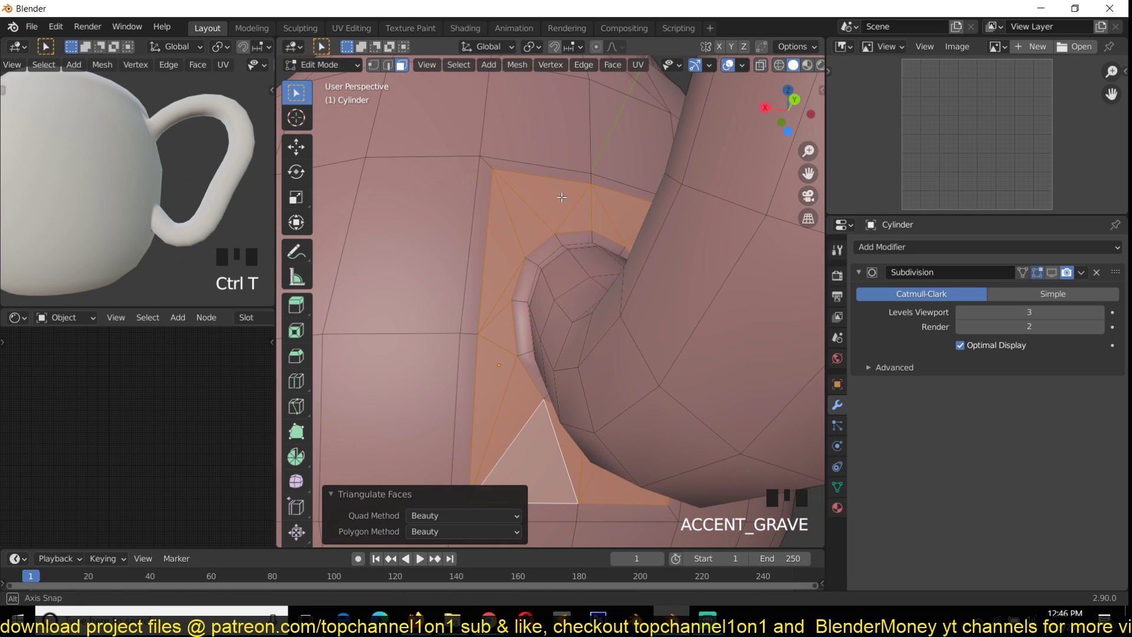
key("grave")
middle_click_drag(544, 309, 564, 261)
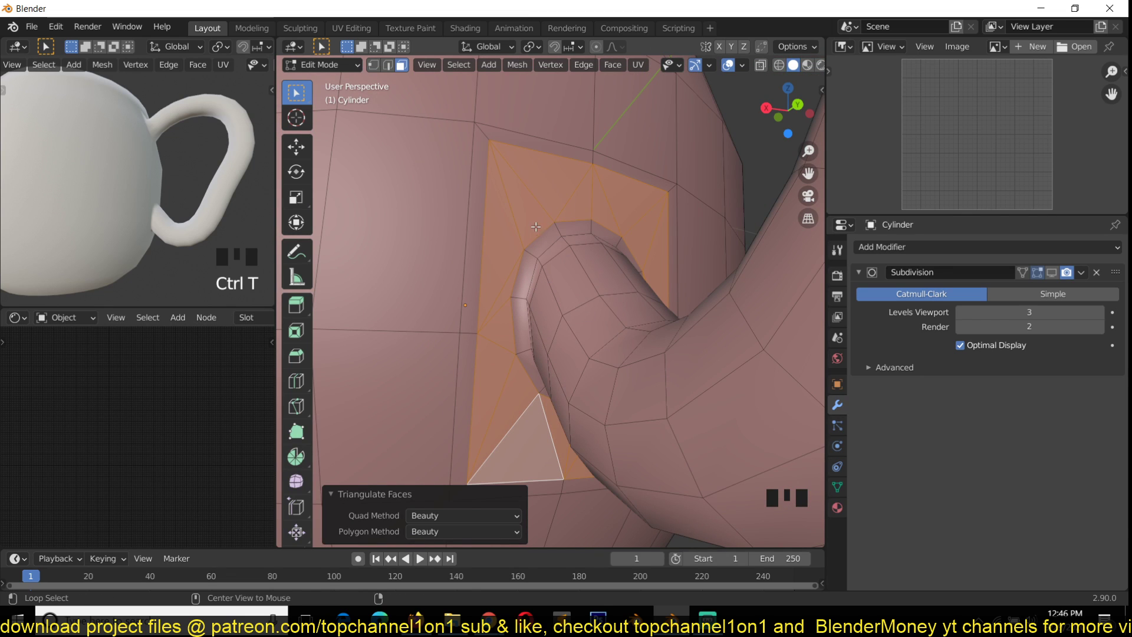
key("alt+j")
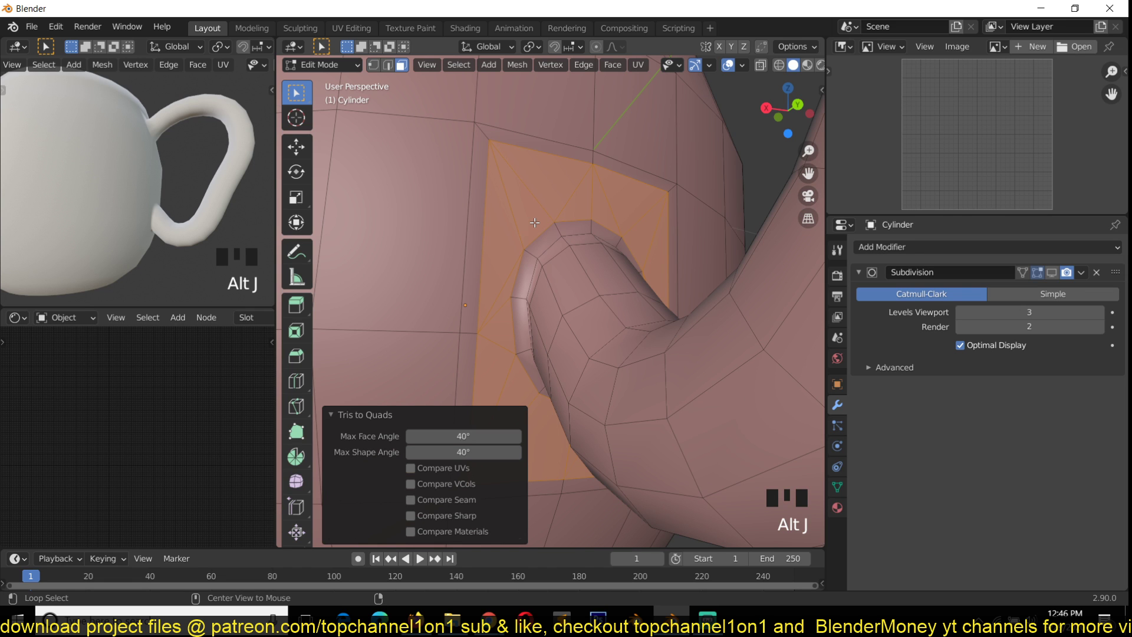
Dissolve the surplus diagonal edges on one side of the lower joint and above it.
key("grave")
middle_click_drag(546, 238, 538, 209)
middle_click_drag(572, 255, 533, 300)
middle_click_drag(575, 258, 656, 298, "shift")
key("2")
left_click(657, 299)
key("ctrl+x")
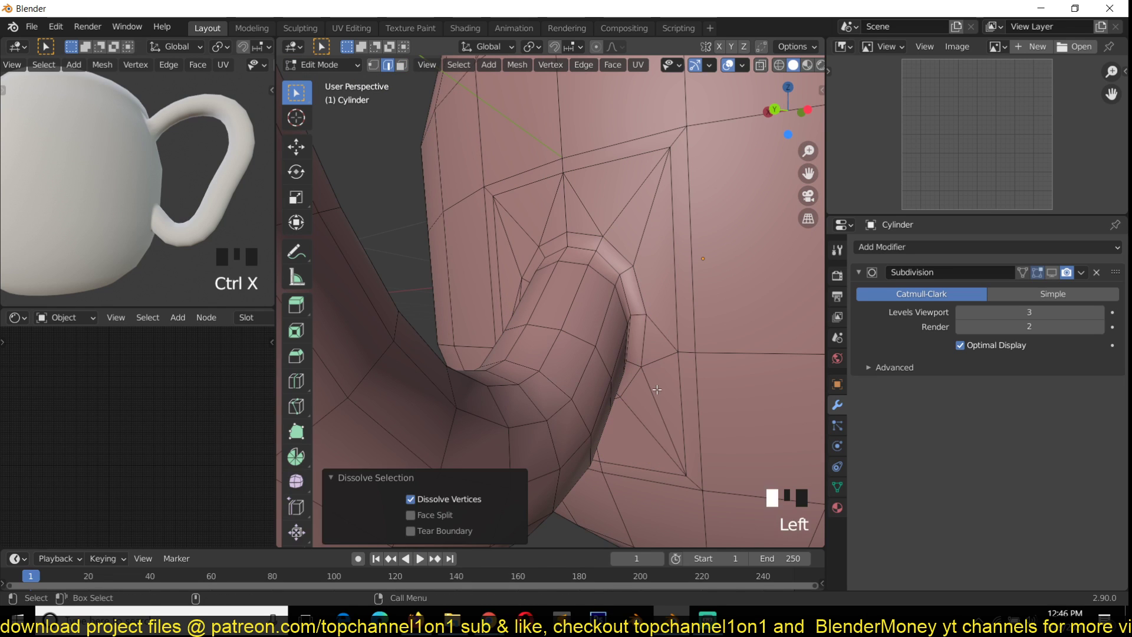
key("grave")
middle_click_drag(661, 350, 636, 275)
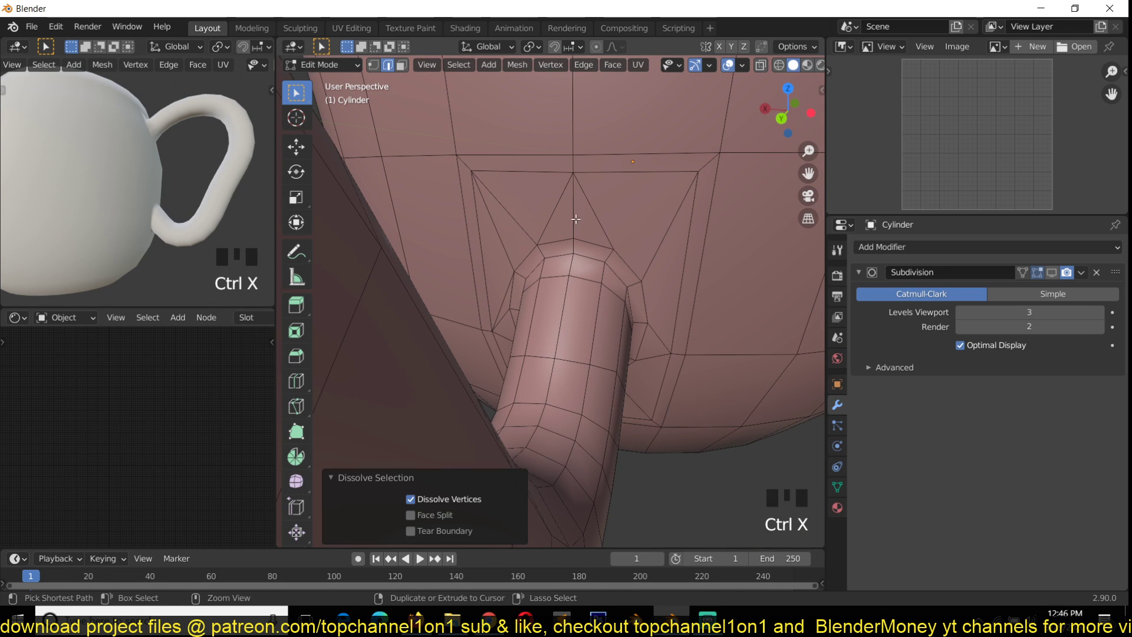
left_click(533, 218)
key("ctrl+x")
Dissolve the surplus diagonal edges on the opposite side of the lower joint, both beside and below the handle.
key("grave")
middle_click_drag(537, 226, 596, 224)
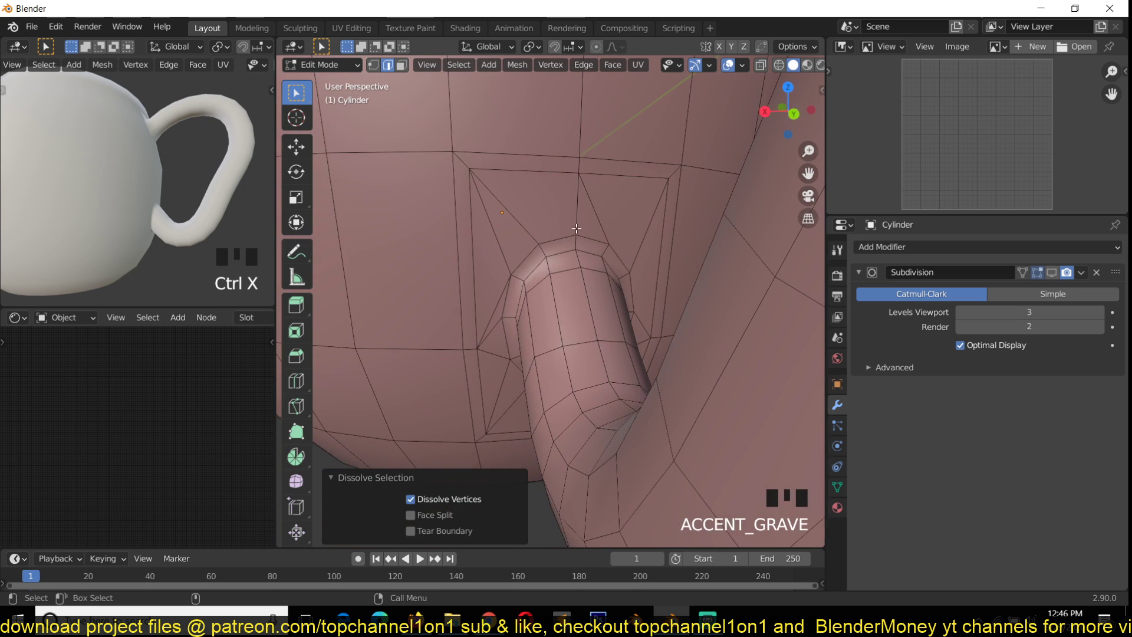
key("grave")
middle_click_drag(516, 259, 520, 259)
left_click(496, 307)
left_click(497, 308)
key("ctrl+x")
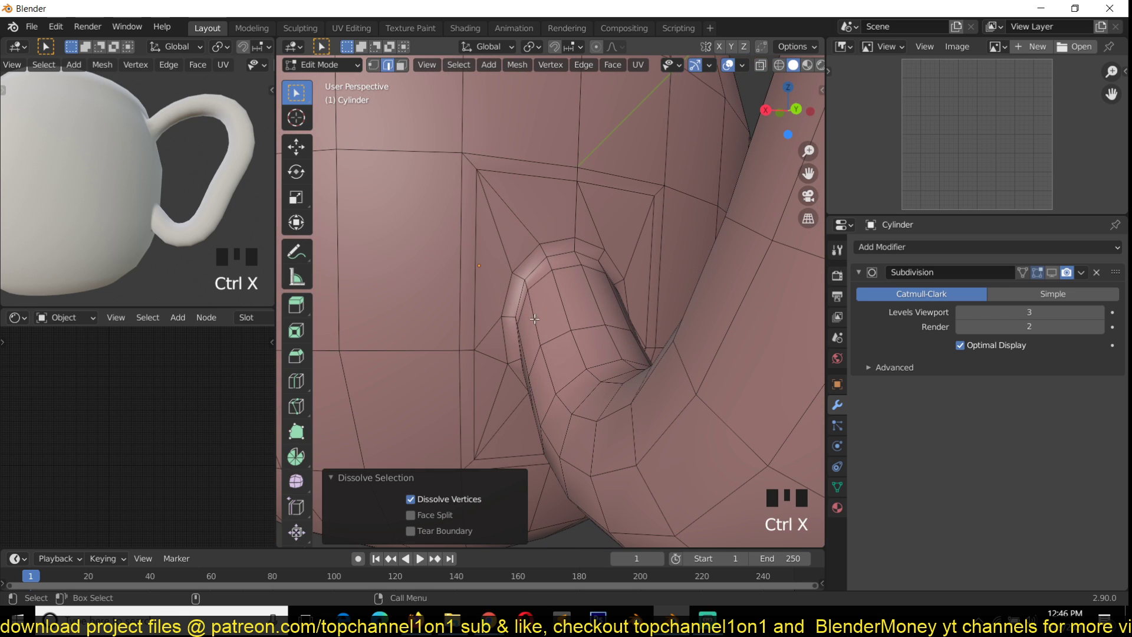
key("grave")
middle_click_drag(520, 308, 529, 244)
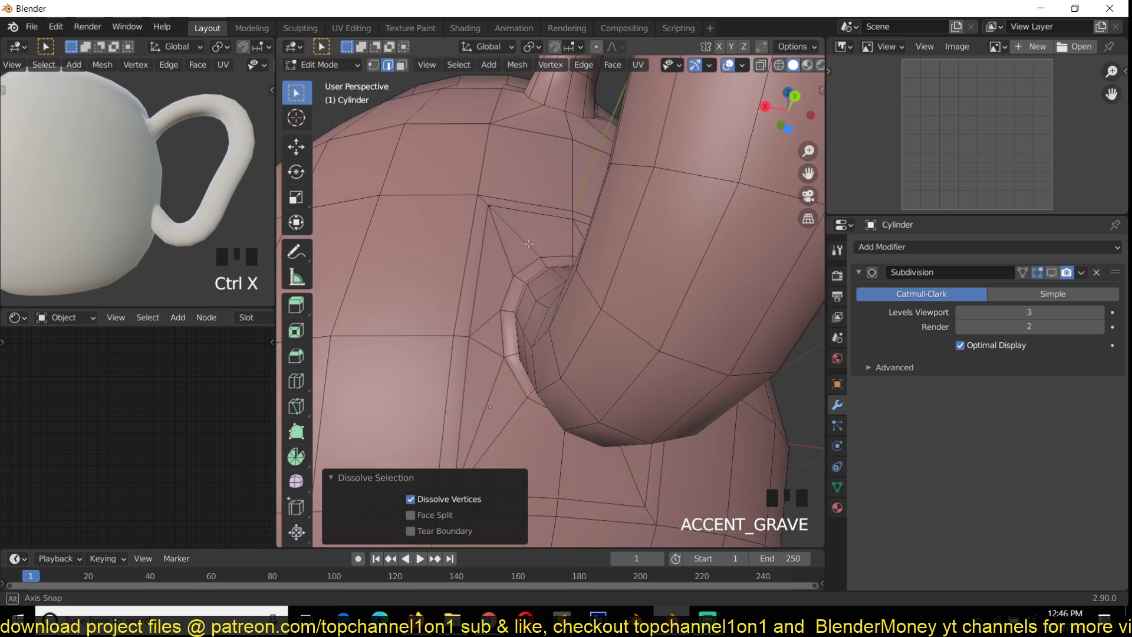
left_click(491, 387)
key("ctrl+x")
Select the inset's outer border edges around the lower joint and dissolve them.
key("grave")
middle_click_drag(491, 388, 545, 309)
left_click(651, 233, "alt")
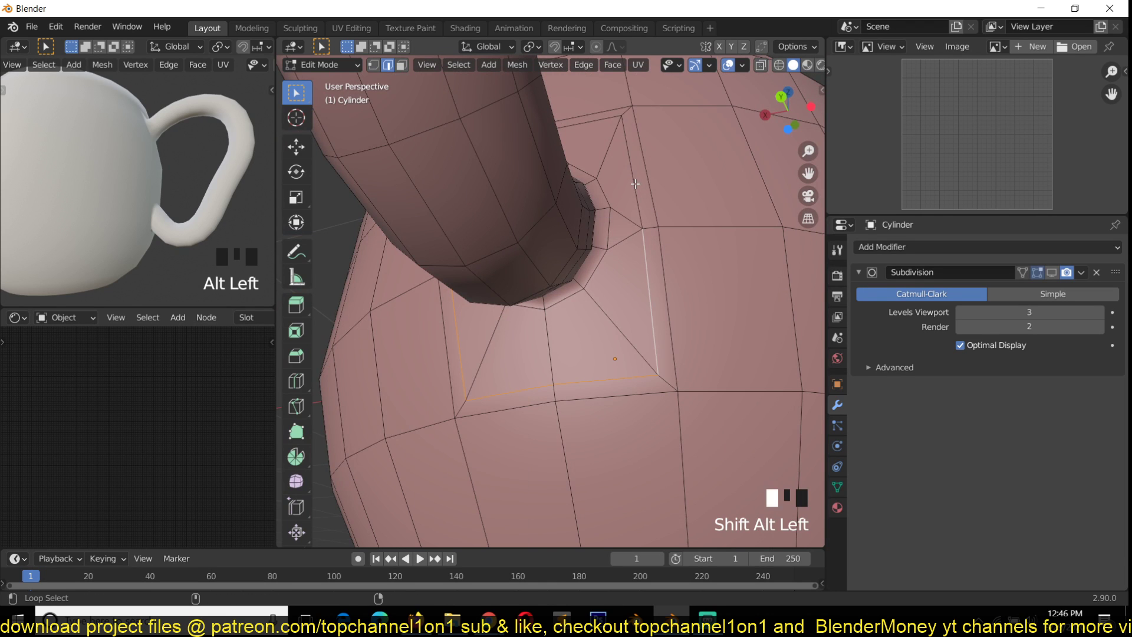
left_click(636, 184, "alt+shift")
key("grave")
middle_click_drag(566, 190, 639, 247)
key("grave")
middle_click_drag(527, 241, 518, 326, "shift")
left_click(493, 237, "alt+shift")
key("ctrl+x")
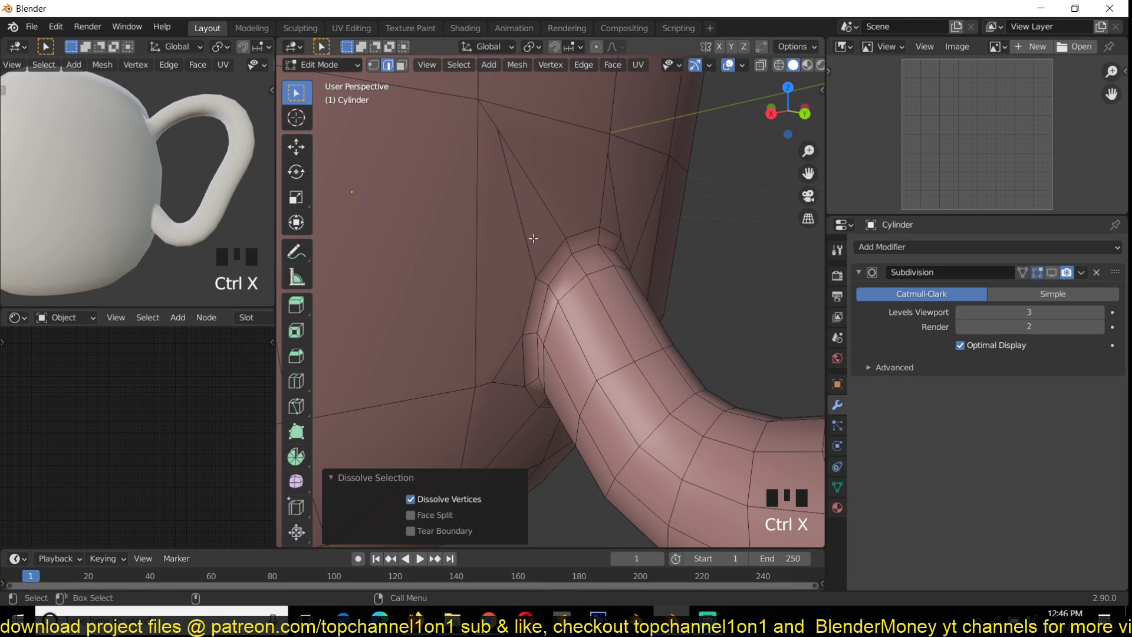
Merge the two leftover inset vertices above the lower joint into the neighbouring cup vertices, using At Last.
key("1")
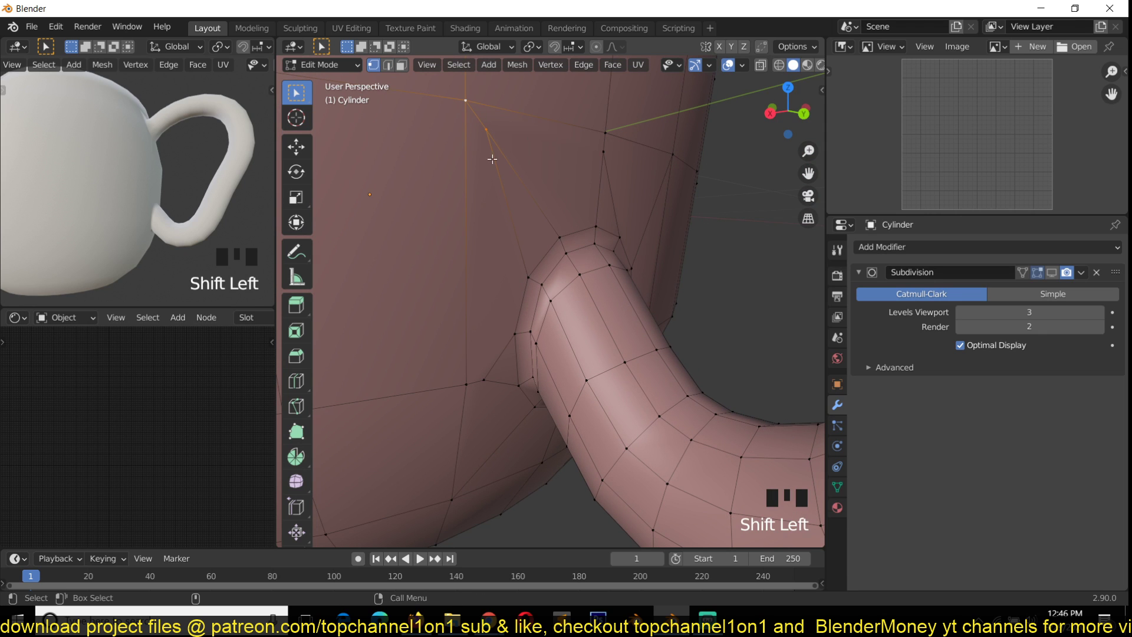
key("m")
left_click(498, 167)
left_click(601, 154)
key("m")
left_click(631, 192)
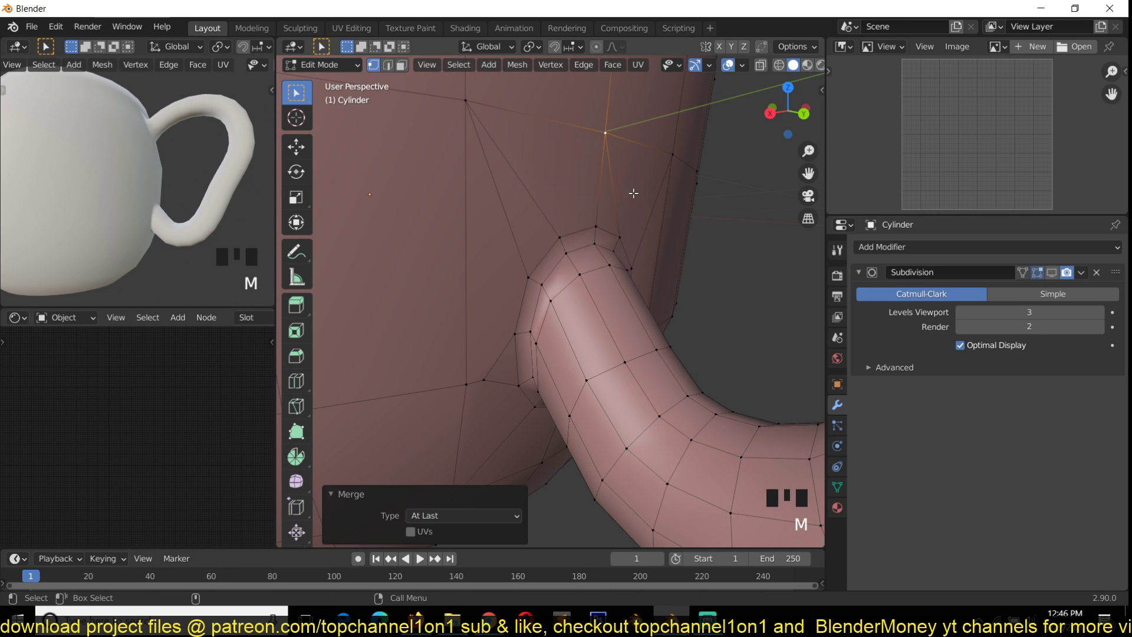
Merge the leftover inset vertex on one side of the lower joint into the adjacent cup vertex, using At Last.
key("grave")
key("grave")
key("grave")
left_click(648, 351)
left_click(638, 289, "shift")
key("m")
left_click(636, 292)
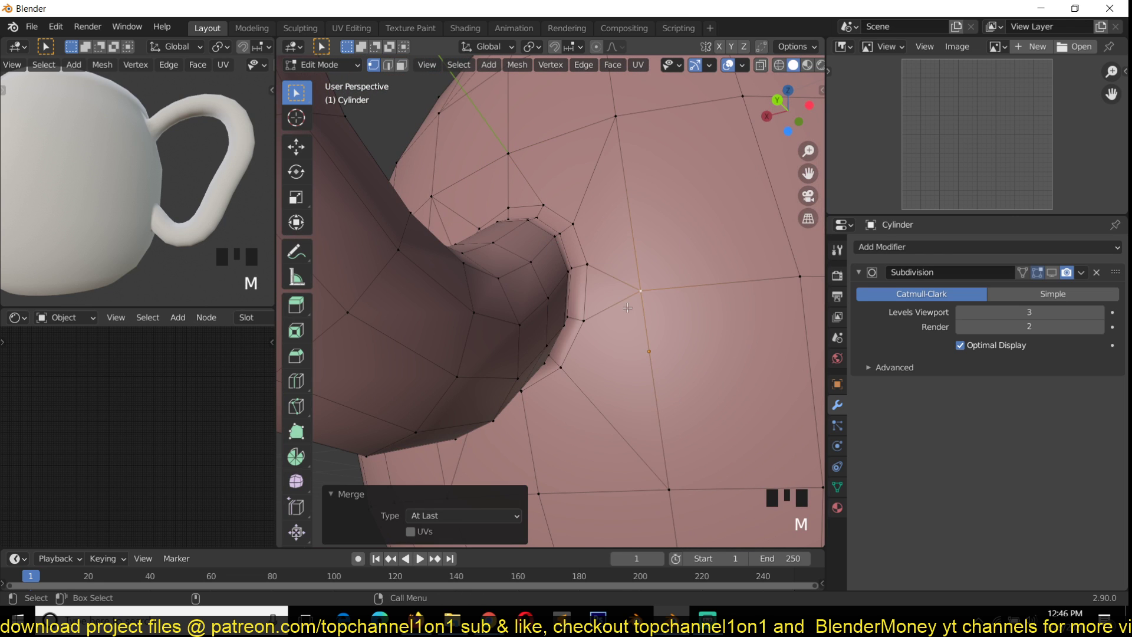
Merge the paired vertices on the opposite side of the lower joint, using At Last.
key("grave")
left_click(507, 202)
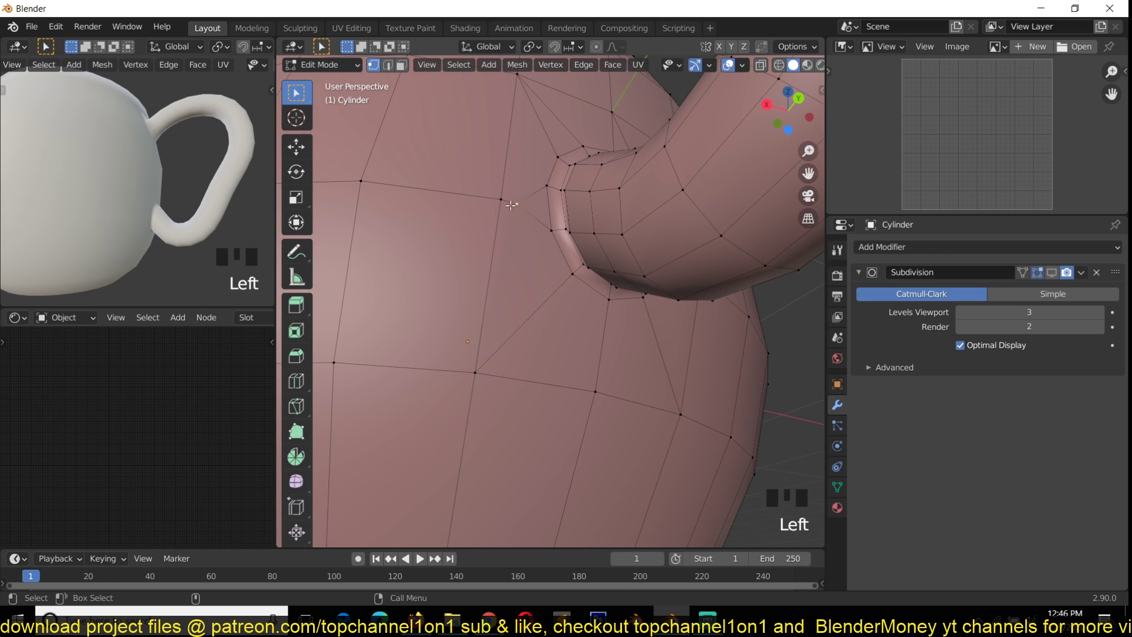
left_click(527, 215, "shift")
key("m")
left_click(534, 220)
Dissolve the two closely spaced edge loops encircling the base of the handle at the lower joint.
key("grave")
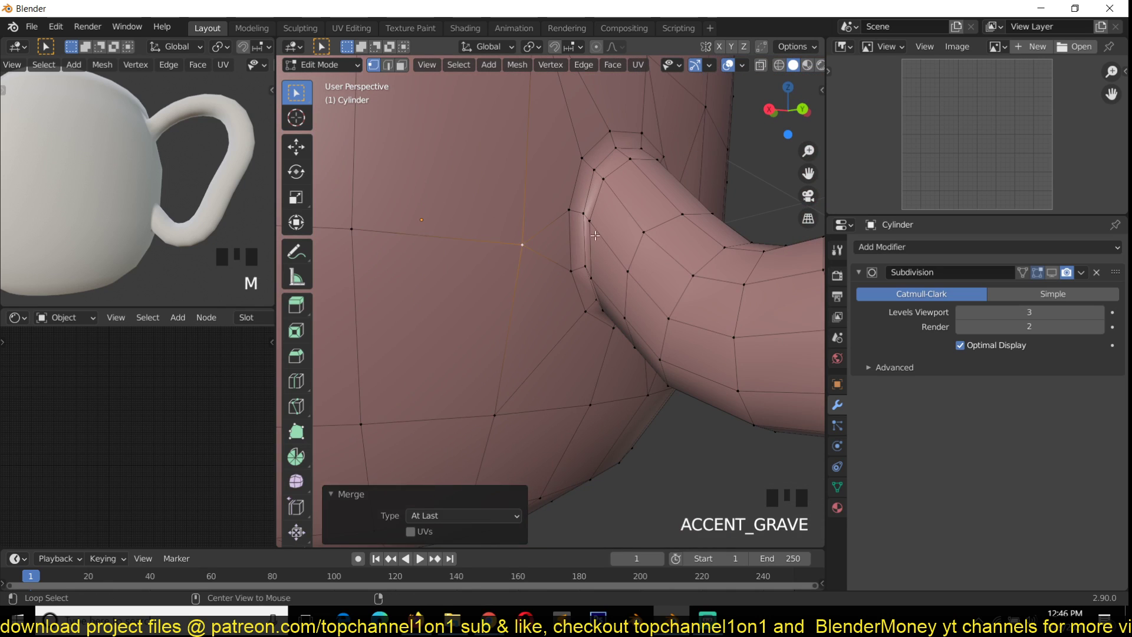
key("2")
key("grave")
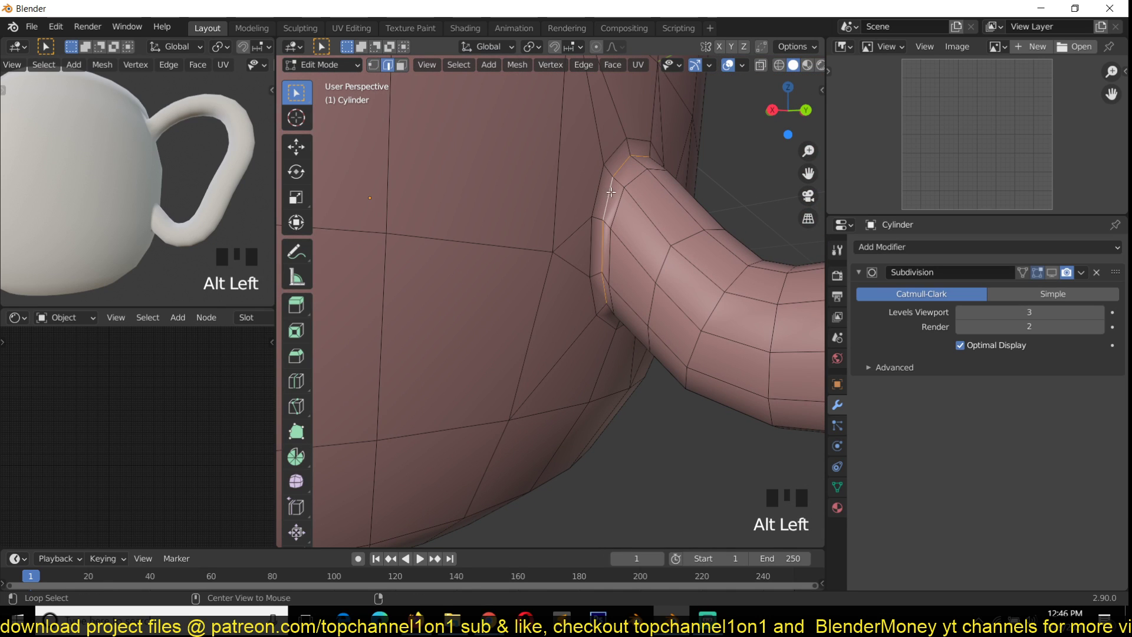
left_click(610, 188, "alt")
key("ctrl+x")
left_click(594, 241, "alt")
key("ctrl+x")
Compare the lower joint's shading in Object Mode with its mesh in Edit Mode.
key("Tab")
scroll(622, 272, "down", 3)
key("grave")
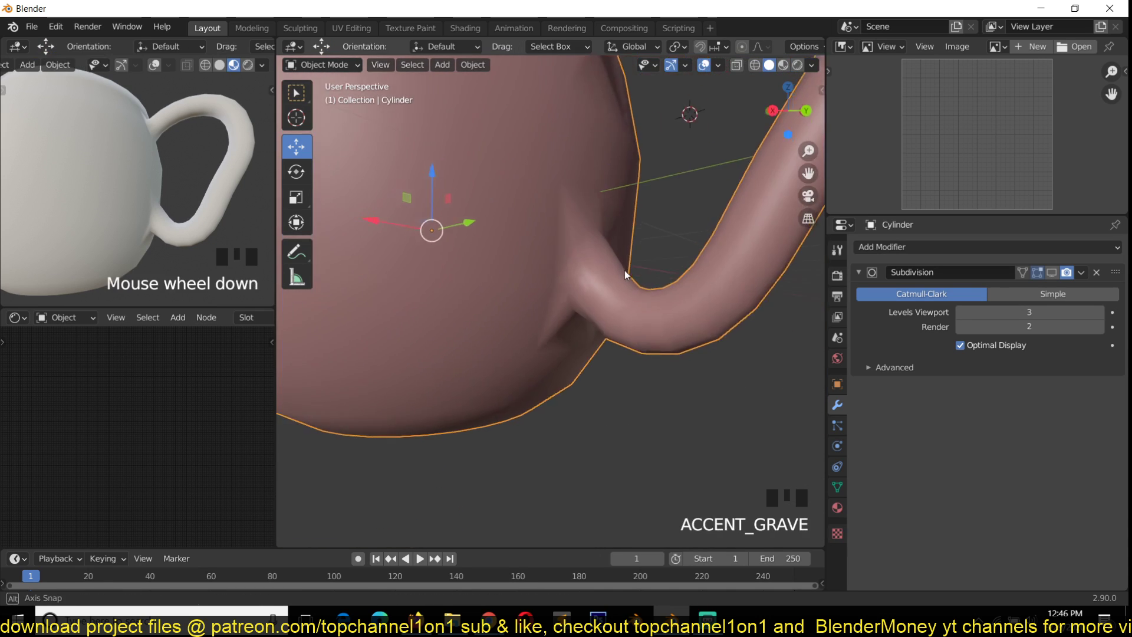
key("Tab")
scroll(606, 270, "up", 2)
key("Tab")
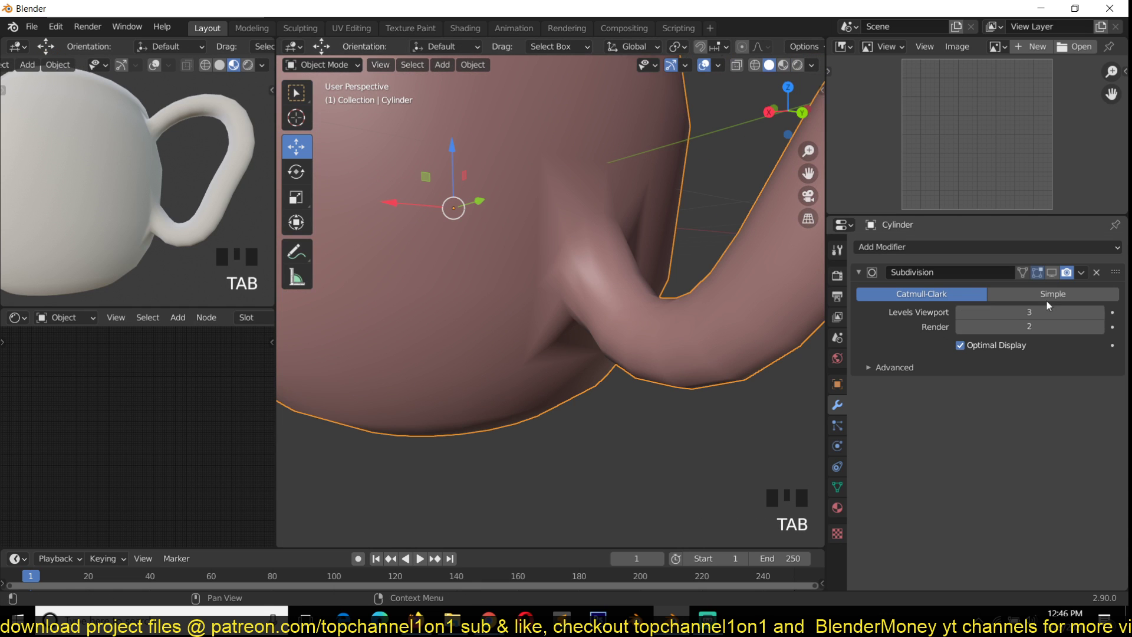
Preview the lower joint with the Subdivision modifier shown in the viewport, and return to the unsubdivided mesh in Edit Mode.
key("Left")
scroll(613, 277, "down", 3)
key("alt+a")
key("grave")
scroll(531, 306, "up", 3)
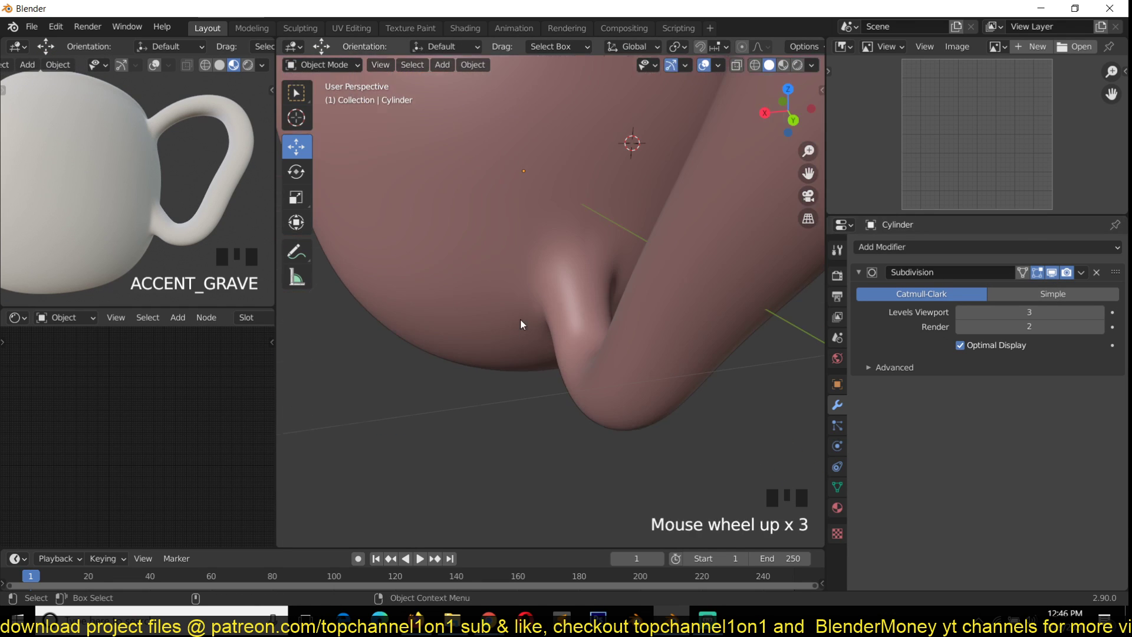
key("Tab")
key("grave")
left_click(1051, 272)
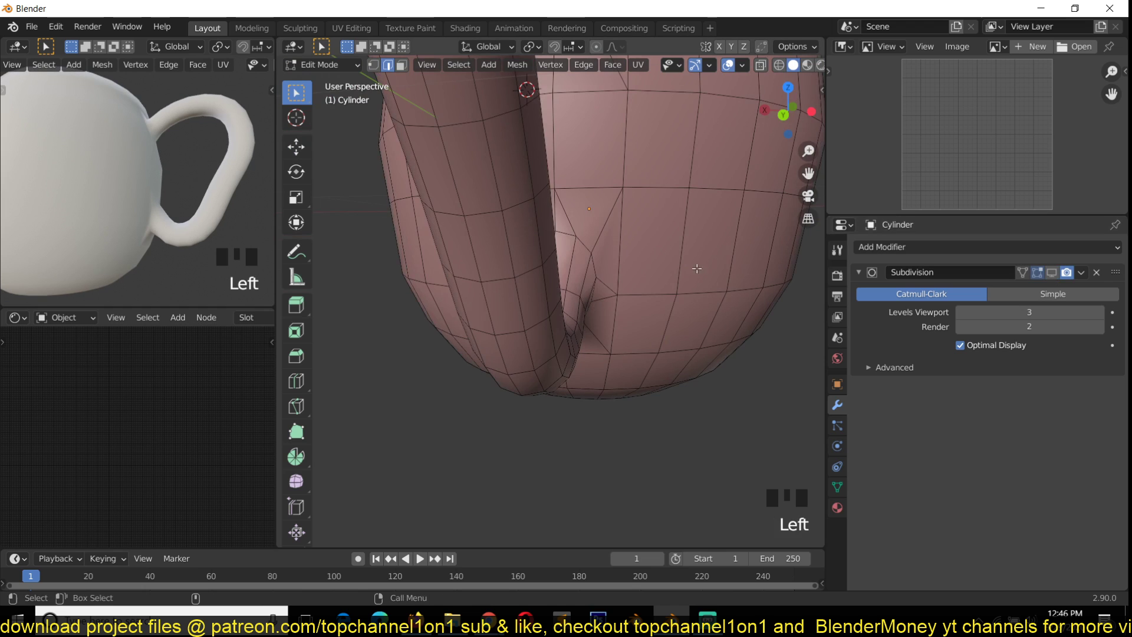
Slide the body vertex just above the lower handle joint upward along its edge, away from the handle.
key("grave")
key("grave")
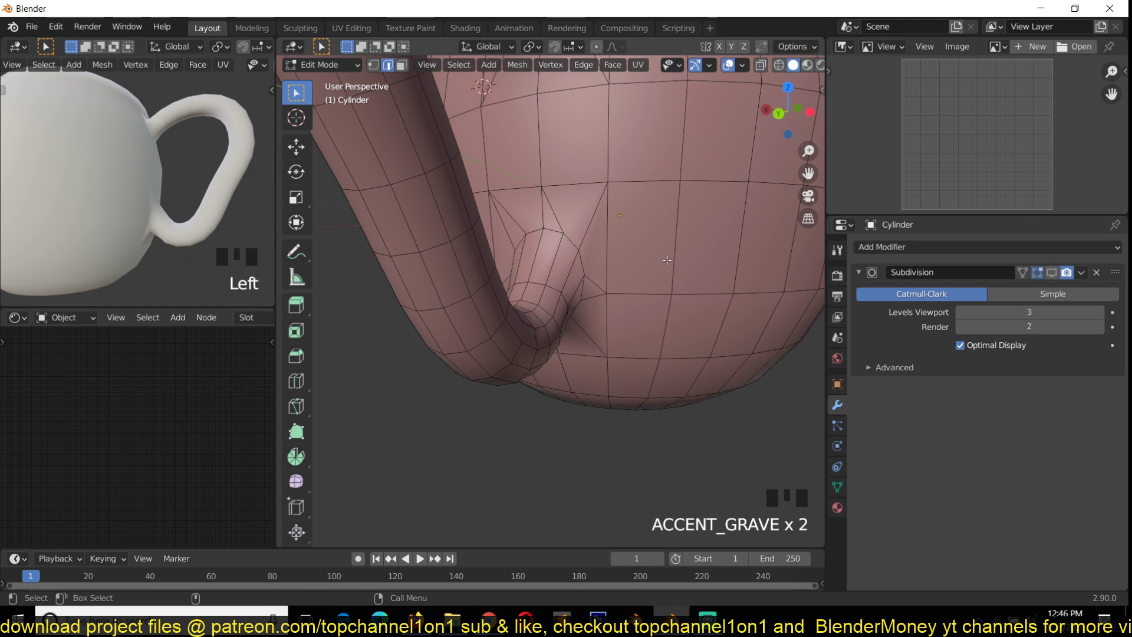
key("1")
key("grave")
key("alt+a")
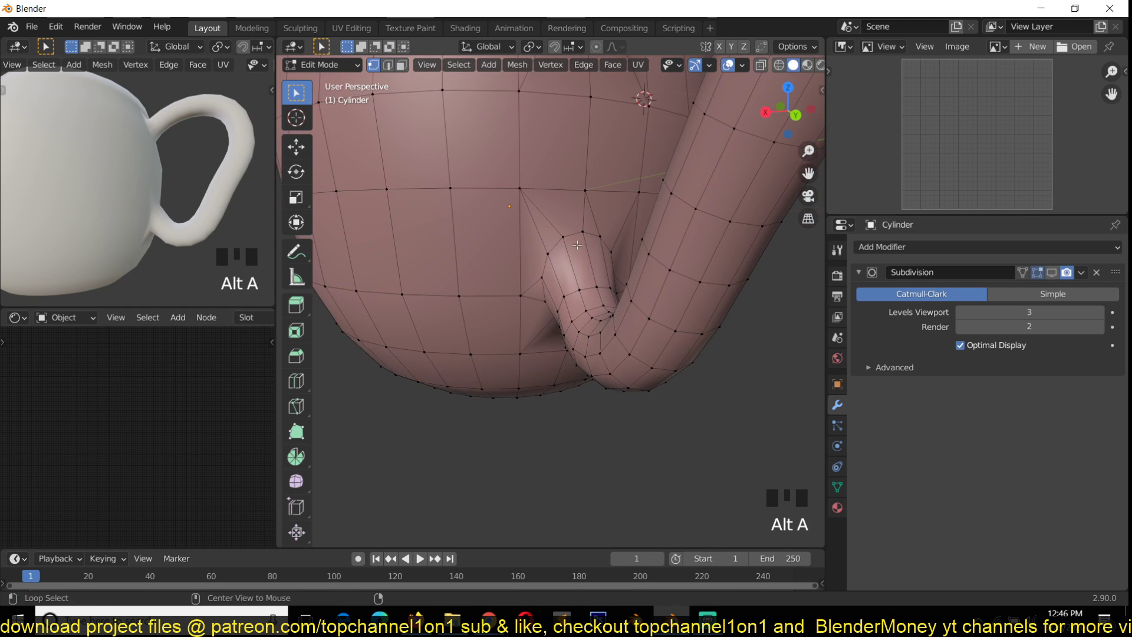
key("grave")
left_click(587, 197)
key("grave")
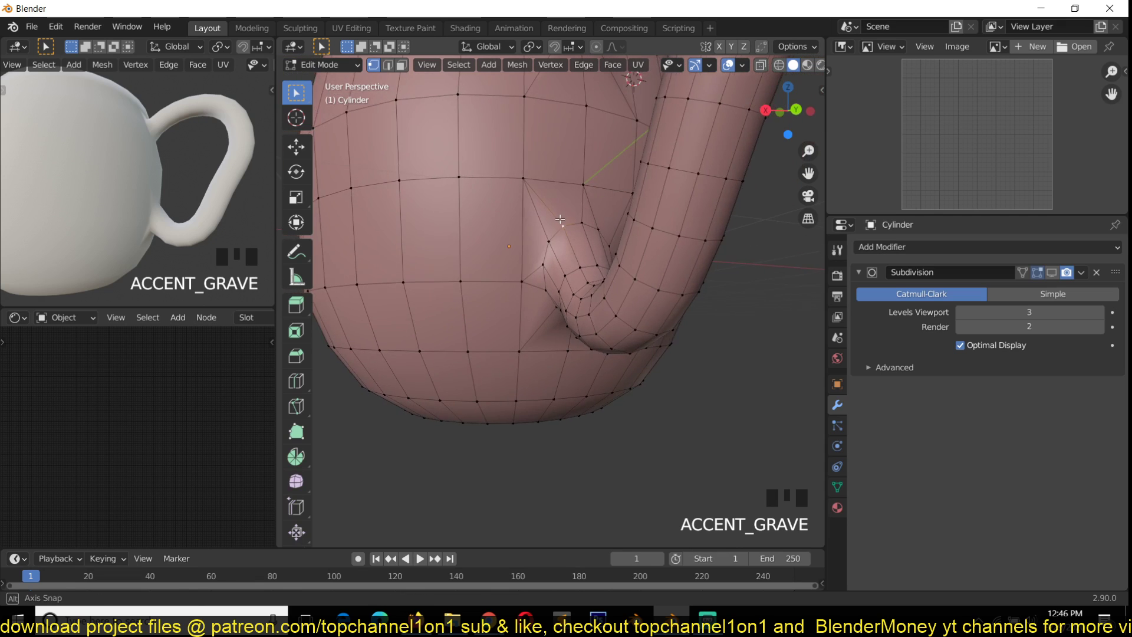
key("grave")
left_click(595, 190)
key("g")
key("g")
left_click(595, 172)
Slide the body vertex beside the lower joint away from the handle along its horizontal edge, by a factor of about 0.22.
left_click(525, 278)
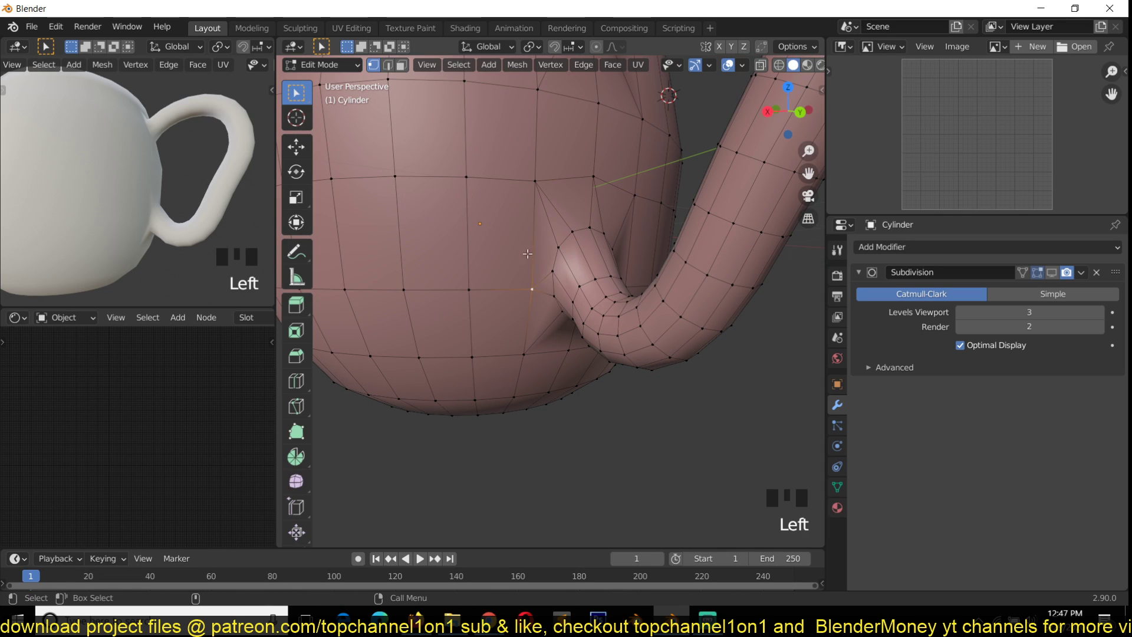
key("grave")
key("alt+a")
key("grave")
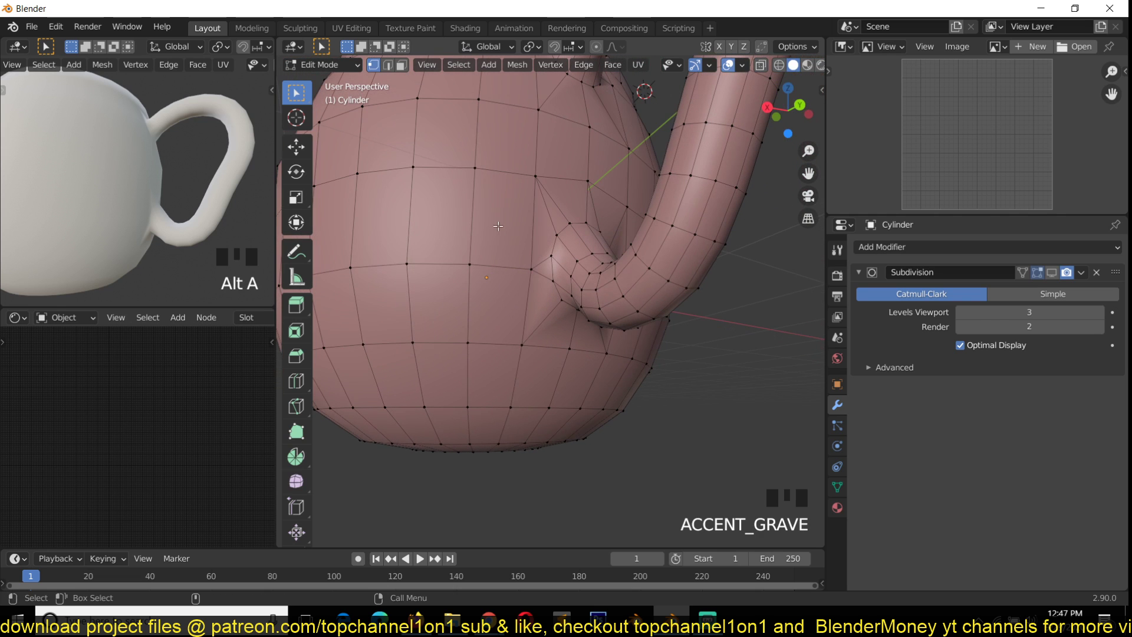
key("g")
key("g")
left_click(511, 270)
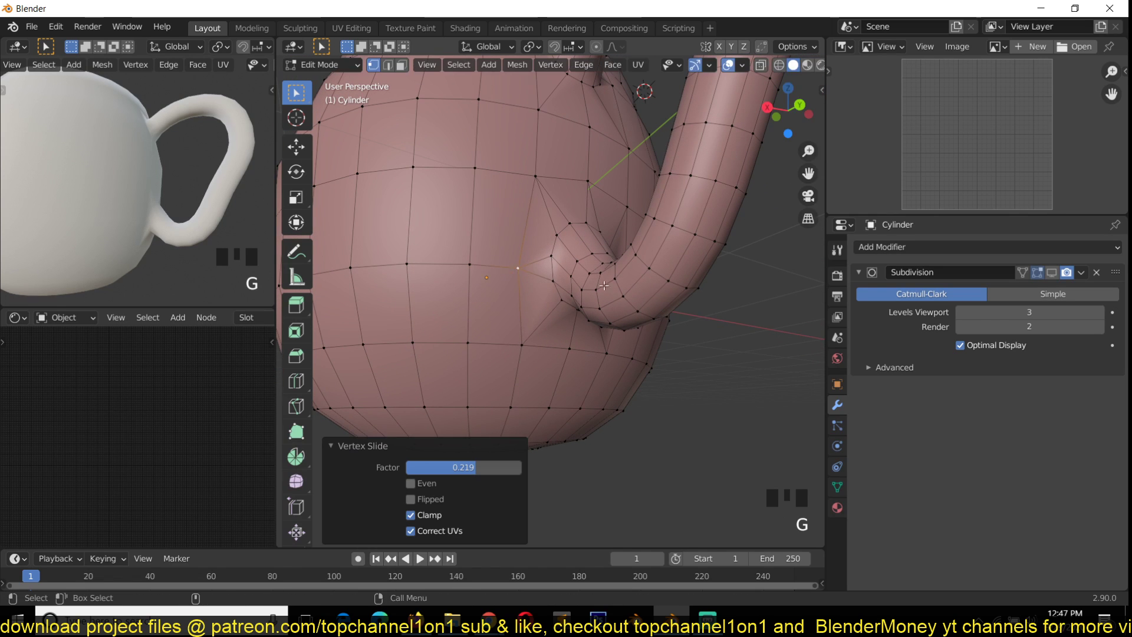
Slide the matching vertex on the opposite side of the lower joint away from the handle, by a factor of about 0.13.
key("grave")
left_click(600, 271)
key("g")
key("g")
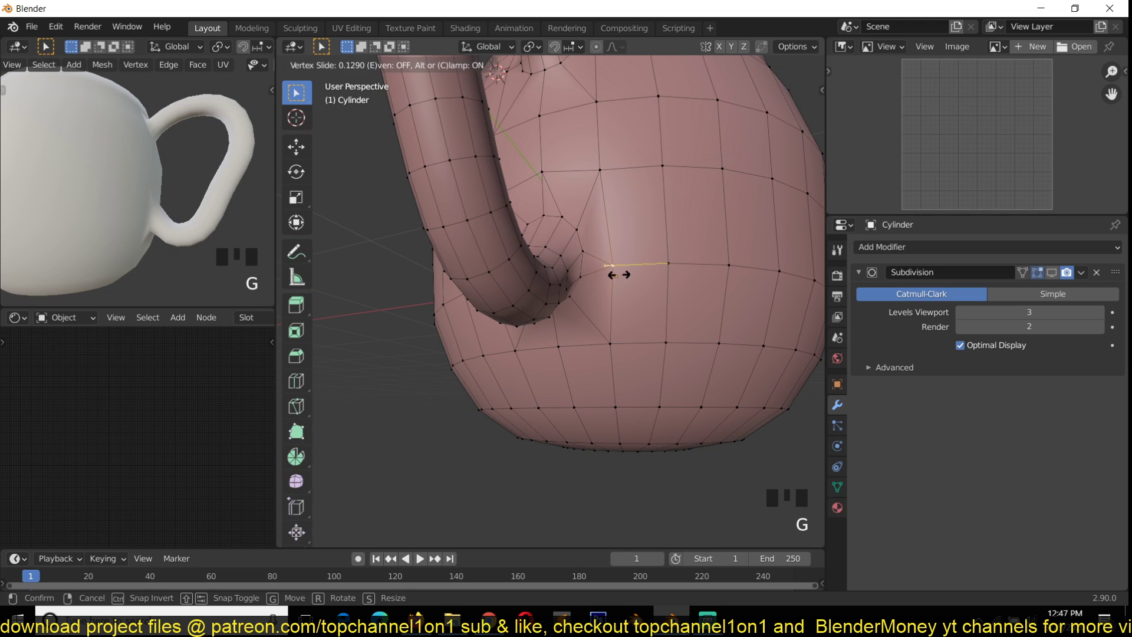
left_click(619, 275)
Show the Subdivision modifier in the viewport and check the smoothed cup in Object Mode.
key("Tab")
key("grave")
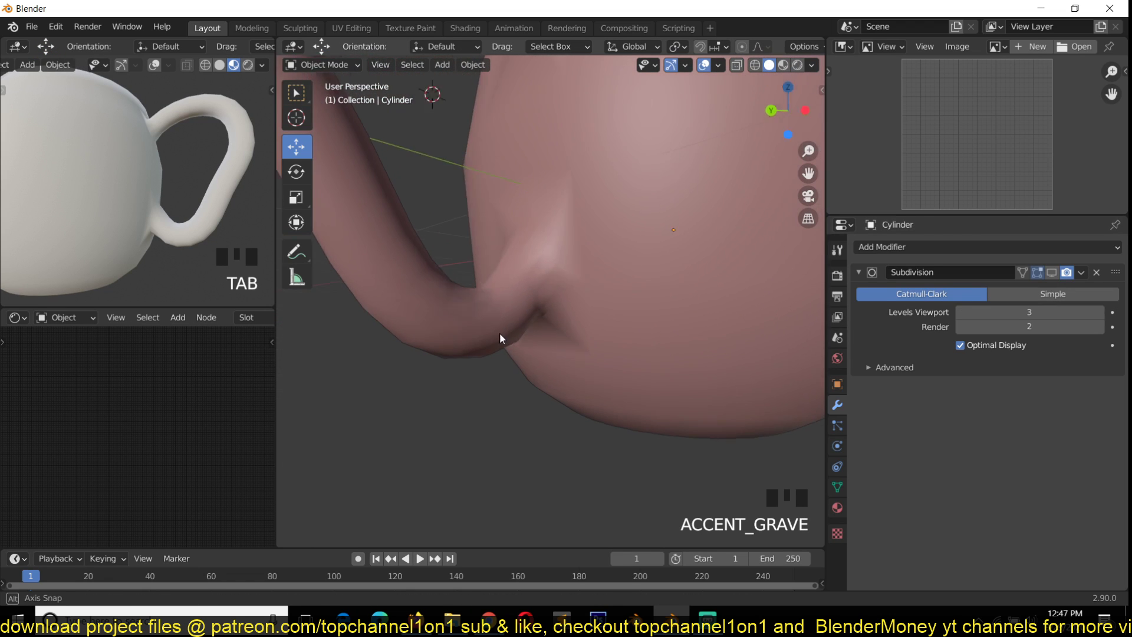
left_click(1052, 272)
scroll(649, 274, "down", 4)
key("grave")
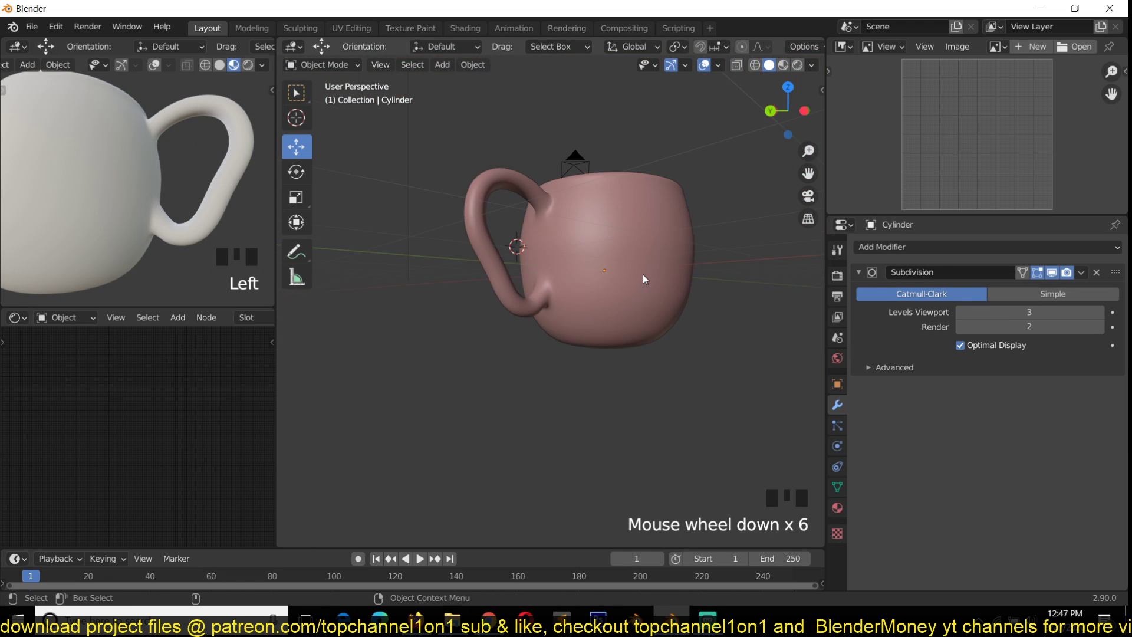
scroll(523, 316, "down", 4)
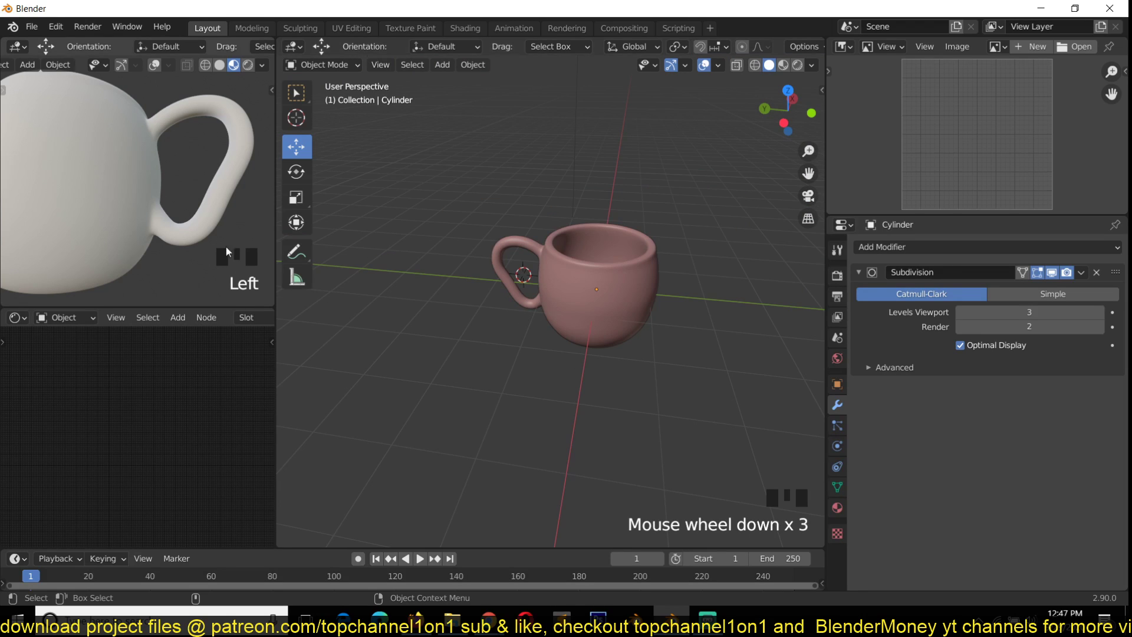
key("grave")
scroll(622, 229, "up", 4)
Scale the horizontal edge loop around the middle of the cup body slightly outward.
key("Tab")
key("2")
key("s")
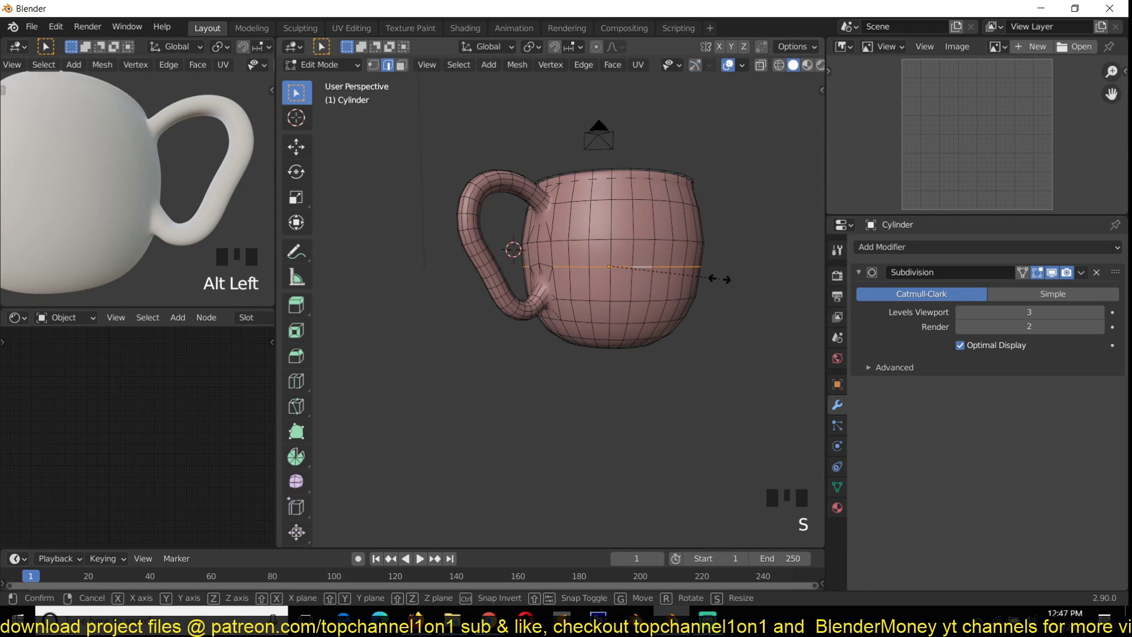
left_click(723, 279)
Examine the cup's overall shape in Object Mode from the front, the side and in perspective.
key("Tab")
key("grave")
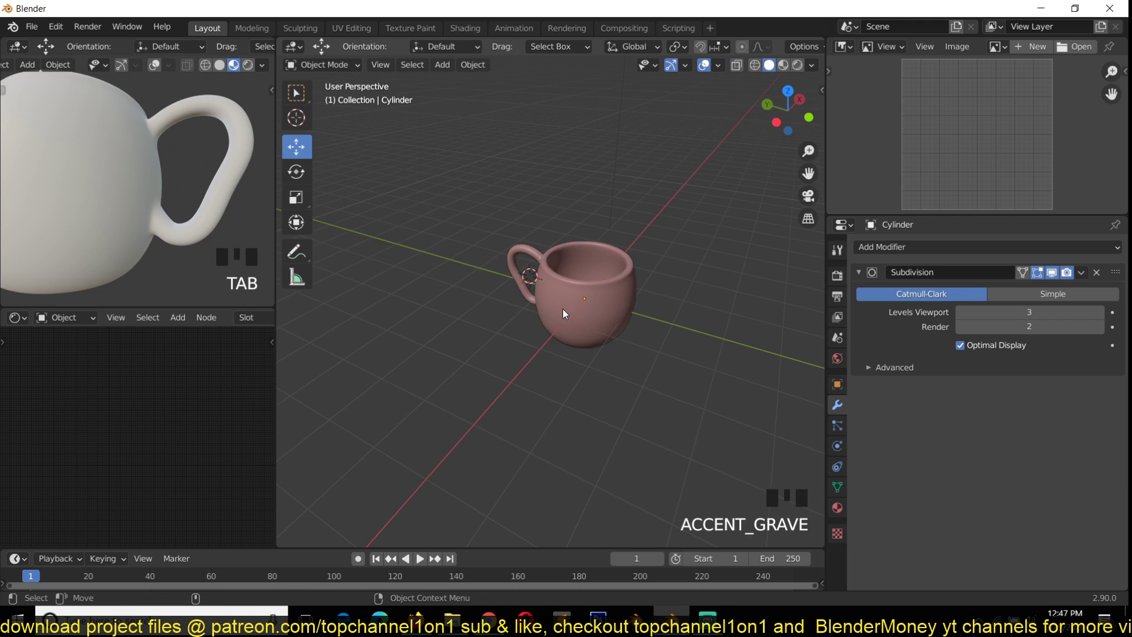
key("KP_1")
scroll(563, 313, "up", 3)
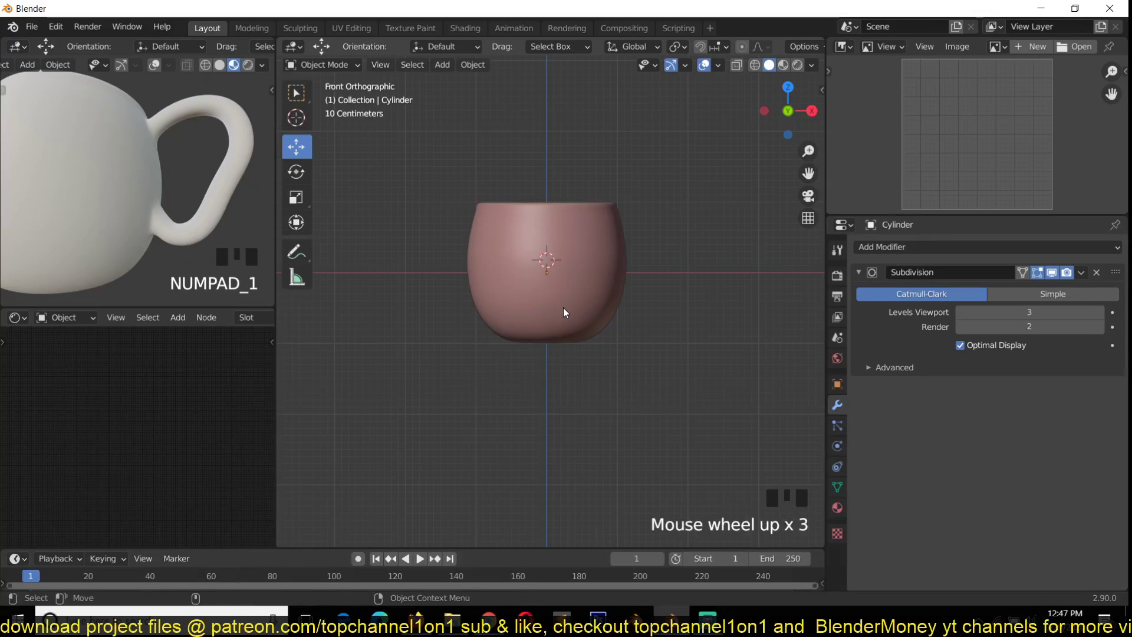
key("KP_3")
key("grave")
scroll(561, 317, "up", 2)
middle_click_drag(562, 317, 621, 358, "shift")
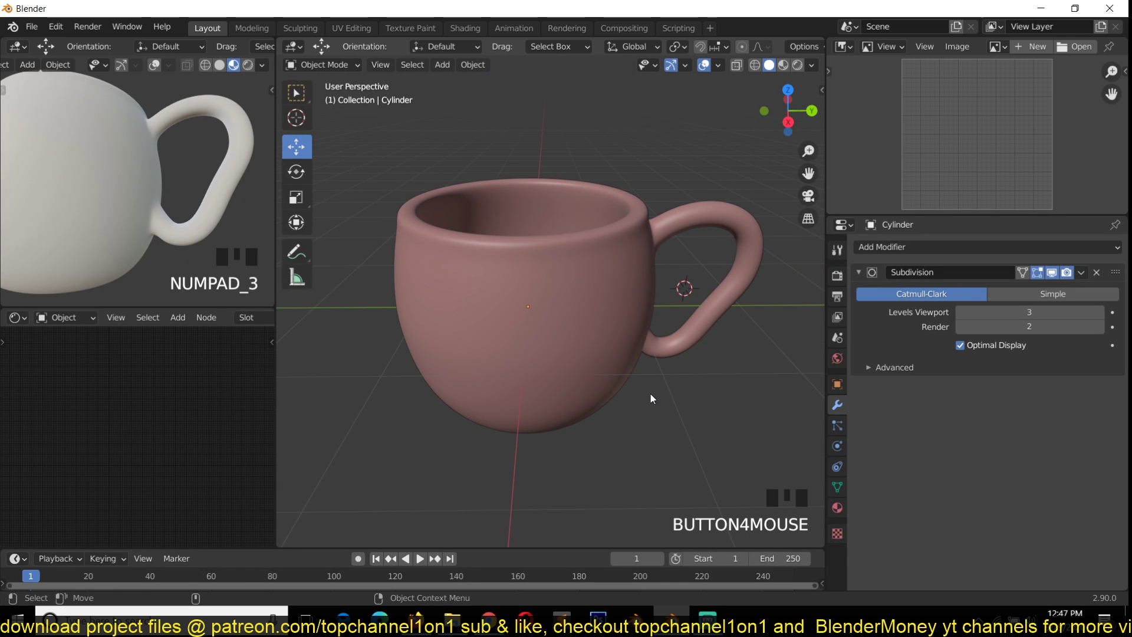
left_click(706, 342)
Select the handle's faces by growing one face loop up to both joints, and thicken them slightly with Shrink/Fatten.
key("Tab")
key("grave")
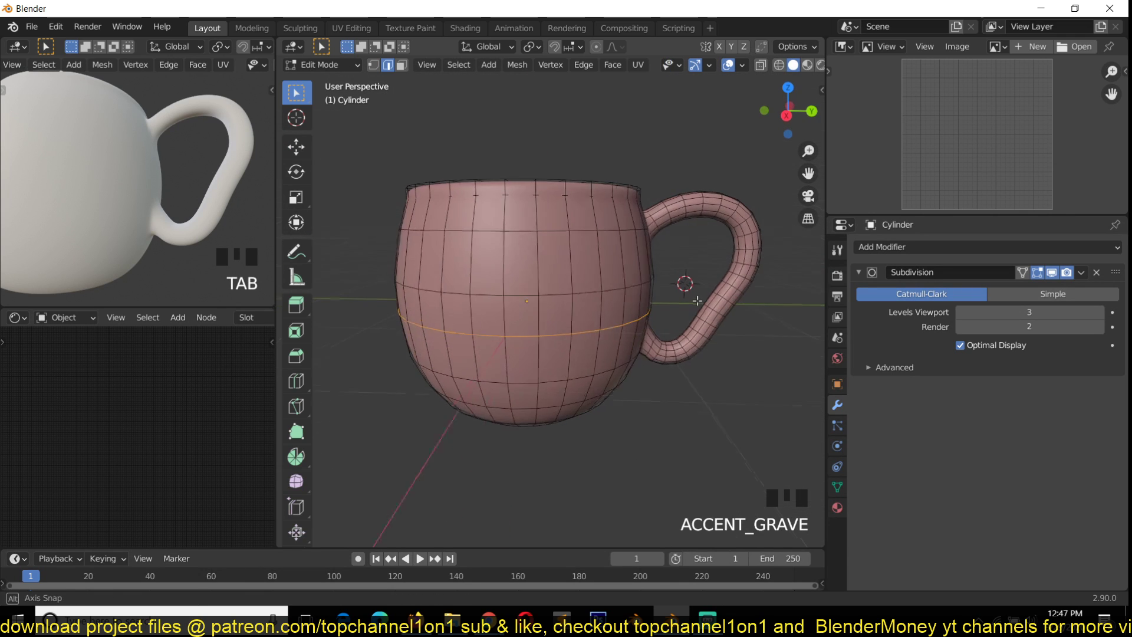
middle_click_drag(701, 313, 599, 338, "shift")
scroll(636, 334, "up", 4)
key("3")
left_click(648, 315, "alt")
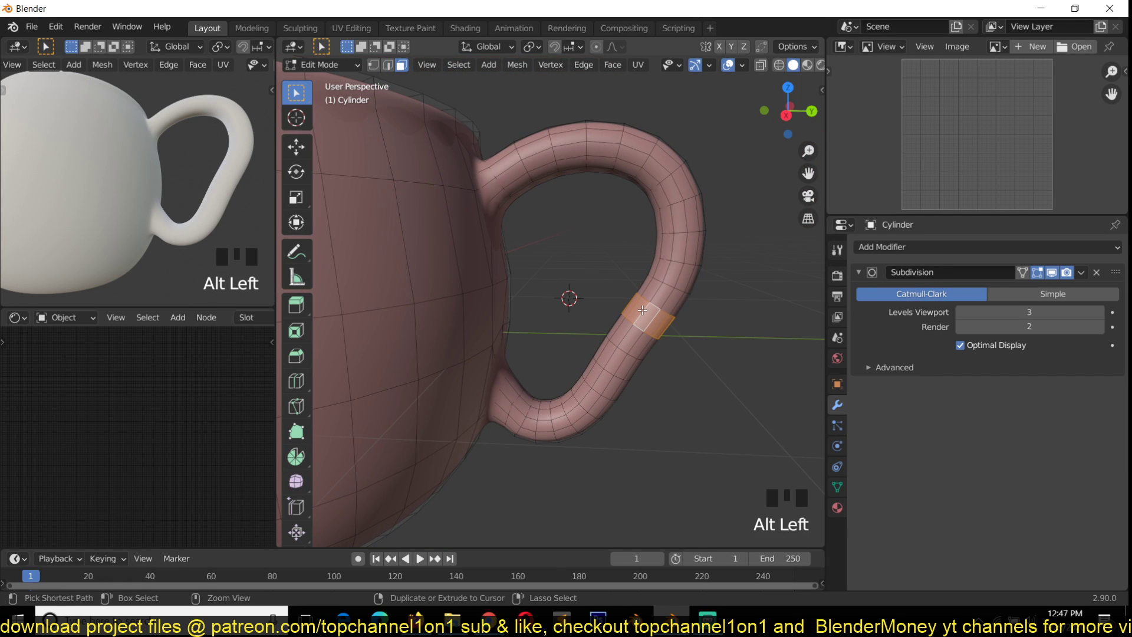
key("ctrl+KP_Add")
key("ctrl+KP_Add")
key("ctrl+KP_Add")
key("ctrl+KP_Add")
key("ctrl+KP_Add")
key("ctrl+KP_Add")
key("ctrl+KP_Add")
key("ctrl+KP_Add")
key("ctrl+KP_Add")
key("ctrl+KP_Add")
key("ctrl+KP_Add")
key("ctrl+KP_Add")
key("ctrl+KP_Add")
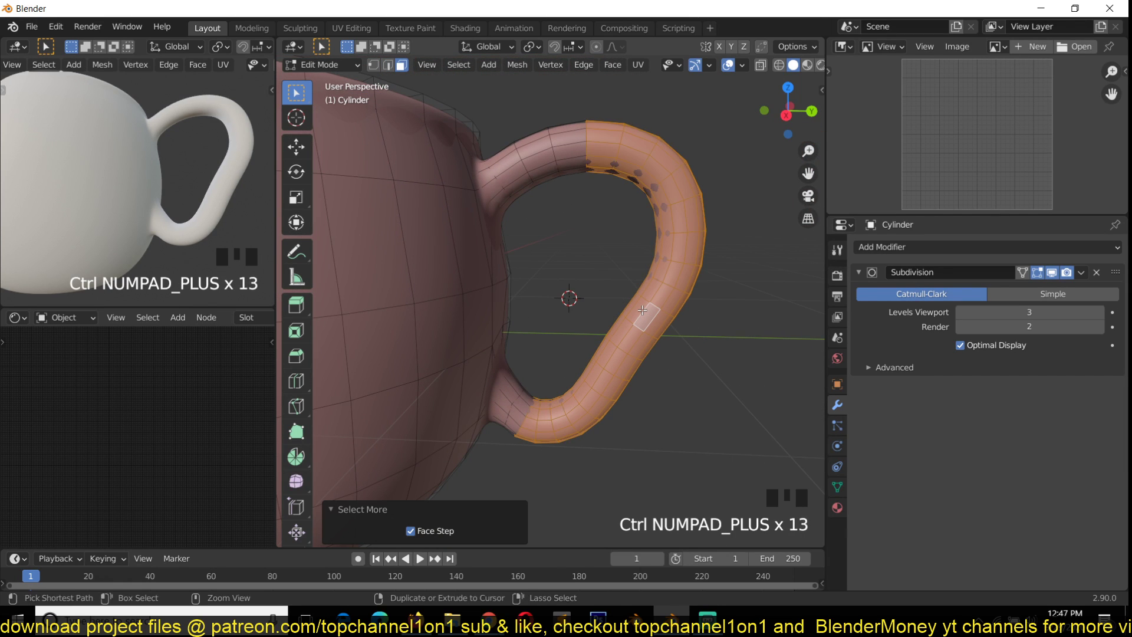
key("ctrl+KP_Add")
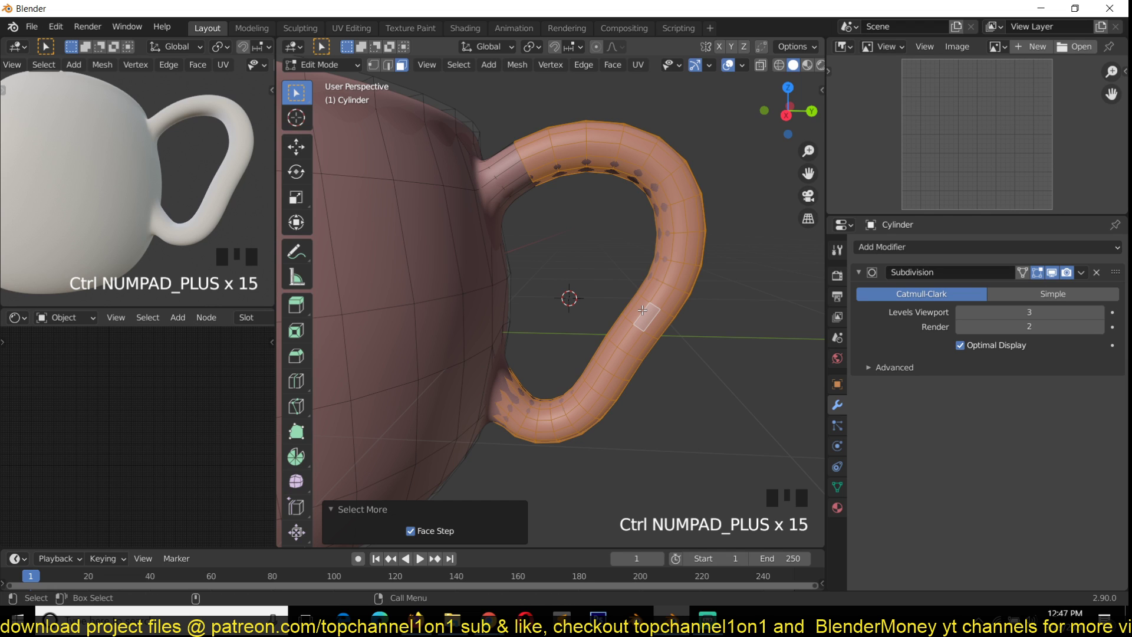
left_click(516, 159, "alt+shift")
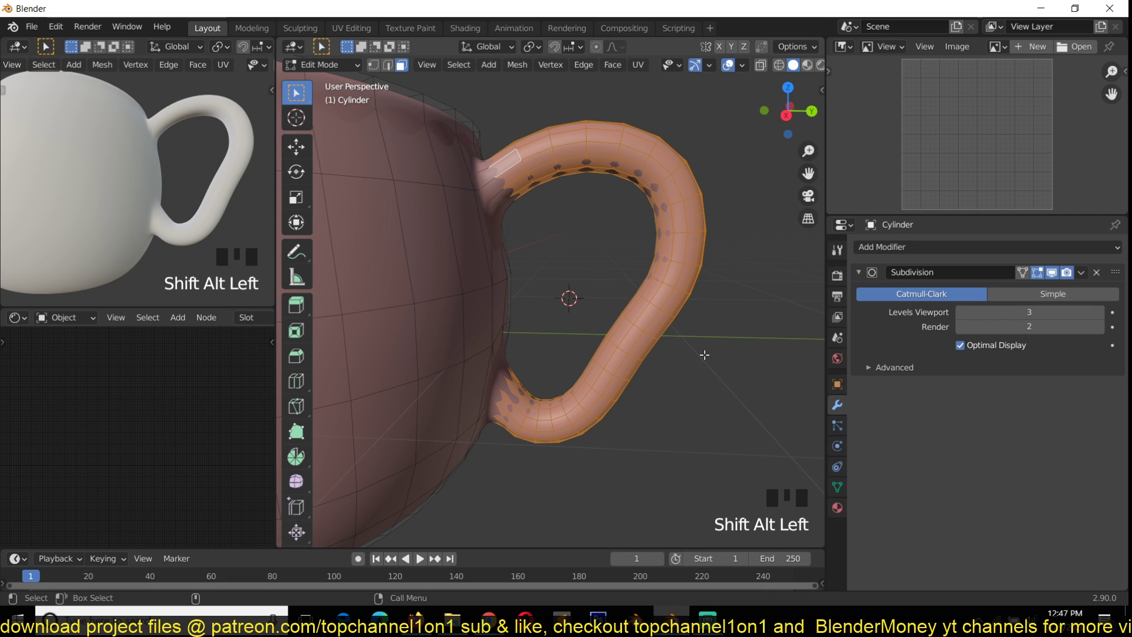
key("alt+s")
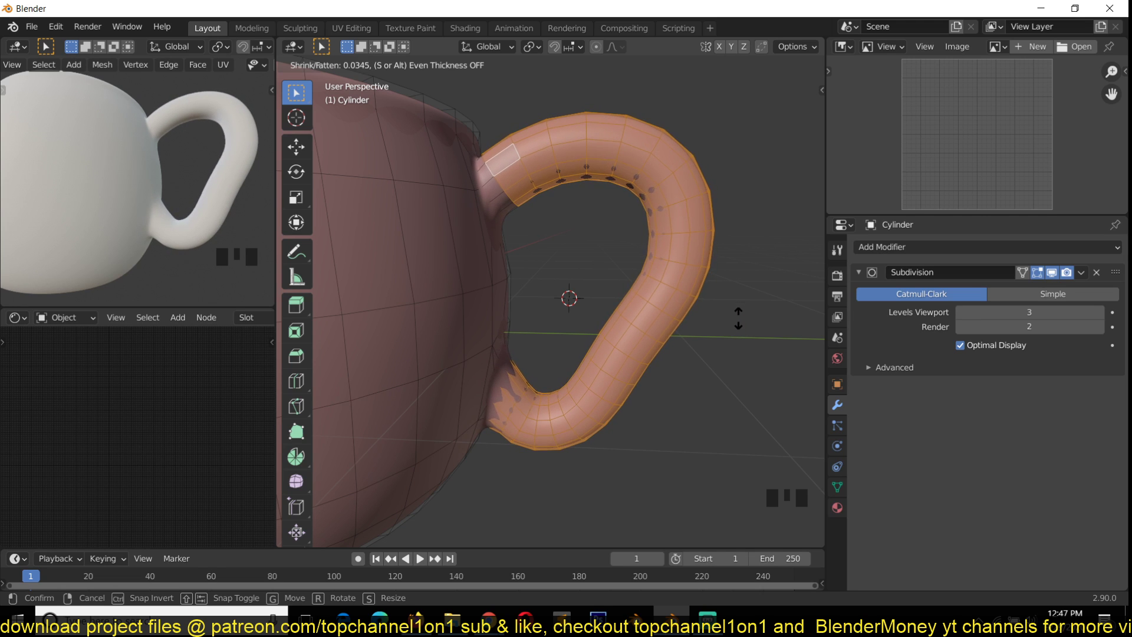
left_click(702, 358)
Check the thickened handle on the whole cup in Object Mode, in both the solid and the material preview viewports.
key("Tab")
scroll(702, 352, "down", 5)
middle_click_drag(702, 352, 656, 352)
key("alt+a")
scroll(154, 208, "down", 5)
middle_click_drag(155, 207, 199, 242)
left_click(695, 615)
left_click(707, 617)
left_click(707, 618)
scroll(486, 316, "up", 2)
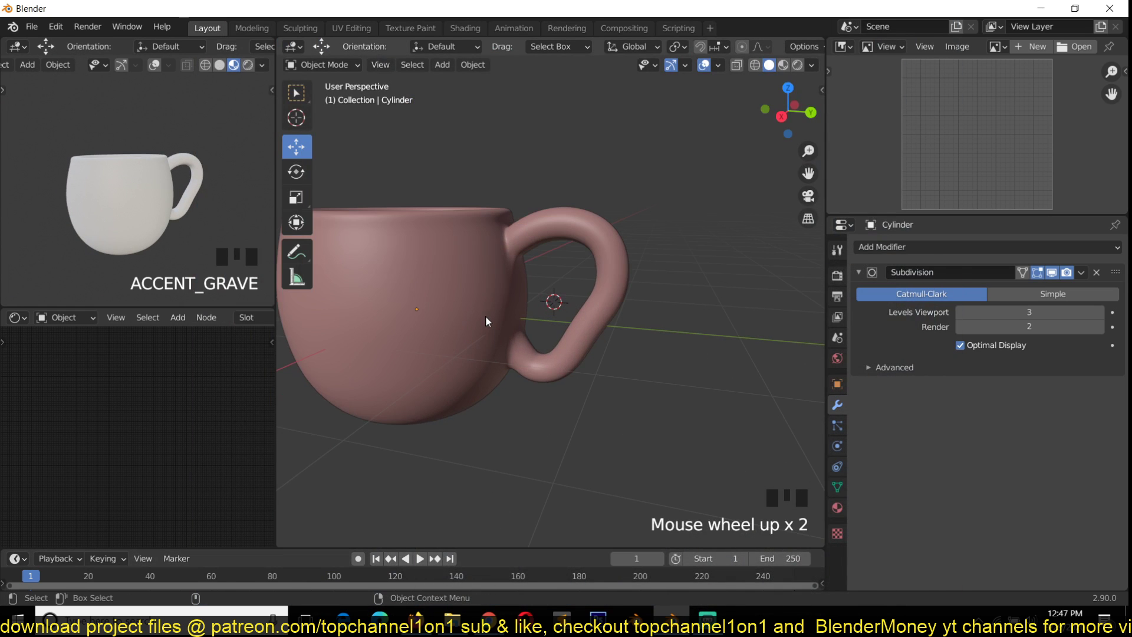
Select the cup and lower the Roughness in the Principled shader of Material.001.
left_click(486, 316)
scroll(213, 318, "down", 7)
left_click(213, 318)
scroll(177, 383, "up", 9)
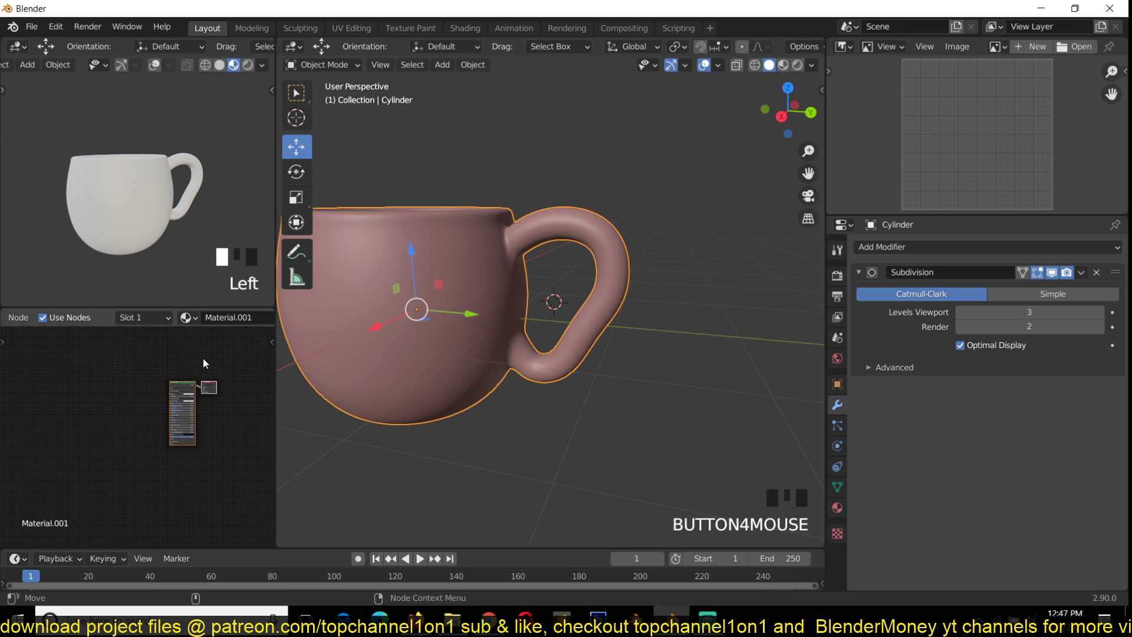
middle_click_drag(150, 377, 87, 408)
scroll(87, 408, "up", 5)
left_click(87, 408)
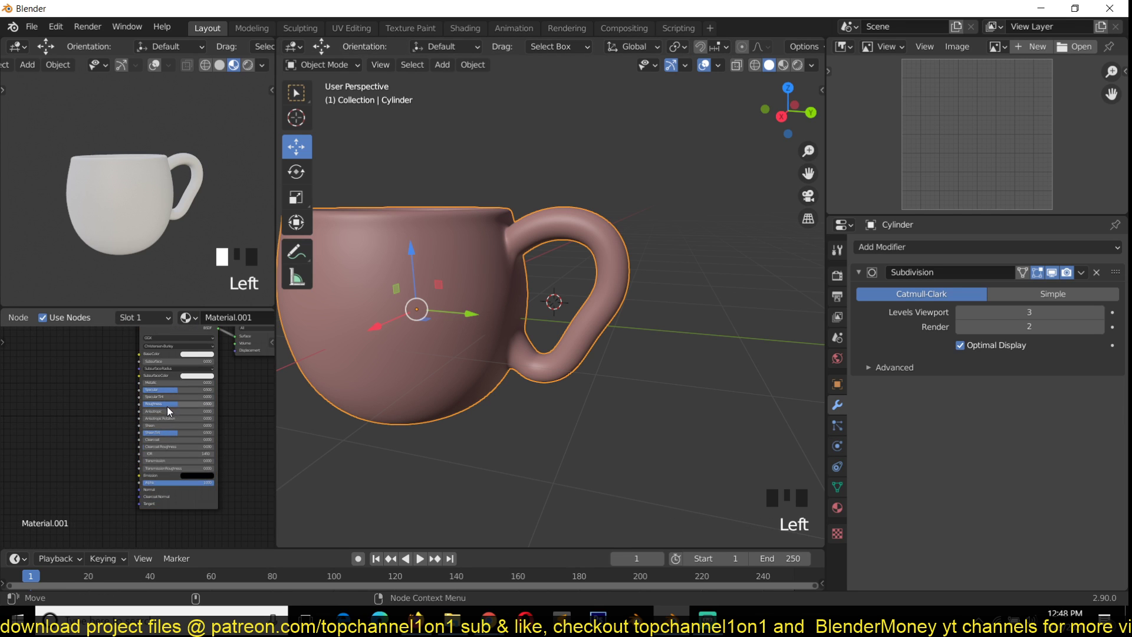
left_click_drag(168, 404, 147, 404)
Inspect the glossier cup in the material preview and its shape in the front view.
middle_click_drag(148, 170, 23, 198)
scroll(106, 168, "up", 2)
scroll(150, 197, "down", 2)
key("shift+grave")
scroll(493, 283, "up", 2)
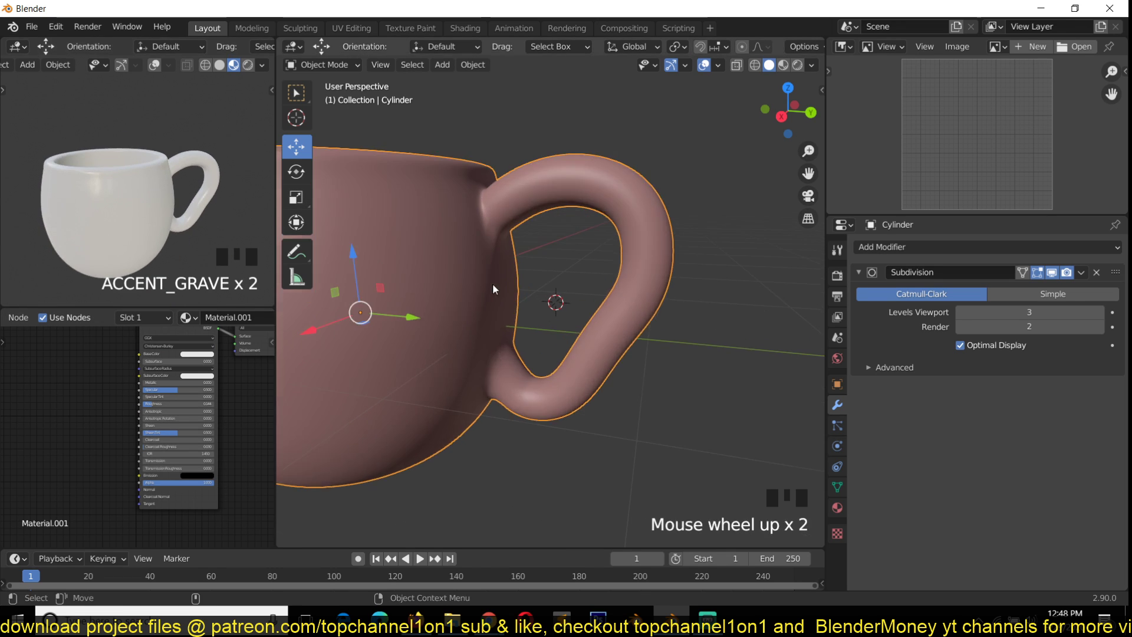
key("KP_1")
key("KP_1")
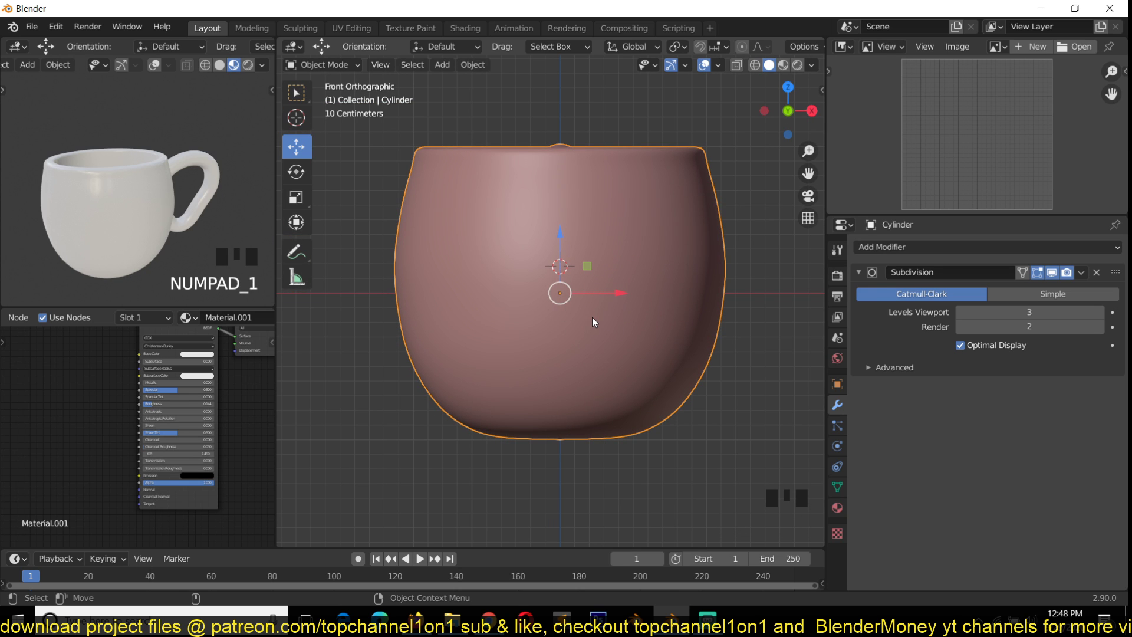
scroll(614, 373, "up", 1)
scroll(614, 374, "down", 3)
Add an edge loop around the cup's underside, slid close to the outer edge of the bottom.
key("shift+grave")
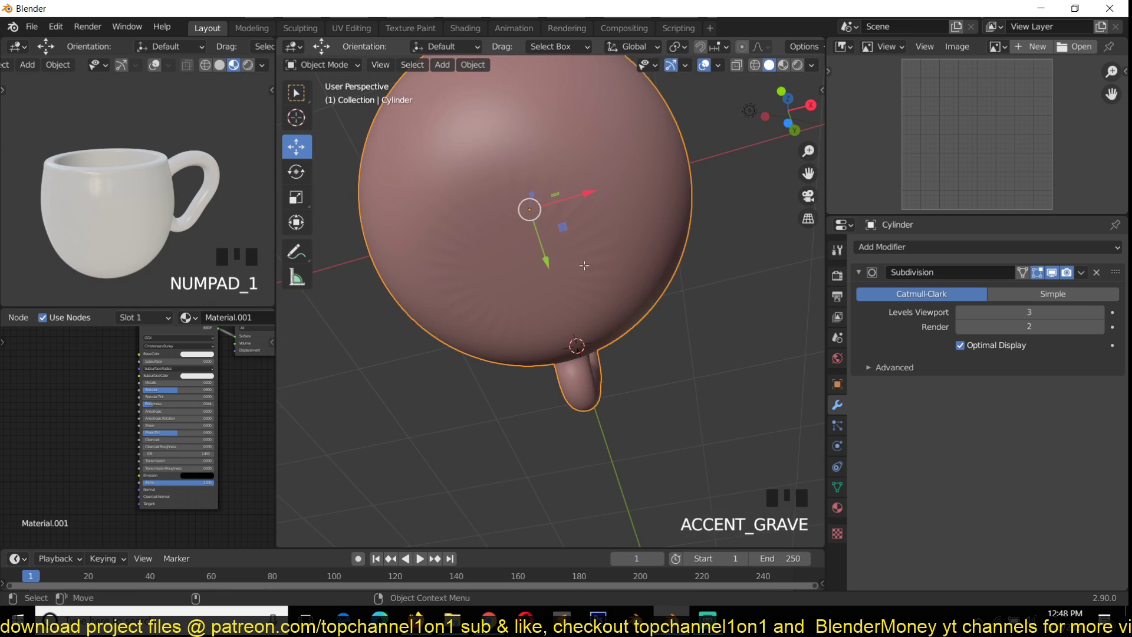
key("Tab")
middle_click_drag(584, 270, 567, 193)
key("ctrl+r")
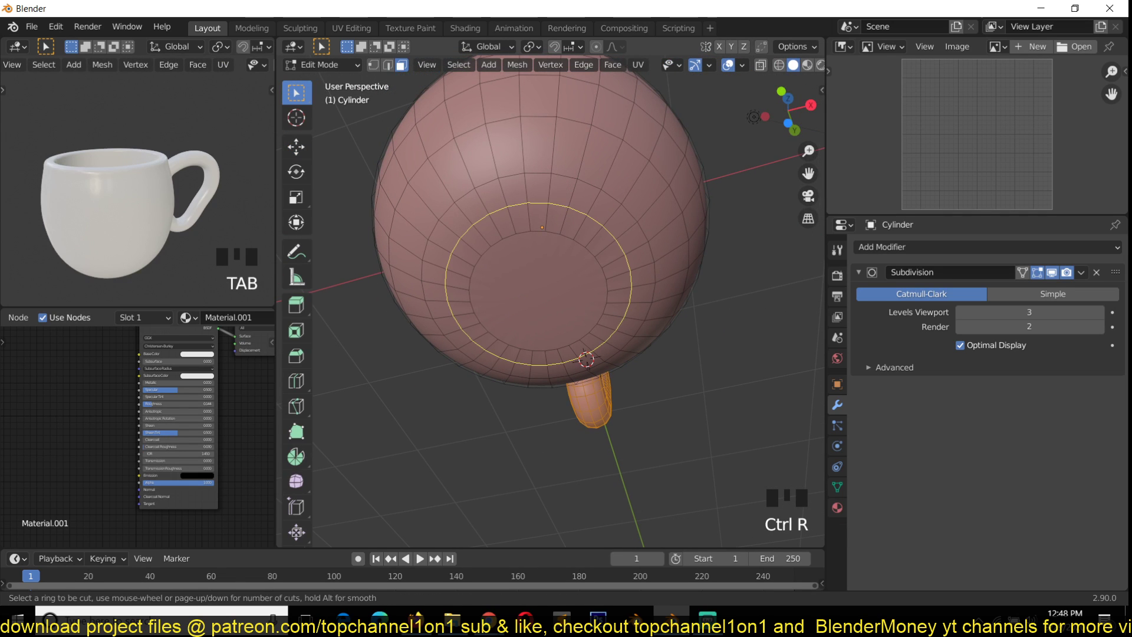
left_click(566, 191)
left_click(576, 179)
Extrude the narrow outer face ring on the cup's underside about 0.028 m along its normals to form a foot rim.
key("3")
left_click(573, 183, "alt")
key("shift+grave")
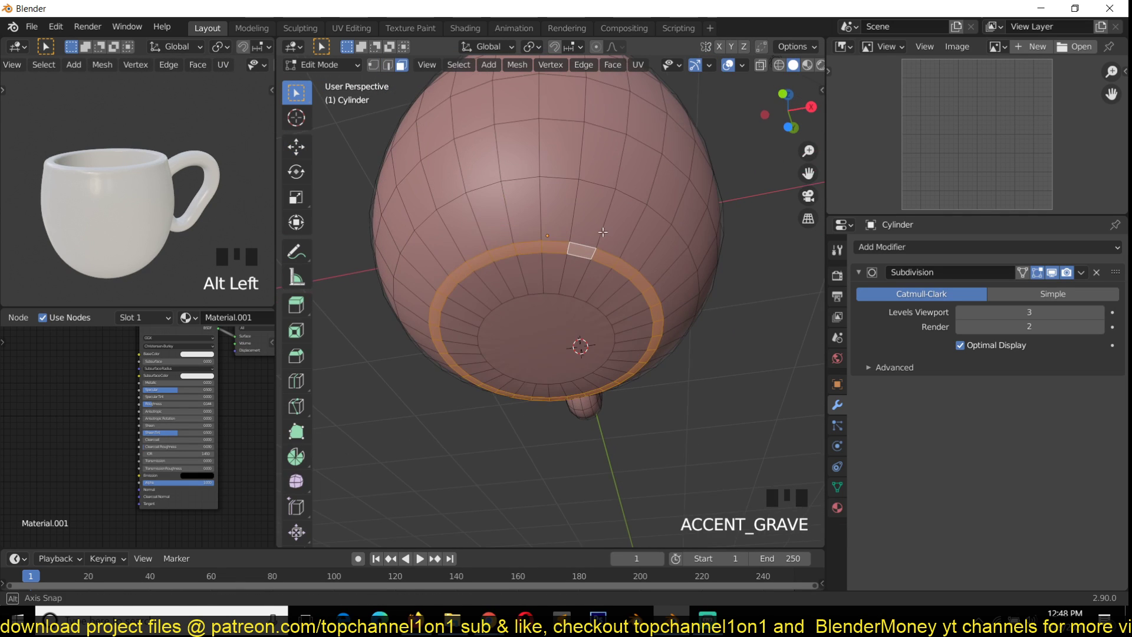
key("e")
left_click(626, 265)
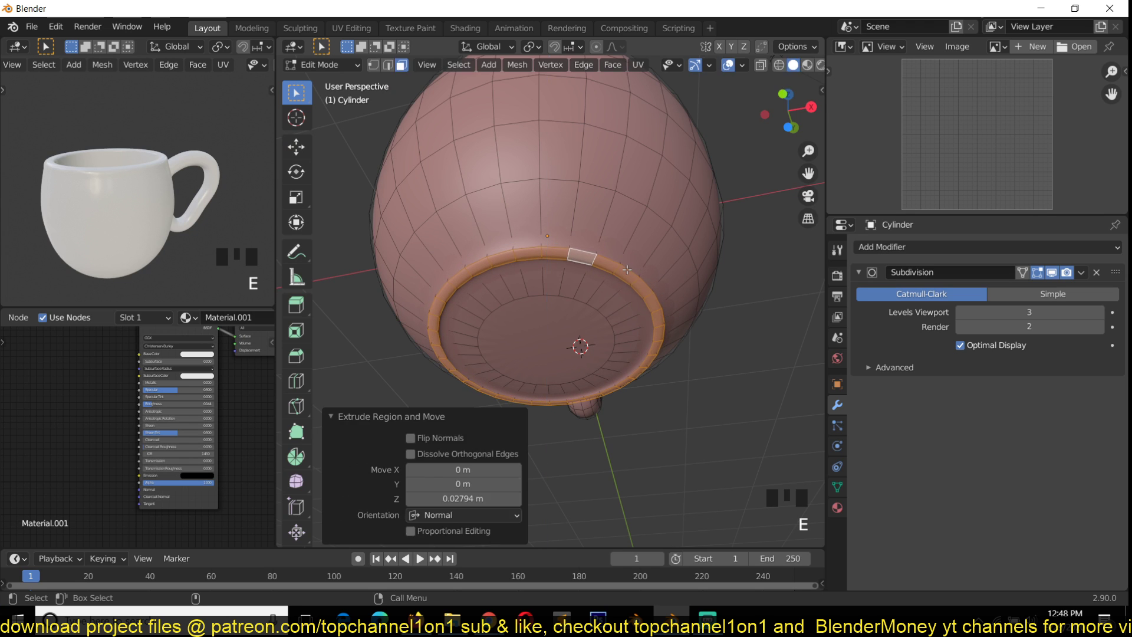